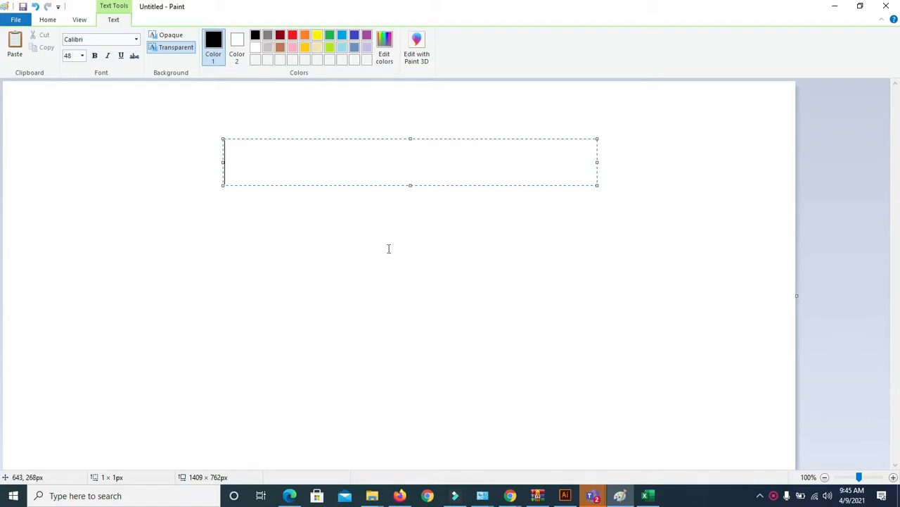
# Step: Bring up the Microsoft Teams call window beside the Paint canvas and return to the empty text box
pyautogui.click(594, 496)
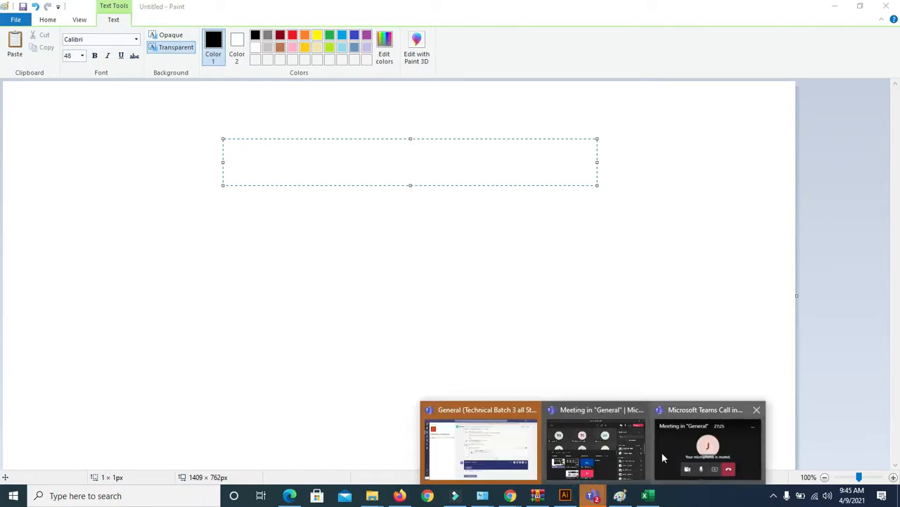
pyautogui.click(708, 443)
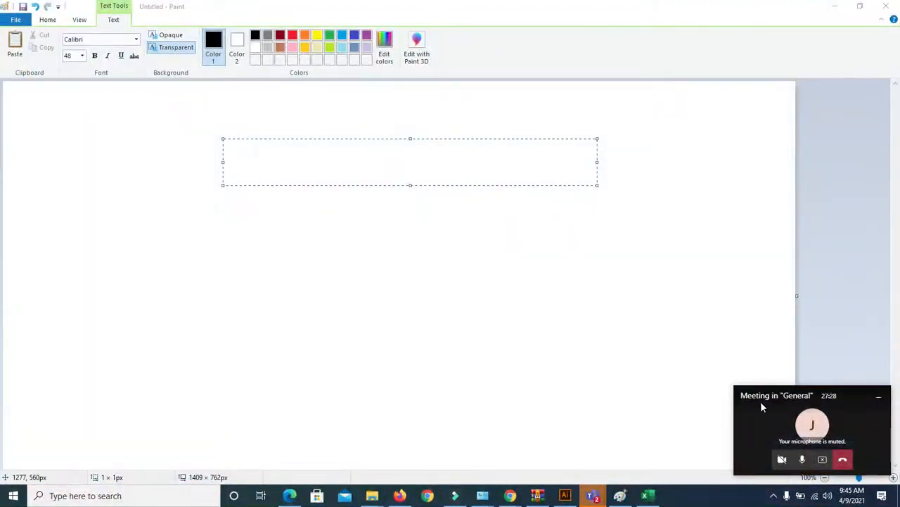
pyautogui.click(240, 162)
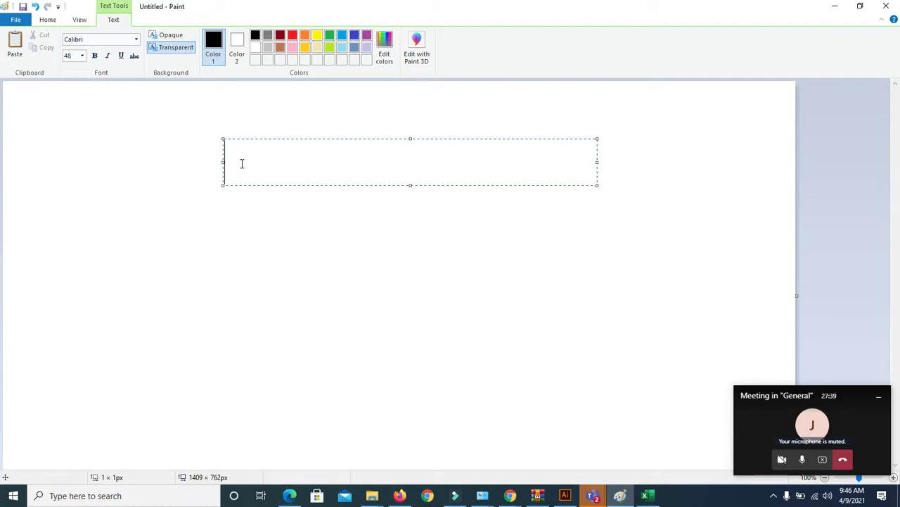
# Step: Write "canva" and "snappa" on two separate lines in the text box
pyautogui.write('can')
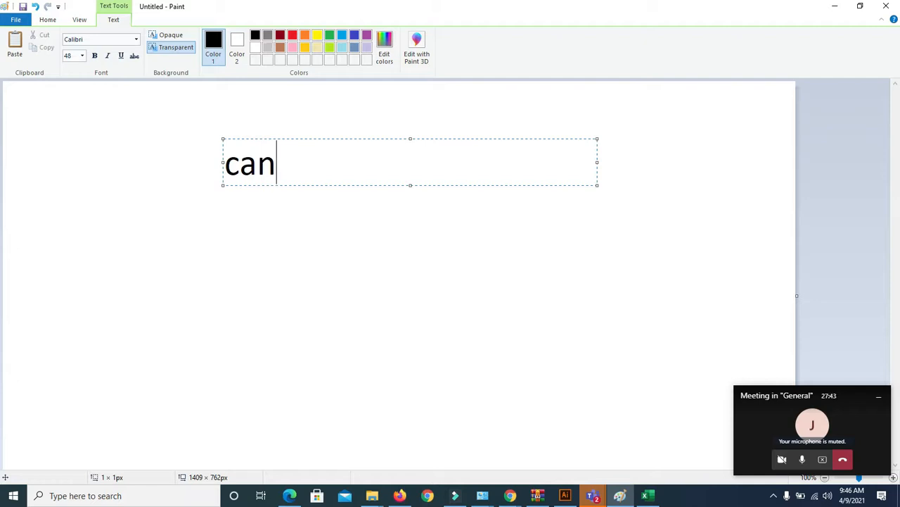
pyautogui.write('va')
pyautogui.press('Return')
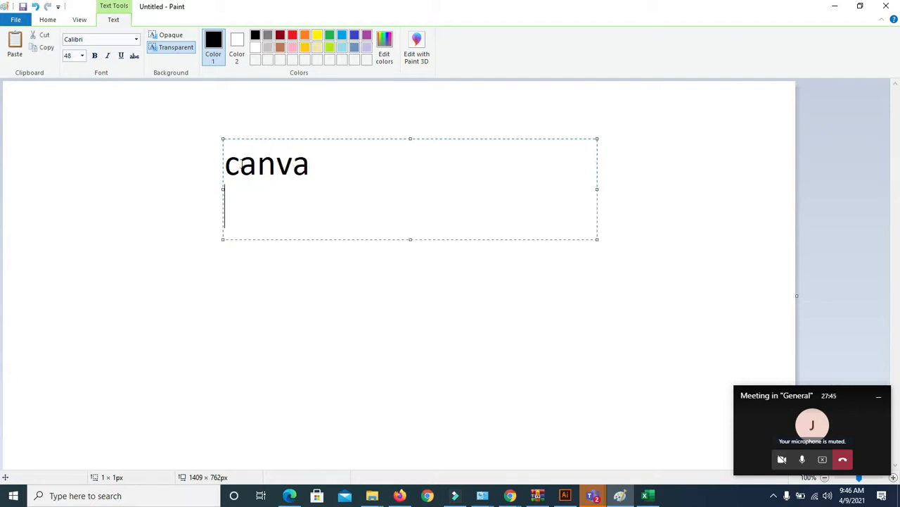
pyautogui.write('snappa')
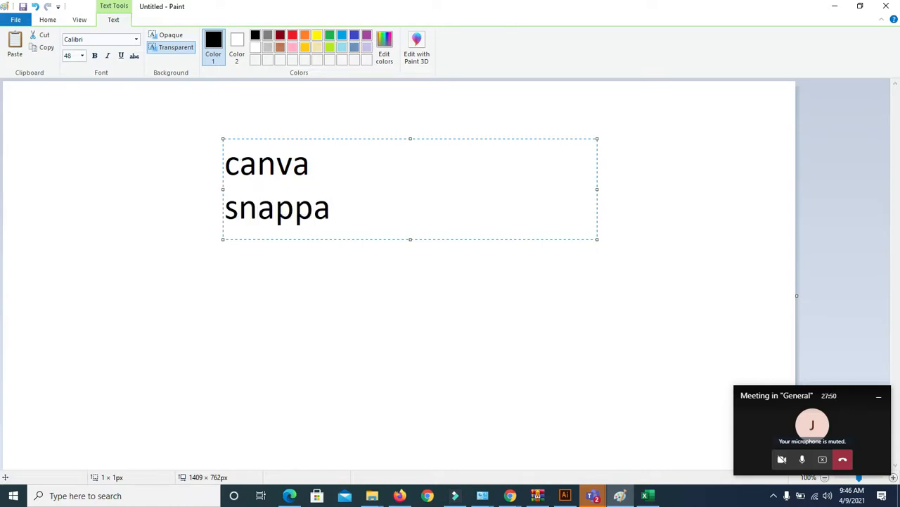
pyautogui.moveTo(334, 208); pyautogui.dragTo(226, 164)
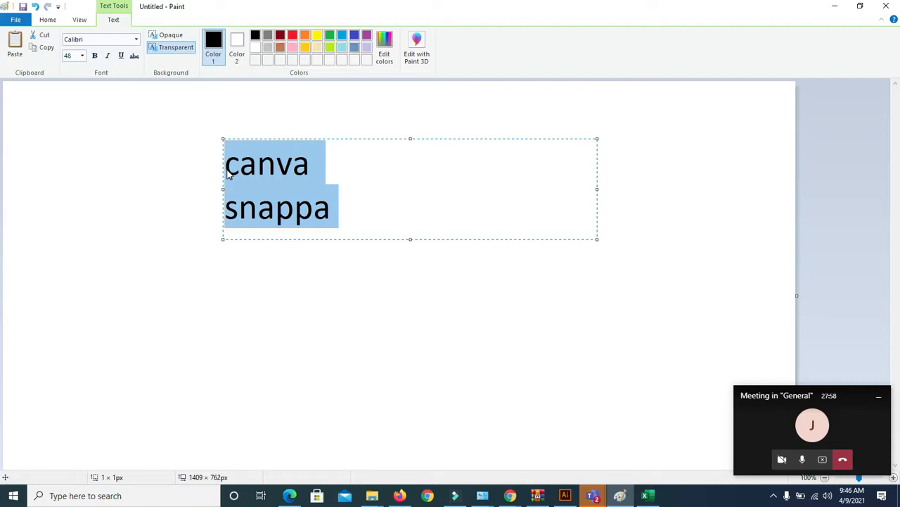
pyautogui.click(312, 164)
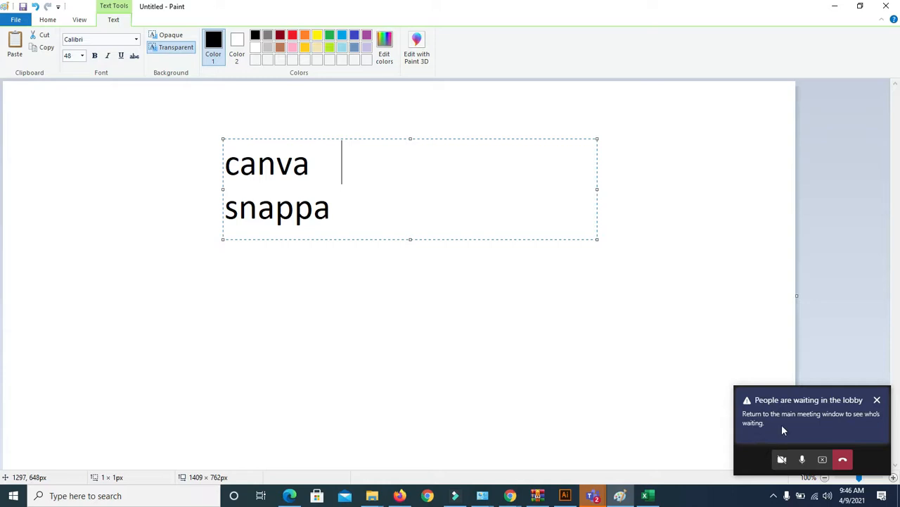
# Step: Switch to the Teams meeting window, admit the guest waiting in the lobby and look through the participant list
pyautogui.click(749, 429)
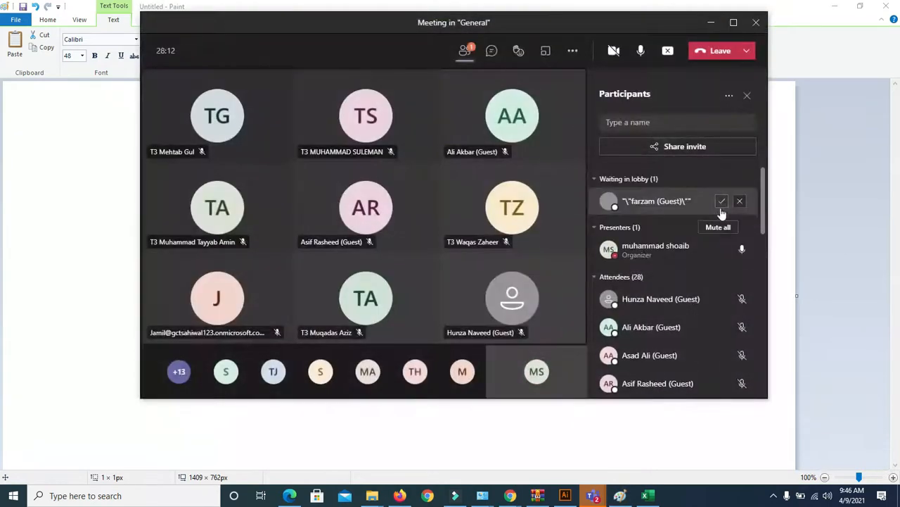
pyautogui.click(722, 201)
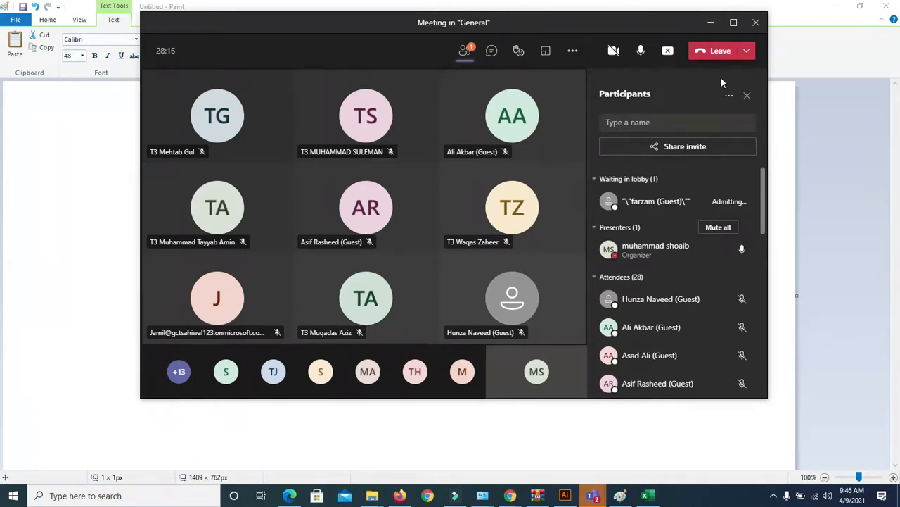
pyautogui.moveTo(764, 179); pyautogui.dragTo(764, 235)
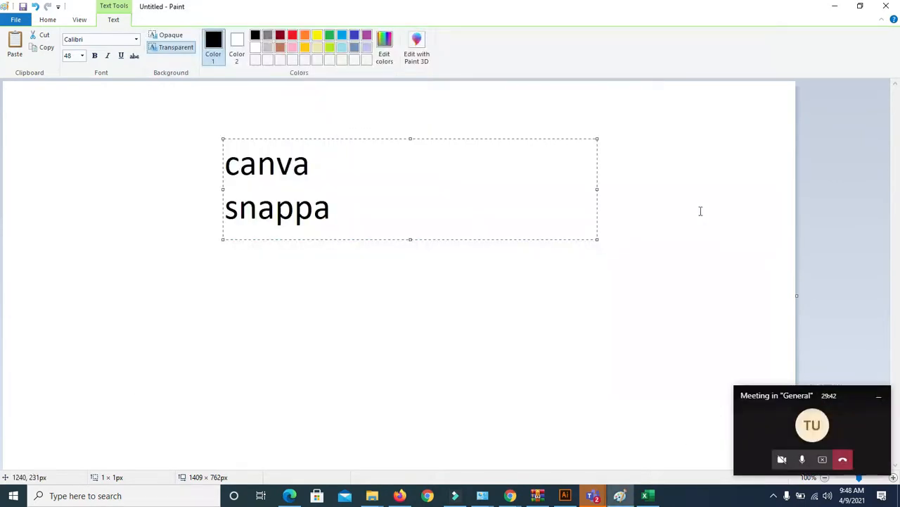
pyautogui.click(360, 199)
pyautogui.click(326, 207)
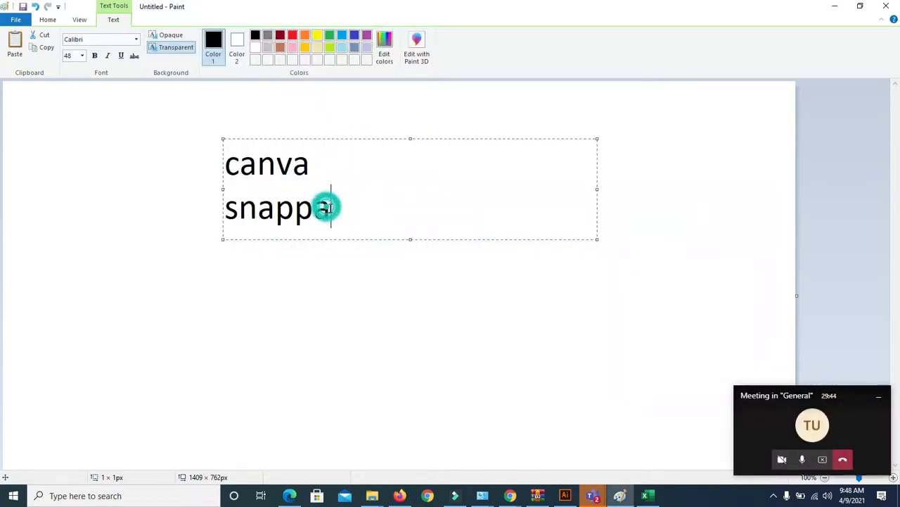
pyautogui.moveTo(325, 207); pyautogui.dragTo(201, 156)
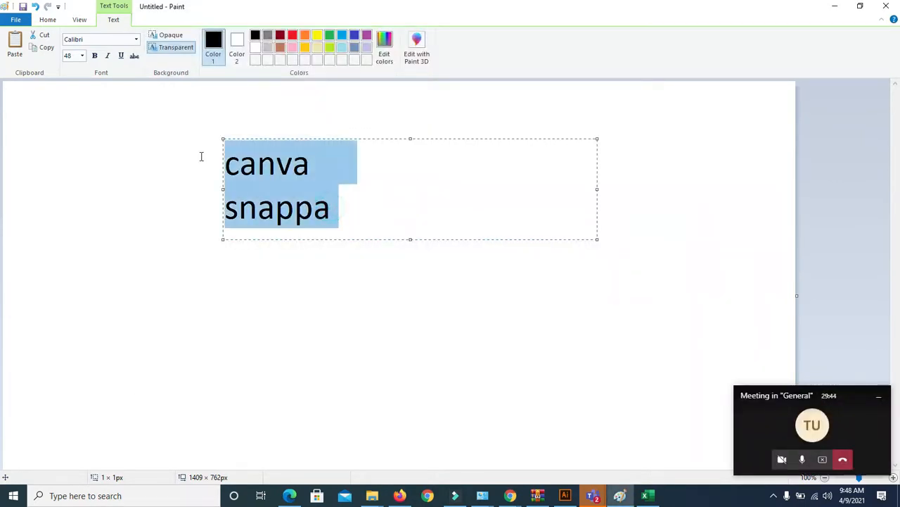
pyautogui.click(331, 221)
pyautogui.click(321, 171)
pyautogui.click(355, 208)
pyautogui.click(316, 149)
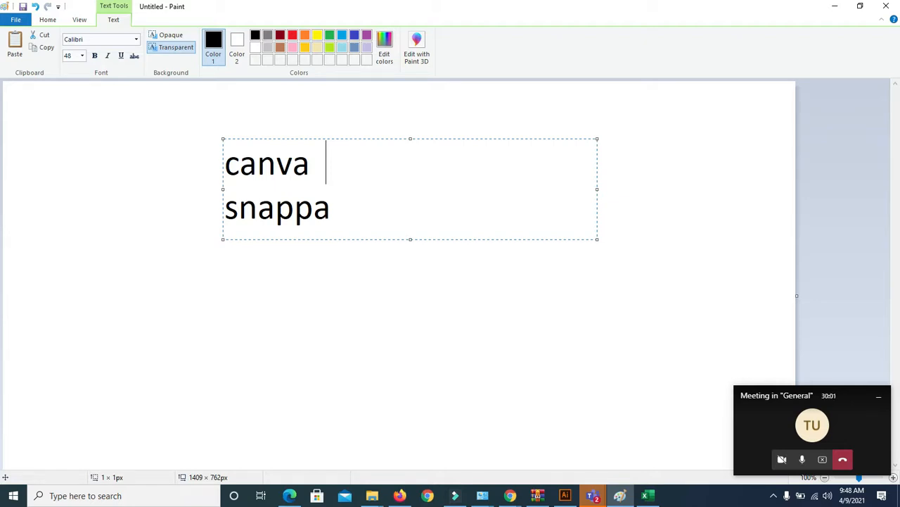
# Step: Switch to Microsoft Edge, close the Google tab and examine the gig images in the Fiverr computer article search results
pyautogui.click(290, 496)
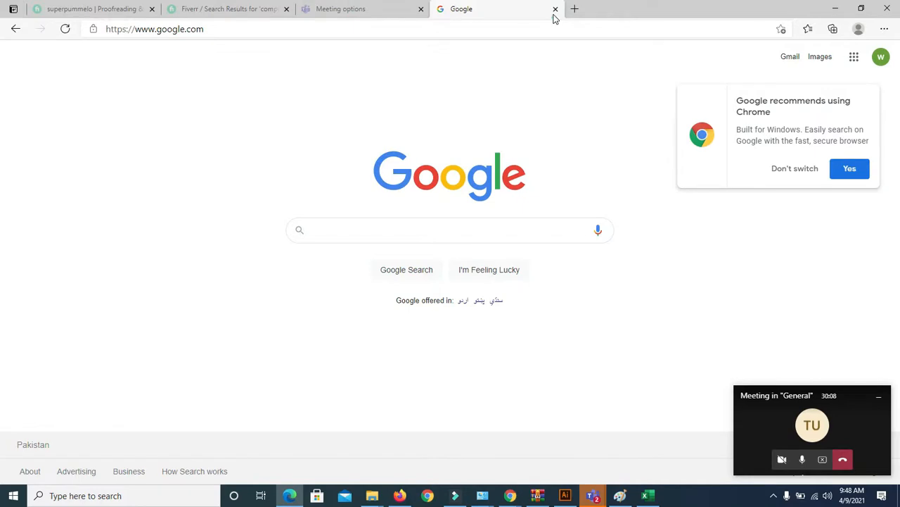
pyautogui.click(555, 10)
pyautogui.click(240, 16)
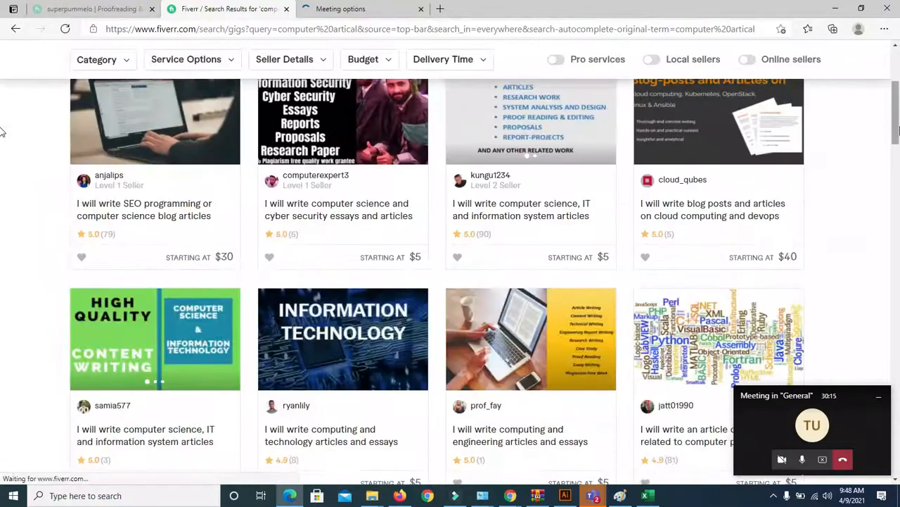
pyautogui.moveTo(897, 120); pyautogui.dragTo(897, 106)
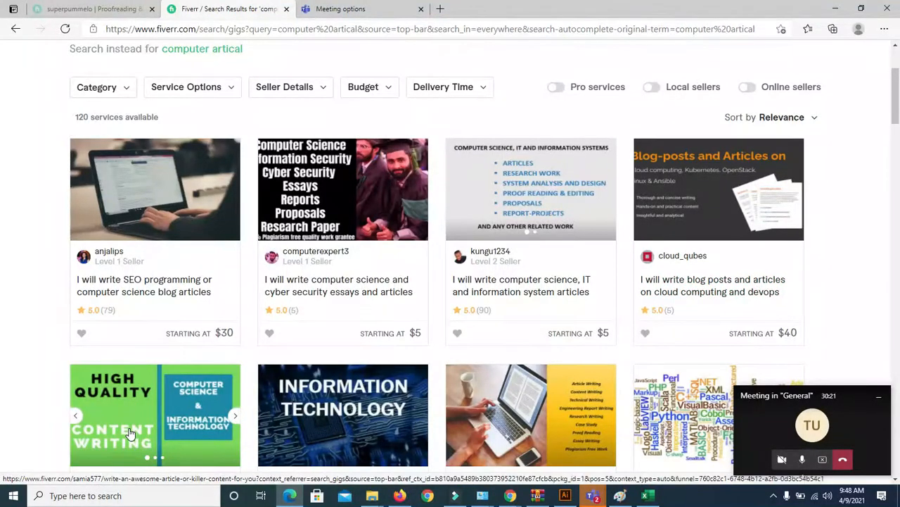
pyautogui.moveTo(898, 109); pyautogui.dragTo(899, 154)
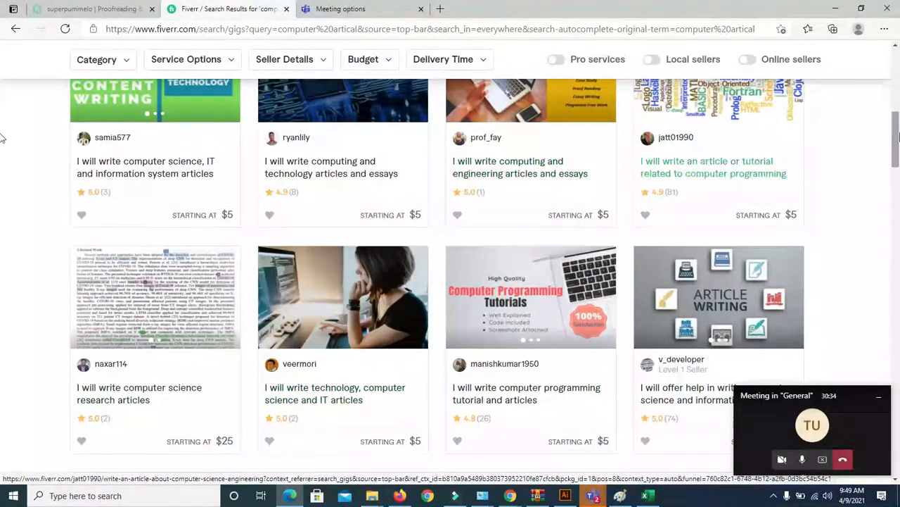
pyautogui.scroll(-1, 4, 141)
pyautogui.moveTo(898, 146); pyautogui.dragTo(896, 179)
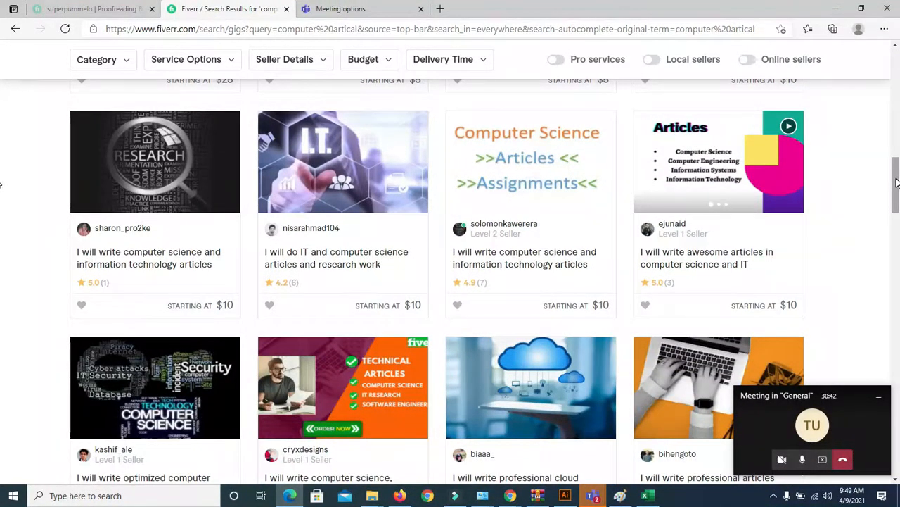
# Step: Check the participants in the Teams meeting window and return to the Fiverr search results
pyautogui.click(799, 429)
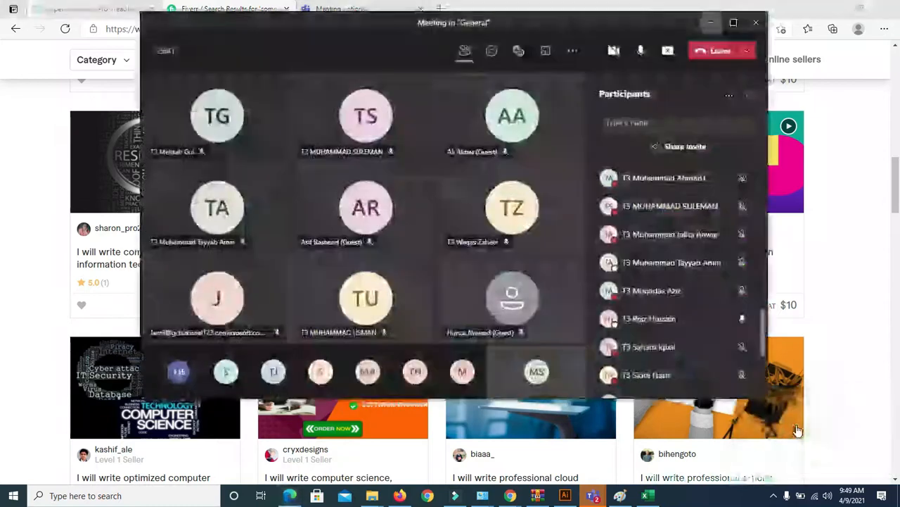
pyautogui.click(711, 23)
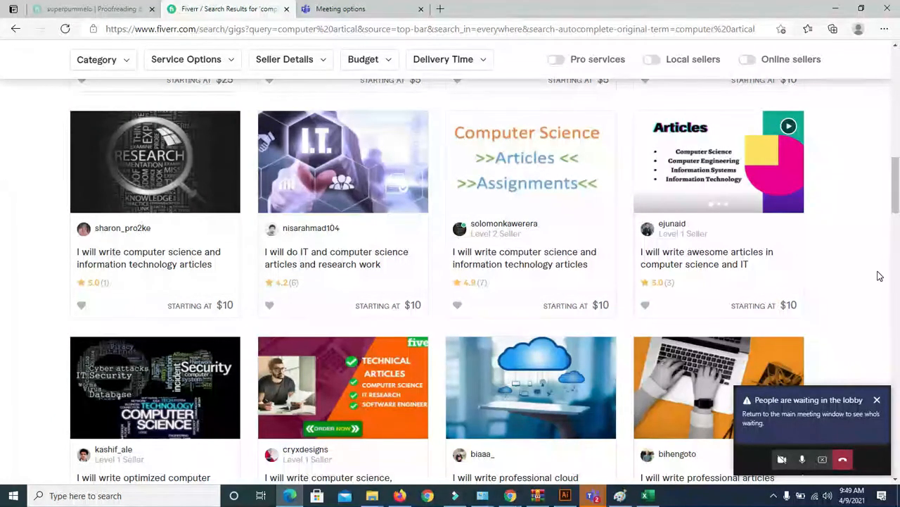
# Step: Open the Fiverr gig about SEO friendly computer science and IT articles, examine its image, and close its tab
pyautogui.moveTo(896, 181); pyautogui.dragTo(888, 220)
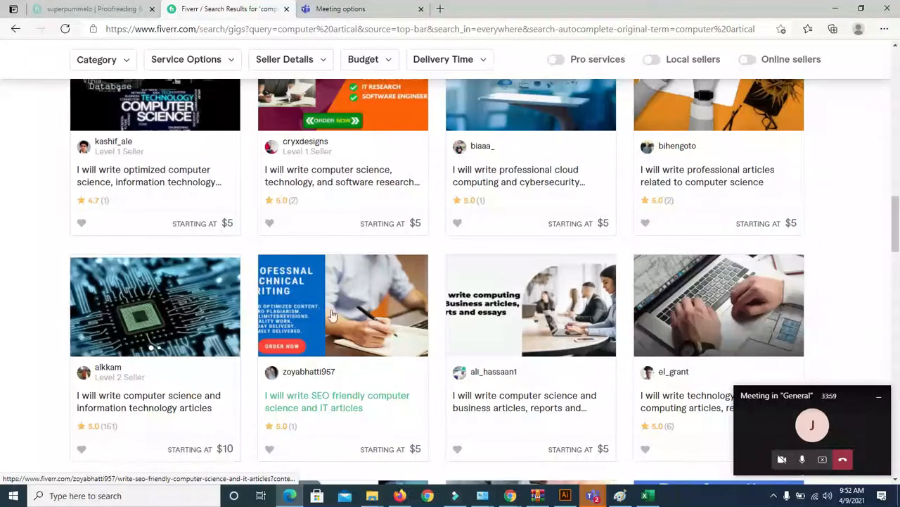
pyautogui.click(355, 321)
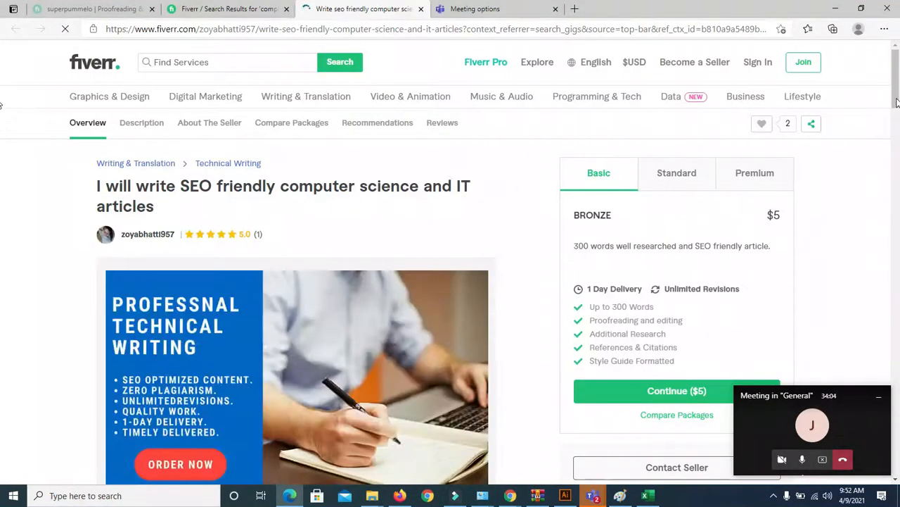
pyautogui.scroll(-1, 637, 165)
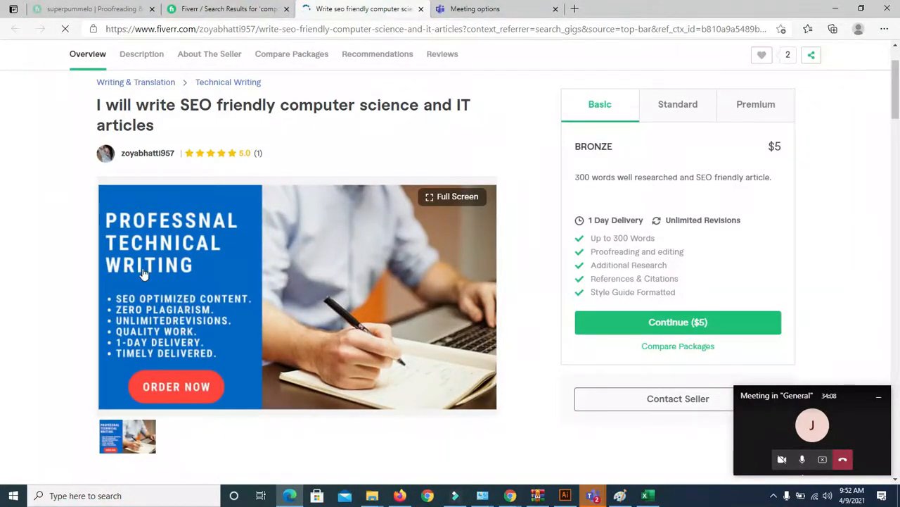
pyautogui.click(421, 9)
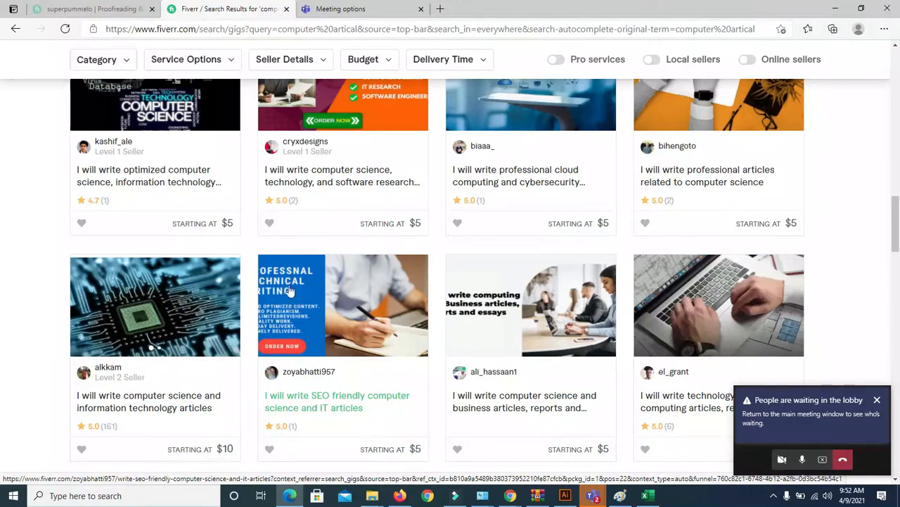
# Step: Switch to Firefox and open the Google home page in a new tab
pyautogui.click(398, 495)
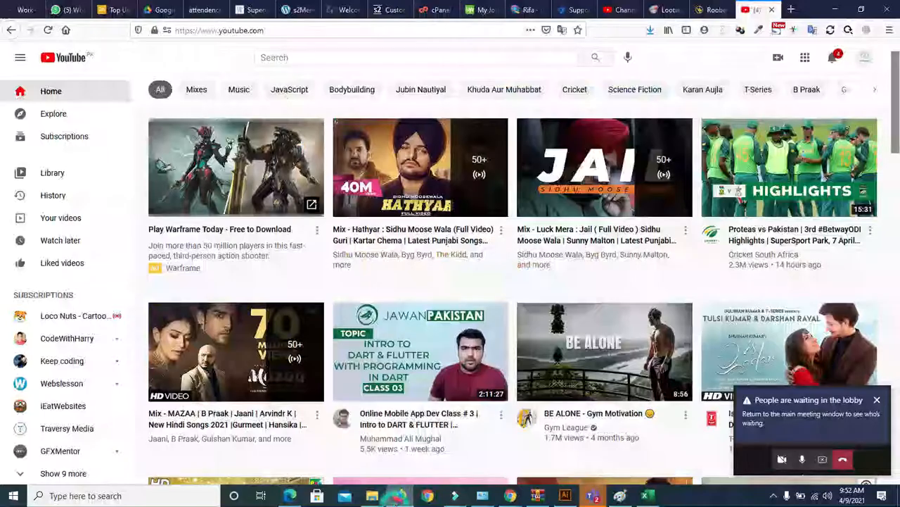
pyautogui.click(790, 10)
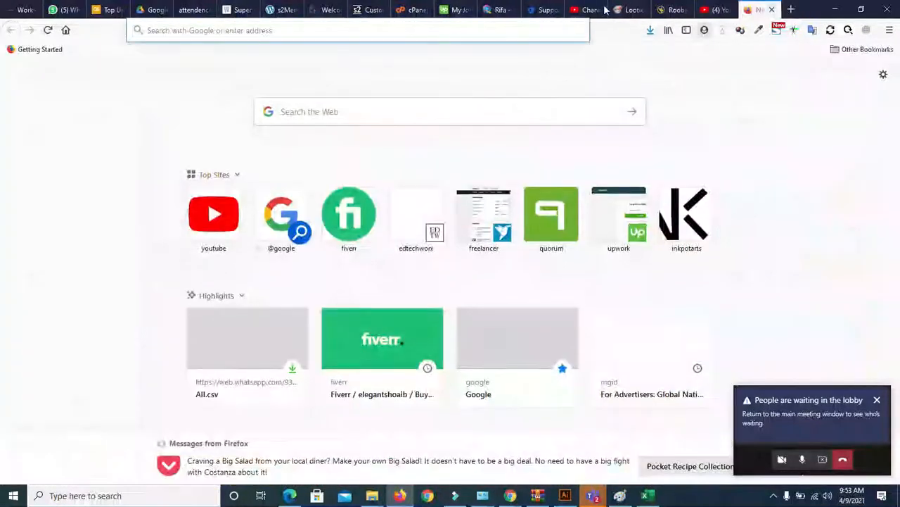
pyautogui.click(510, 28)
pyautogui.write('g')
pyautogui.press('Return')
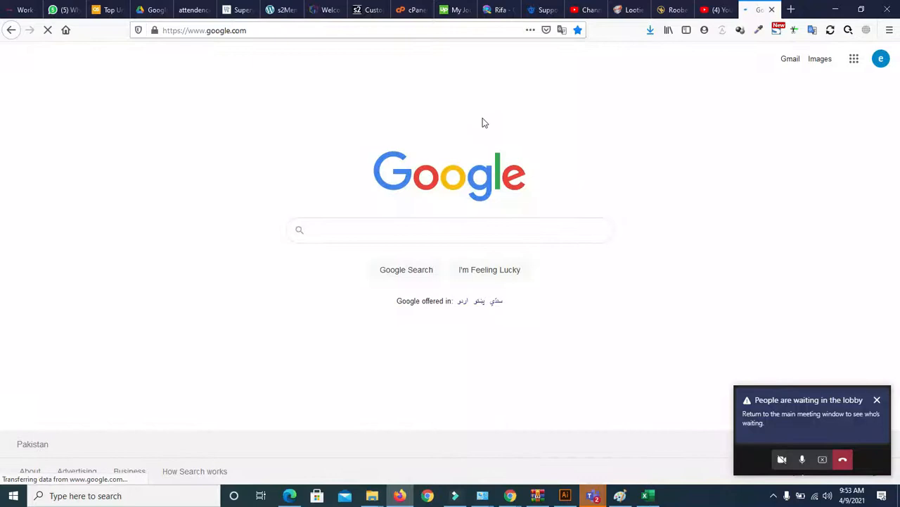
# Step: Search Google for "canva" and open the Canva website from the results
pyautogui.click(409, 236)
pyautogui.write('can')
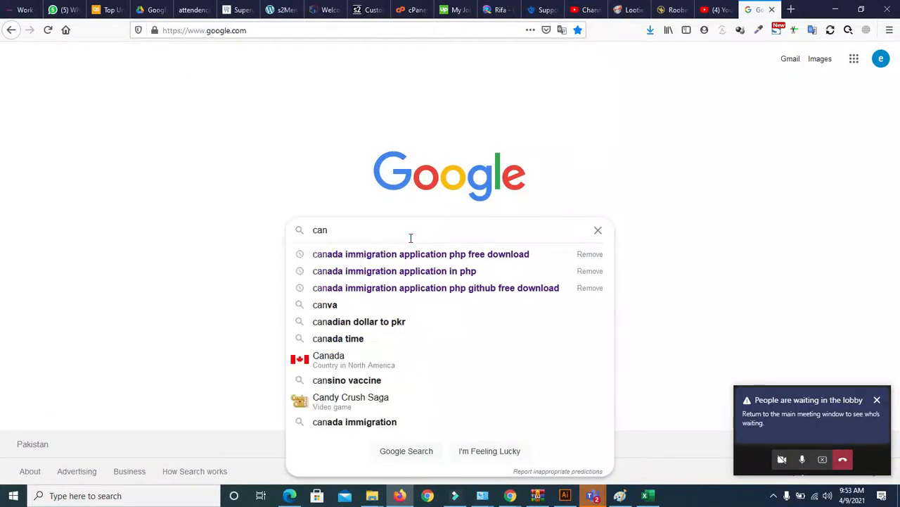
pyautogui.write('va')
pyautogui.press('Return')
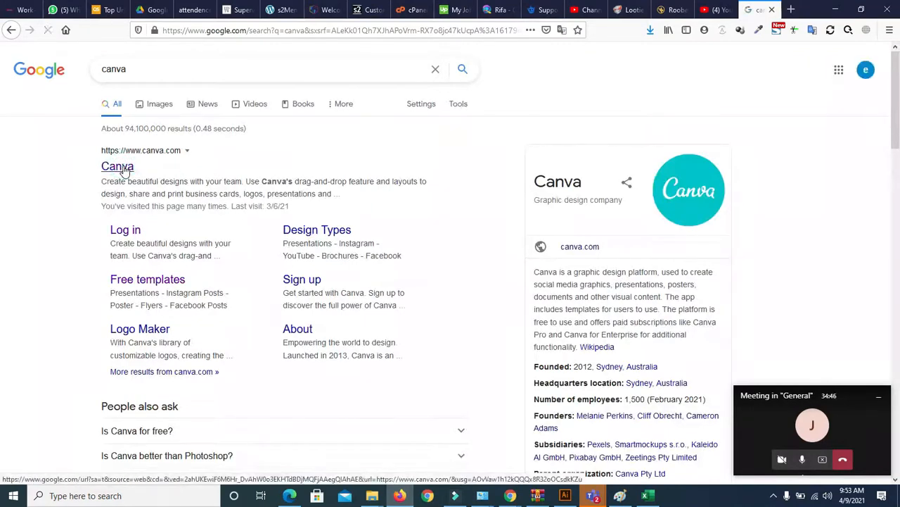
pyautogui.click(123, 171)
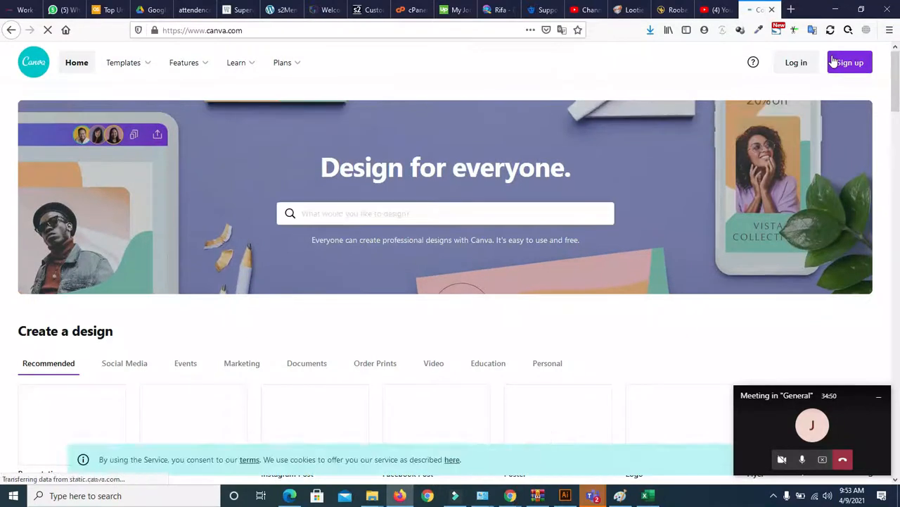
# Step: Reopen the Canva home page from the Google results and look over the existing designs under Your designs
pyautogui.click(867, 63)
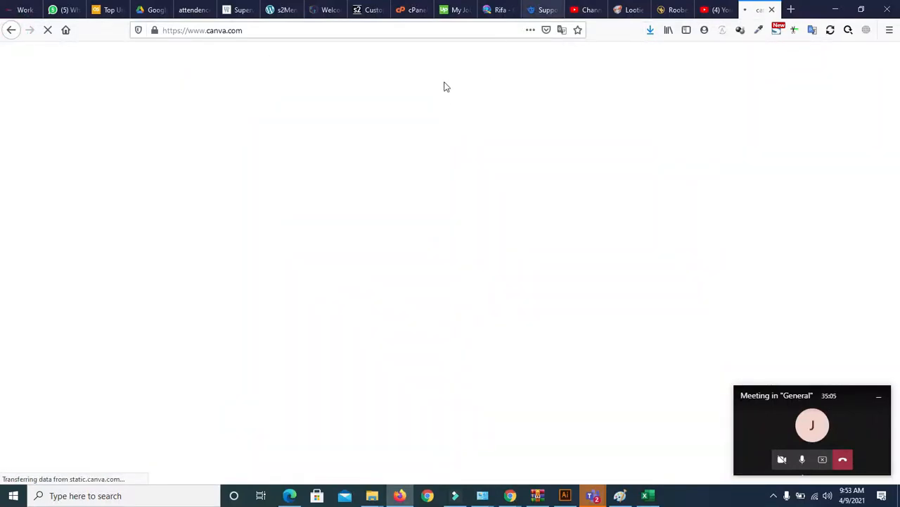
pyautogui.hotkey('alt', 'Left')
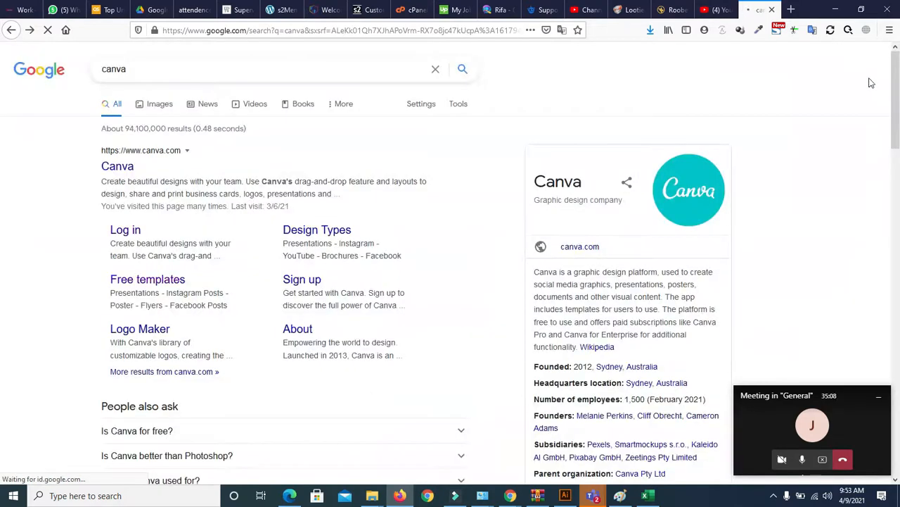
pyautogui.click(117, 169)
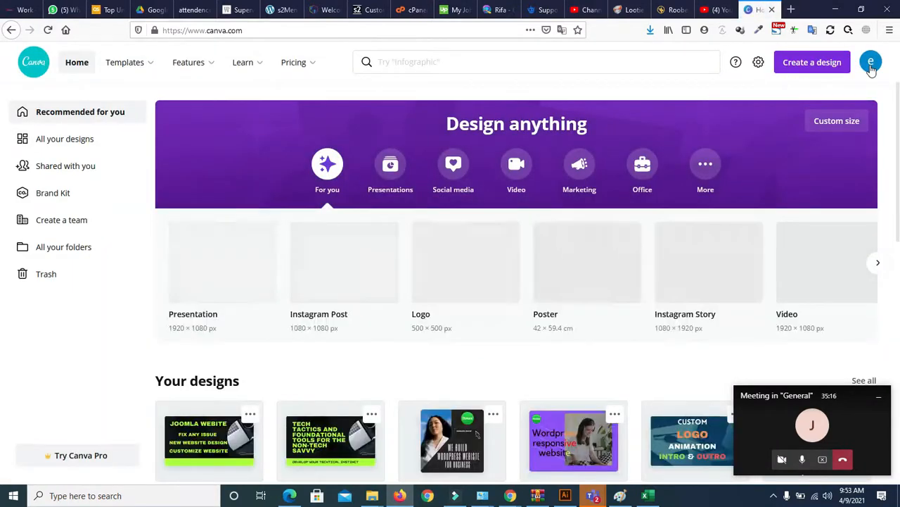
pyautogui.moveTo(897, 121); pyautogui.dragTo(899, 195)
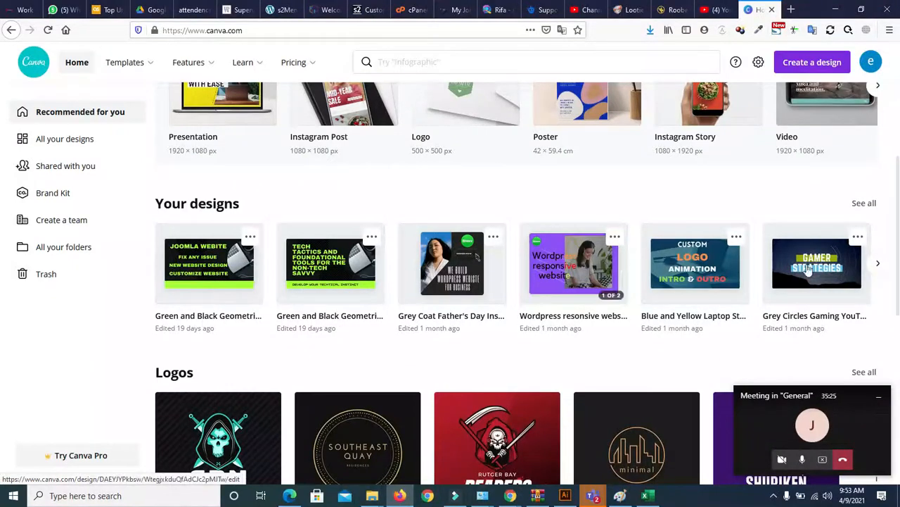
# Step: Browse back and forth through the existing designs under Your designs and examine their images, down to the oldest ones
pyautogui.click(878, 265)
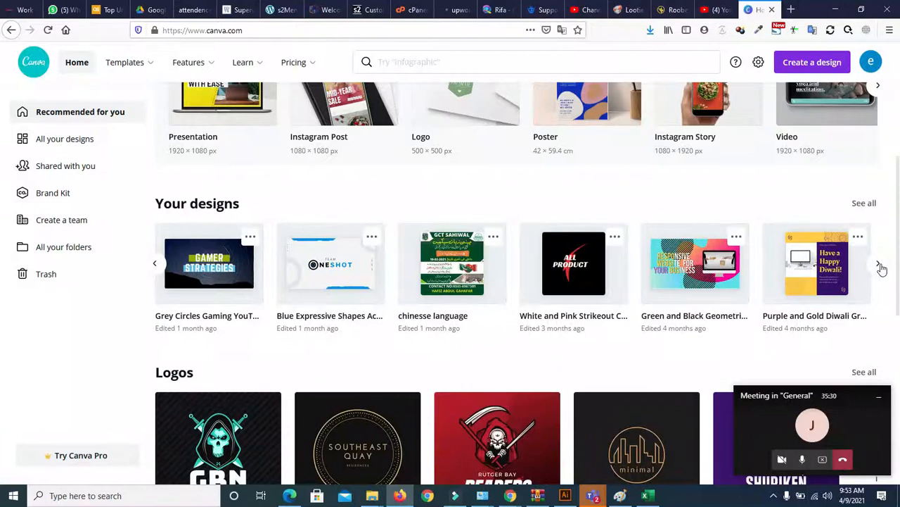
pyautogui.click(879, 265)
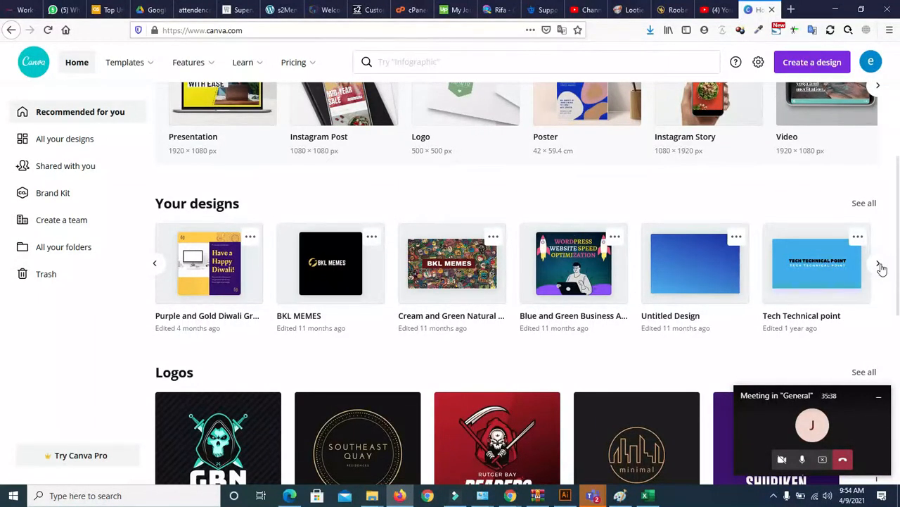
pyautogui.click(879, 265)
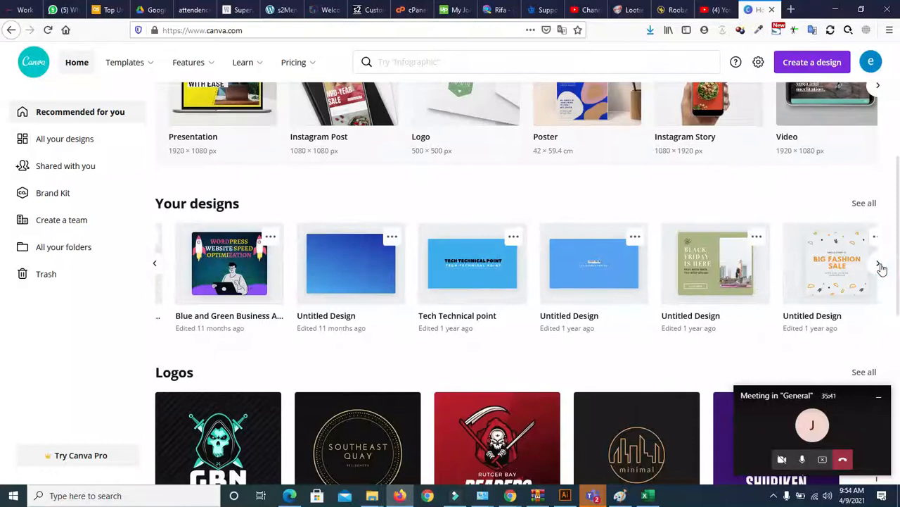
pyautogui.click(879, 265)
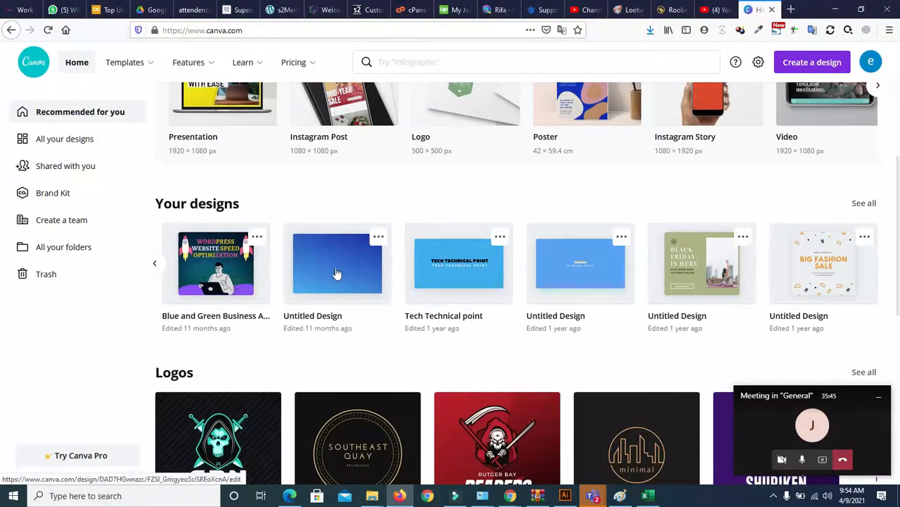
pyautogui.click(155, 263)
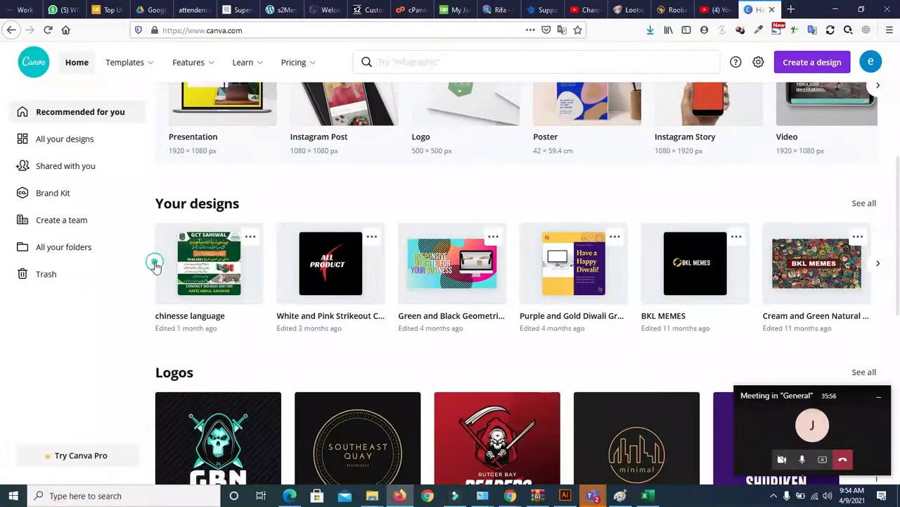
pyautogui.click(154, 262)
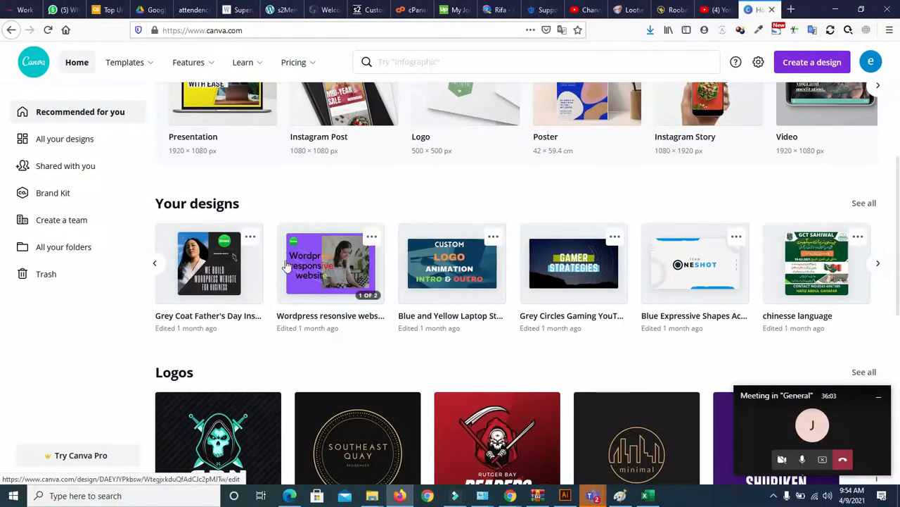
pyautogui.click(154, 264)
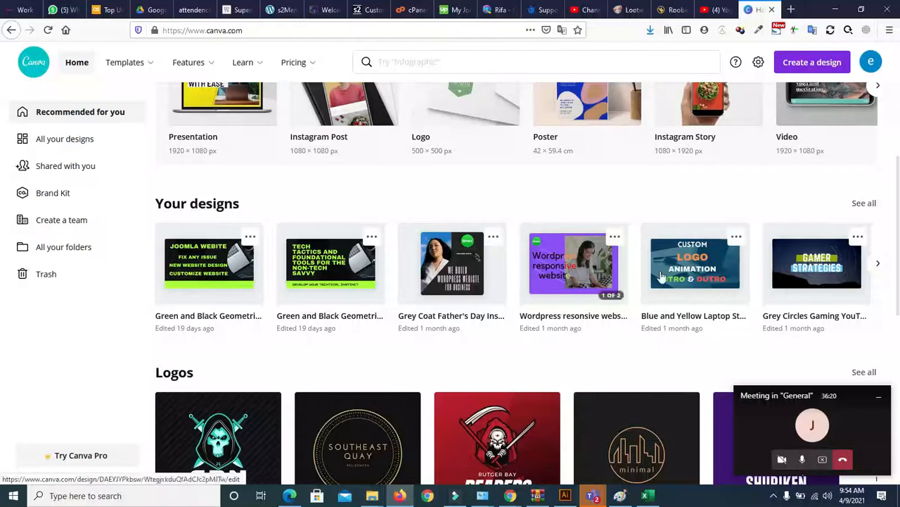
pyautogui.click(878, 262)
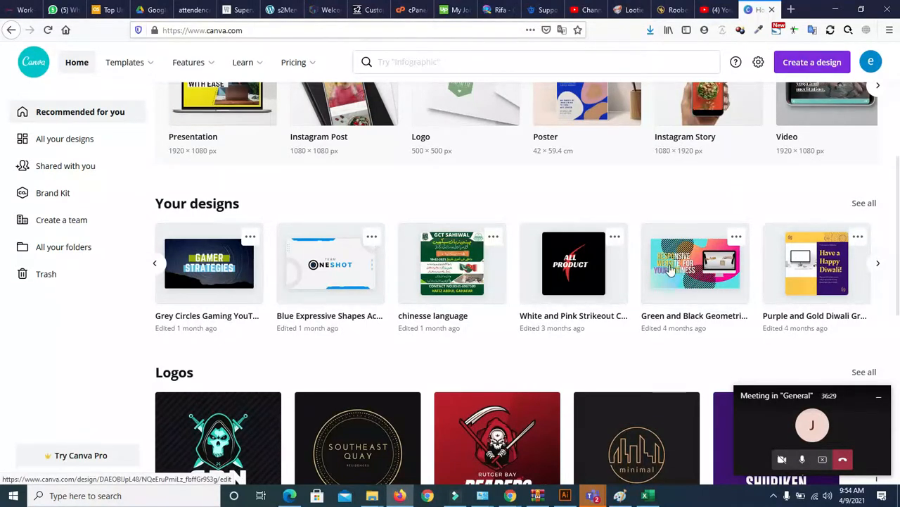
pyautogui.click(878, 263)
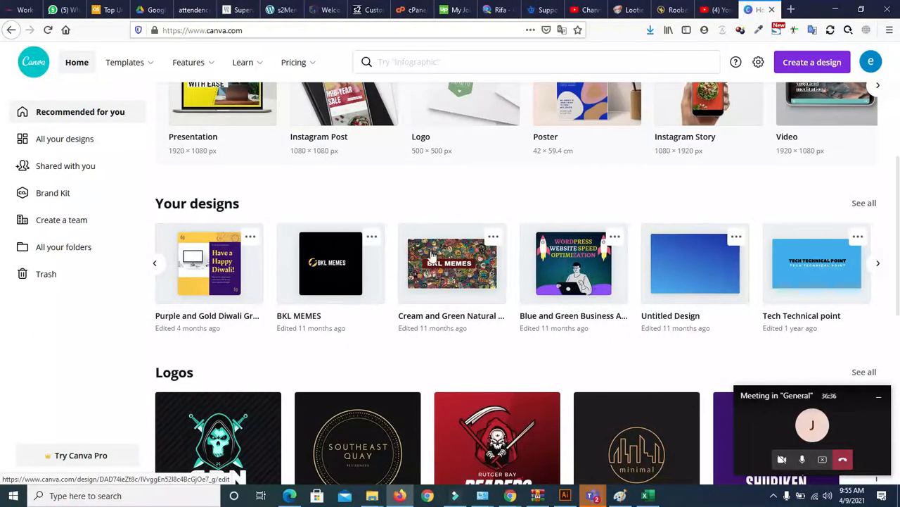
pyautogui.click(877, 264)
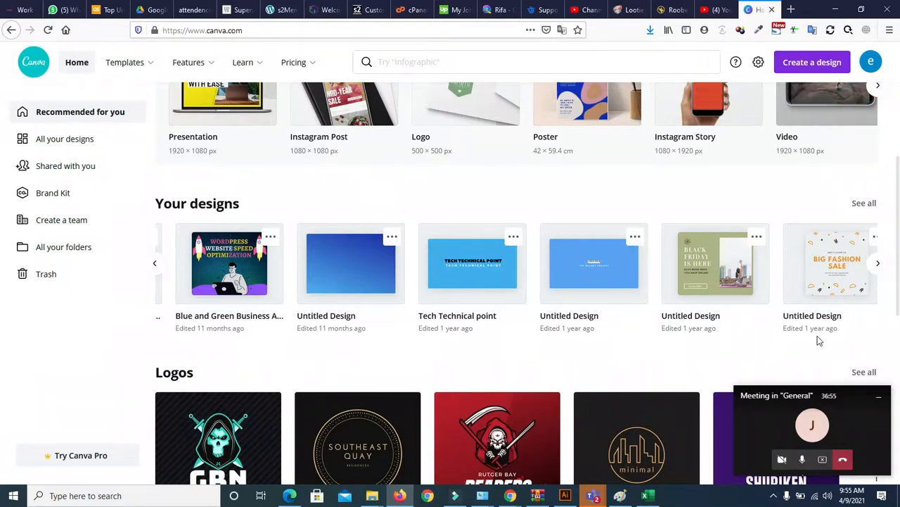
# Step: Switch to Edge to examine the gig images in the Fiverr search results, then return to the Canva home page in Firefox
pyautogui.click(290, 495)
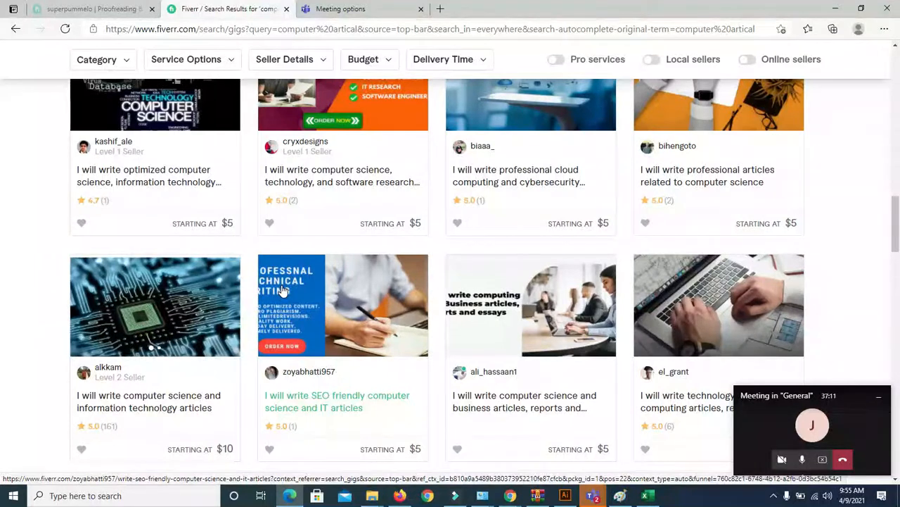
pyautogui.moveTo(898, 219)
pyautogui.mouseDown()
pyautogui.moveTo(895, 277)
pyautogui.moveTo(896, 224)
pyautogui.mouseUp()
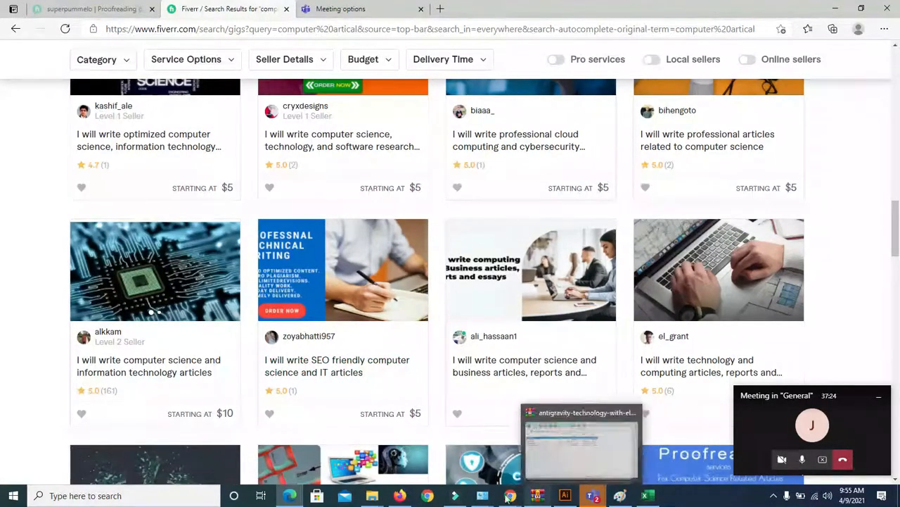
pyautogui.moveTo(502, 499)
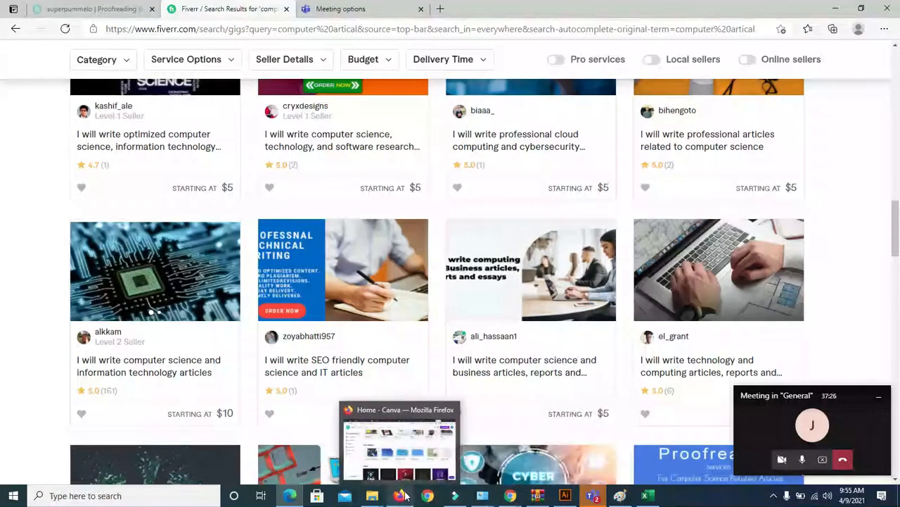
pyautogui.click(406, 450)
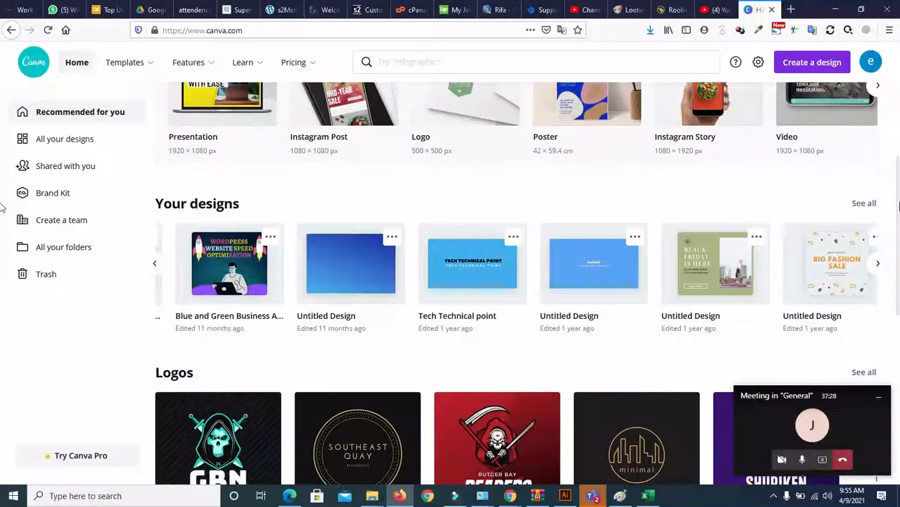
# Step: Look over the options Canva offers under Templates, Features, Learn and Pricing
pyautogui.scroll(3, 639, 244)
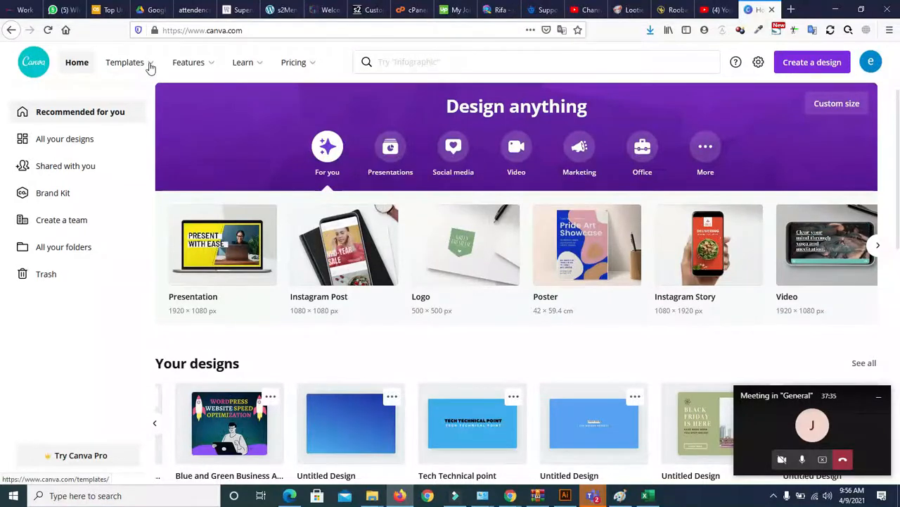
pyautogui.click(148, 64)
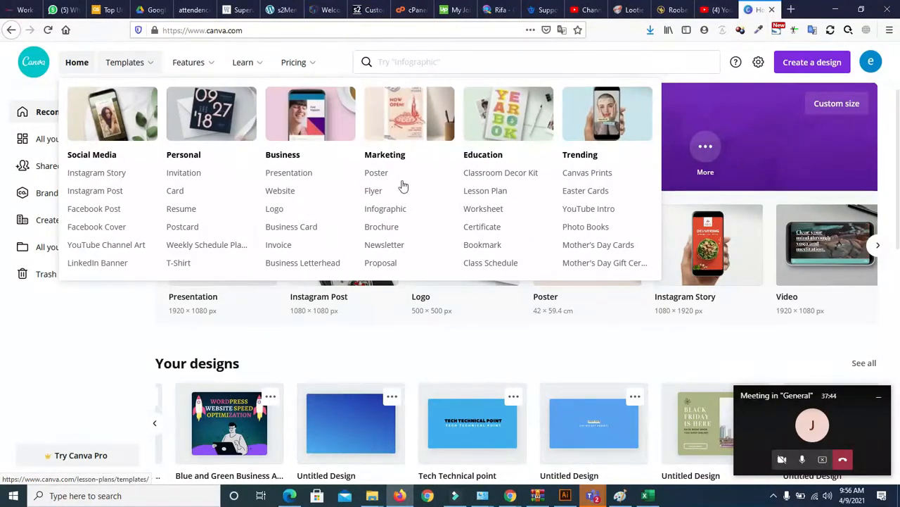
pyautogui.click(210, 63)
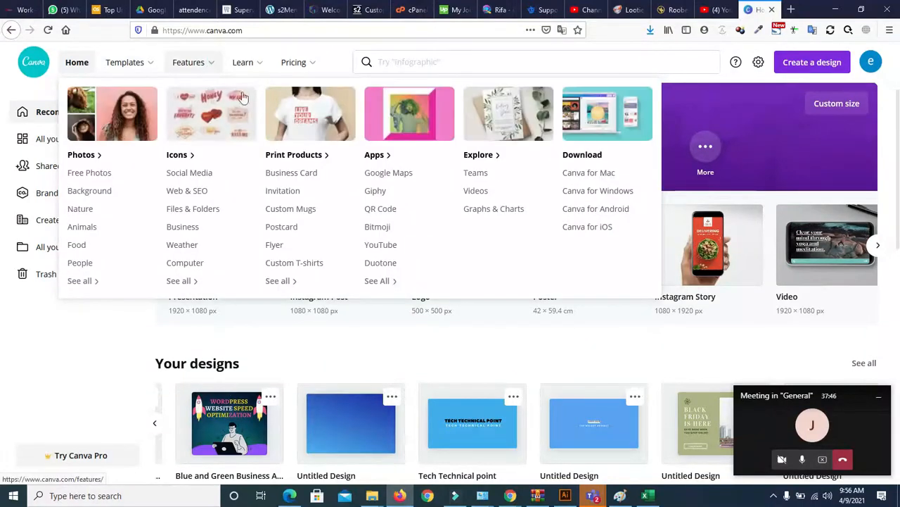
pyautogui.click(256, 68)
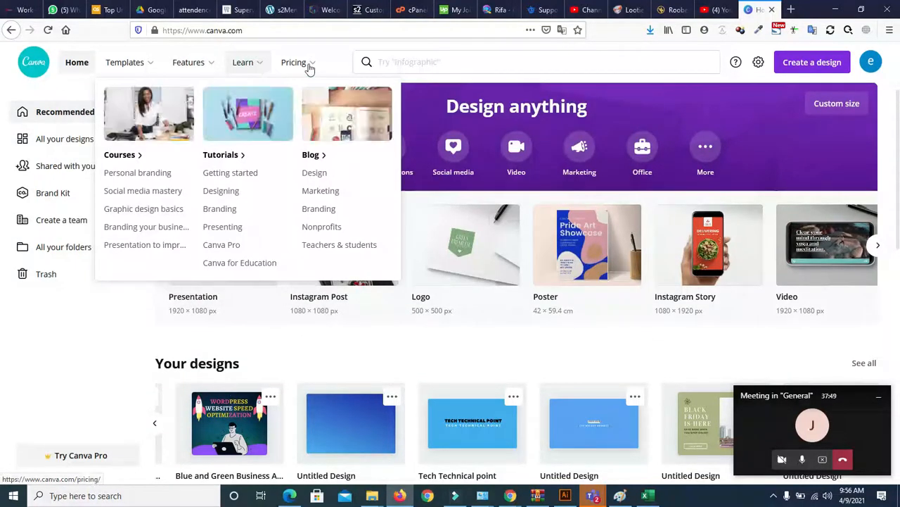
pyautogui.click(309, 67)
# Step: Browse the Logos templates, open the full Logos listing to look it over, and return to the Canva home page
pyautogui.scroll(-4, 3, 286)
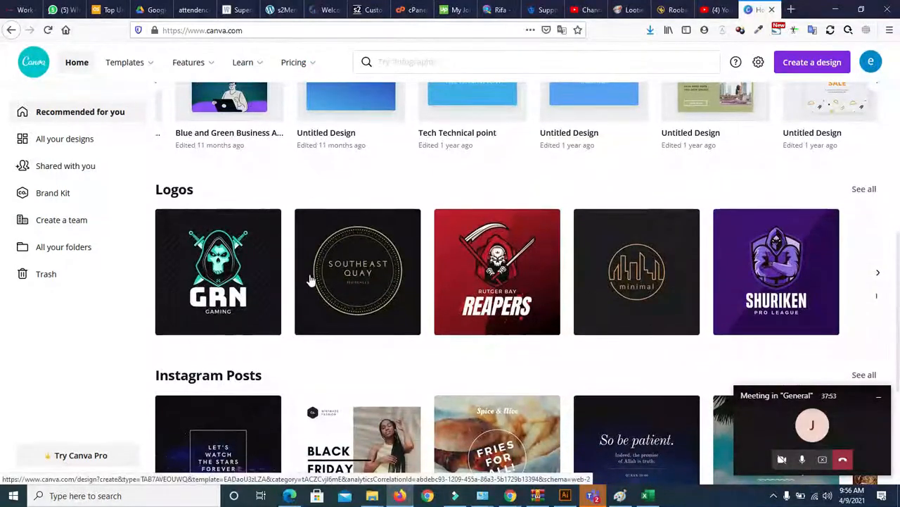
pyautogui.click(878, 272)
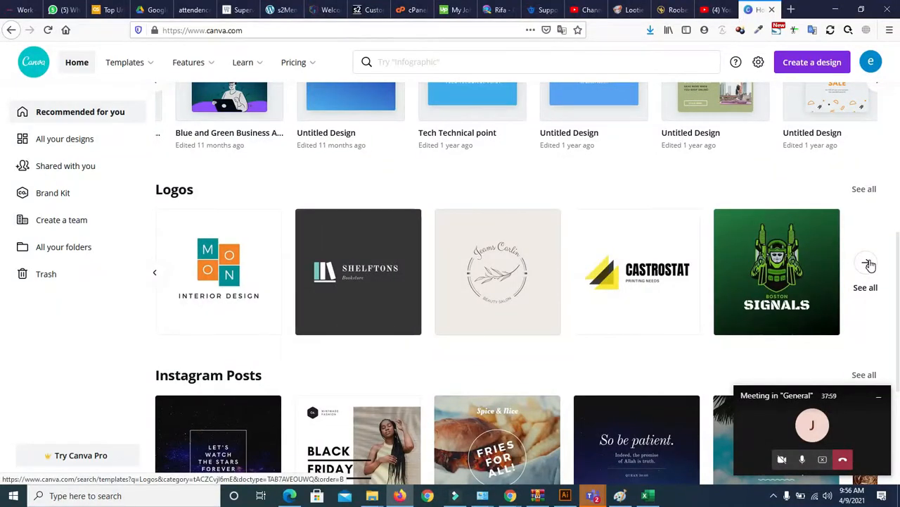
pyautogui.click(870, 263)
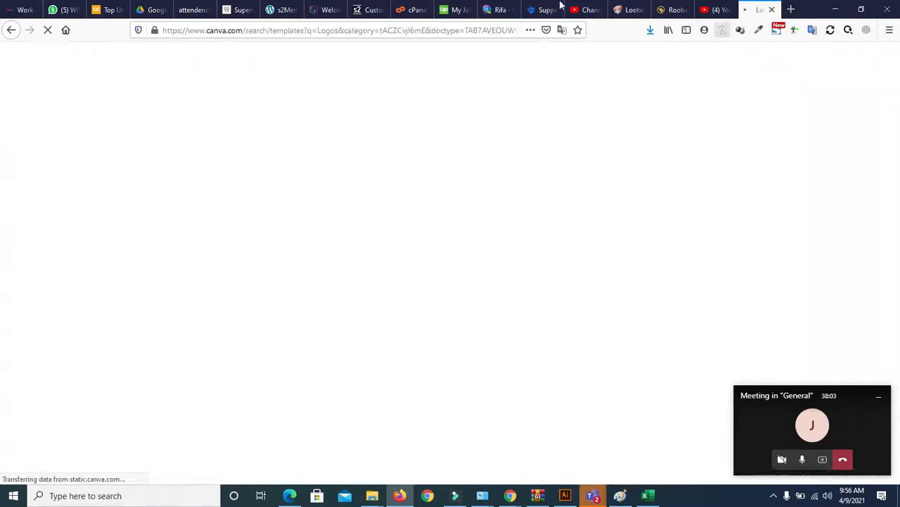
pyautogui.click(13, 32)
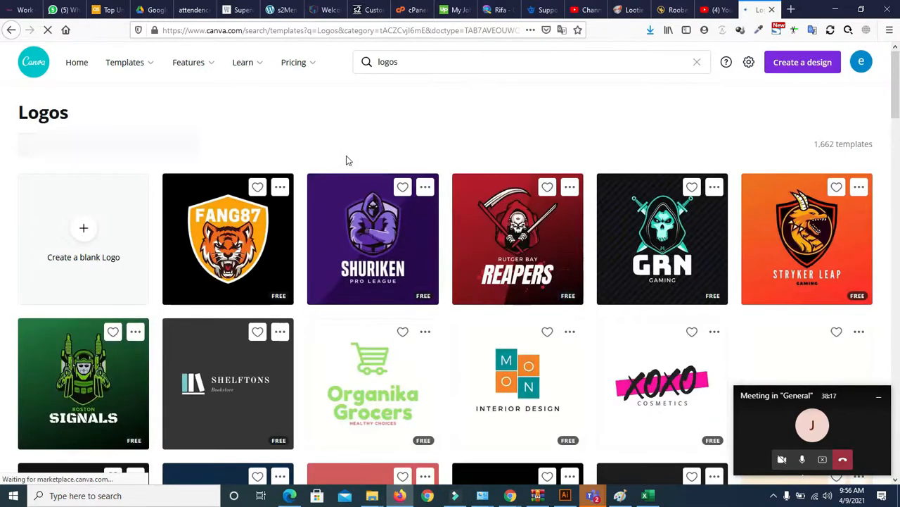
pyautogui.scroll(-2, 898, 98)
pyautogui.moveTo(897, 99); pyautogui.dragTo(894, 69)
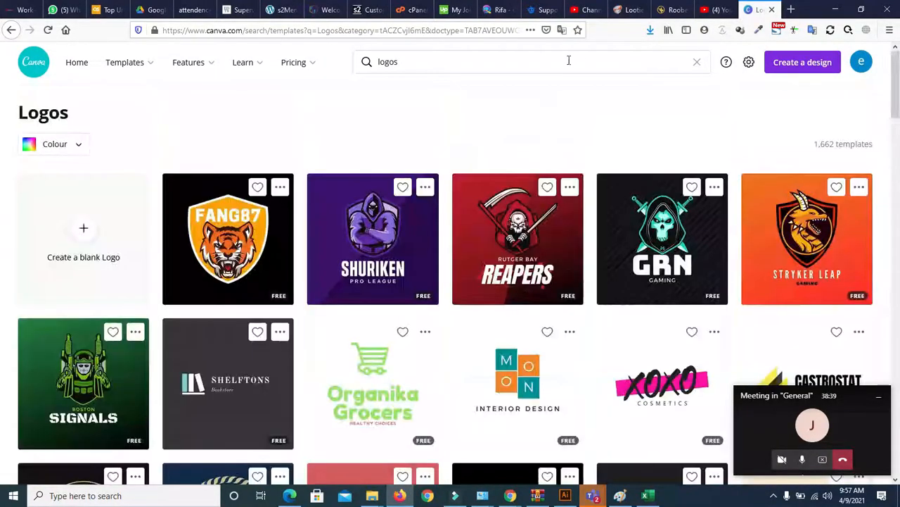
pyautogui.click(9, 31)
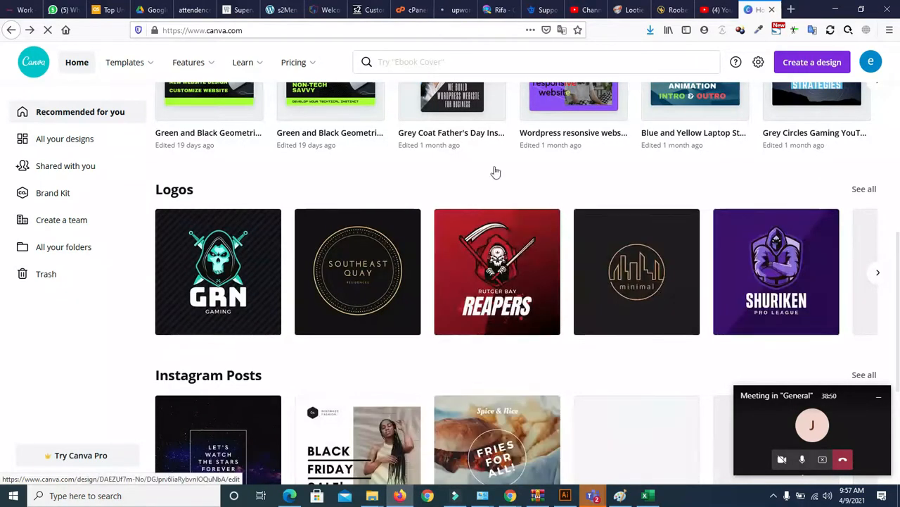
# Step: Look through the template categories on the home page, including further YouTube Thumbnails, down to Facebook Posts and Posters
pyautogui.scroll(-1, 3, 310)
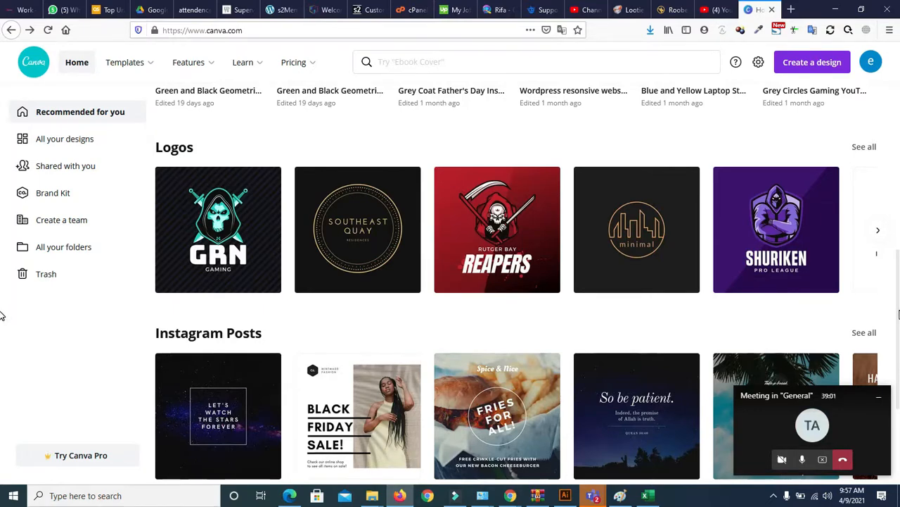
pyautogui.scroll(-5, 2, 315)
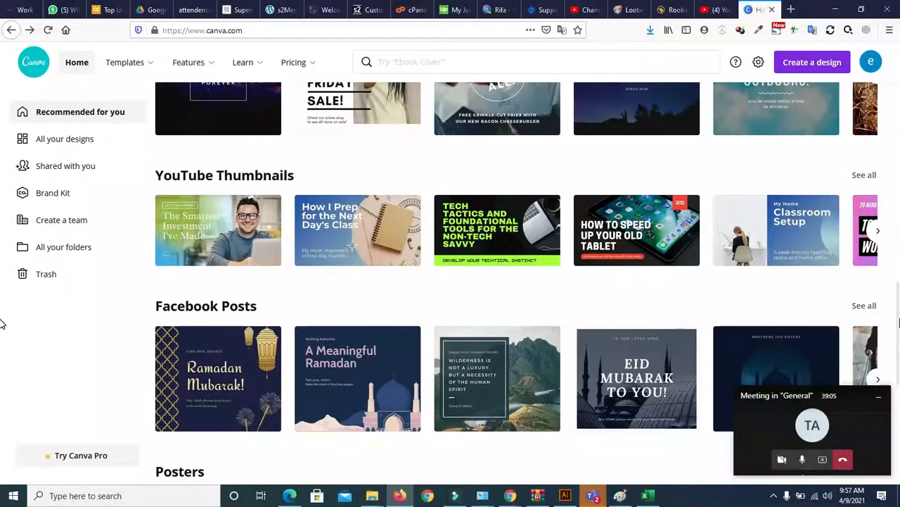
pyautogui.scroll(-1, 2, 324)
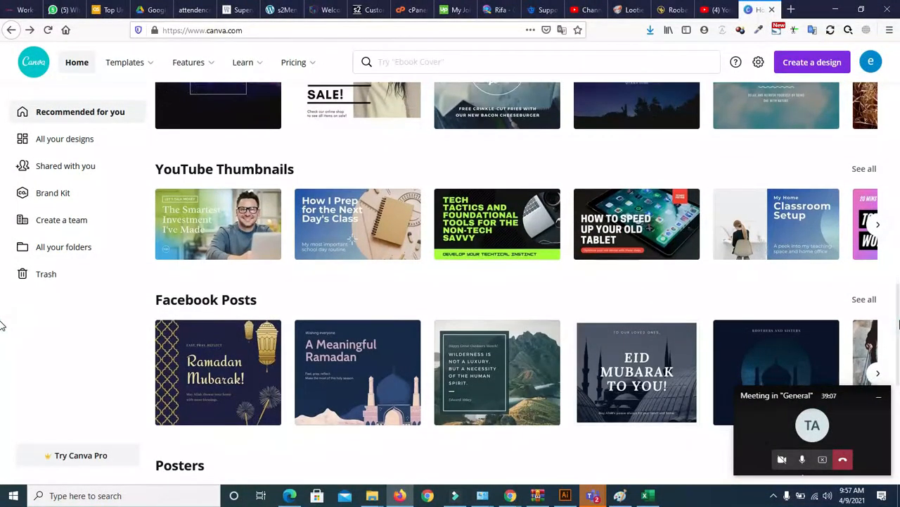
pyautogui.click(874, 227)
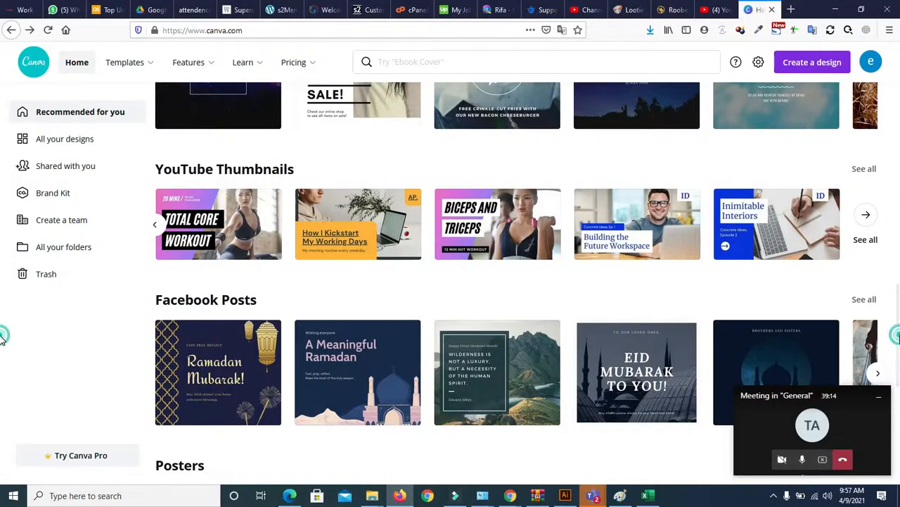
pyautogui.scroll(-5, 2, 338)
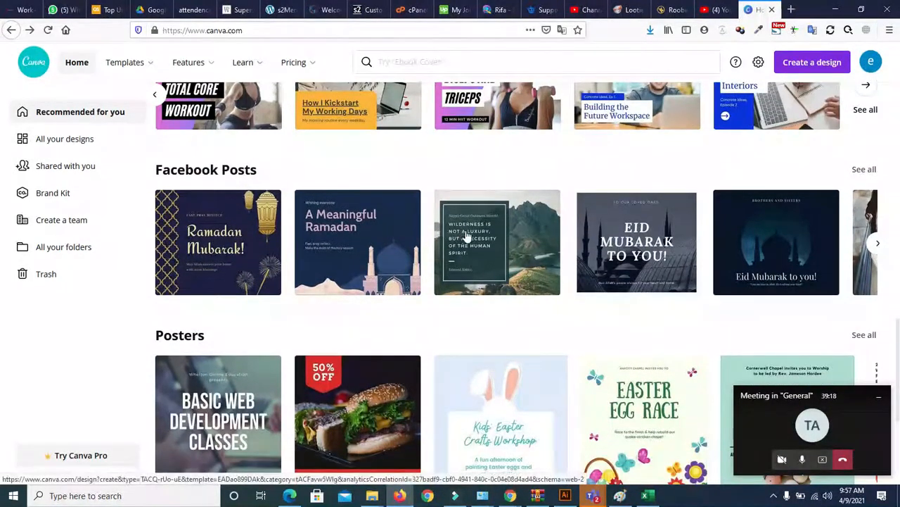
# Step: Switch to Edge to compare the Fiverr gig images with the Canva templates, and go back to Canva in Firefox
pyautogui.click(289, 495)
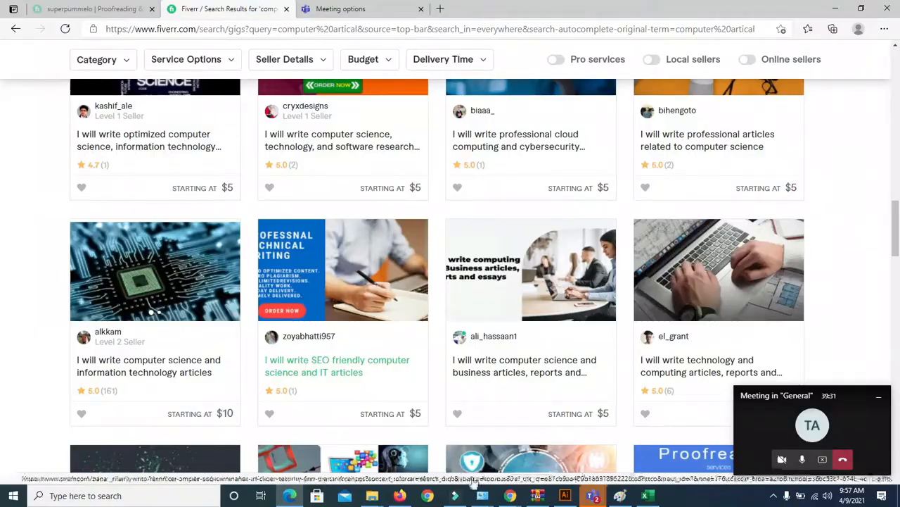
pyautogui.moveTo(399, 496)
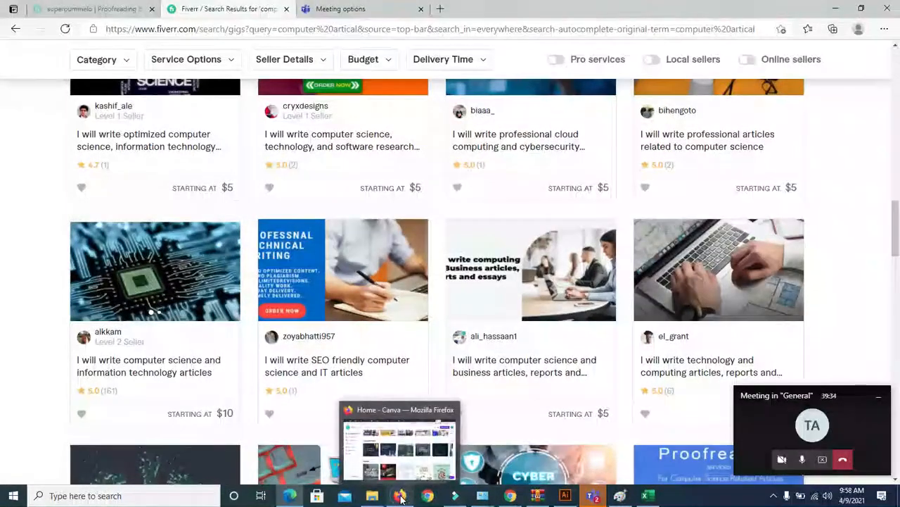
pyautogui.click(422, 451)
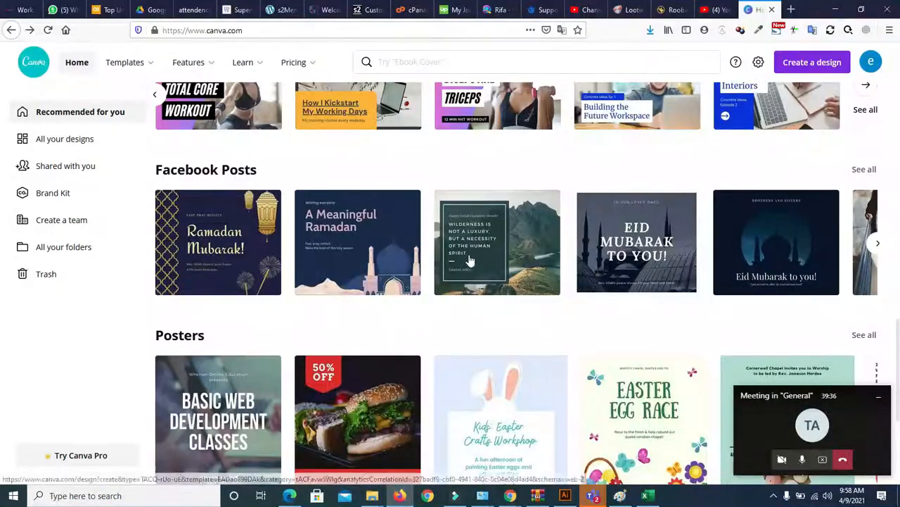
# Step: View more of the Facebook Posts templates, open the complete Facebook Posts listing, and look through its designs
pyautogui.click(876, 242)
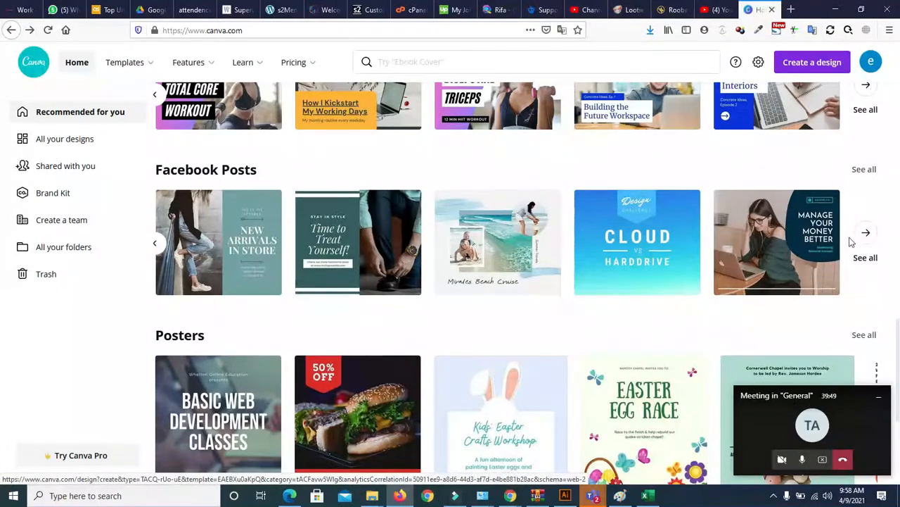
pyautogui.click(865, 257)
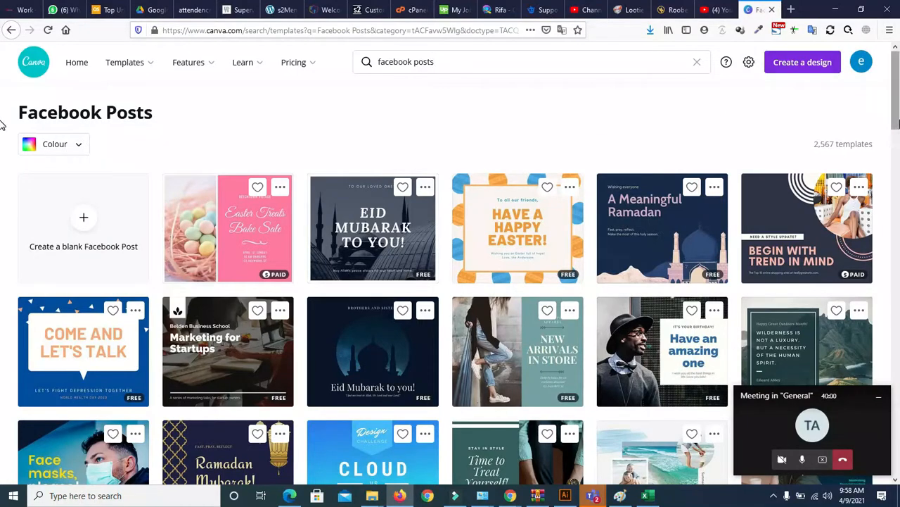
pyautogui.scroll(-3, 2, 133)
pyautogui.scroll(-6, 2, 135)
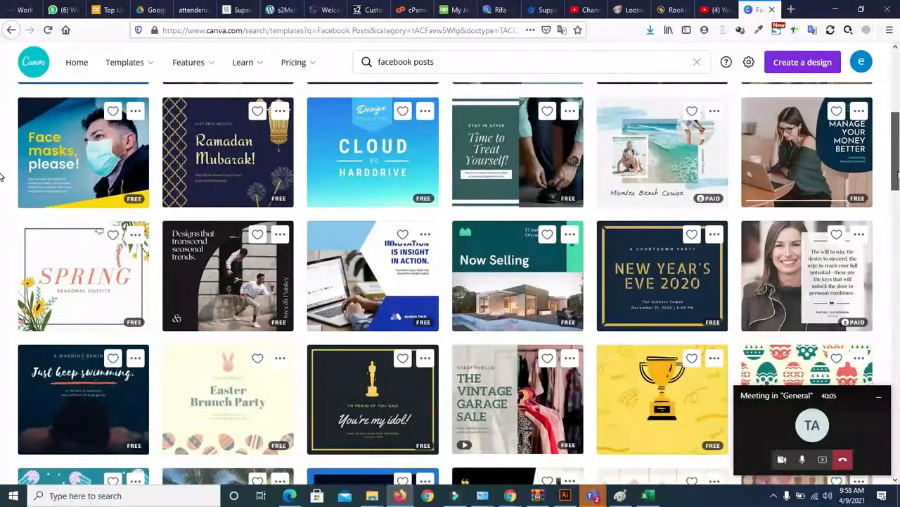
# Step: Look further through the Facebook Posts template listing for designs that could serve as gig images
pyautogui.scroll(-2, 2, 178)
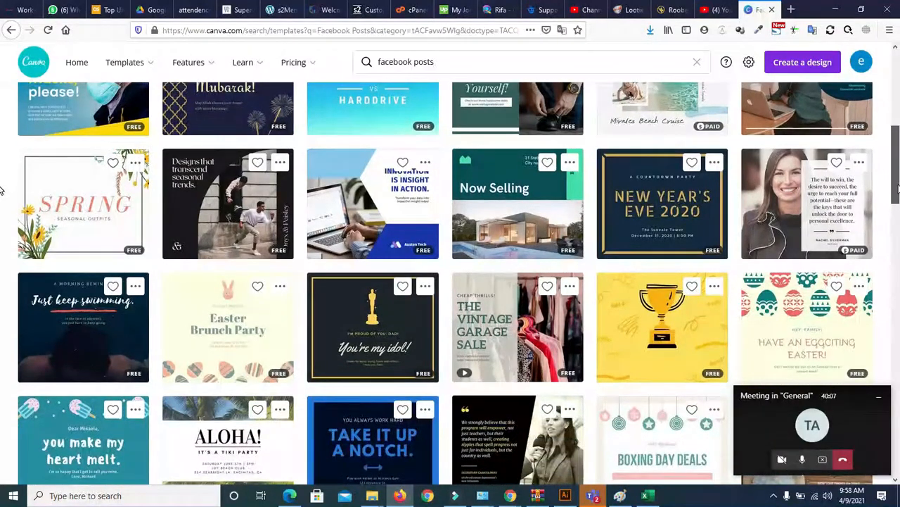
pyautogui.scroll(-5, 2, 190)
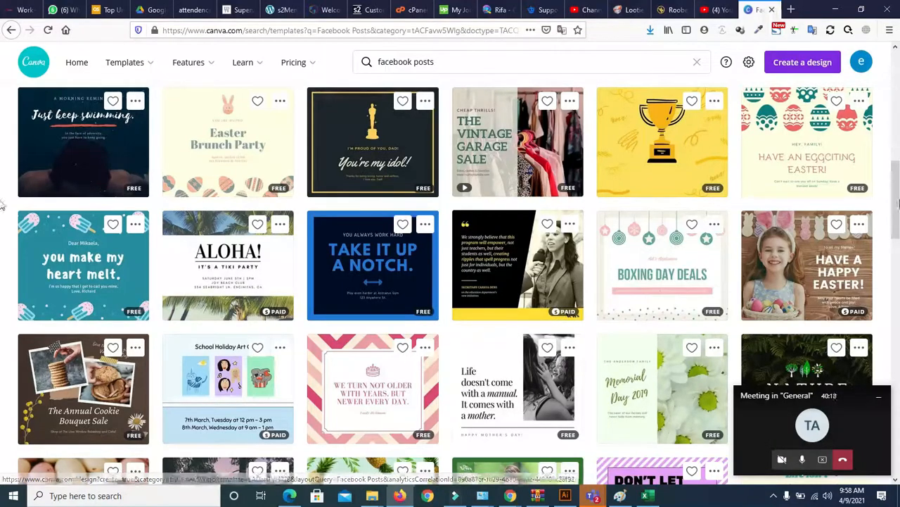
pyautogui.scroll(-5, 2, 211)
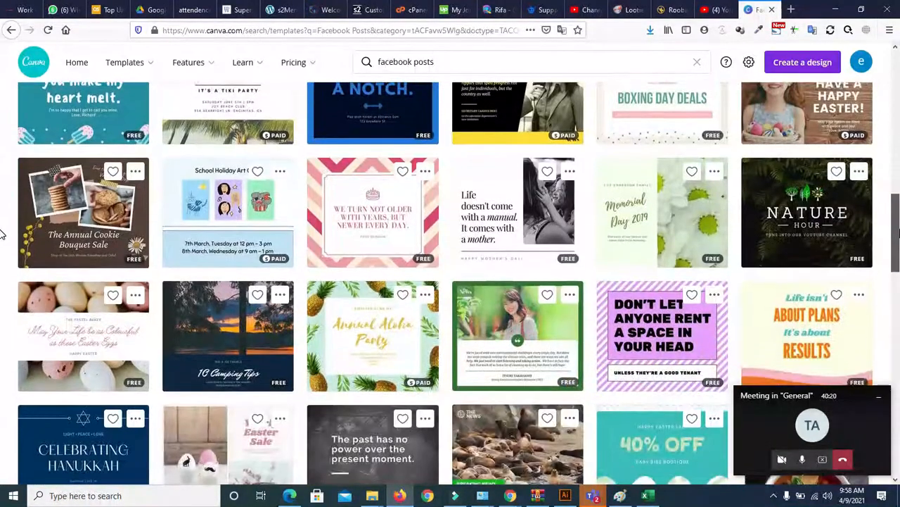
pyautogui.scroll(-4, 2, 239)
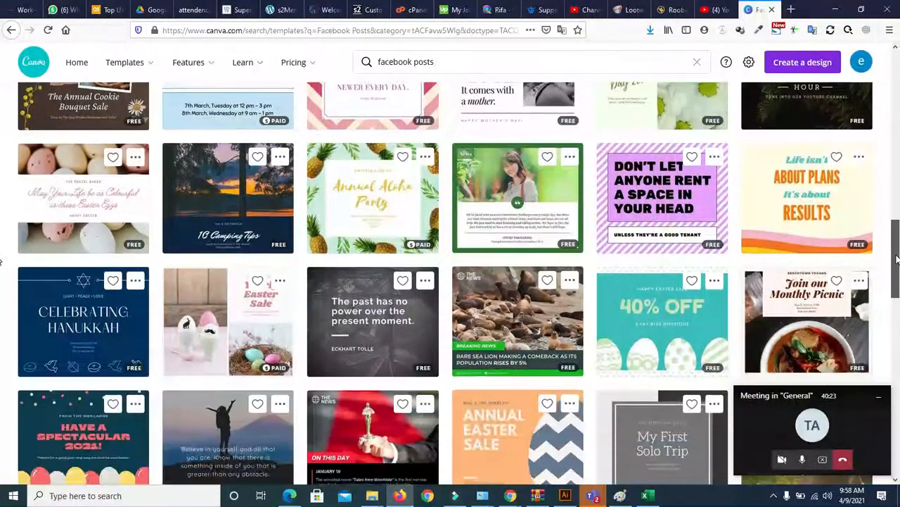
pyautogui.moveTo(896, 259); pyautogui.dragTo(884, 429)
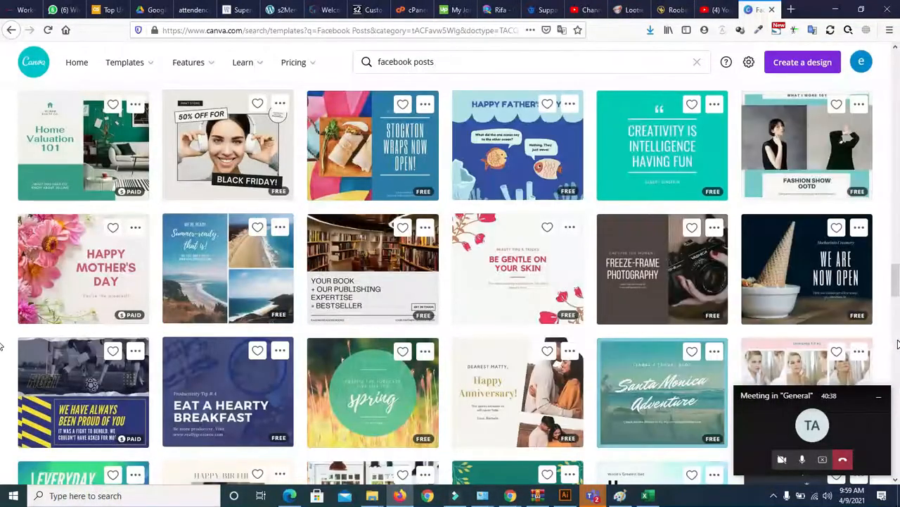
pyautogui.scroll(-4, 2, 250)
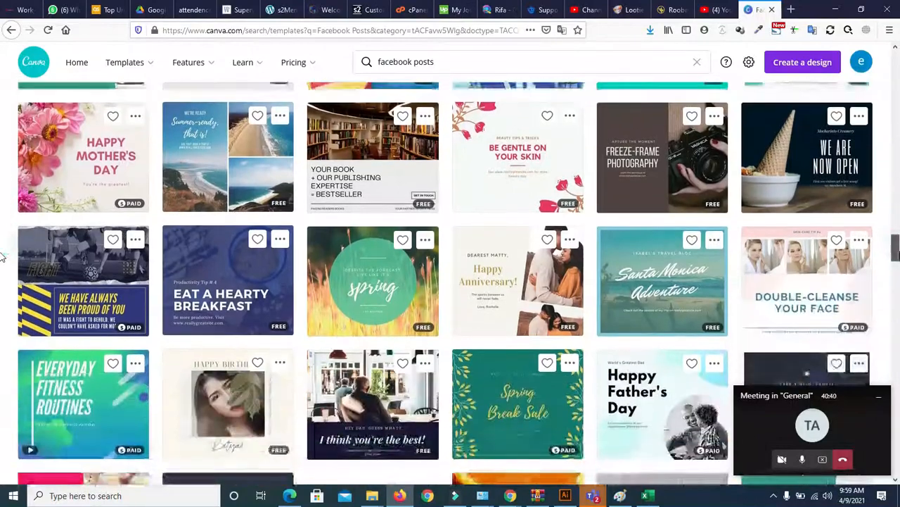
pyautogui.scroll(-2, 2, 269)
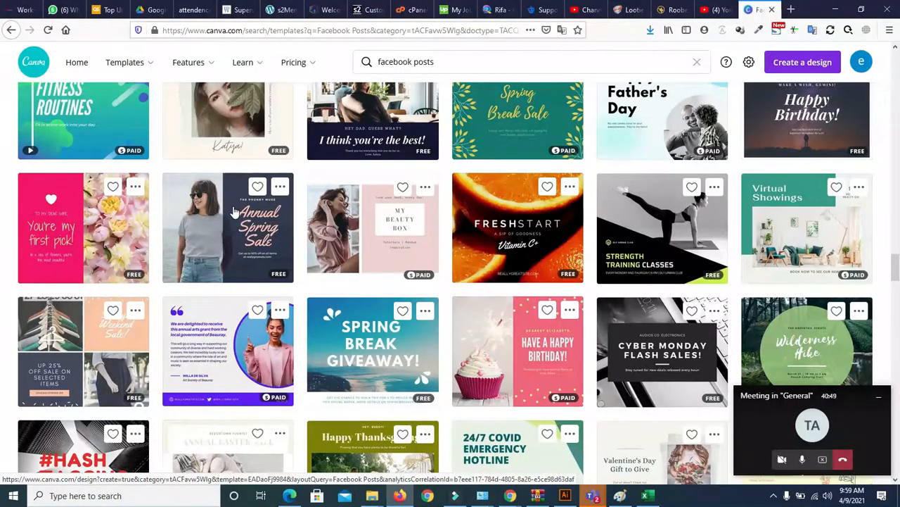
pyautogui.scroll(-1, 896, 285)
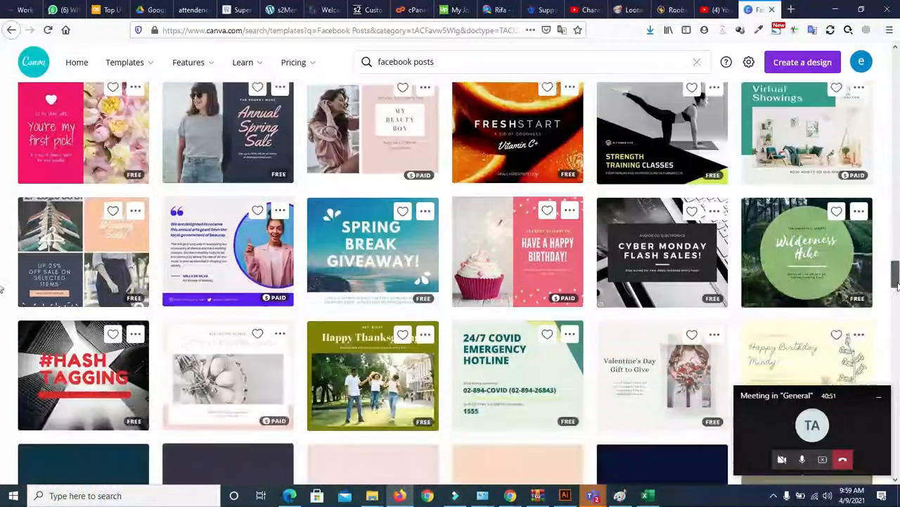
pyautogui.scroll(-1, 896, 285)
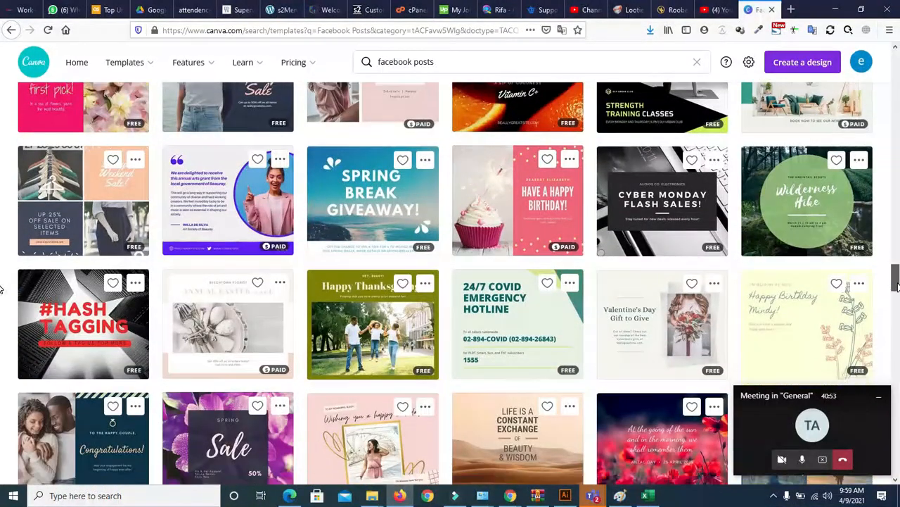
pyautogui.moveTo(897, 284); pyautogui.dragTo(897, 285)
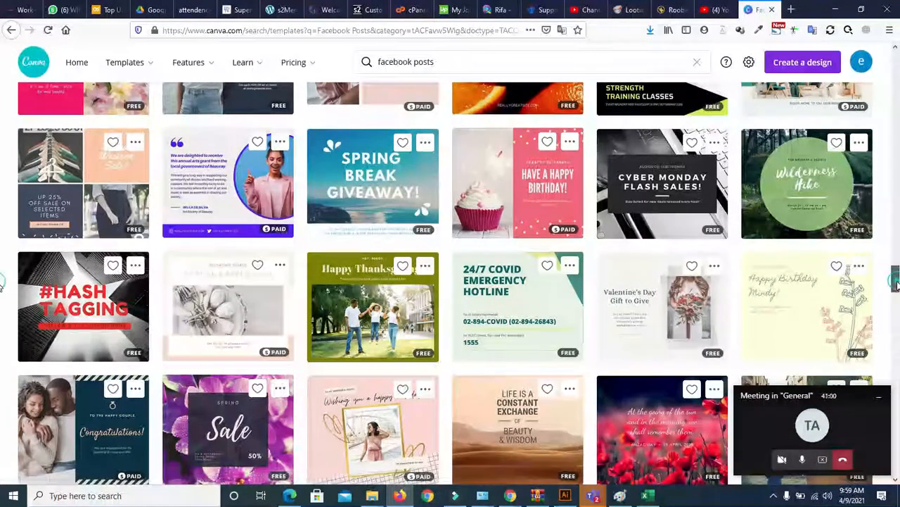
pyautogui.moveTo(896, 284); pyautogui.dragTo(896, 295)
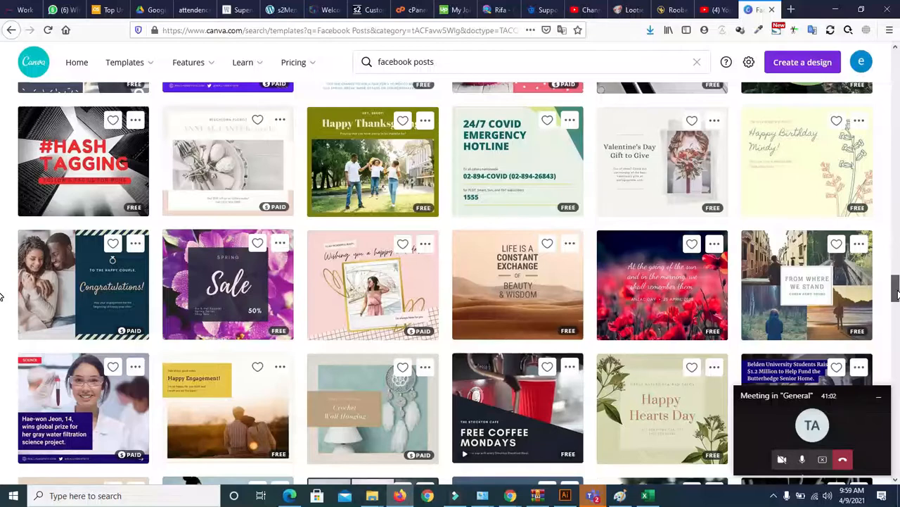
pyautogui.moveTo(897, 295); pyautogui.dragTo(894, 367)
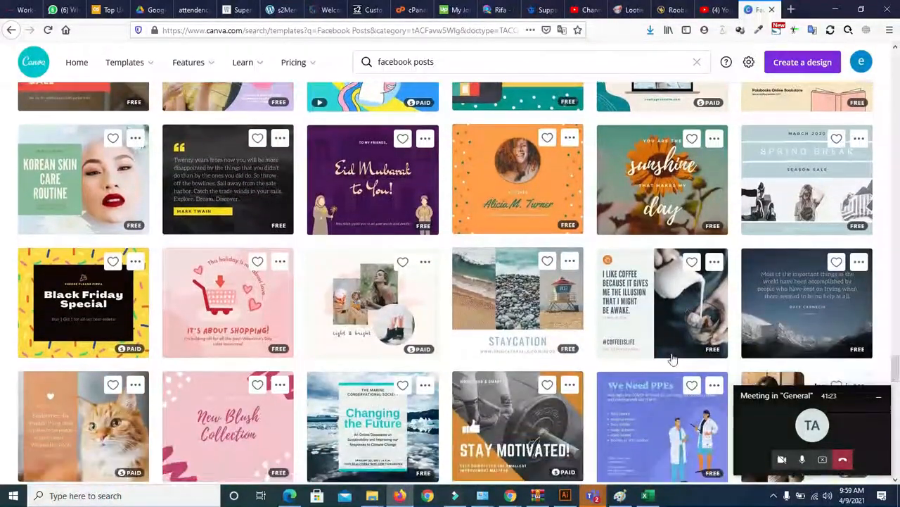
# Step: Open the free coffee quote Facebook Post template for editing and look through the other templates suggested in the editor
pyautogui.click(668, 310)
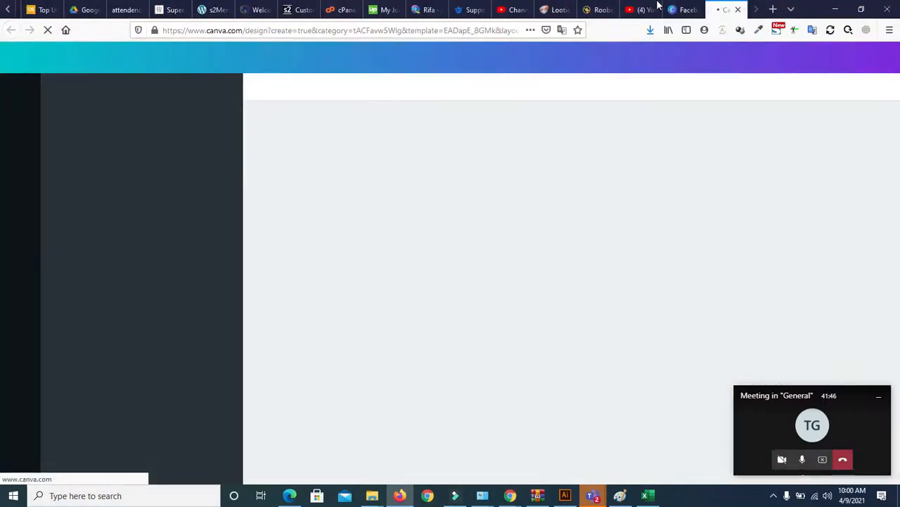
pyautogui.moveTo(790, 393)
pyautogui.mouseDown()
pyautogui.moveTo(803, 411)
pyautogui.moveTo(798, 402)
pyautogui.mouseUp()
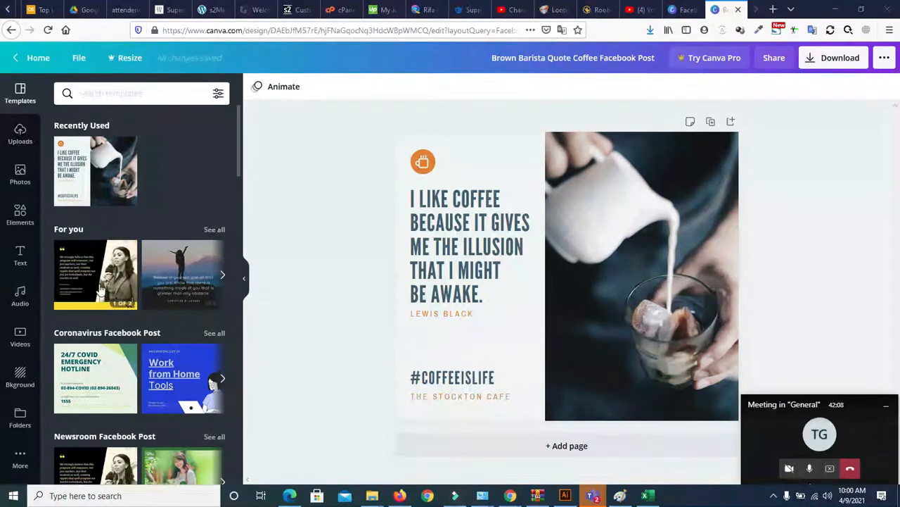
pyautogui.click(223, 276)
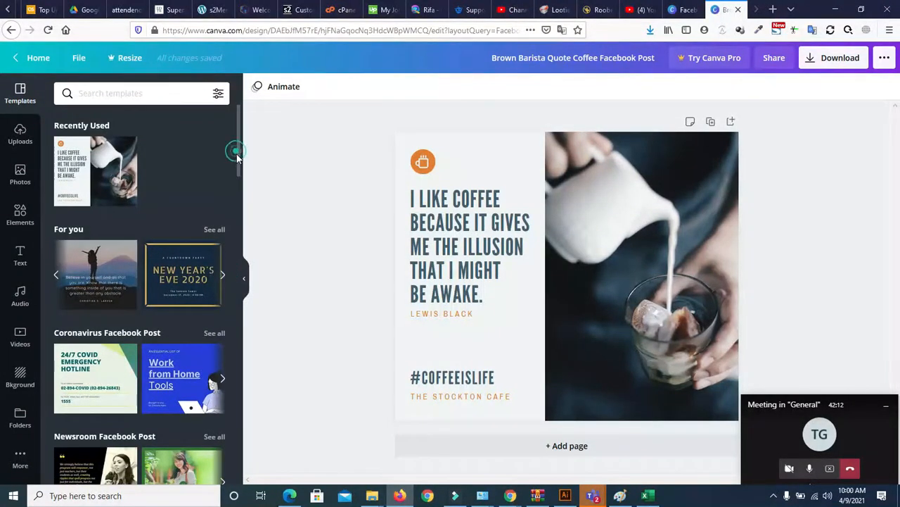
pyautogui.moveTo(238, 161); pyautogui.dragTo(239, 331)
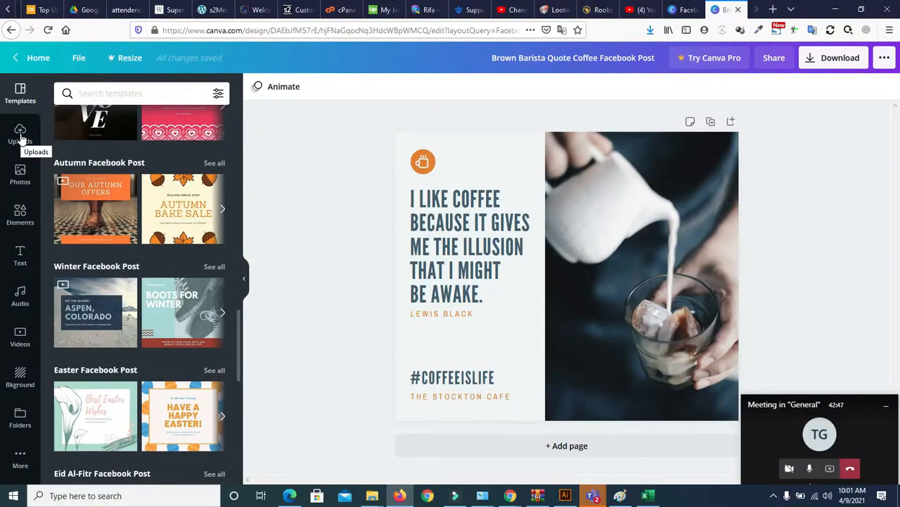
# Step: Search the photo library for "programming" and look over the photos
pyautogui.click(21, 172)
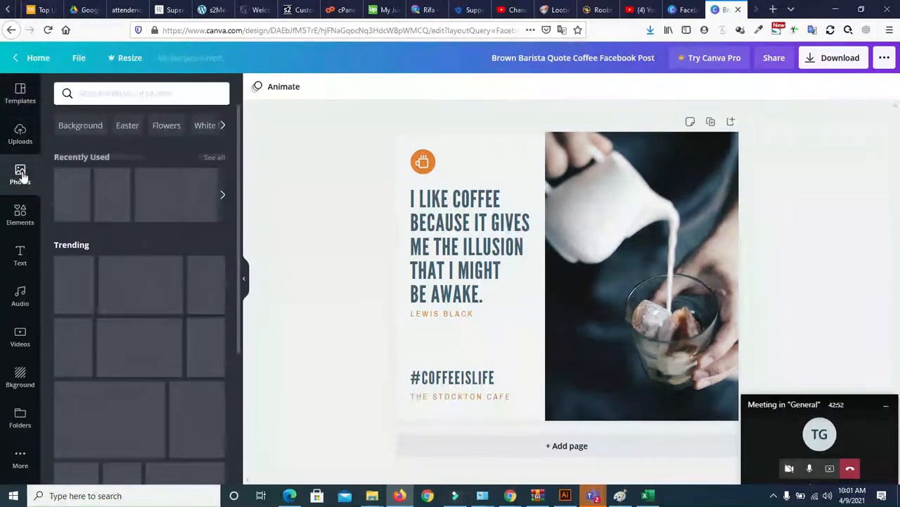
pyautogui.click(105, 95)
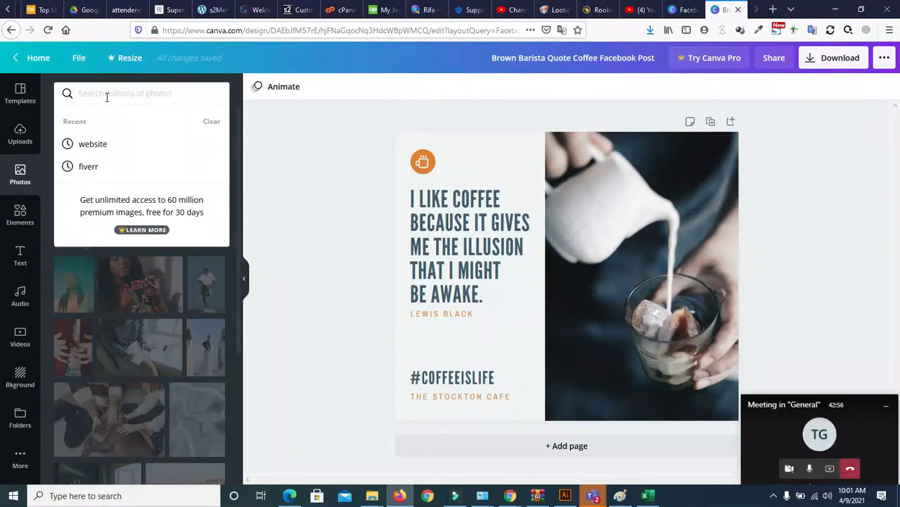
pyautogui.write('program')
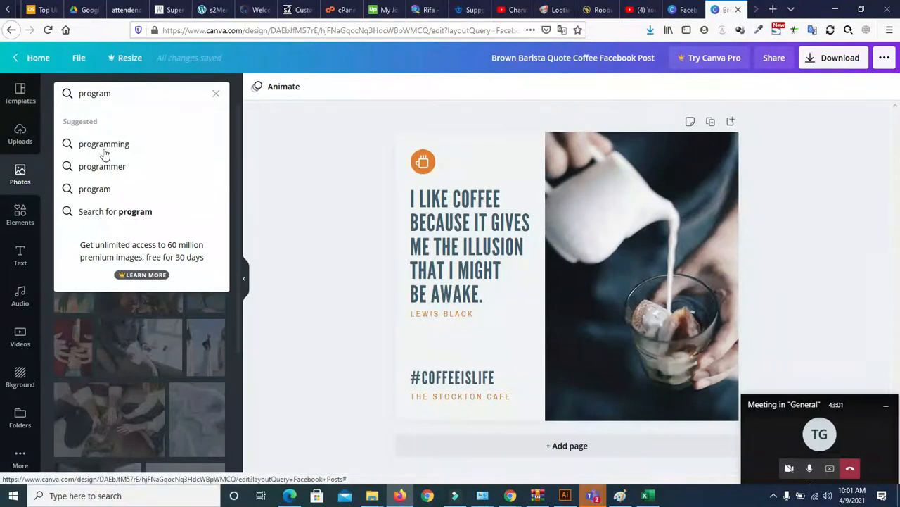
pyautogui.click(104, 145)
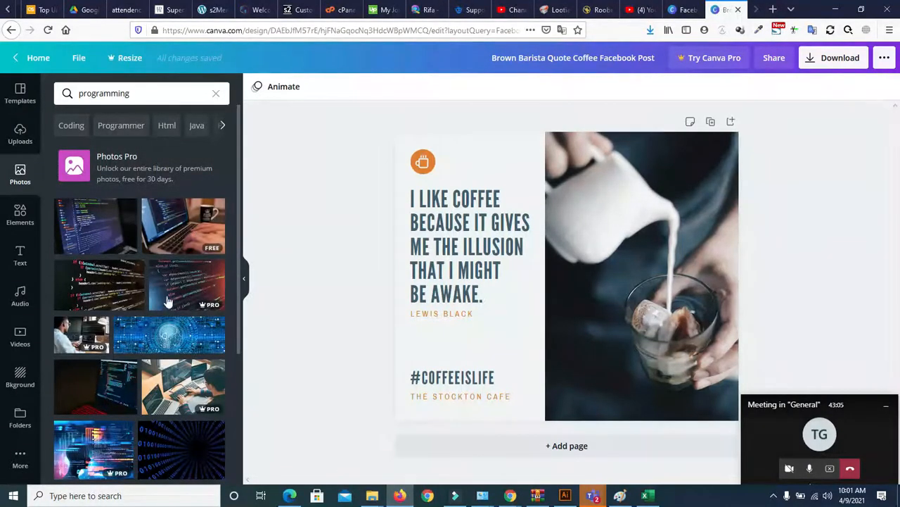
pyautogui.moveTo(235, 186); pyautogui.dragTo(252, 145)
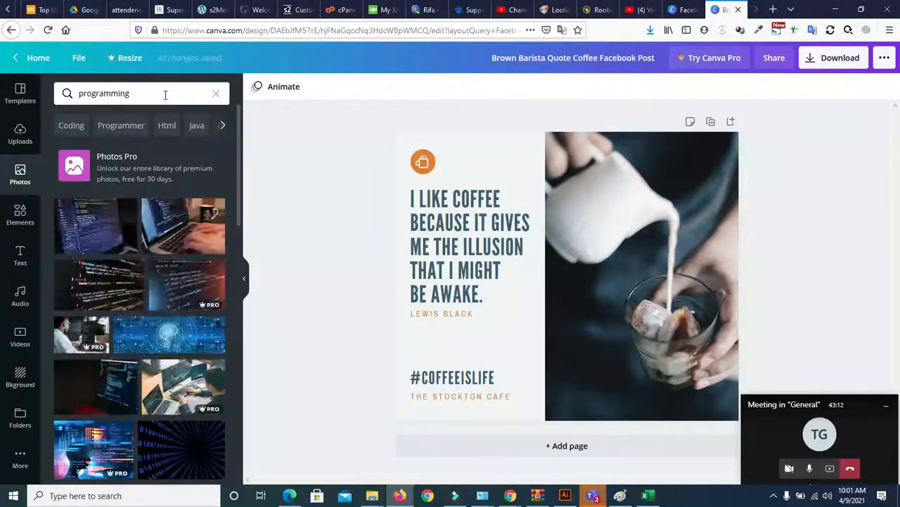
# Step: Search the photo library for "wordpress" and look through the photos
pyautogui.doubleClick(164, 92)
pyautogui.write('wordpress')
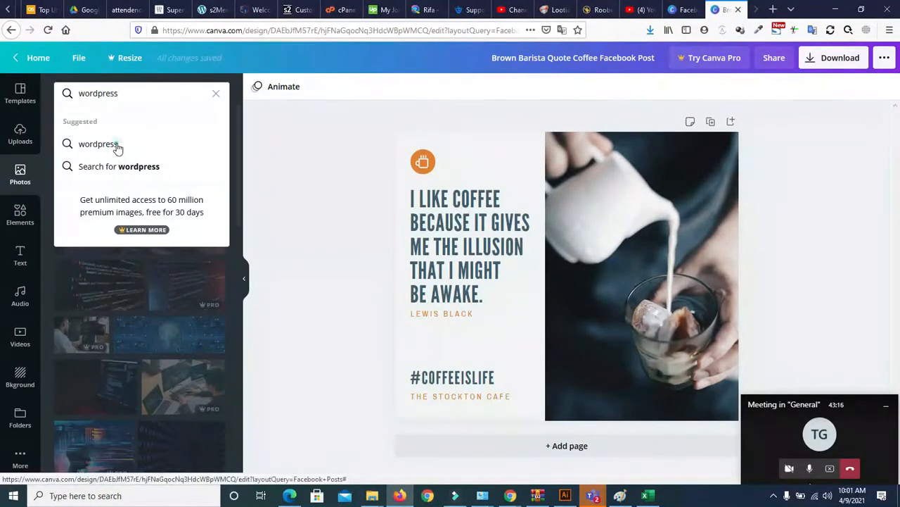
pyautogui.click(117, 145)
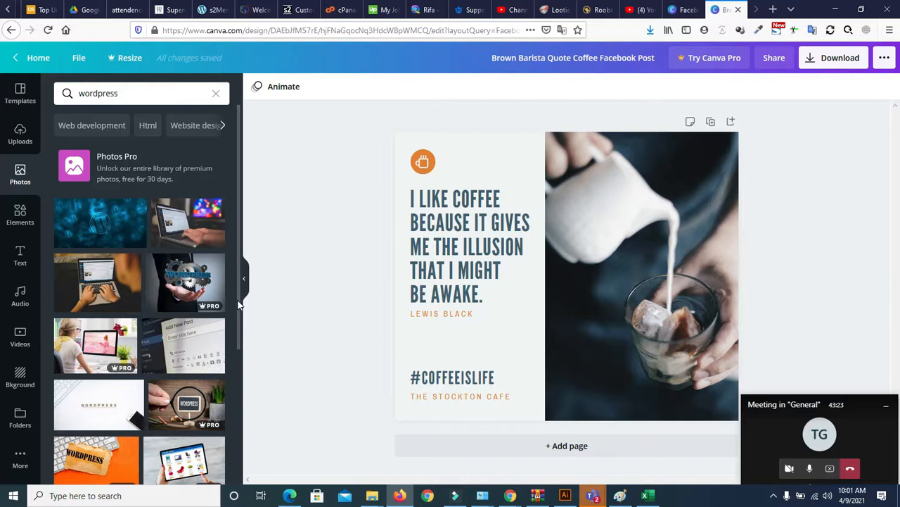
pyautogui.moveTo(239, 332); pyautogui.dragTo(238, 420)
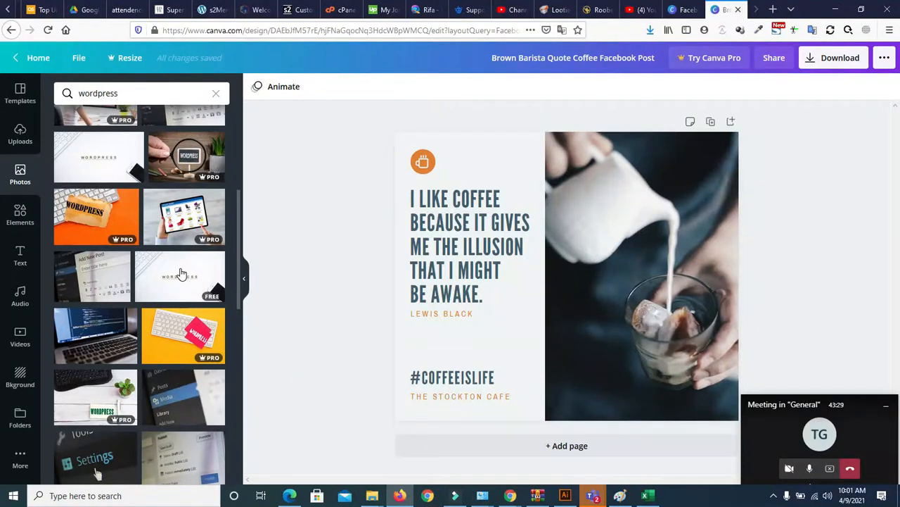
# Step: Try placing the free photo of a laptop showing code on the page, and delete it from the design
pyautogui.click(92, 345)
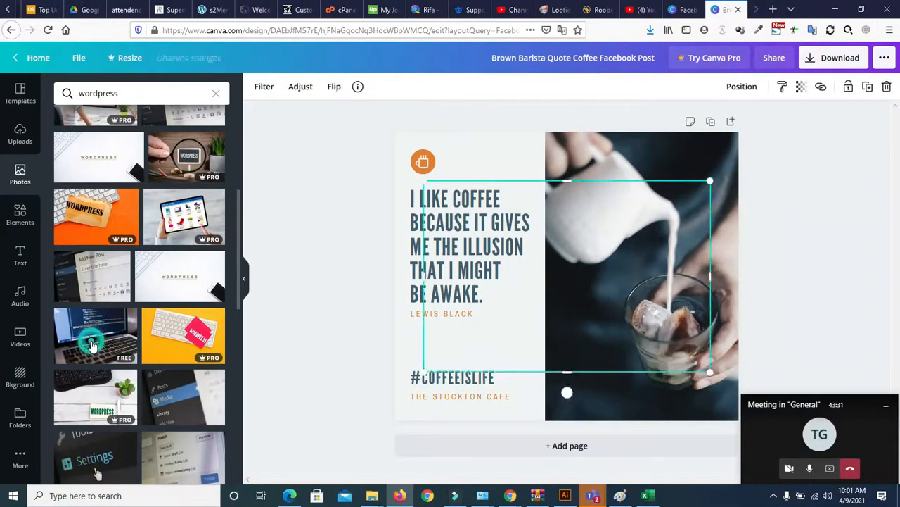
pyautogui.click(577, 280)
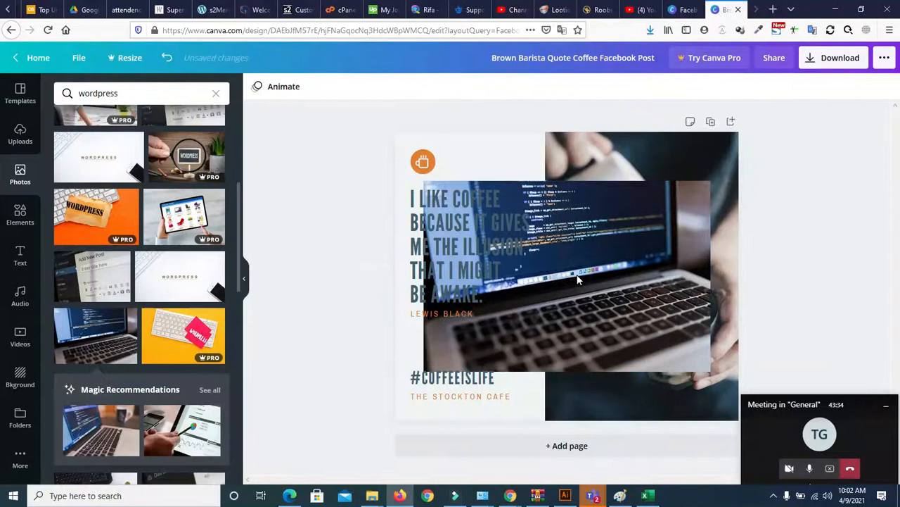
pyautogui.click(535, 280)
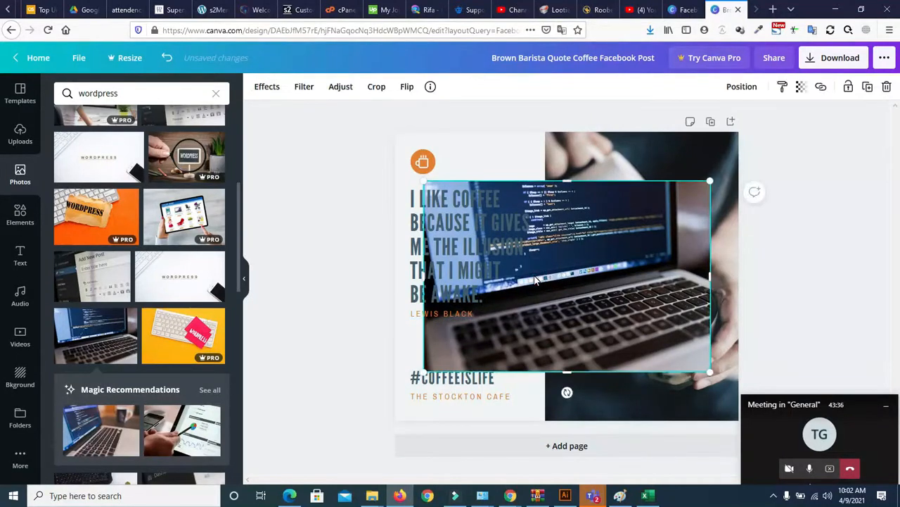
pyautogui.press('Delete')
# Step: Add the laptop code photo over the coffee design again, and delete both the photo and the coffee quote heading
pyautogui.doubleClick(649, 257)
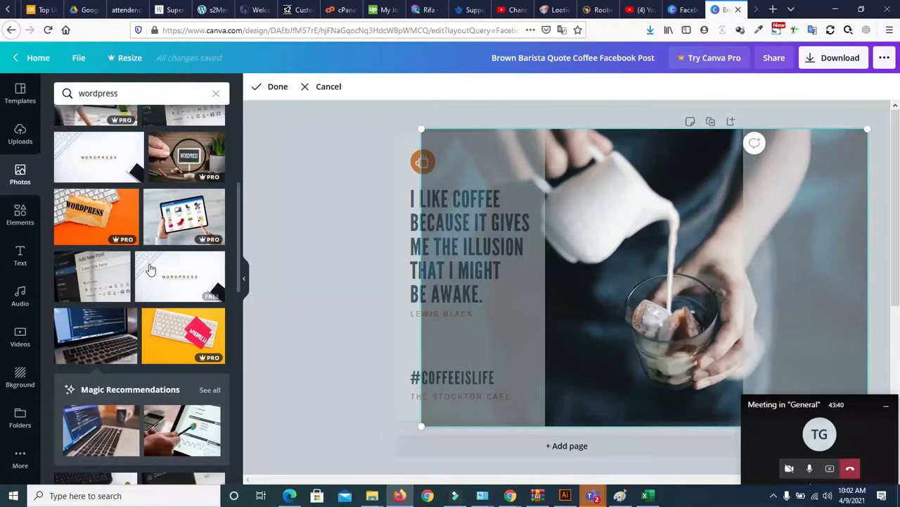
pyautogui.click(83, 312)
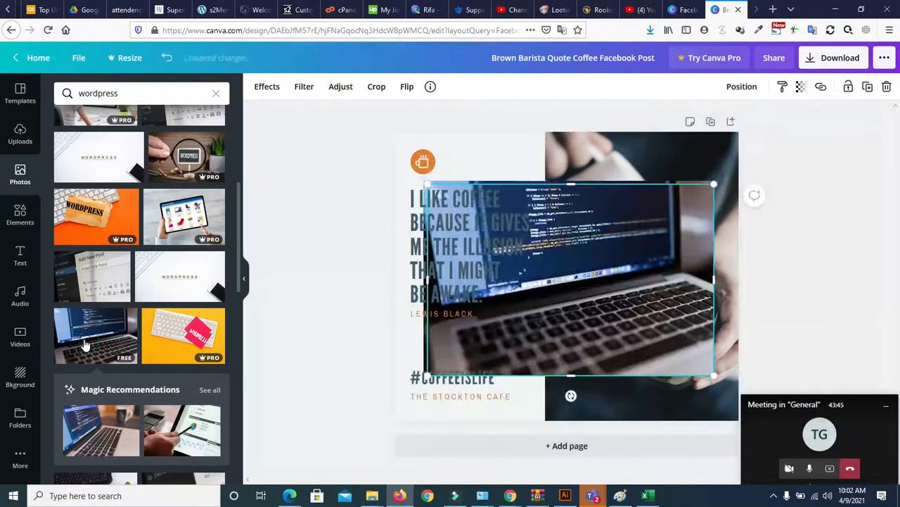
pyautogui.click(529, 289)
pyautogui.press('Delete')
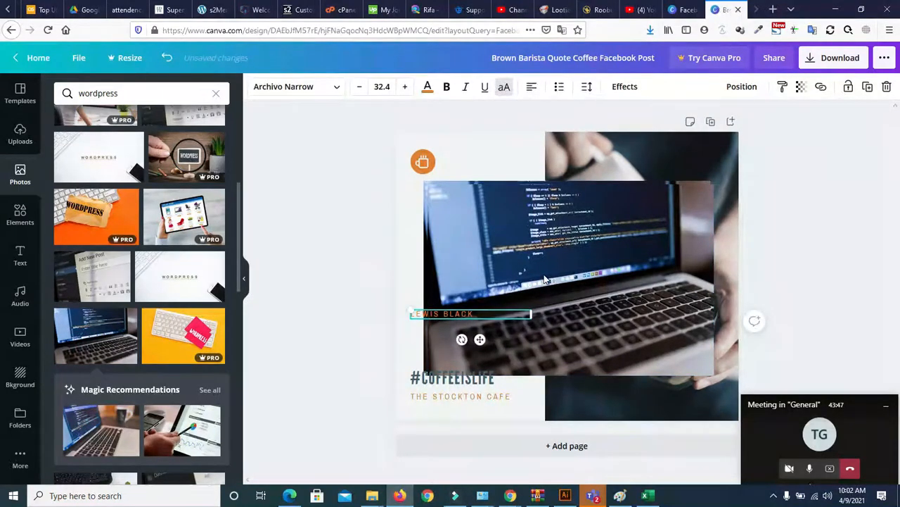
pyautogui.moveTo(666, 272); pyautogui.dragTo(662, 268)
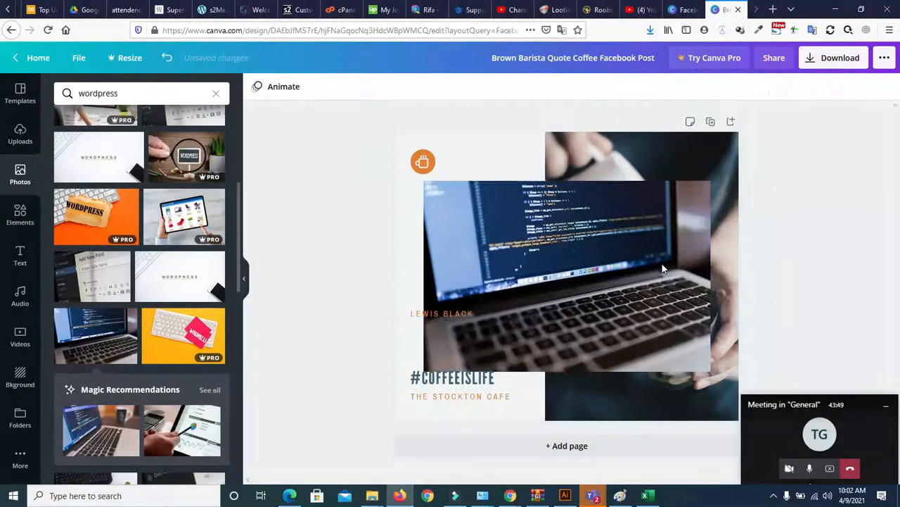
pyautogui.press('Delete')
# Step: Try removing the coffee photo from its frame, and undo the deletion
pyautogui.doubleClick(656, 231)
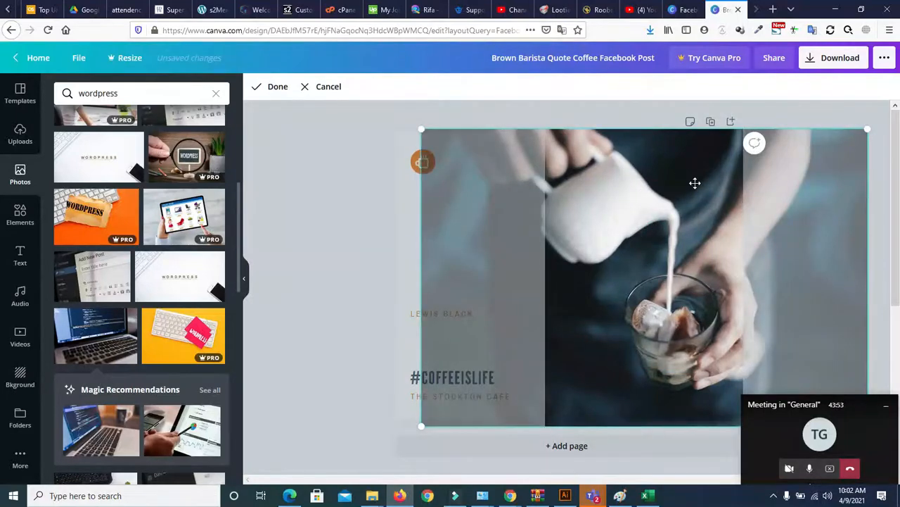
pyautogui.press('Delete')
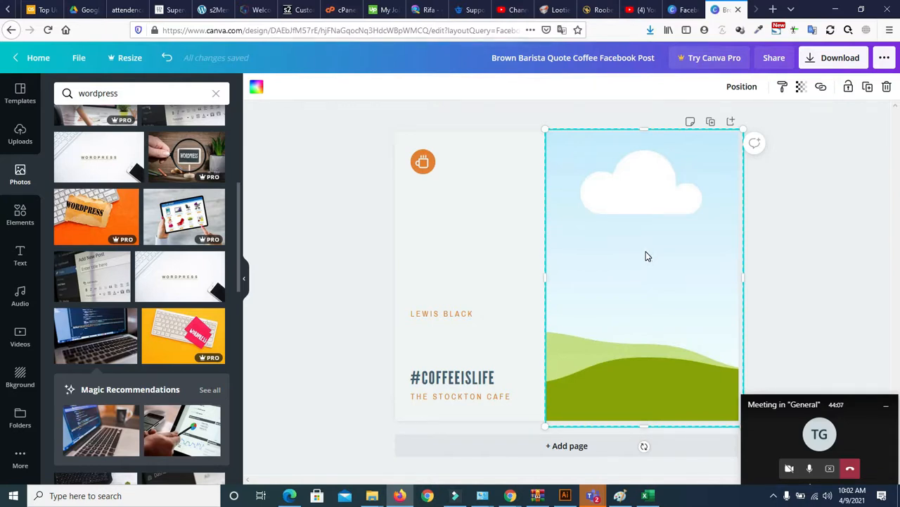
pyautogui.hotkey('ctrl', 'z')
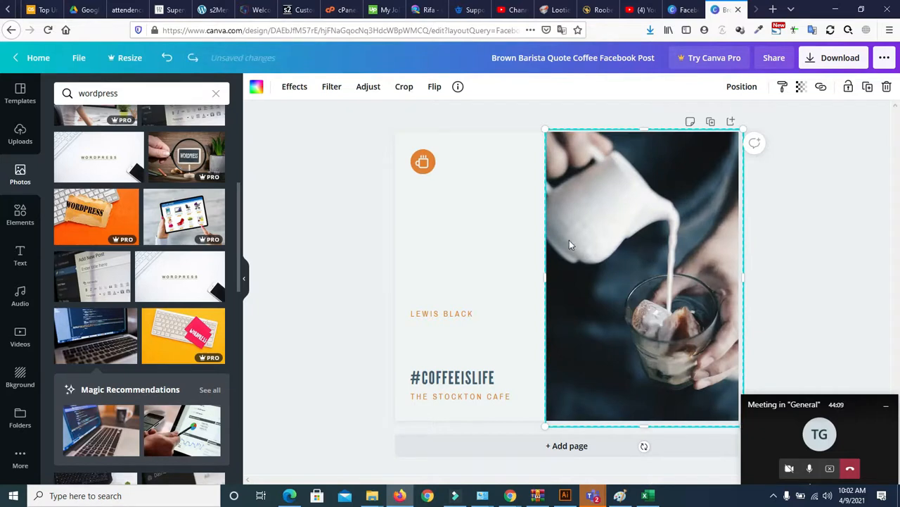
# Step: Try shifting the coffee photo within its frame so the jug and glass move right, undoing and redoing the shift
pyautogui.doubleClick(631, 274)
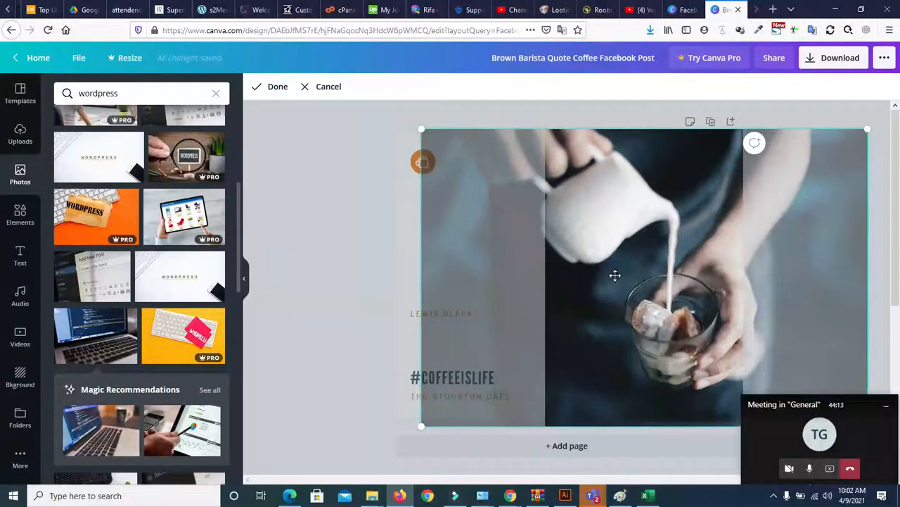
pyautogui.moveTo(656, 276); pyautogui.dragTo(696, 297)
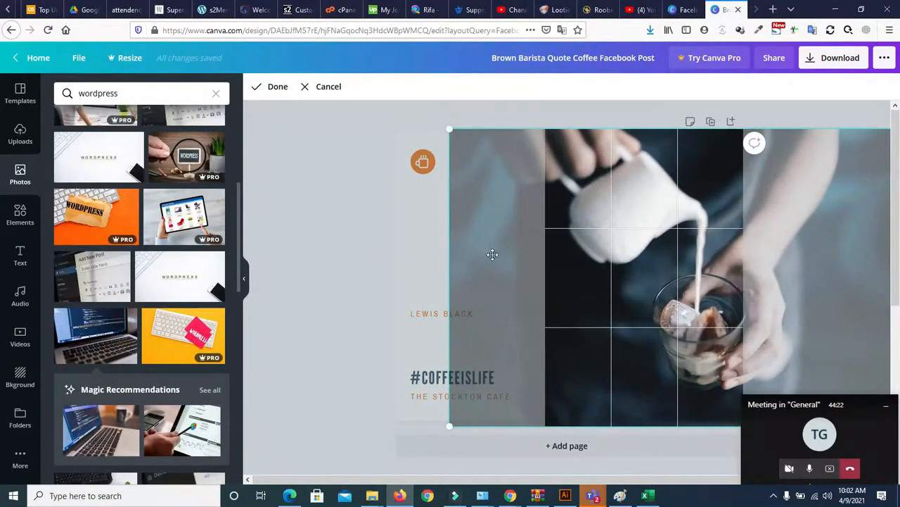
pyautogui.click(431, 259)
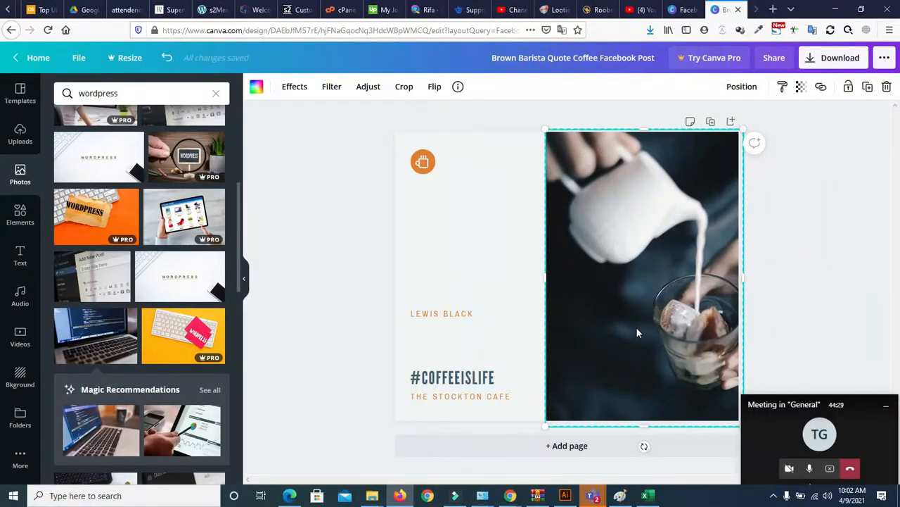
pyautogui.hotkey('ctrl', 'z')
pyautogui.press('Escape')
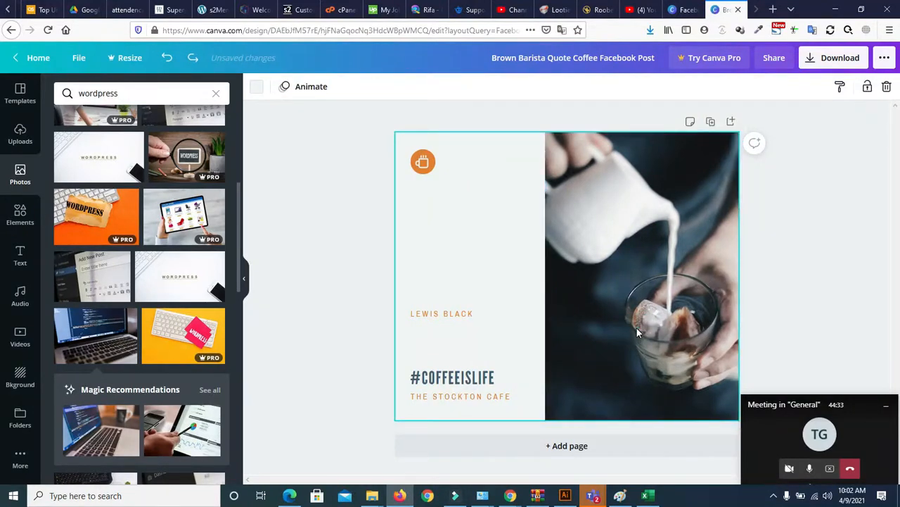
pyautogui.hotkey('ctrl', 'y')
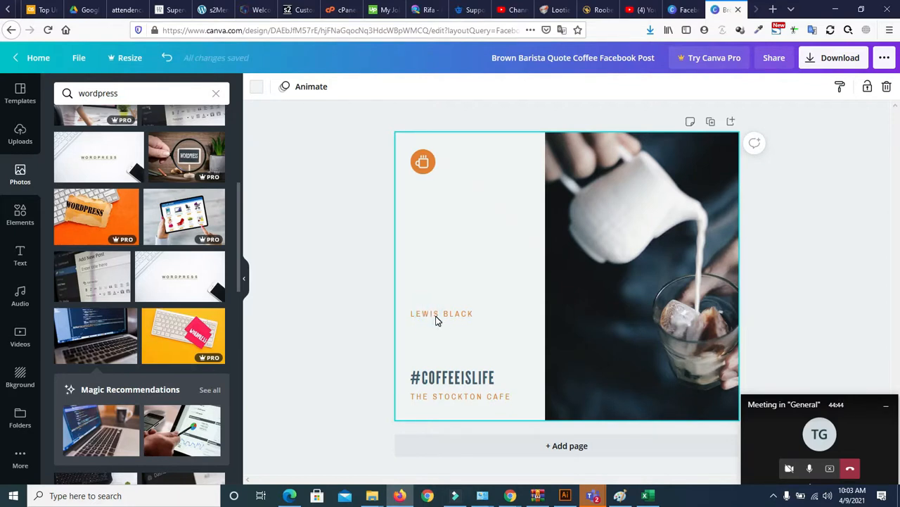
# Step: Undo the recent changes until the coffee quote heading is restored, and delete the overlapping laptop code photo
pyautogui.hotkey('ctrl', 'z')
pyautogui.hotkey('ctrl', 'z')
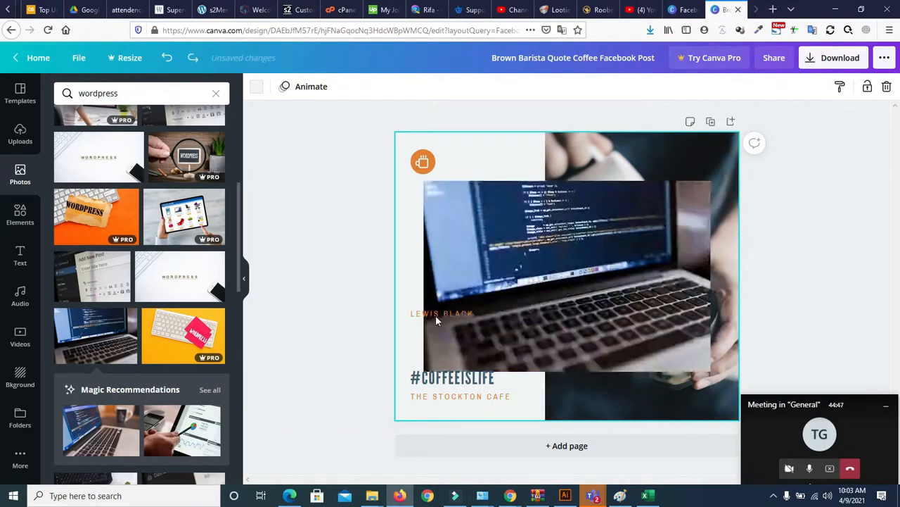
pyautogui.hotkey('ctrl', 'z')
pyautogui.click(640, 305)
pyautogui.press('Delete')
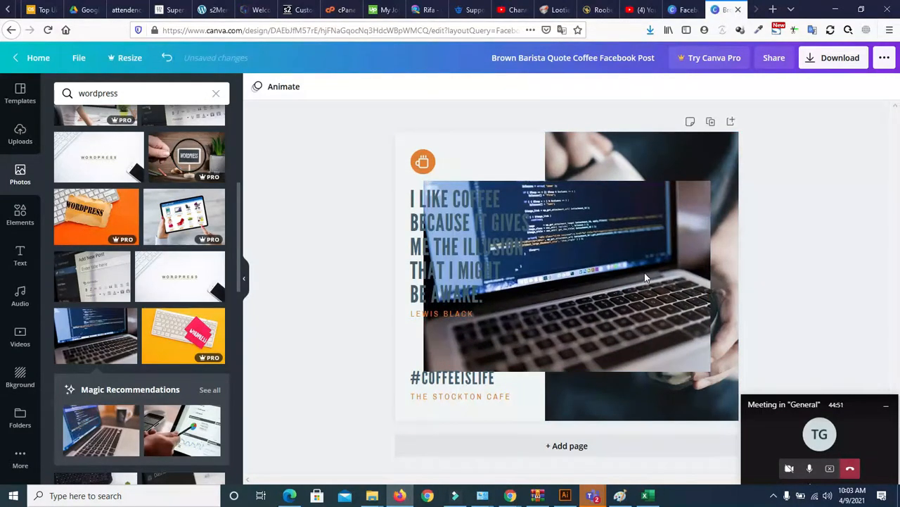
pyautogui.click(645, 276)
pyautogui.press('Delete')
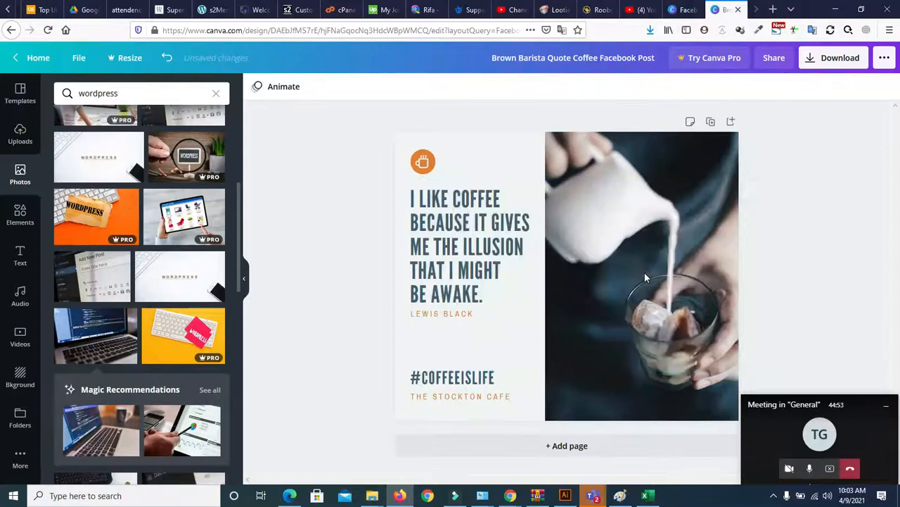
# Step: Open the coffee photo in its frame for cropping
pyautogui.click(666, 307)
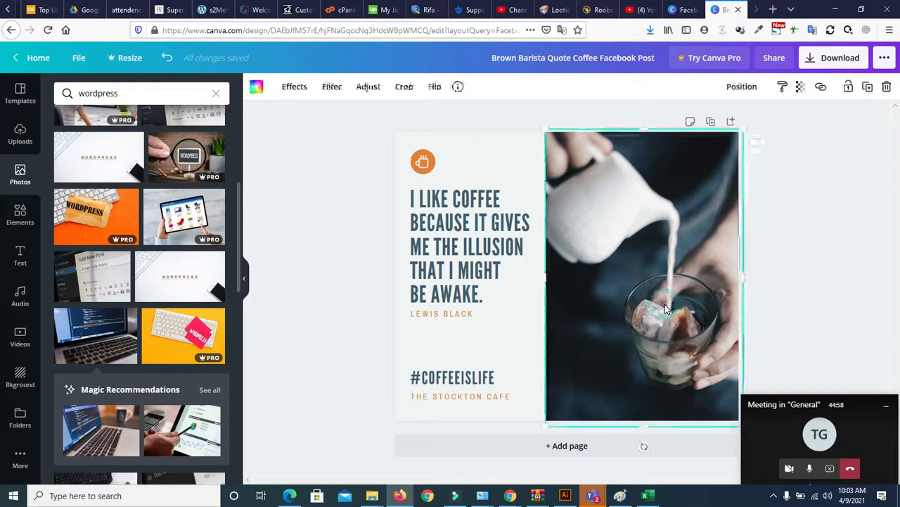
pyautogui.doubleClick(654, 220)
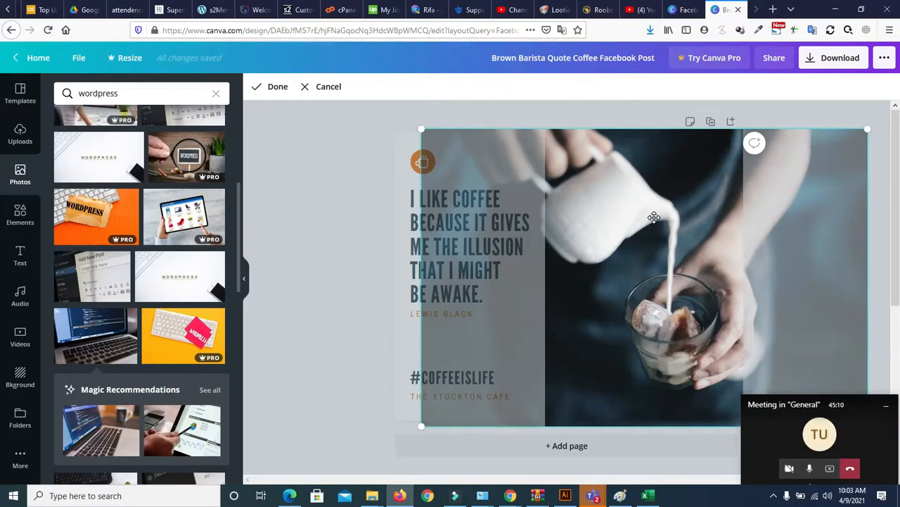
# Step: Switch to the Teams meeting, mute all participants, and return to the Canva design
pyautogui.click(801, 435)
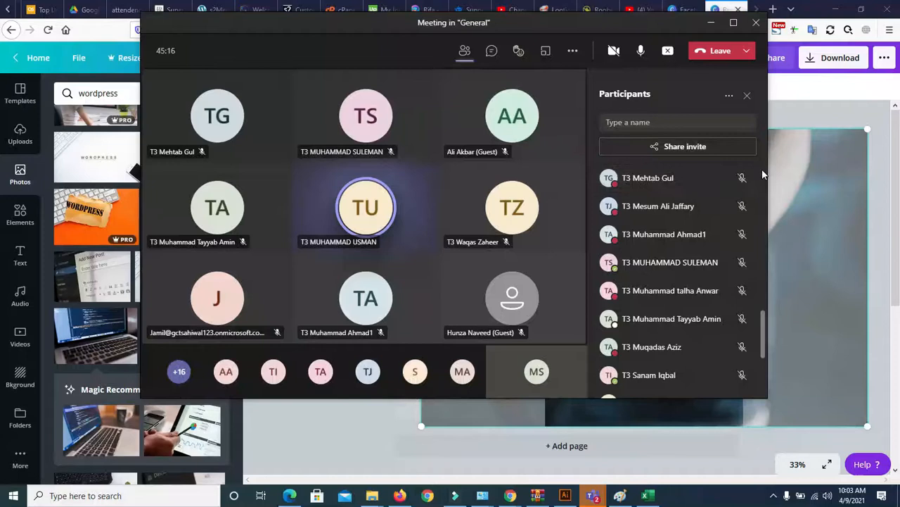
pyautogui.scroll(5, 763, 175)
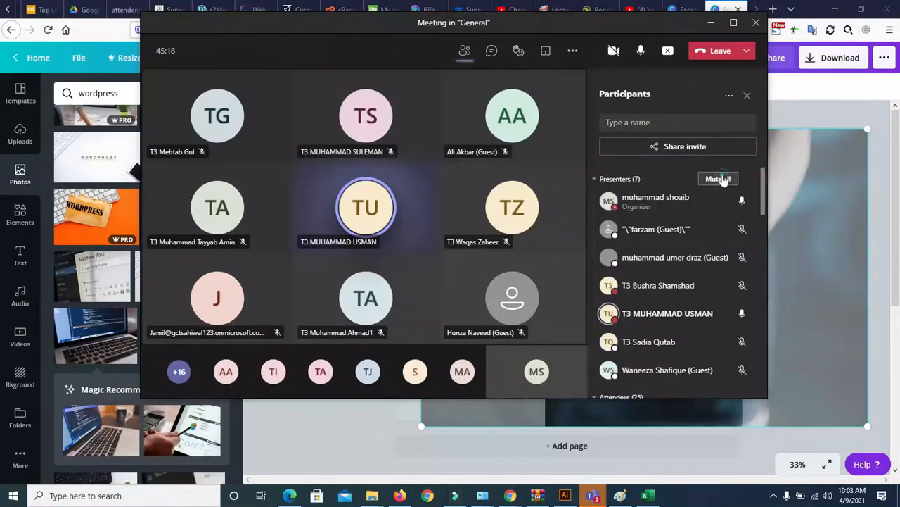
pyautogui.click(719, 179)
pyautogui.click(522, 228)
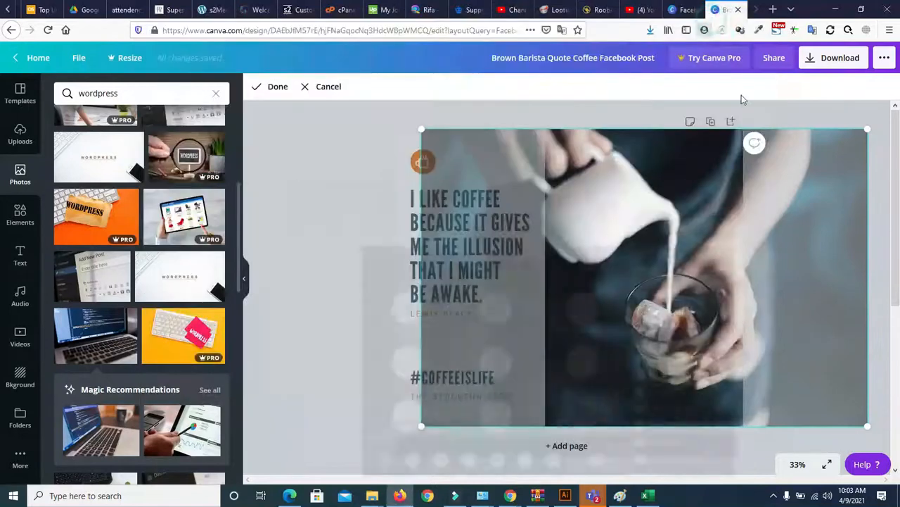
pyautogui.click(711, 21)
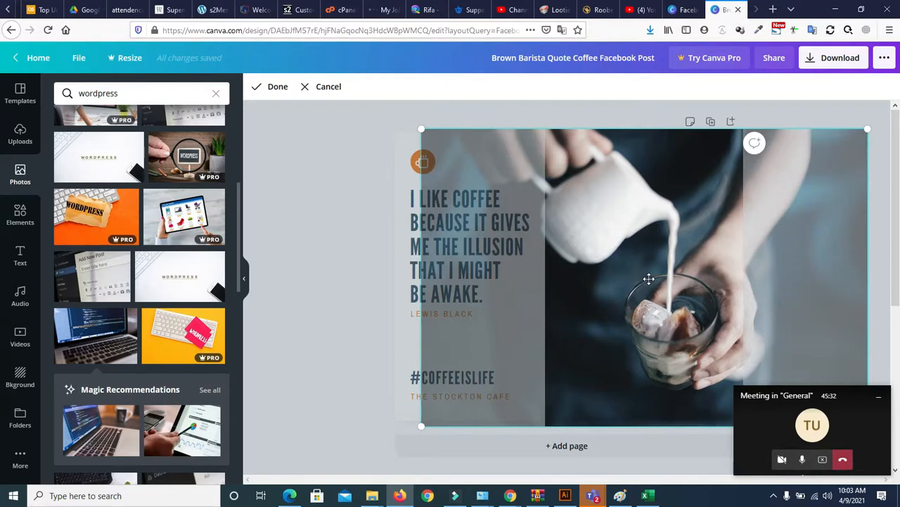
# Step: Delete the coffee photo from its frame, and try filling the empty frame with the laptop code photo
pyautogui.press('Delete')
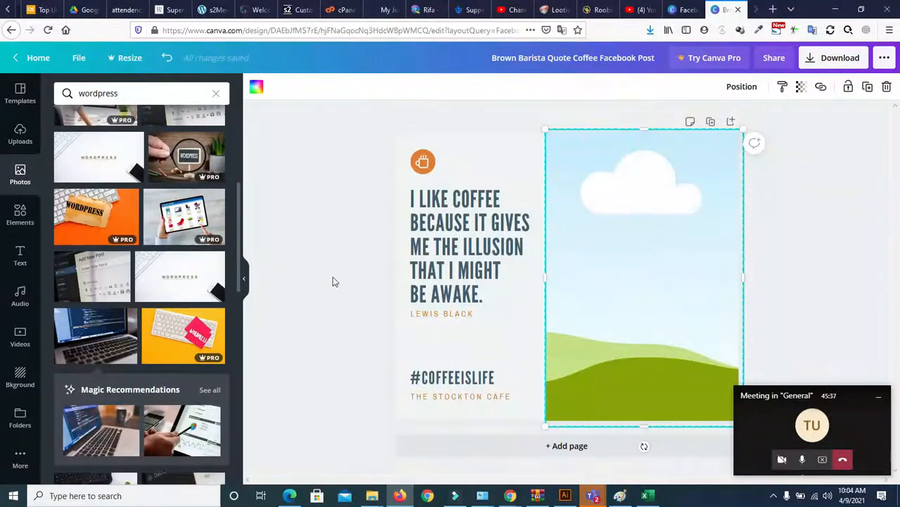
pyautogui.moveTo(88, 335); pyautogui.dragTo(621, 279)
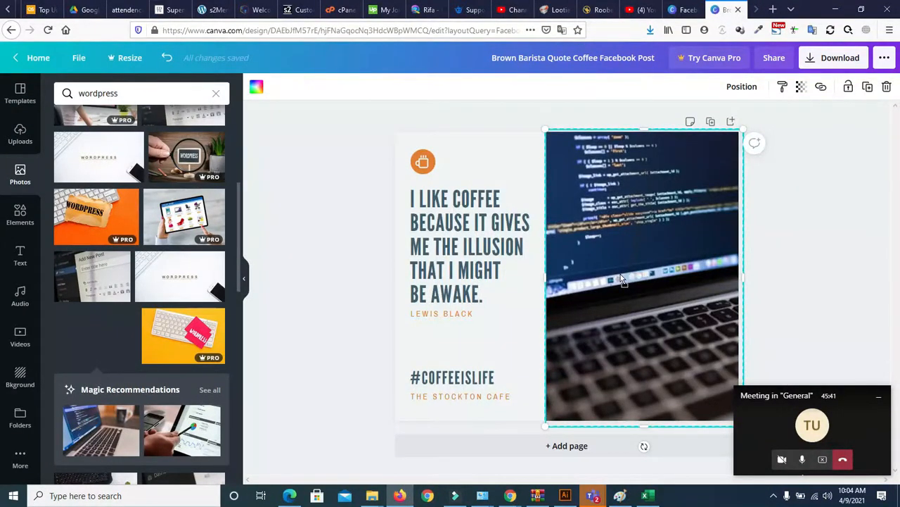
pyautogui.moveTo(621, 279); pyautogui.dragTo(695, 216)
pyautogui.hotkey('ctrl', 'z')
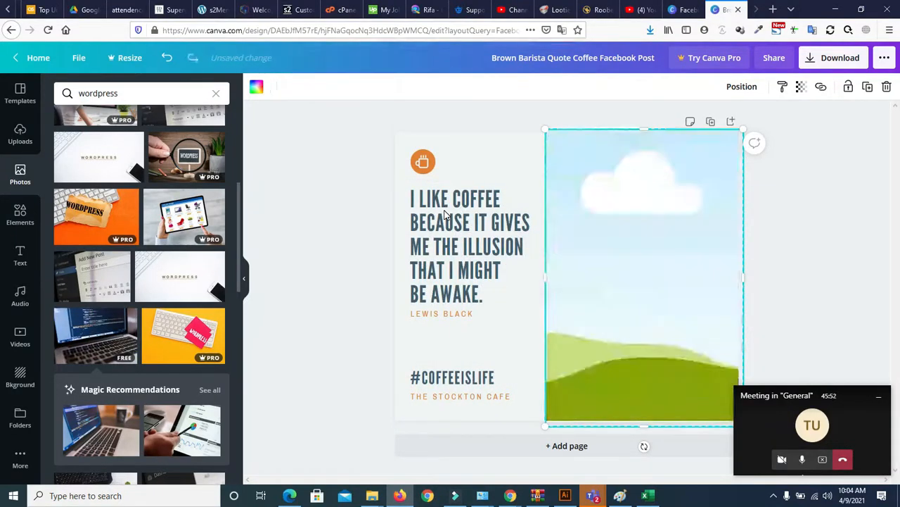
# Step: Fill the empty frame beside the quote with the free laptop code photo from the search results
pyautogui.click(349, 220)
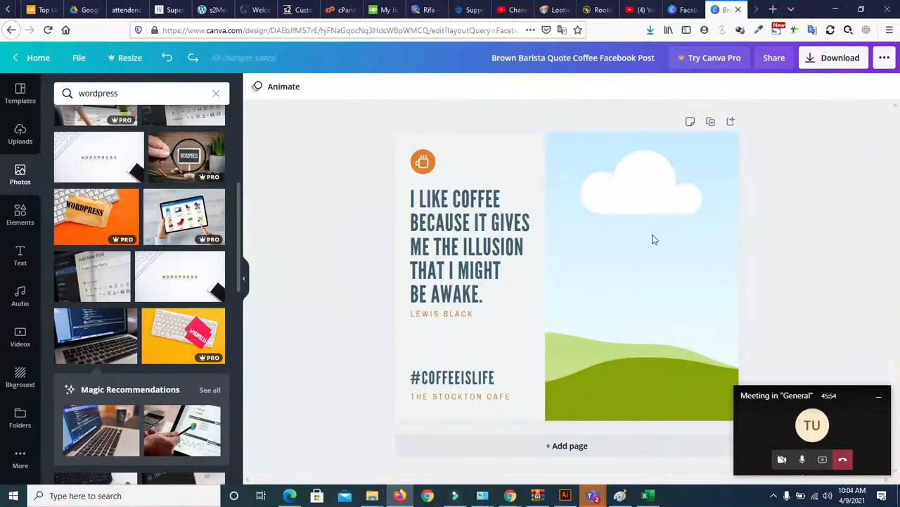
pyautogui.click(655, 278)
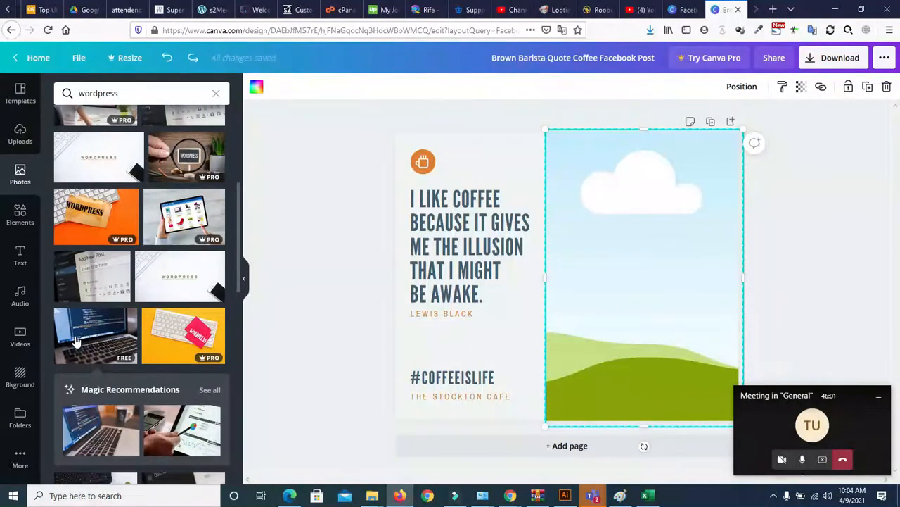
pyautogui.moveTo(76, 339); pyautogui.dragTo(584, 243)
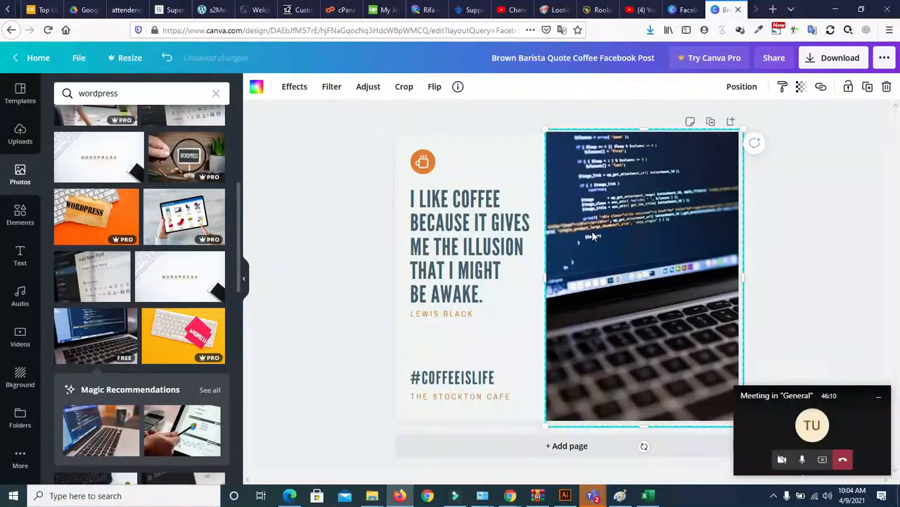
pyautogui.click(458, 333)
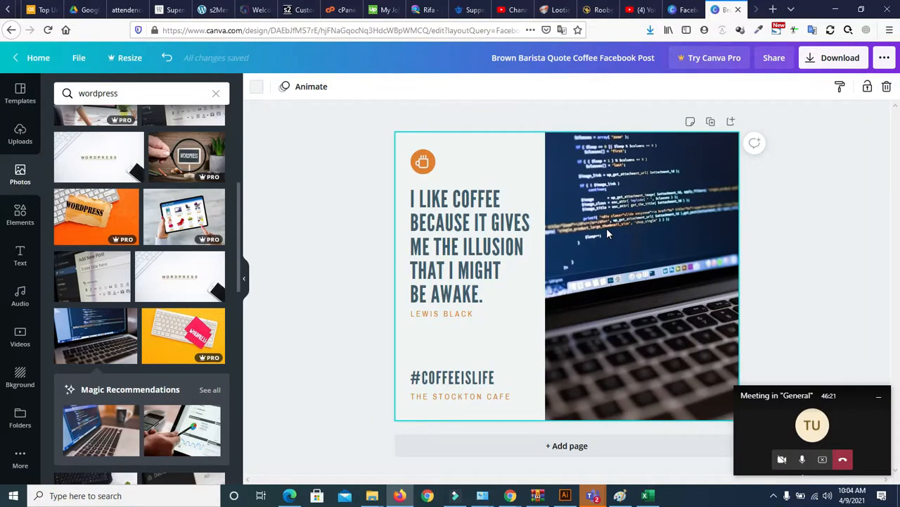
pyautogui.click(623, 259)
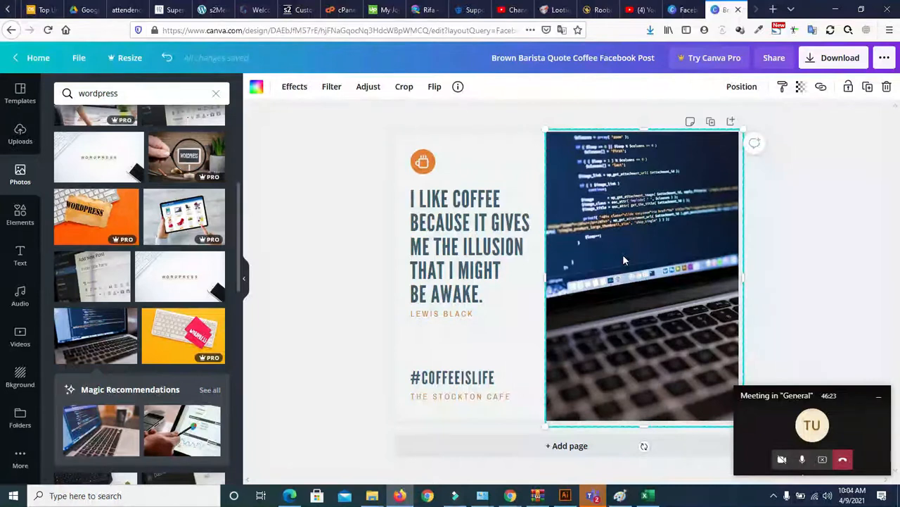
pyautogui.moveTo(238, 211); pyautogui.dragTo(233, 127)
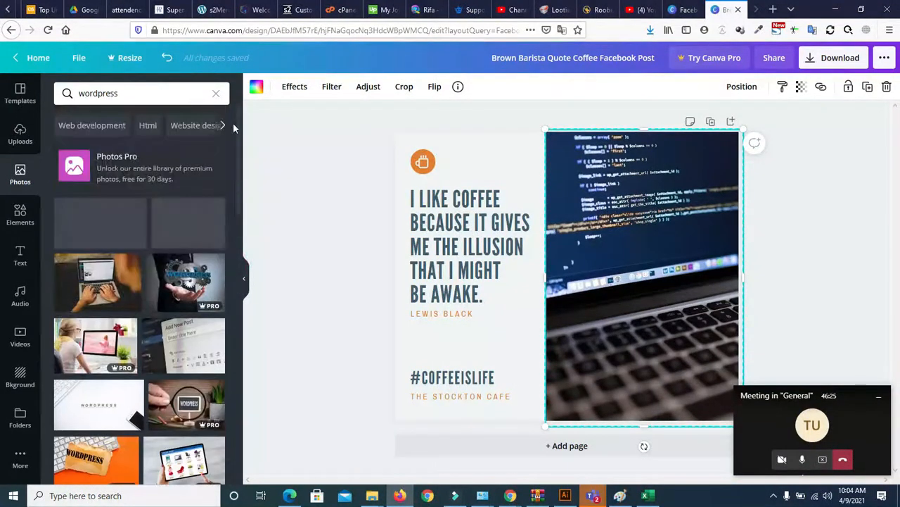
# Step: Select the coffee cup icon above the quote, and search the elements library for "wordpress"
pyautogui.click(424, 166)
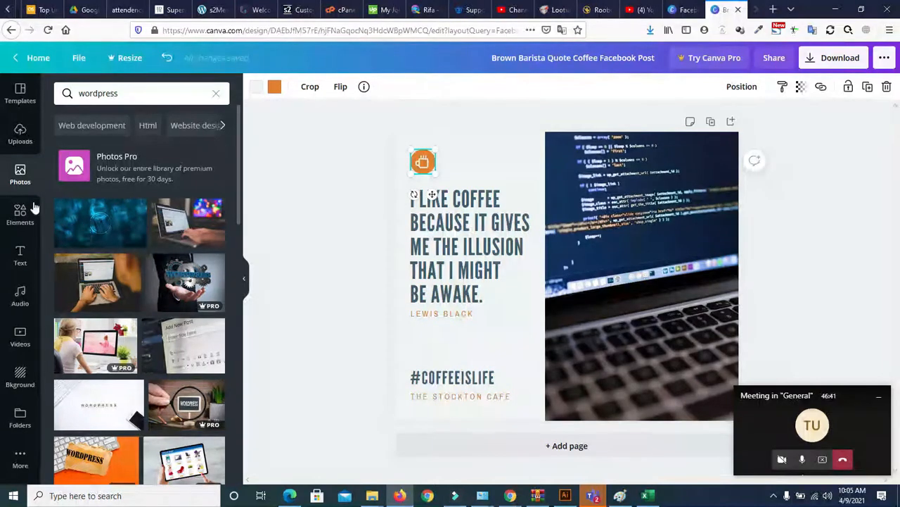
pyautogui.click(20, 218)
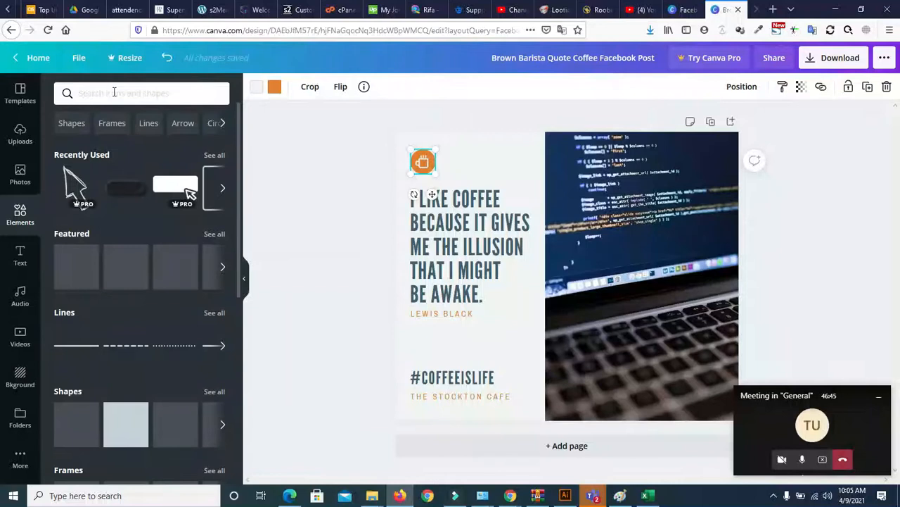
pyautogui.click(114, 92)
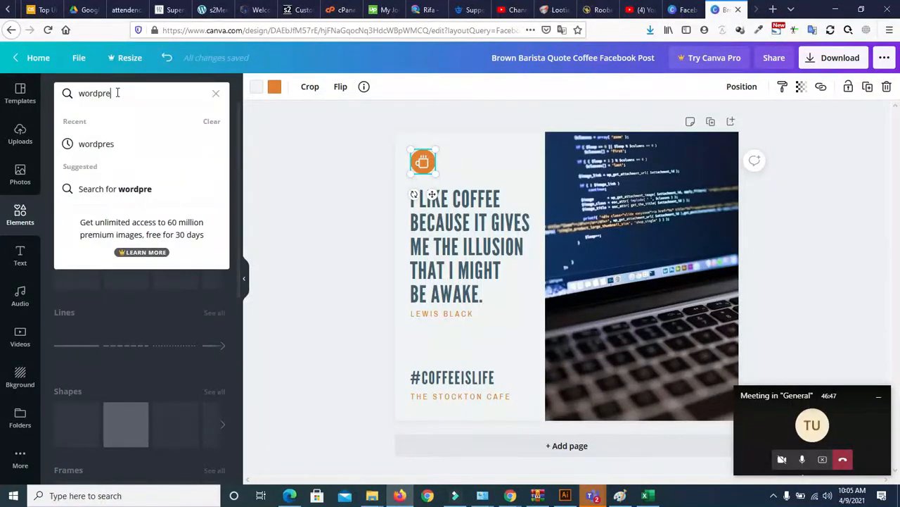
pyautogui.write('ss')
pyautogui.press('Return')
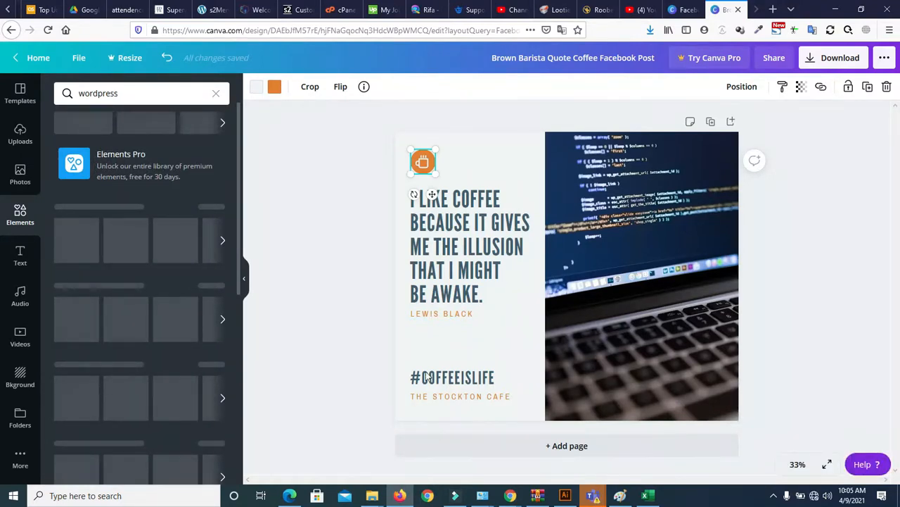
# Step: Check the Wi-Fi connection, and run the elements search for "wordpress" again
pyautogui.click(814, 496)
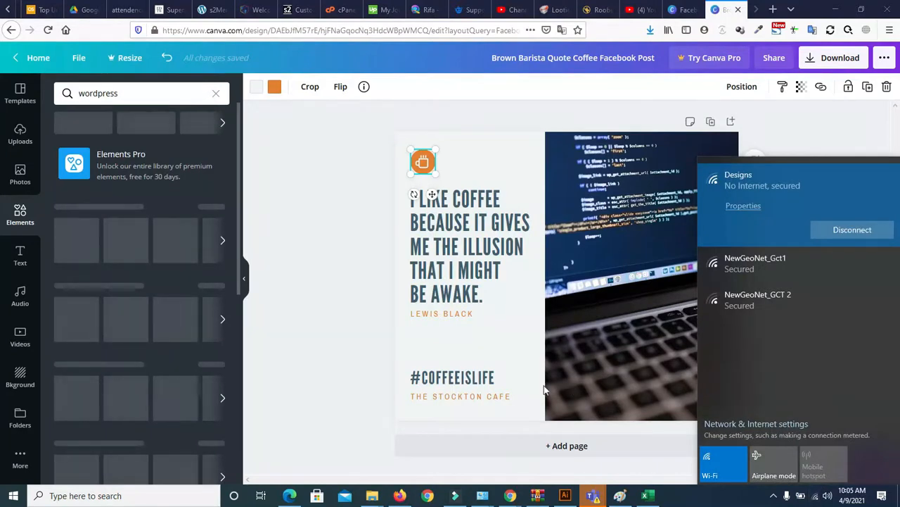
pyautogui.click(359, 330)
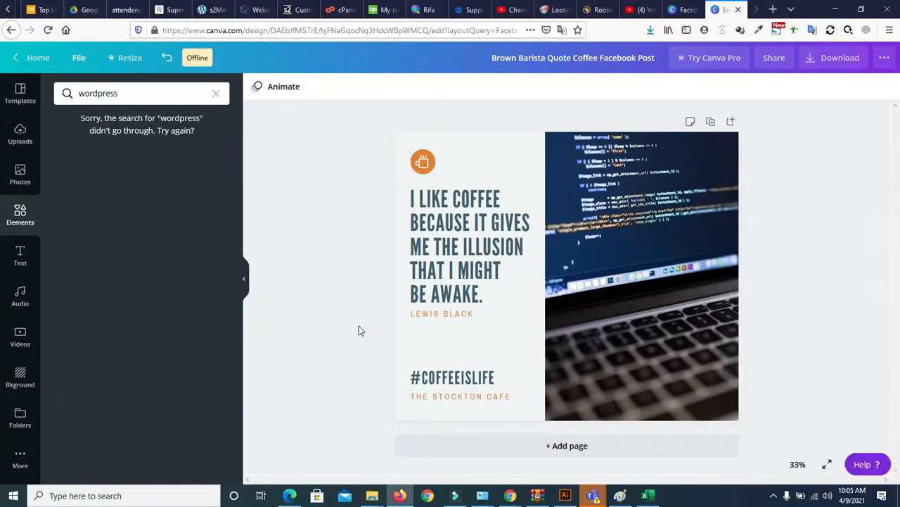
pyautogui.click(153, 98)
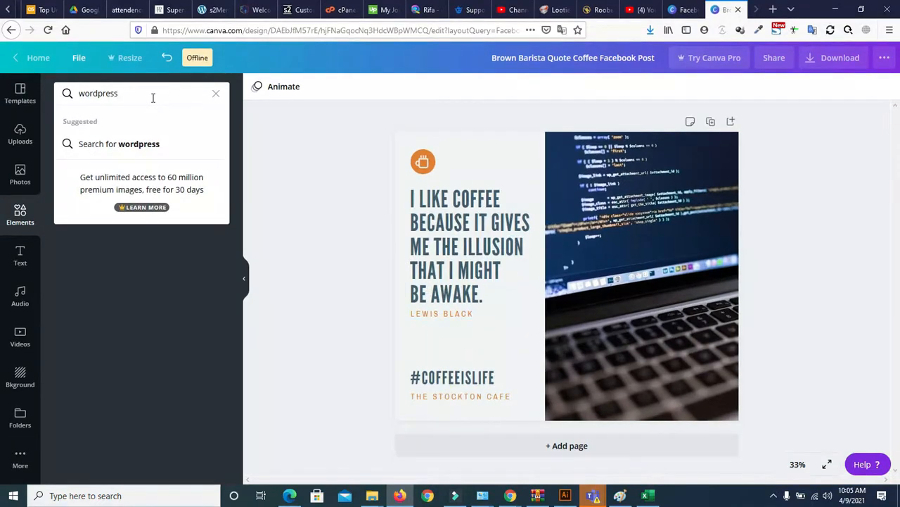
pyautogui.press('Return')
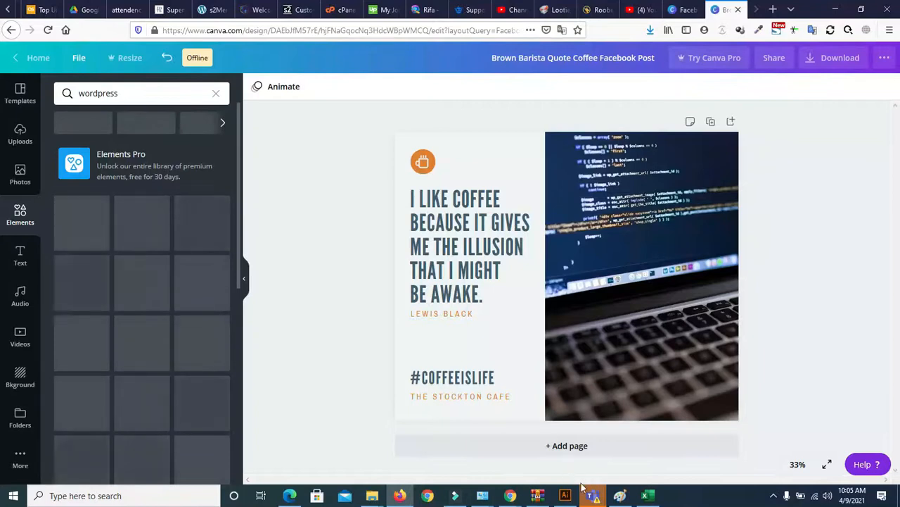
# Step: Switch to the Teams meeting to check it, and return to the Canva design
pyautogui.moveTo(593, 495)
pyautogui.click(654, 450)
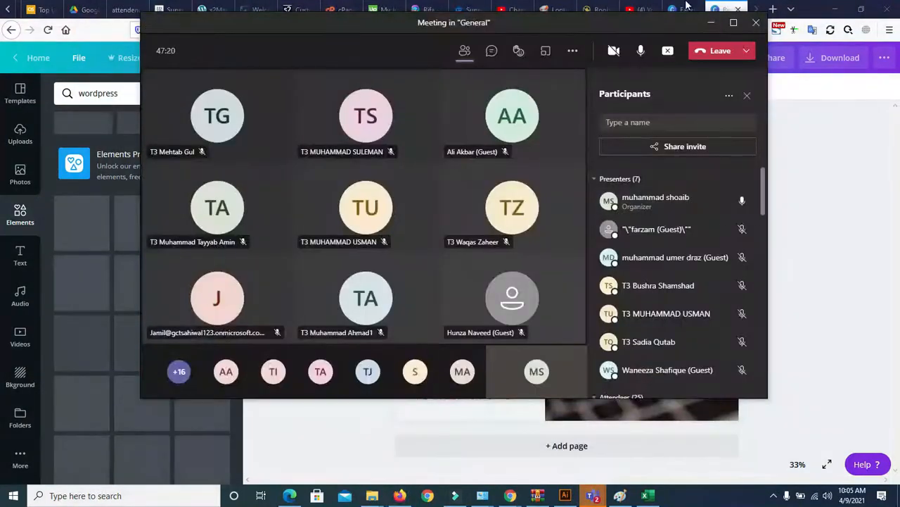
pyautogui.click(710, 22)
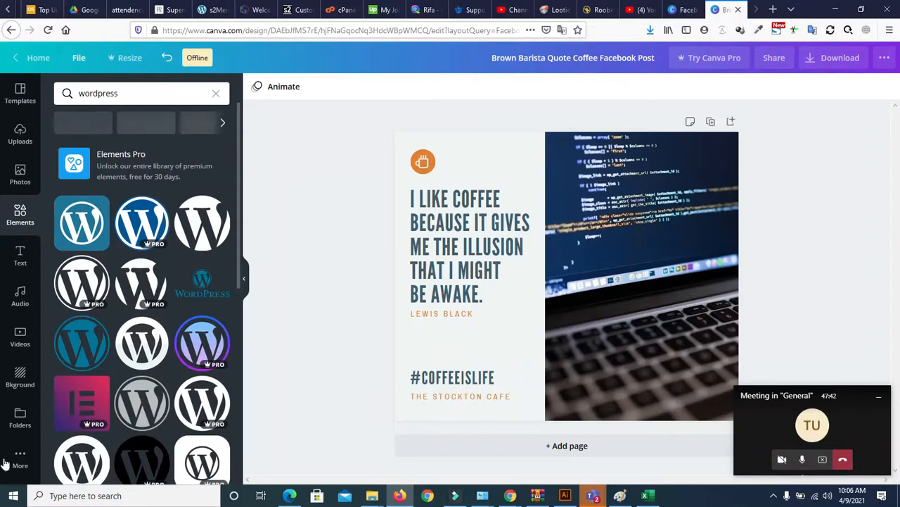
# Step: Delete the coffee cup icon above the quote
pyautogui.hotkey('alt', 'Tab')
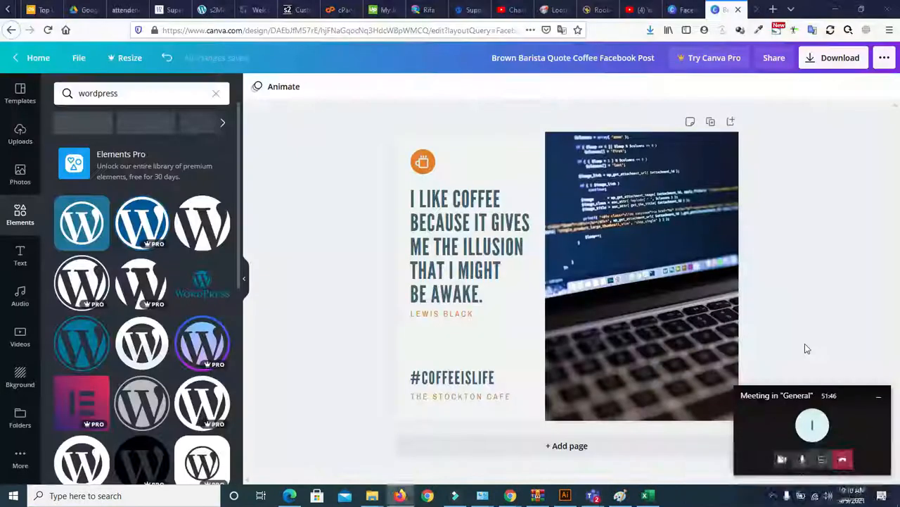
pyautogui.click(423, 162)
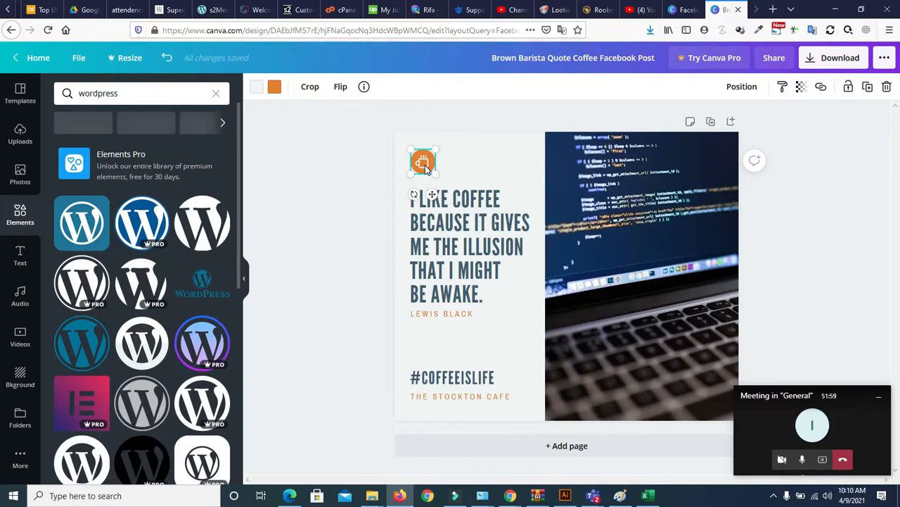
pyautogui.press('Delete')
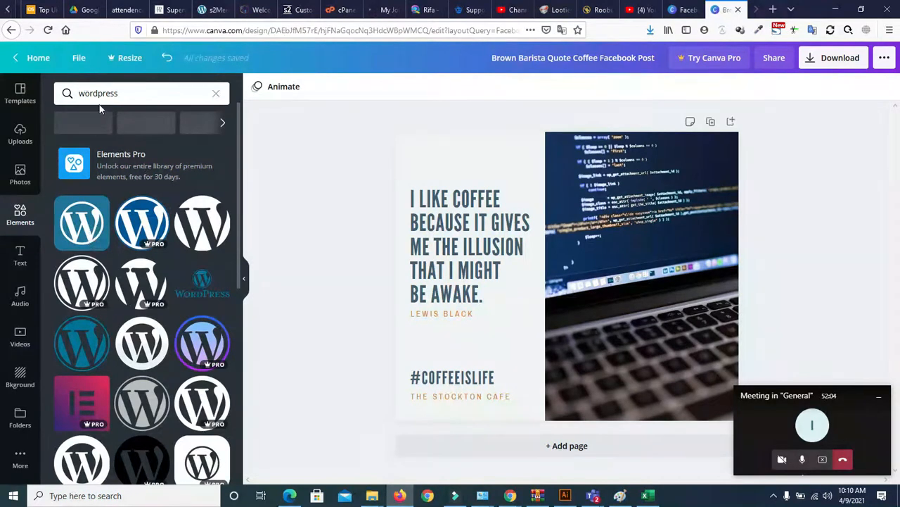
# Step: Add the free square blue WordPress logo above the quote, and shrink it to a small icon
pyautogui.click(20, 216)
pyautogui.moveTo(230, 197); pyautogui.dragTo(480, 187)
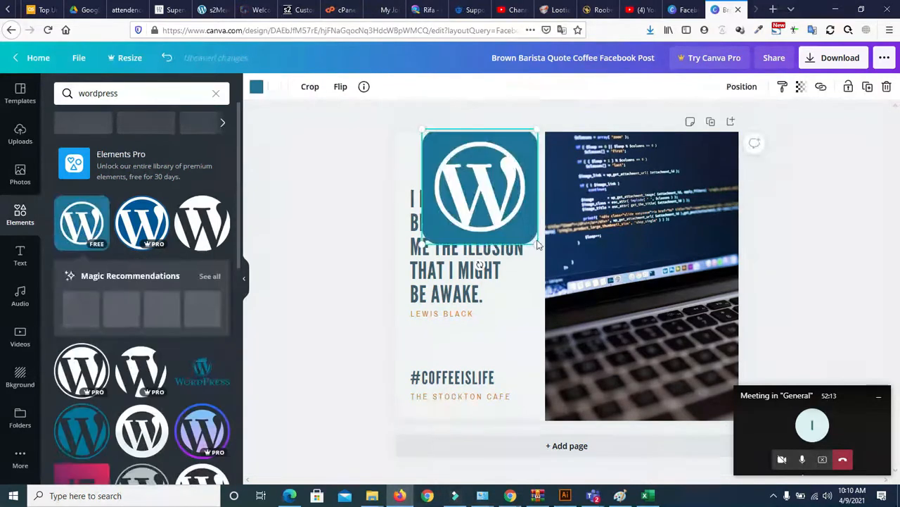
pyautogui.moveTo(538, 243); pyautogui.dragTo(462, 168)
pyautogui.click(496, 271)
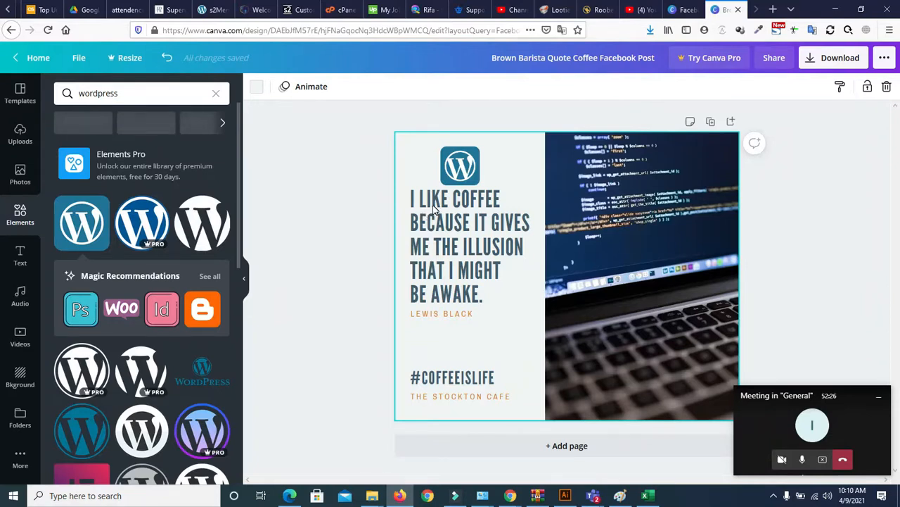
# Step: Select the quote text, check a technical writing gig image on Fiverr for wording, and return to the Canva design
pyautogui.click(442, 252)
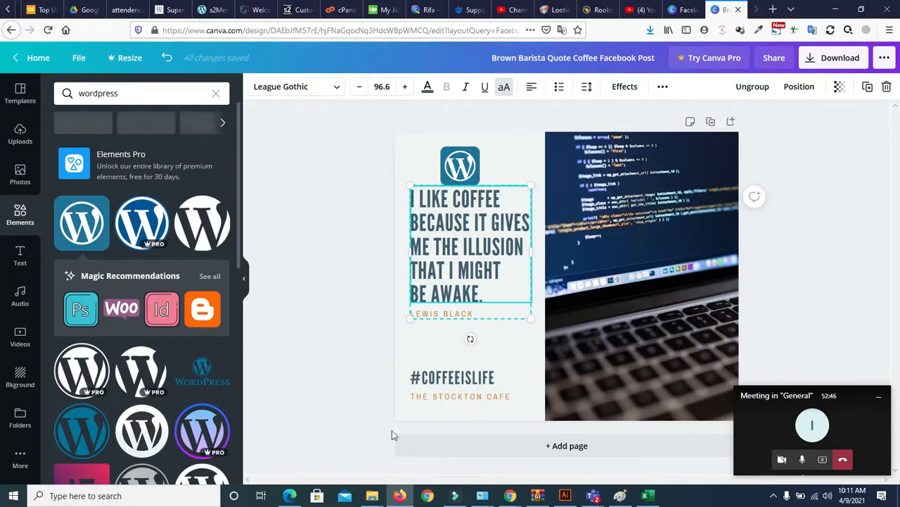
pyautogui.click(288, 496)
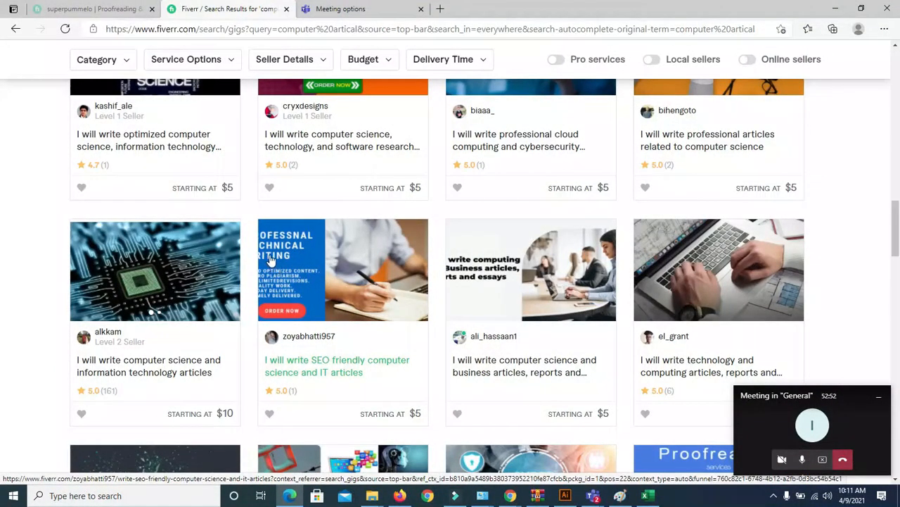
pyautogui.click(400, 495)
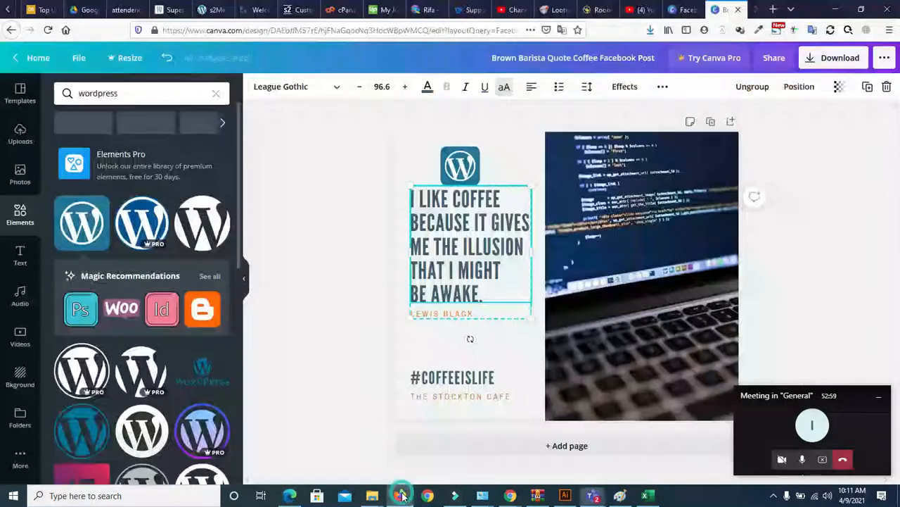
# Step: Replace the entire coffee quote with the heading line "PROFESSIONAL", and start a new line below it
pyautogui.doubleClick(454, 270)
pyautogui.click(486, 244)
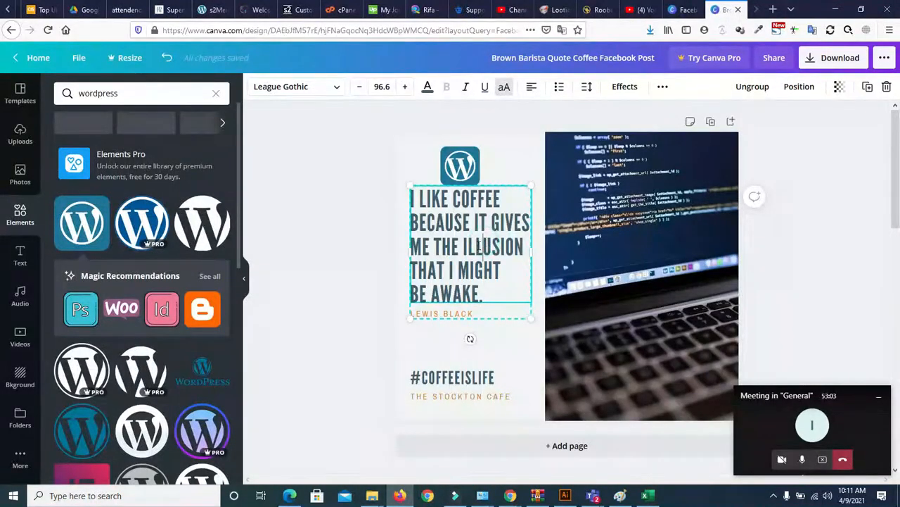
pyautogui.moveTo(484, 294); pyautogui.dragTo(414, 199)
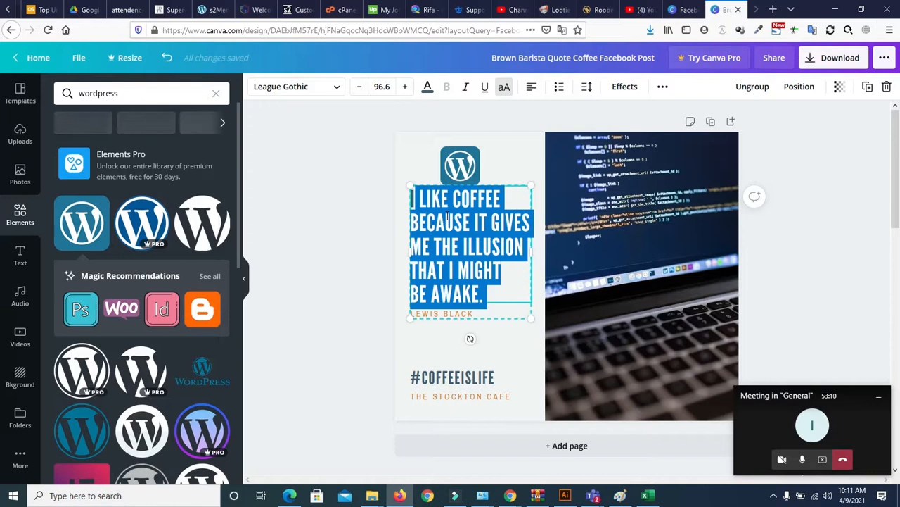
pyautogui.press('BackSpace')
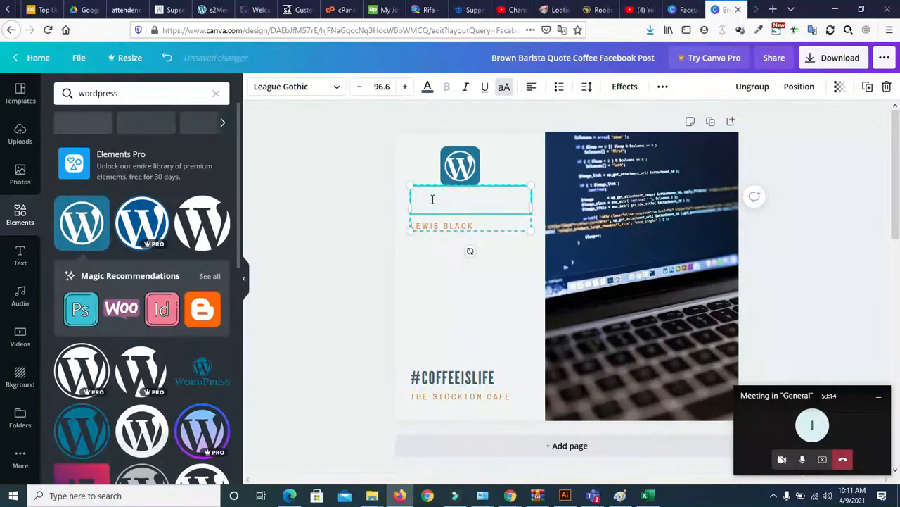
pyautogui.write('PRO')
pyautogui.write('FR')
pyautogui.write('ESSIONAL')
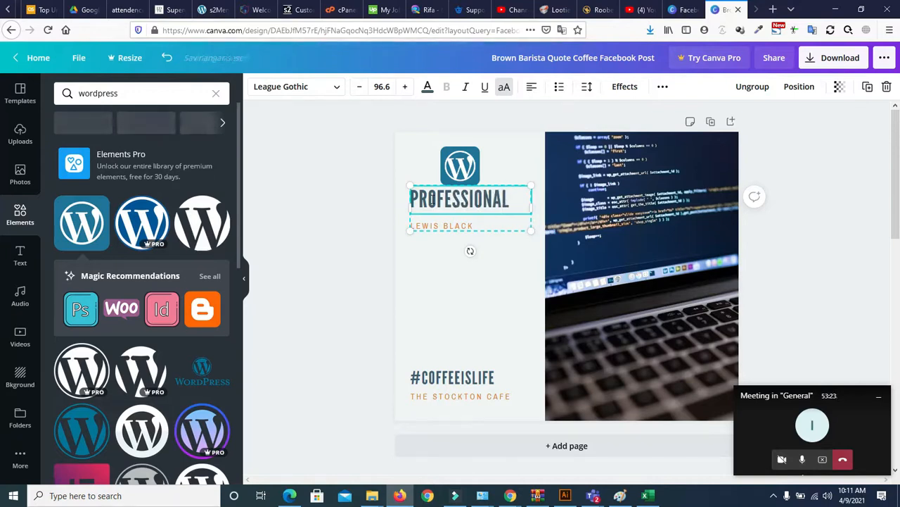
pyautogui.press('Return')
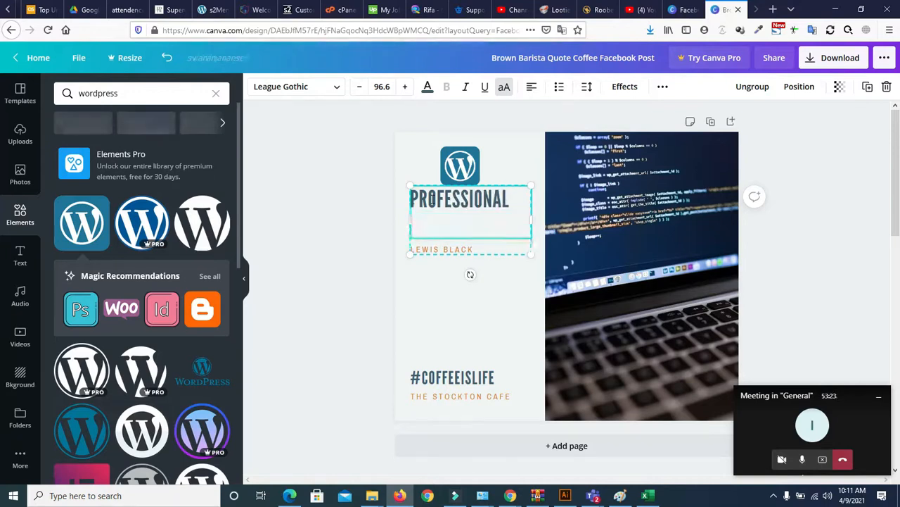
# Step: Complete the heading with "TECHNICAL" and "WRITING" on separate lines, correcting the spelling of both words
pyautogui.write('TECHNICSL')
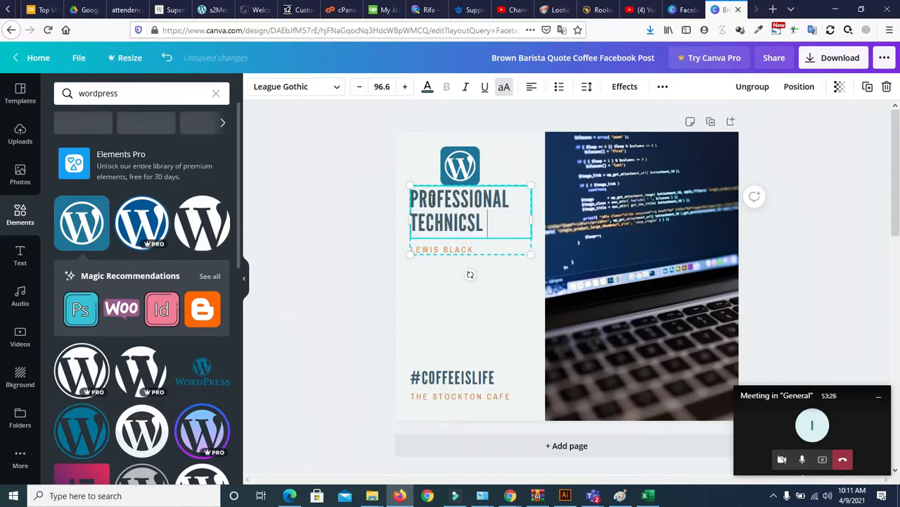
pyautogui.press('BackSpace')
pyautogui.press('BackSpace')
pyautogui.write('AL')
pyautogui.press('Return')
pyautogui.write('WRTING')
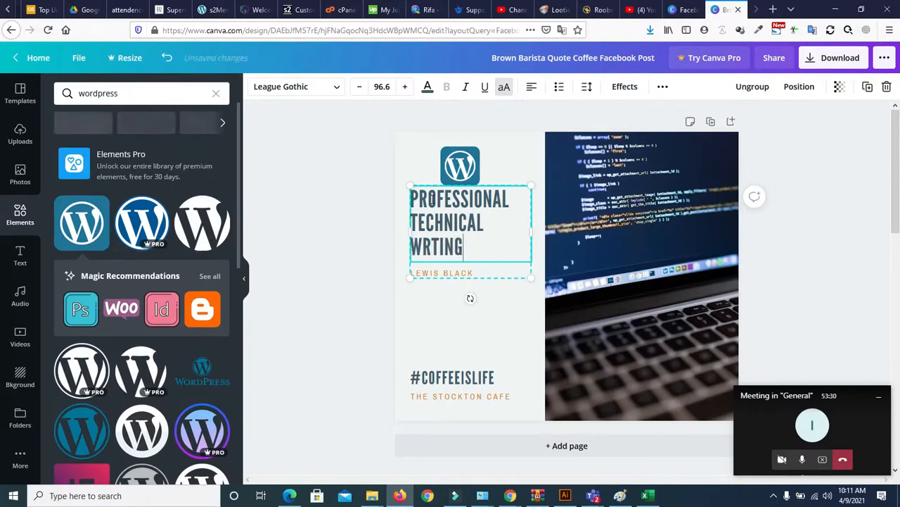
pyautogui.press('BackSpace')
pyautogui.press('BackSpace')
pyautogui.press('BackSpace')
pyautogui.write('TING')
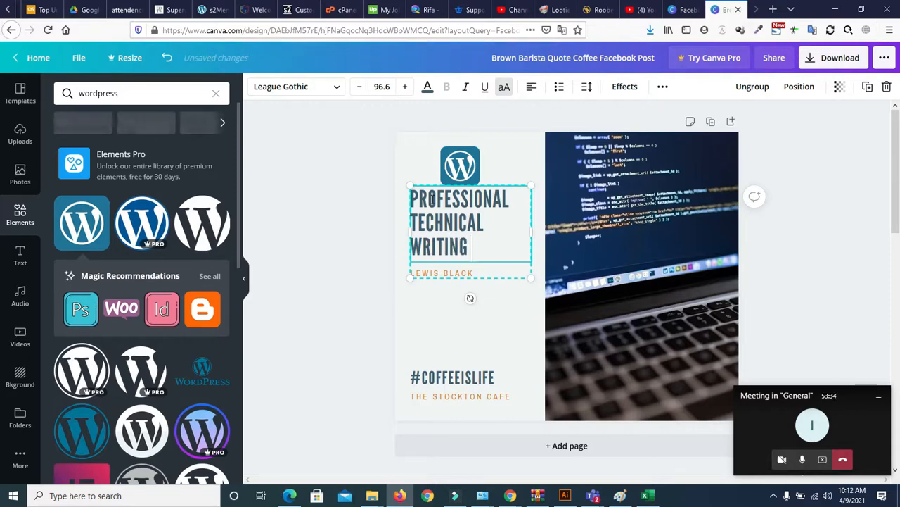
# Step: Delete the quote author's name beneath the new heading
pyautogui.click(454, 274)
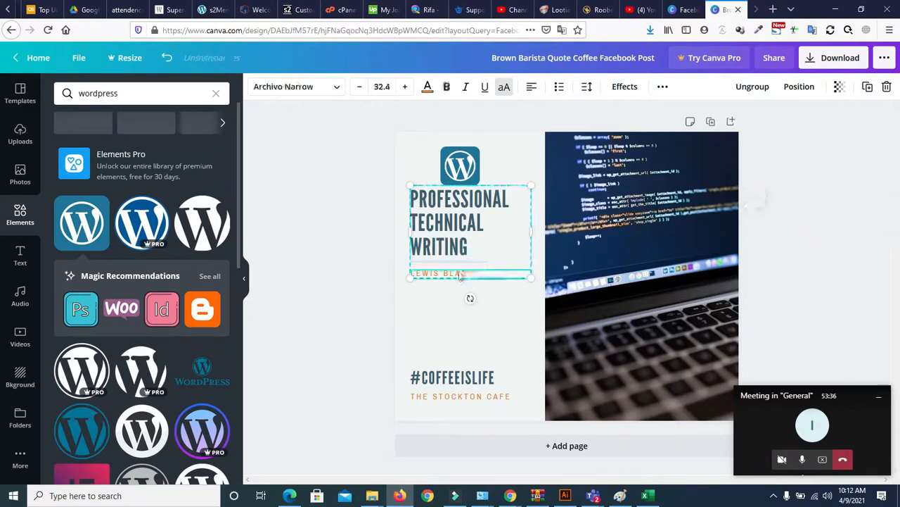
pyautogui.click(454, 274)
pyautogui.press('BackSpace')
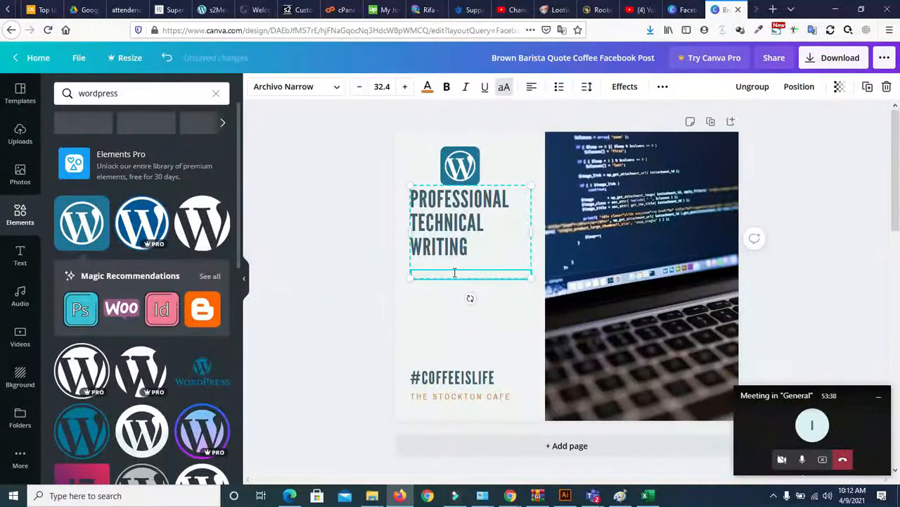
pyautogui.click(471, 317)
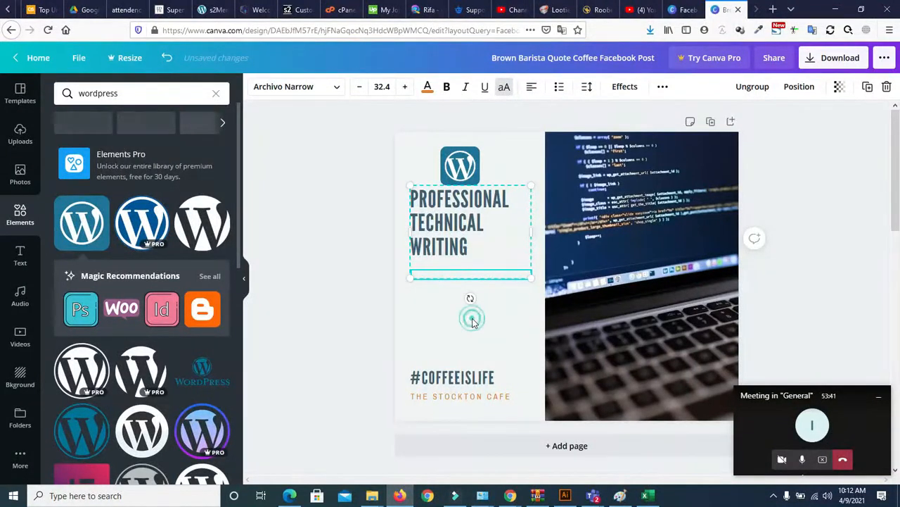
# Step: Set the heading's font size to 118, and shift the heading slightly down and to the right
pyautogui.click(442, 213)
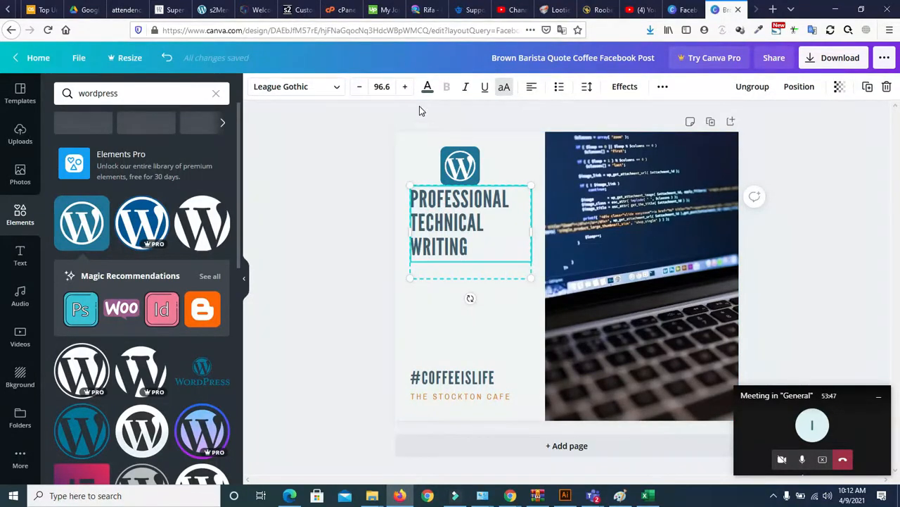
pyautogui.click(406, 87)
pyautogui.click(406, 87)
pyautogui.click(406, 88)
pyautogui.click(406, 87)
pyautogui.click(405, 87)
pyautogui.click(406, 88)
pyautogui.click(406, 87)
pyautogui.click(406, 87)
pyautogui.click(406, 87)
pyautogui.click(406, 87)
pyautogui.click(406, 88)
pyautogui.click(406, 87)
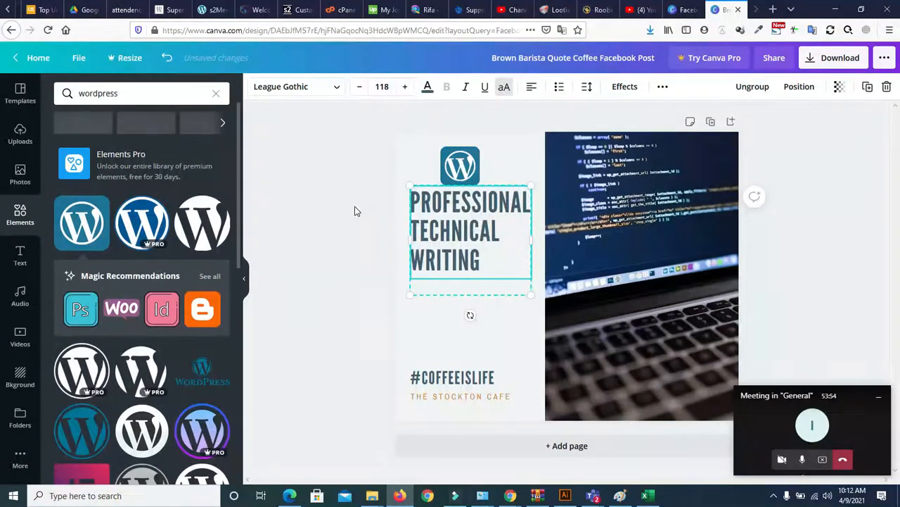
pyautogui.click(355, 207)
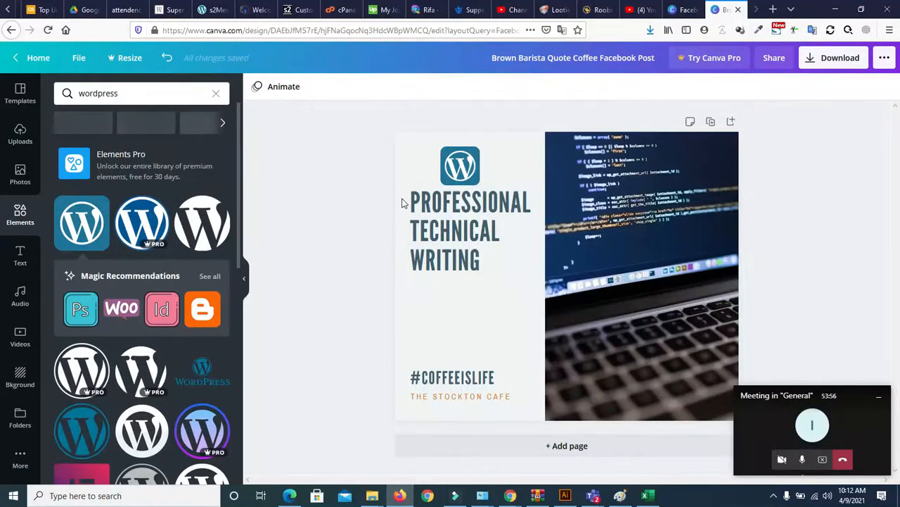
pyautogui.moveTo(413, 208)
pyautogui.mouseDown()
pyautogui.moveTo(397, 199)
pyautogui.moveTo(418, 201)
pyautogui.moveTo(411, 205)
pyautogui.mouseUp()
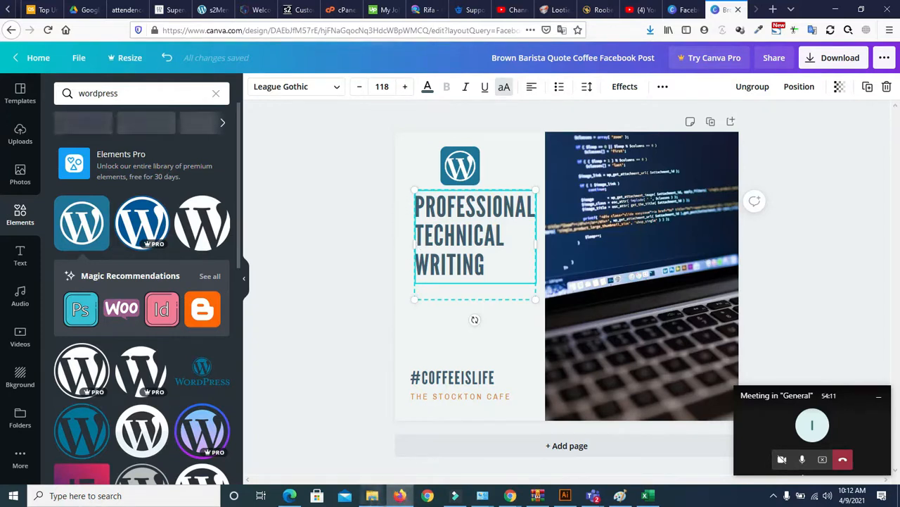
# Step: Compare the design with the technical writing gig image on Fiverr, and return to Canva
pyautogui.click(292, 440)
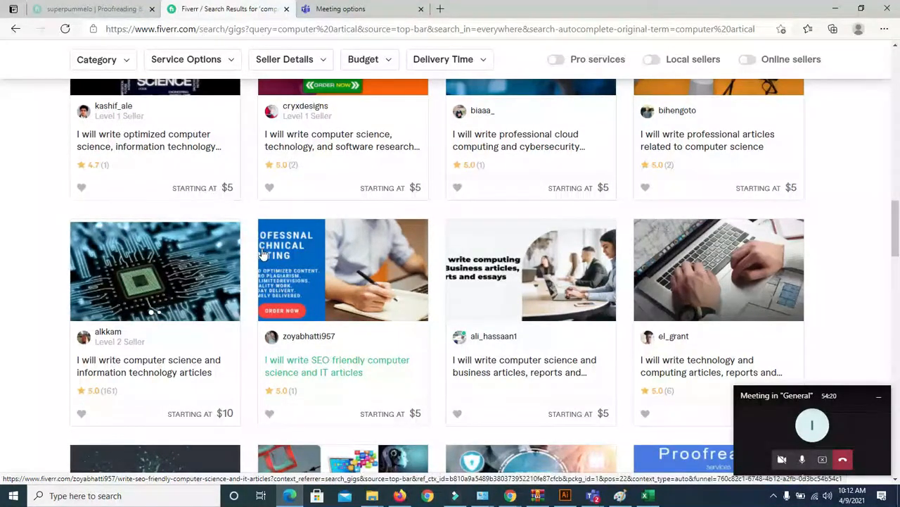
pyautogui.click(290, 497)
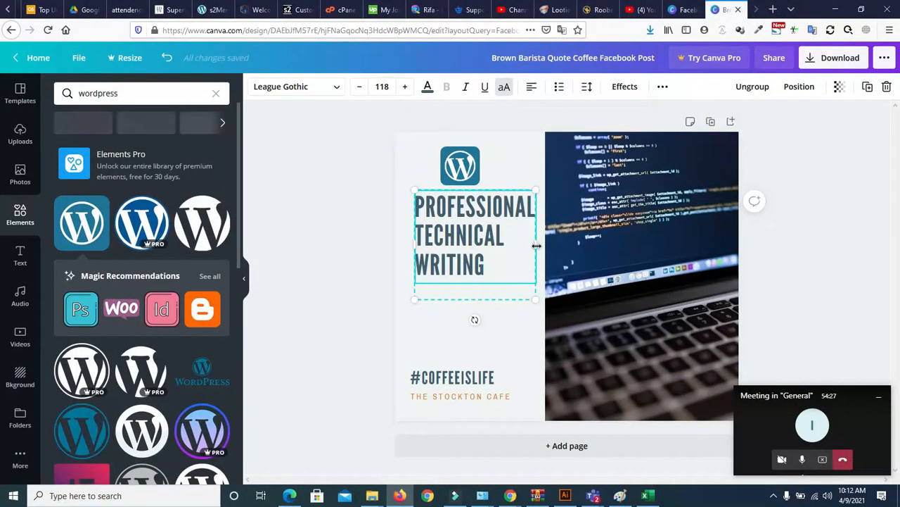
# Step: Widen the heading's text box toward the photo, and set its font size to 124
pyautogui.moveTo(537, 244); pyautogui.dragTo(548, 245)
pyautogui.click(405, 88)
pyautogui.click(405, 88)
pyautogui.click(404, 87)
pyautogui.click(405, 88)
pyautogui.click(405, 88)
pyautogui.click(404, 88)
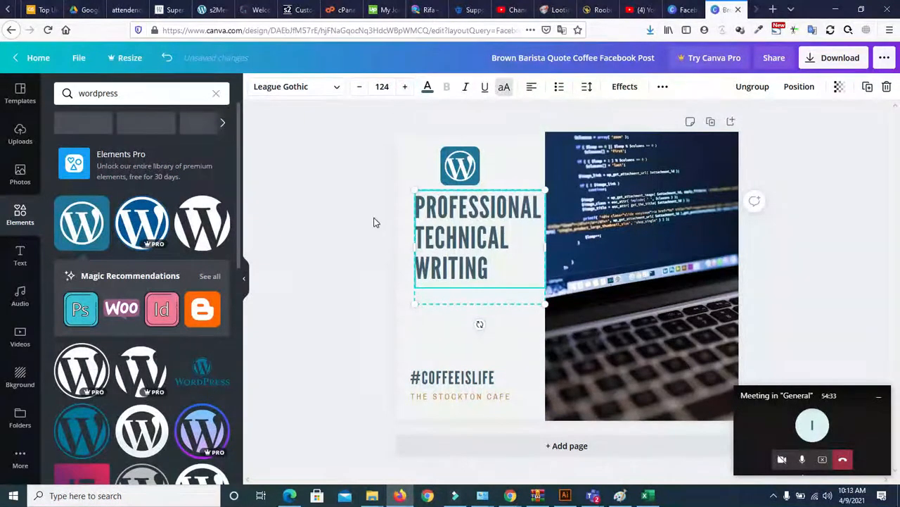
pyautogui.click(351, 227)
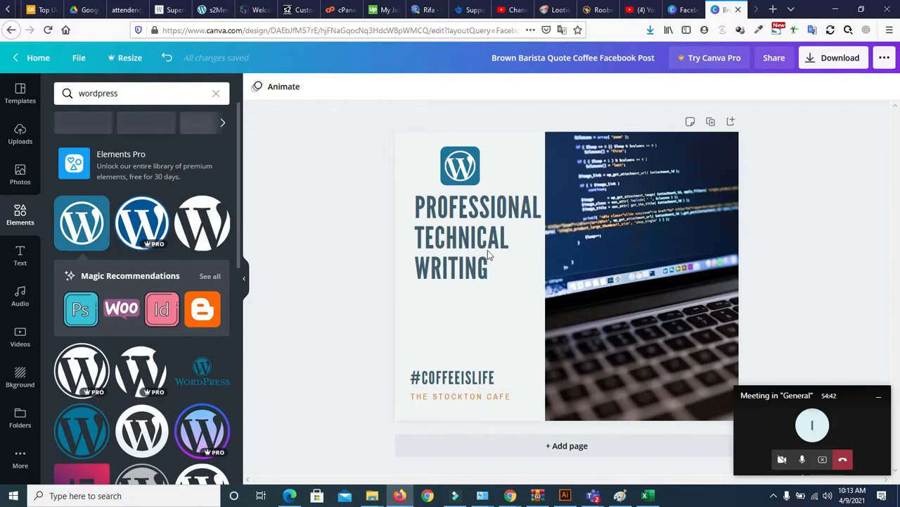
# Step: Crop the laptop photo slightly narrower from its left edge to make more room for the heading
pyautogui.click(531, 278)
pyautogui.click(532, 351)
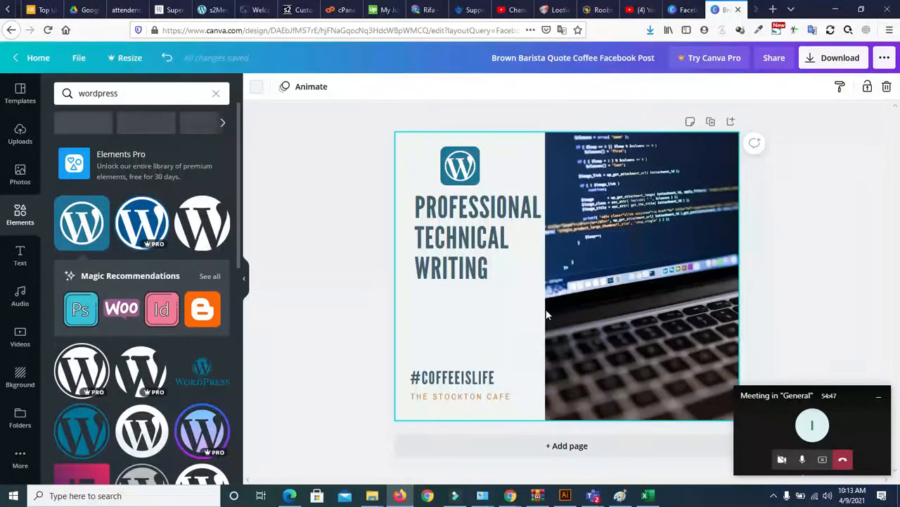
pyautogui.doubleClick(619, 308)
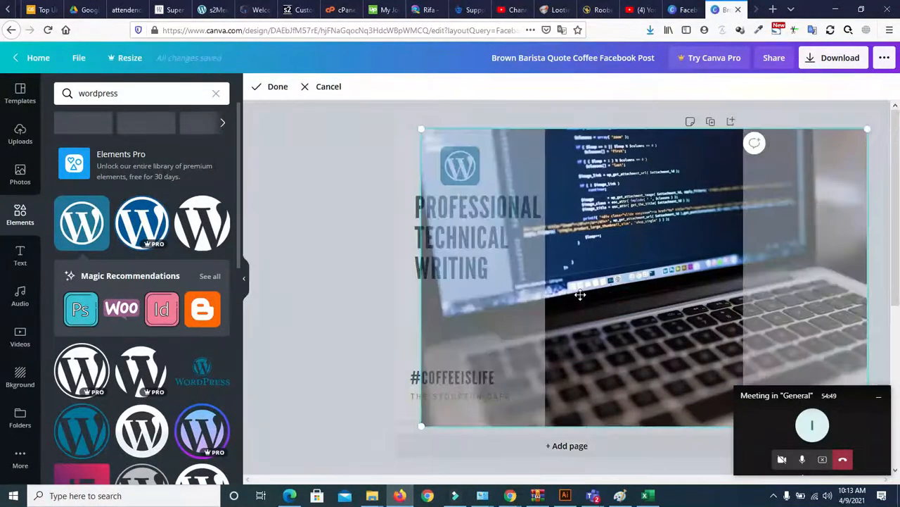
pyautogui.click(358, 308)
pyautogui.click(641, 281)
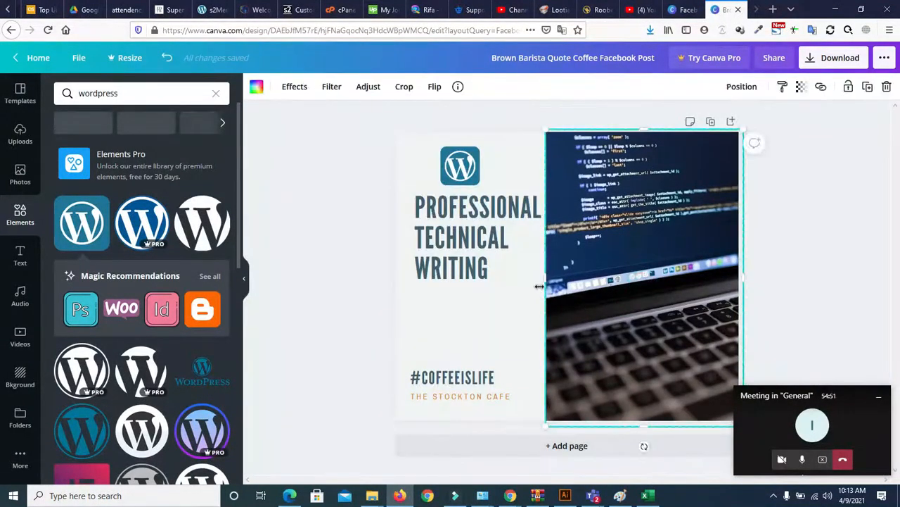
pyautogui.moveTo(547, 278); pyautogui.dragTo(568, 279)
pyautogui.click(384, 270)
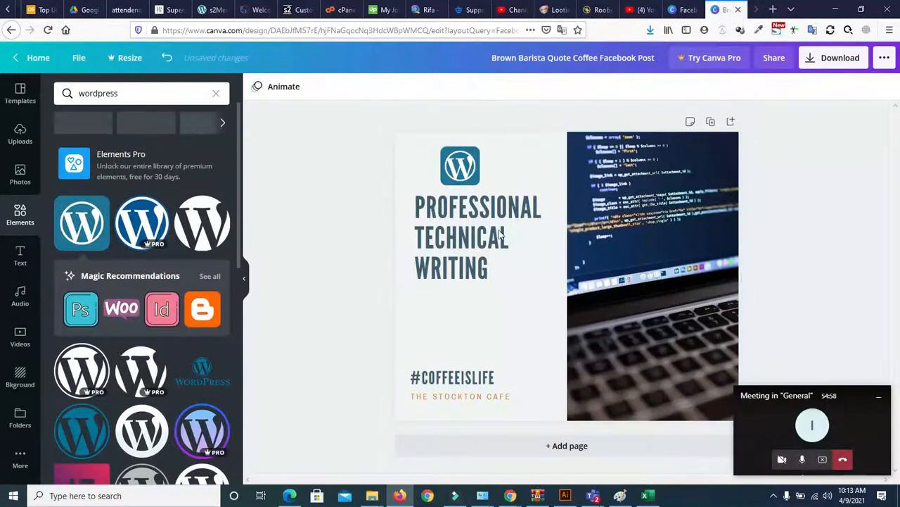
# Step: Set the heading's font size to 130
pyautogui.click(484, 217)
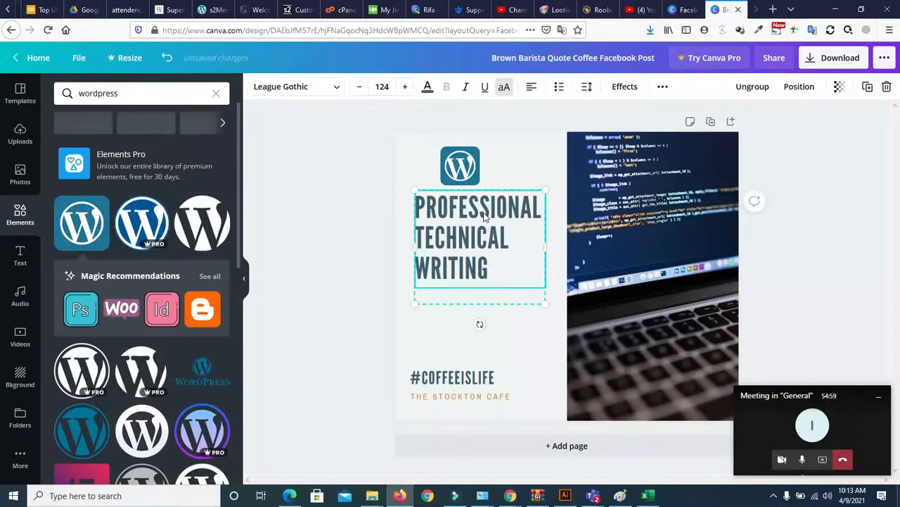
pyautogui.click(404, 86)
pyautogui.click(404, 86)
pyautogui.click(404, 87)
pyautogui.click(404, 86)
pyautogui.click(405, 87)
pyautogui.click(404, 87)
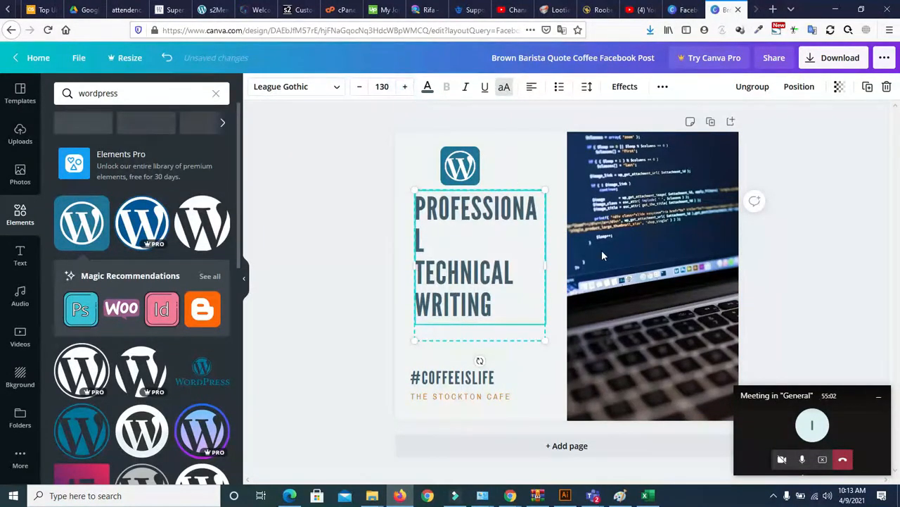
# Step: Widen the heading's text box to the photo's edge, and enlarge the font until "PROFESSIONAL" nearly fills the box on one line
pyautogui.moveTo(547, 267); pyautogui.dragTo(567, 265)
pyautogui.click(404, 86)
pyautogui.click(405, 87)
pyautogui.click(404, 86)
pyautogui.click(404, 86)
pyautogui.click(405, 87)
pyautogui.click(404, 87)
pyautogui.click(405, 87)
pyautogui.click(404, 87)
pyautogui.click(405, 87)
# Step: Move the WordPress logo slightly right to sit more centrally above the heading
pyautogui.moveTo(458, 165); pyautogui.dragTo(470, 167)
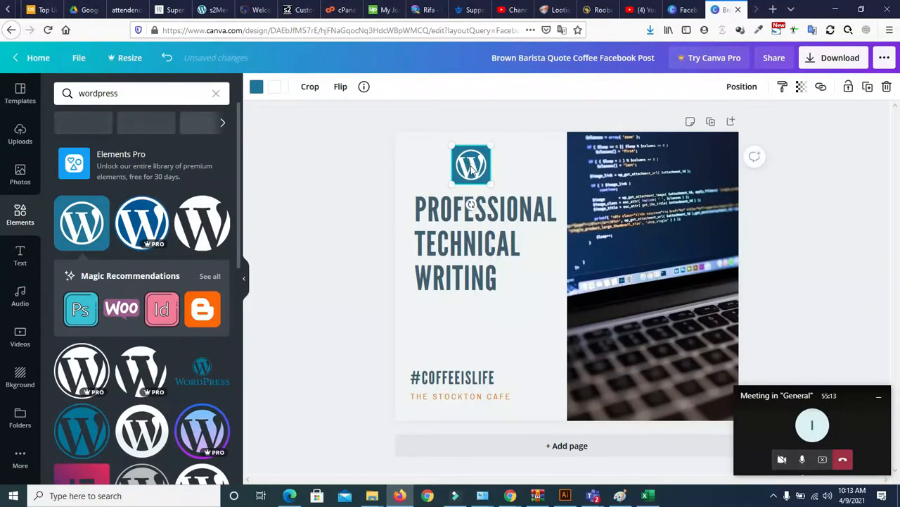
pyautogui.click(362, 179)
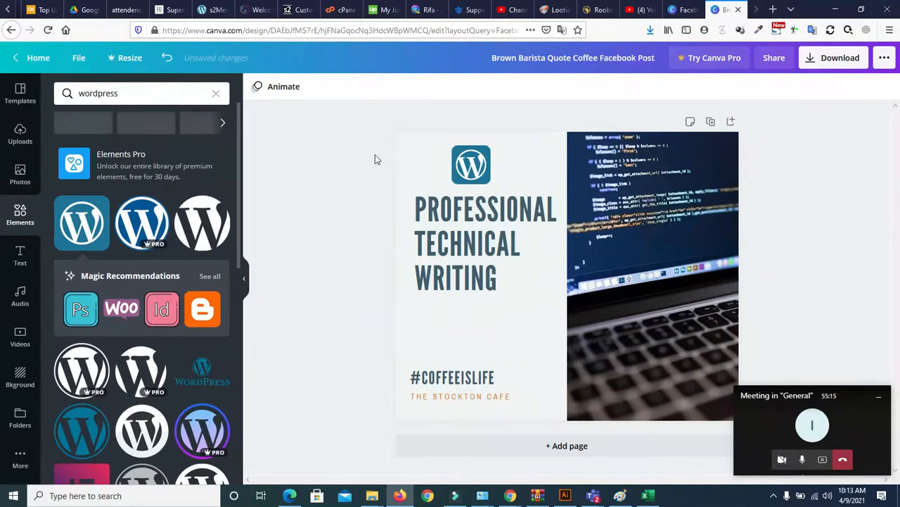
# Step: Nudge the WordPress logo slightly right and down, closer to the heading
pyautogui.moveTo(472, 161); pyautogui.dragTo(476, 161)
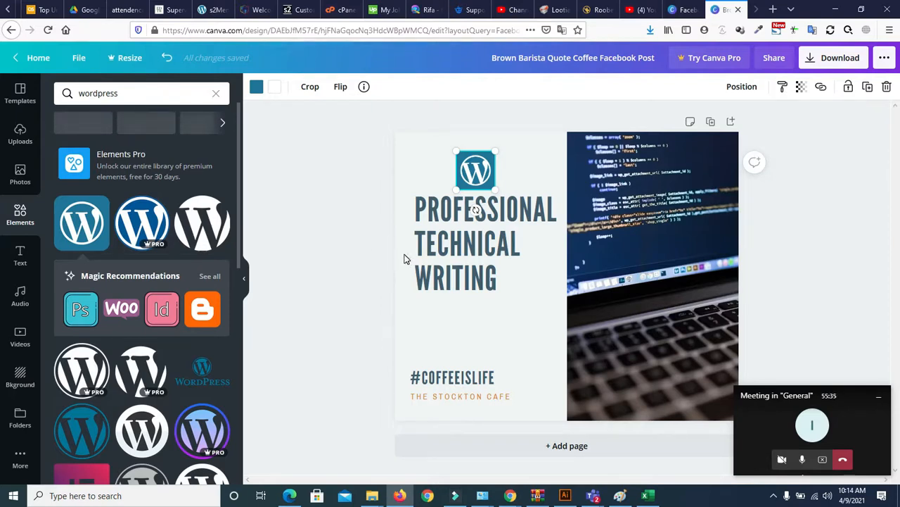
# Step: Switch to Edge to compare the gig images in the Fiverr search results, and return to the Canva design in Firefox
pyautogui.click(290, 495)
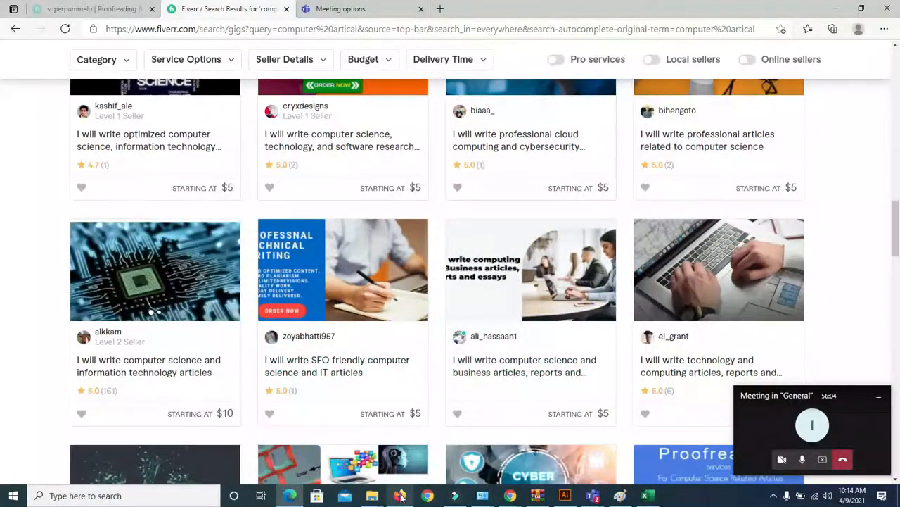
pyautogui.moveTo(399, 496)
pyautogui.click(400, 446)
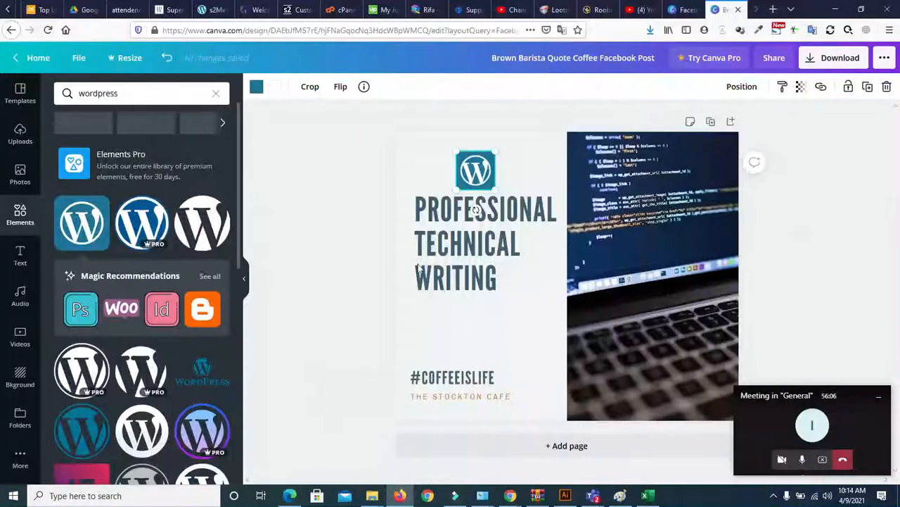
pyautogui.click(429, 214)
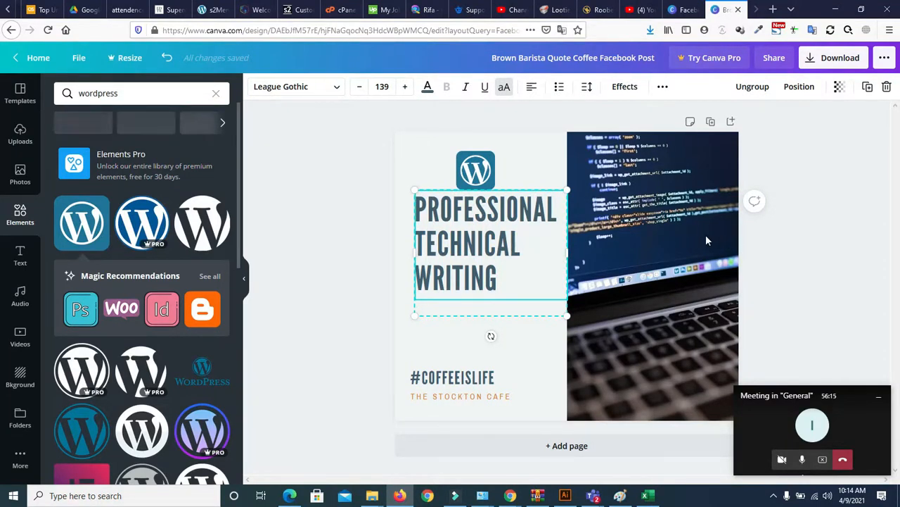
pyautogui.click(367, 238)
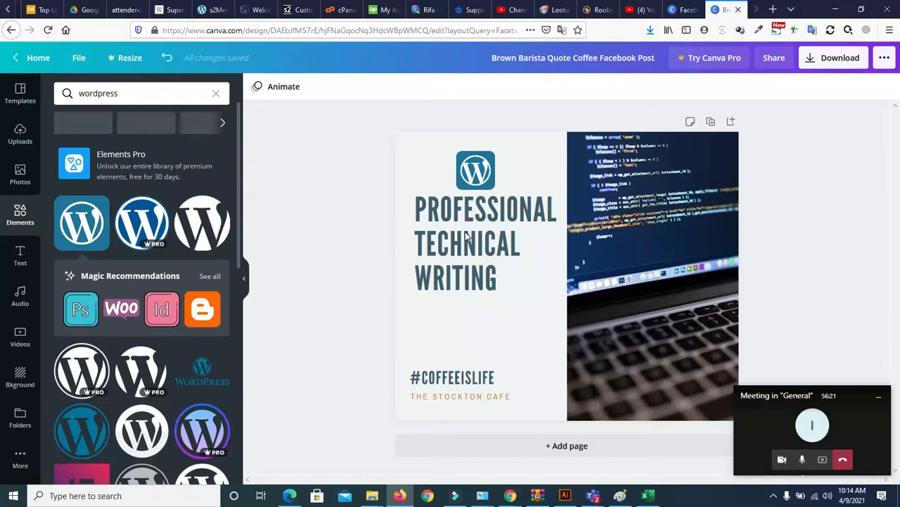
# Step: Delete the "#COFFEEISLIFE" text and clear the "THE STOCKTON CAFE" line below the heading
pyautogui.click(465, 384)
pyautogui.click(464, 380)
pyautogui.press('Delete')
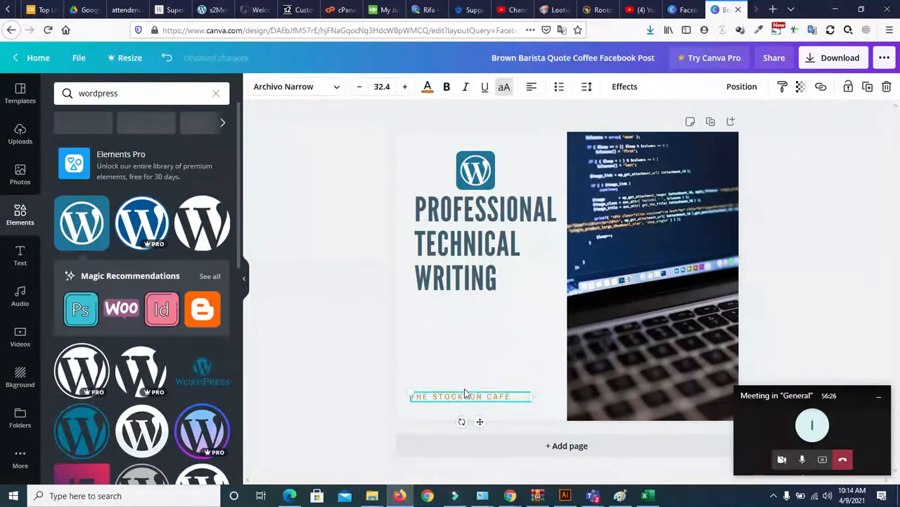
pyautogui.doubleClick(465, 394)
pyautogui.press('BackSpace')
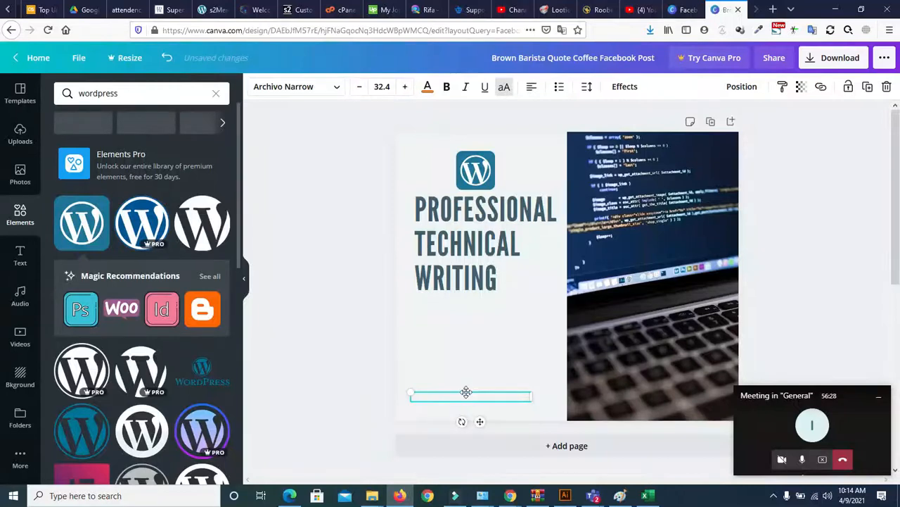
pyautogui.click(424, 347)
pyautogui.click(429, 306)
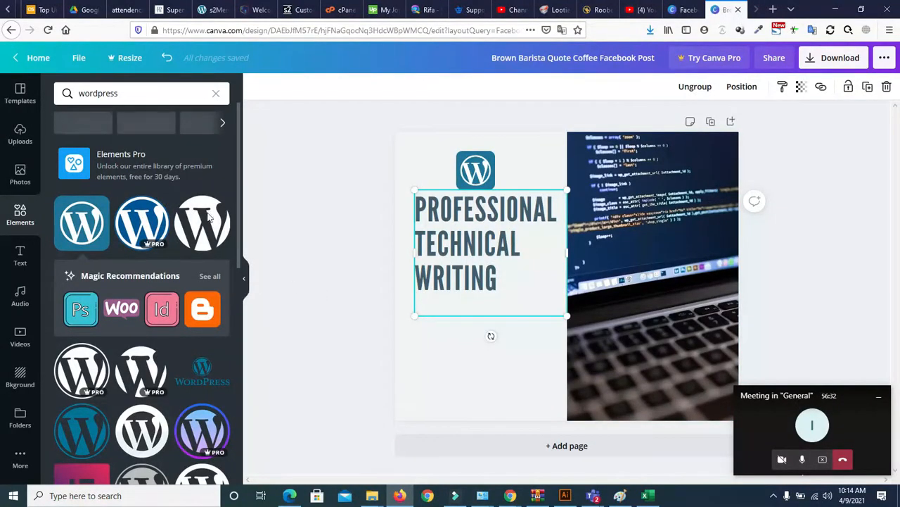
# Step: Search the elements library for "button" and look through the results for a suitable rectangular button graphic
pyautogui.click(123, 100)
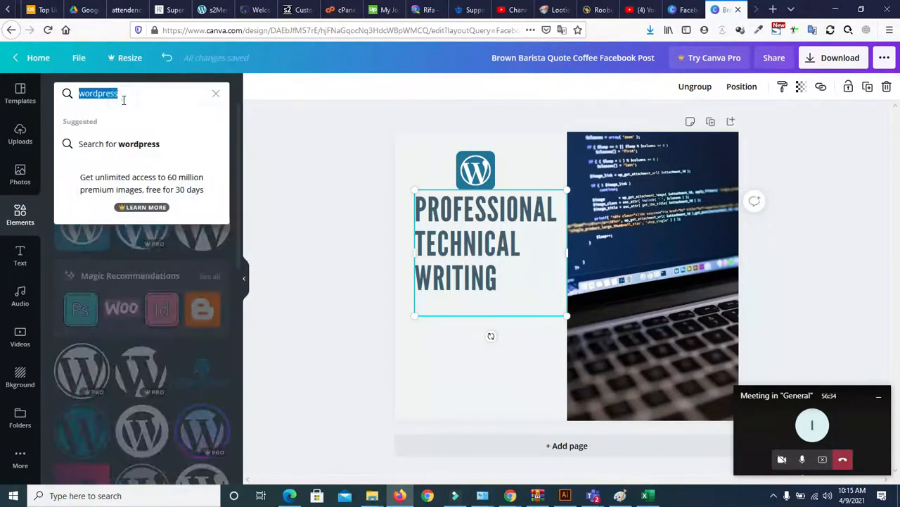
pyautogui.press('BackSpace')
pyautogui.write('butto')
pyautogui.click(99, 141)
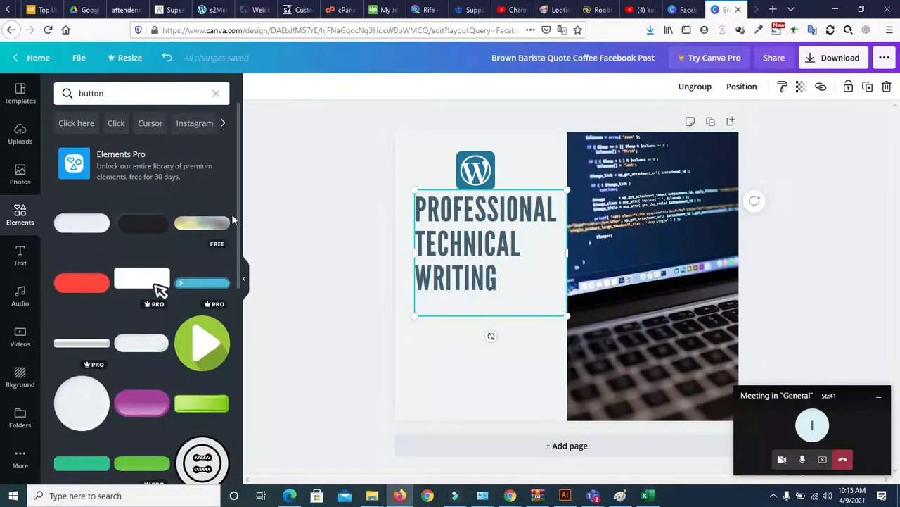
pyautogui.moveTo(237, 215); pyautogui.dragTo(238, 373)
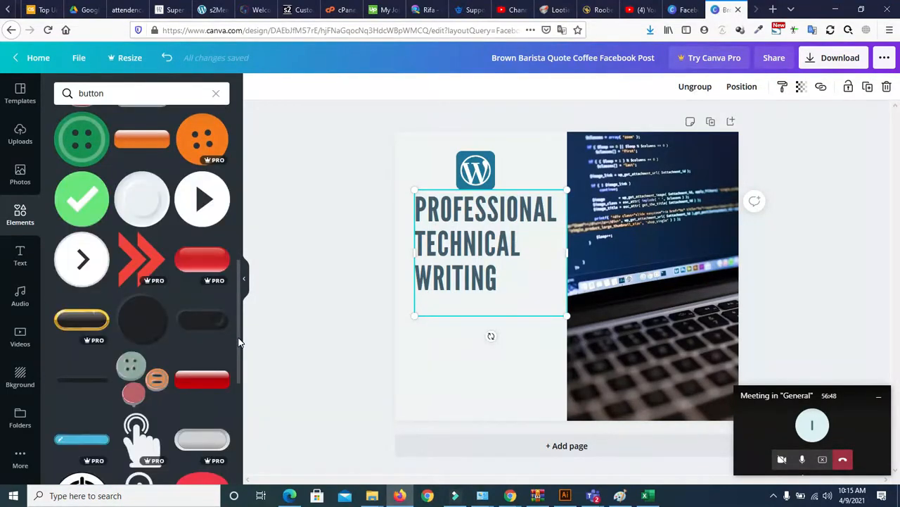
pyautogui.moveTo(239, 342); pyautogui.dragTo(235, 399)
pyautogui.scroll(-4, 235, 399)
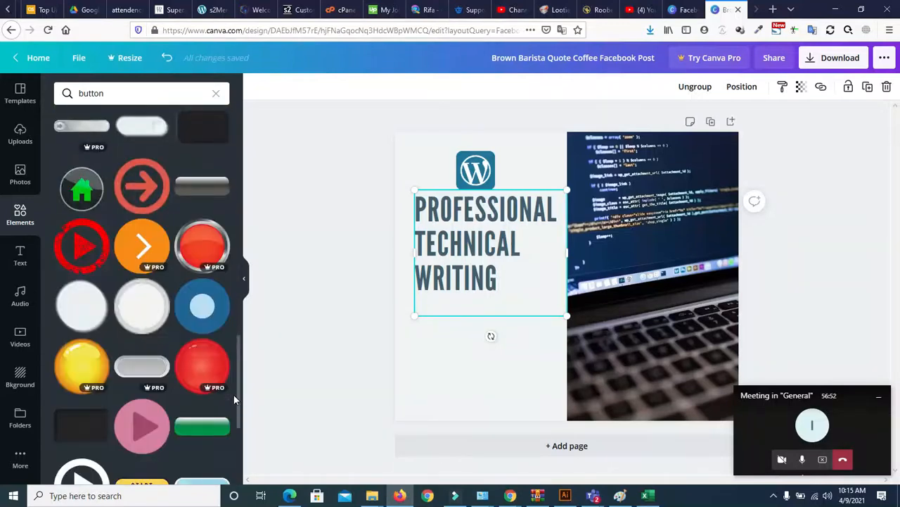
pyautogui.moveTo(236, 386); pyautogui.dragTo(239, 444)
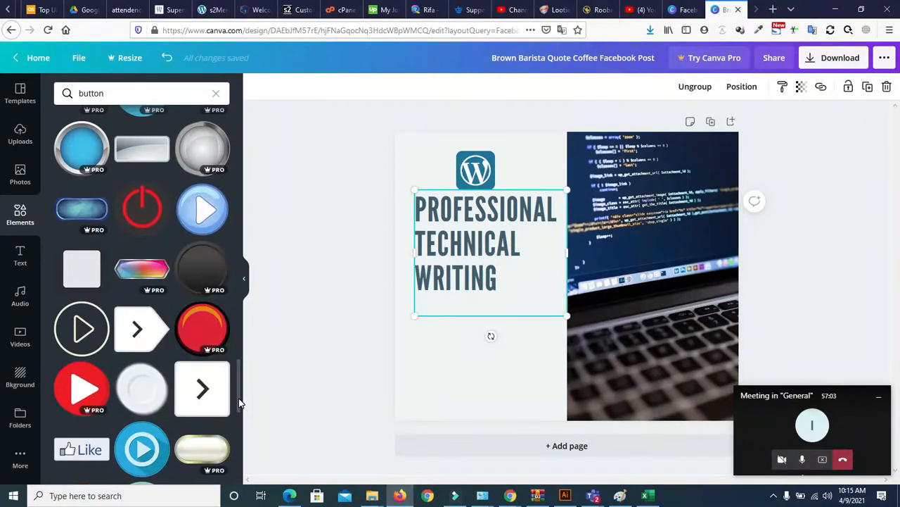
pyautogui.scroll(1, 240, 395)
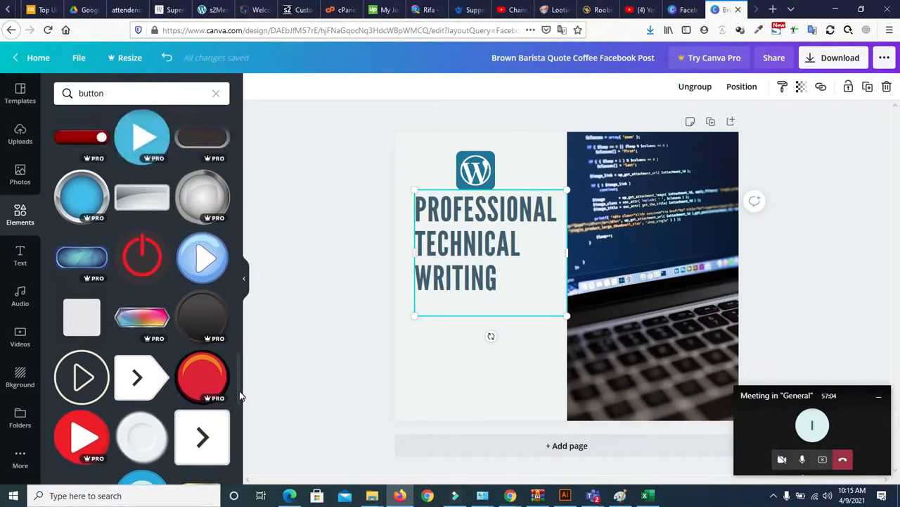
# Step: Try a glossy grey rectangular button below the heading, shrunk to roughly half its size, and delete it
pyautogui.click(142, 199)
pyautogui.moveTo(554, 290); pyautogui.dragTo(460, 366)
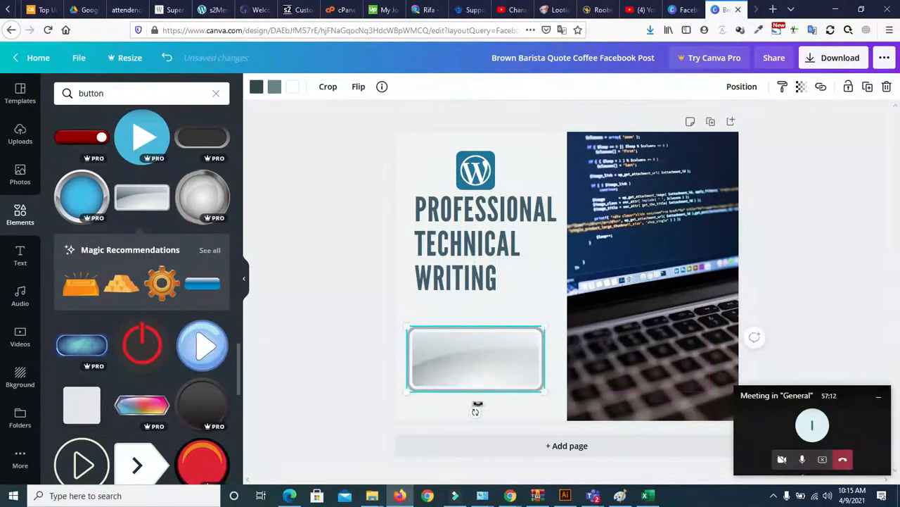
pyautogui.moveTo(541, 392); pyautogui.dragTo(485, 352)
pyautogui.moveTo(431, 340); pyautogui.dragTo(461, 355)
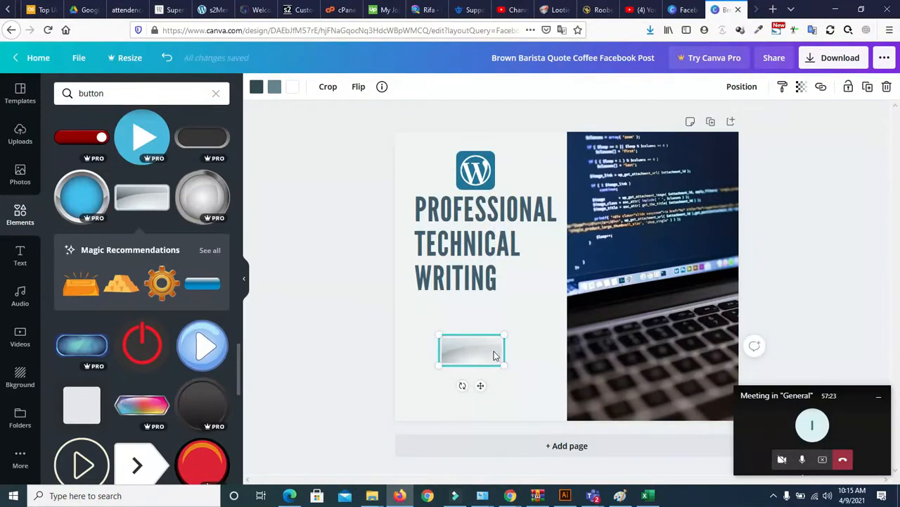
pyautogui.press('Delete')
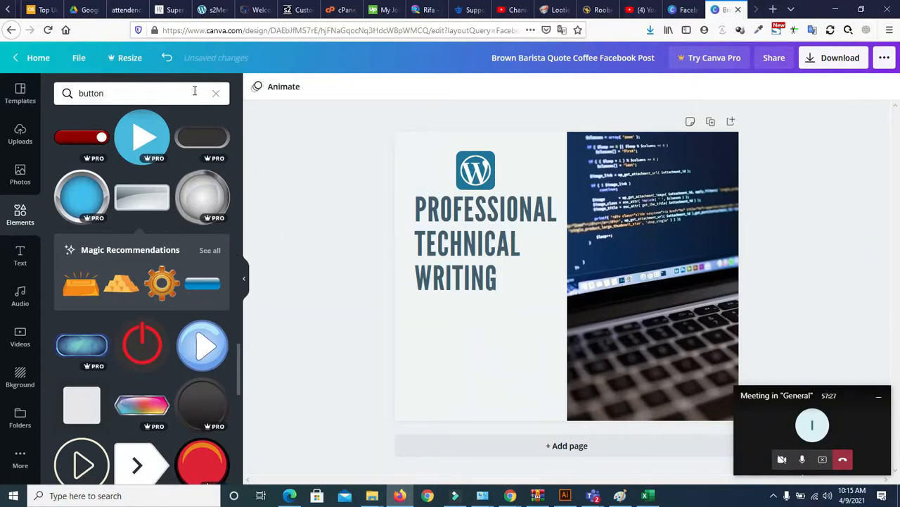
# Step: Add a square shape and reshape it into a short, wide rectangle below the heading, flush with the heading's left edge
pyautogui.click(216, 94)
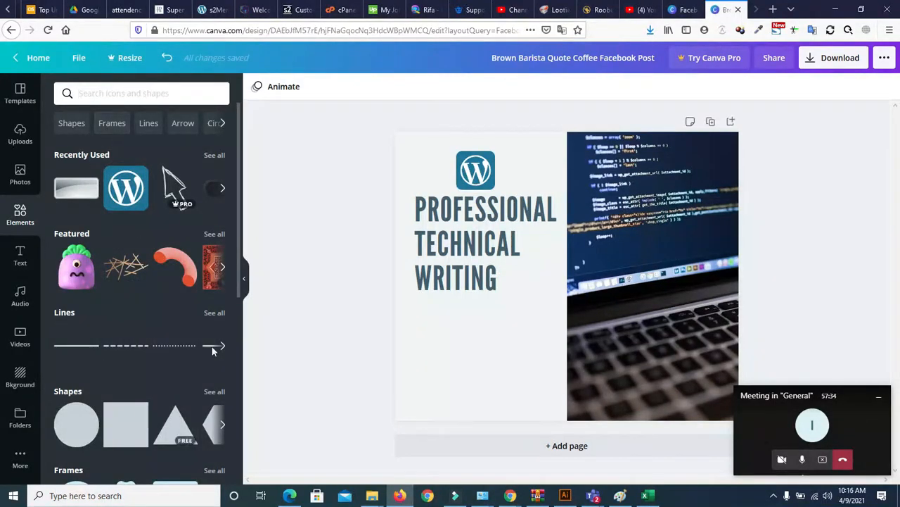
pyautogui.scroll(-3, 237, 271)
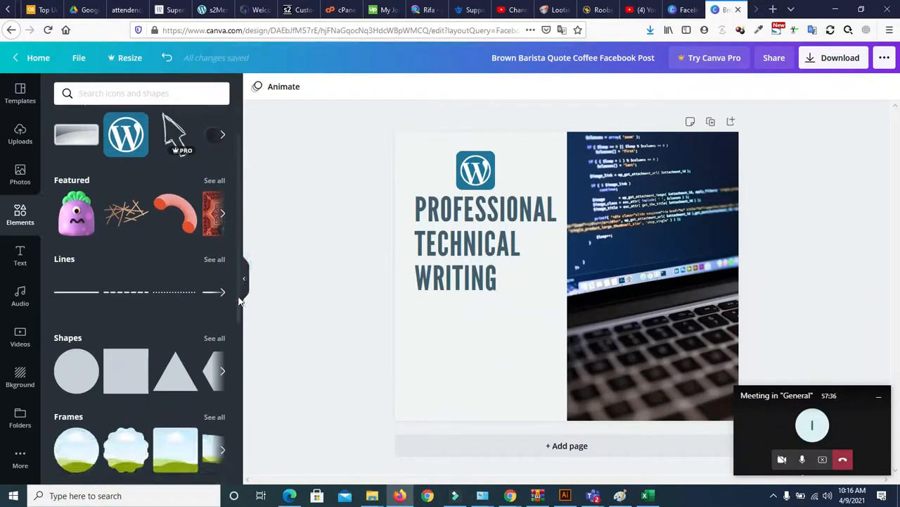
pyautogui.click(124, 327)
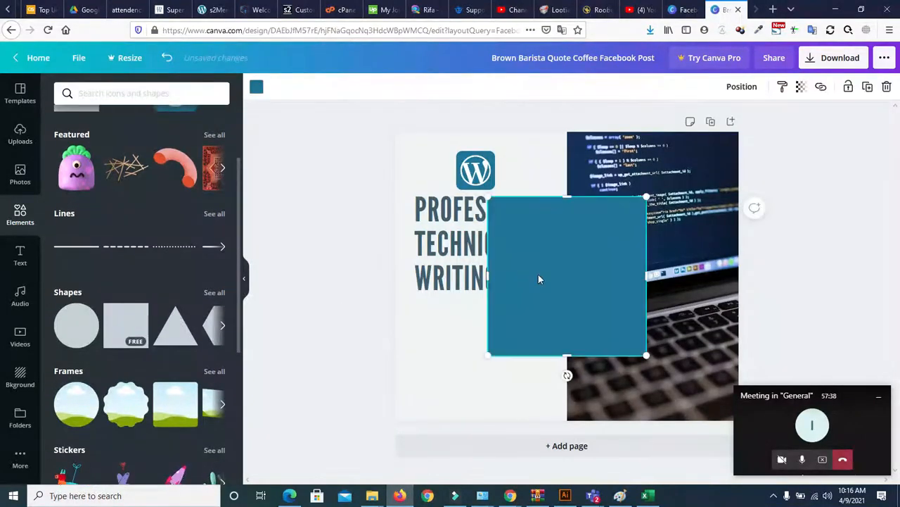
pyautogui.moveTo(560, 265); pyautogui.dragTo(476, 322)
pyautogui.moveTo(482, 406); pyautogui.dragTo(470, 373)
pyautogui.moveTo(400, 369); pyautogui.dragTo(415, 366)
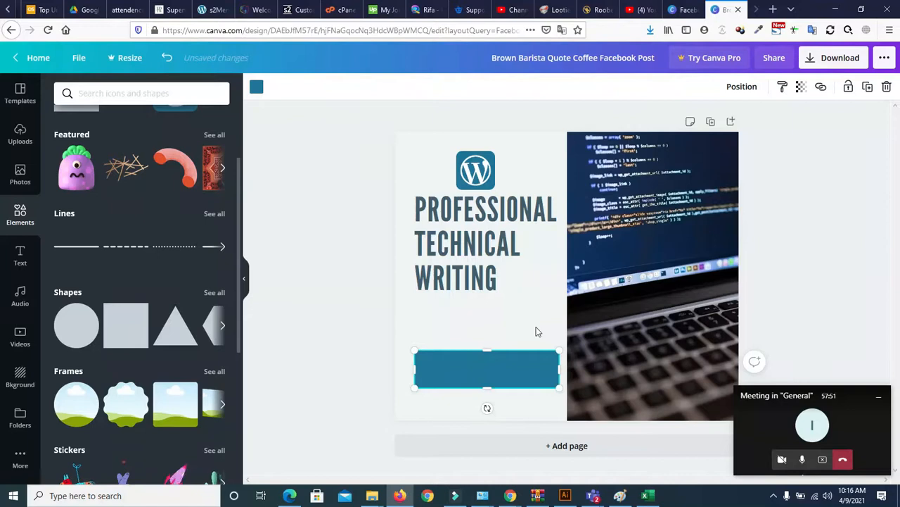
pyautogui.moveTo(556, 370); pyautogui.dragTo(521, 368)
pyautogui.moveTo(467, 385); pyautogui.dragTo(466, 382)
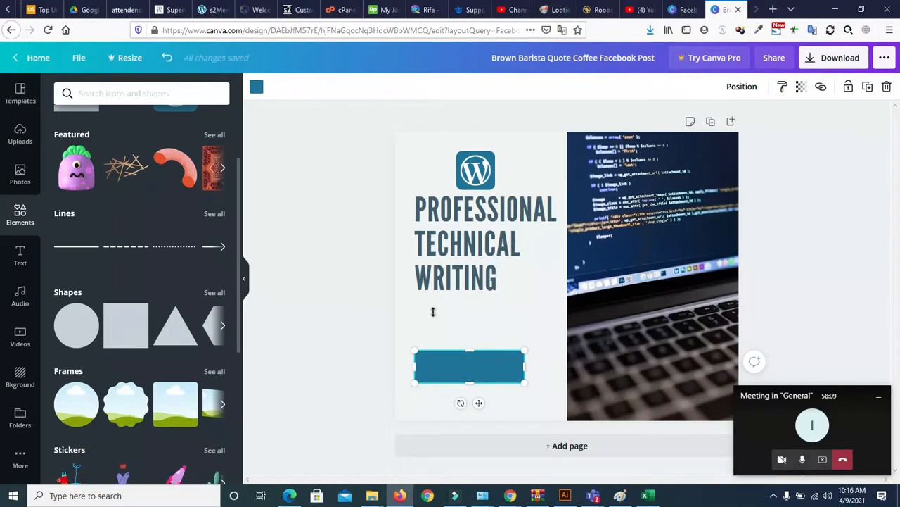
# Step: Set the transparency of the rectangle below the heading to 84
pyautogui.click(408, 310)
pyautogui.click(452, 369)
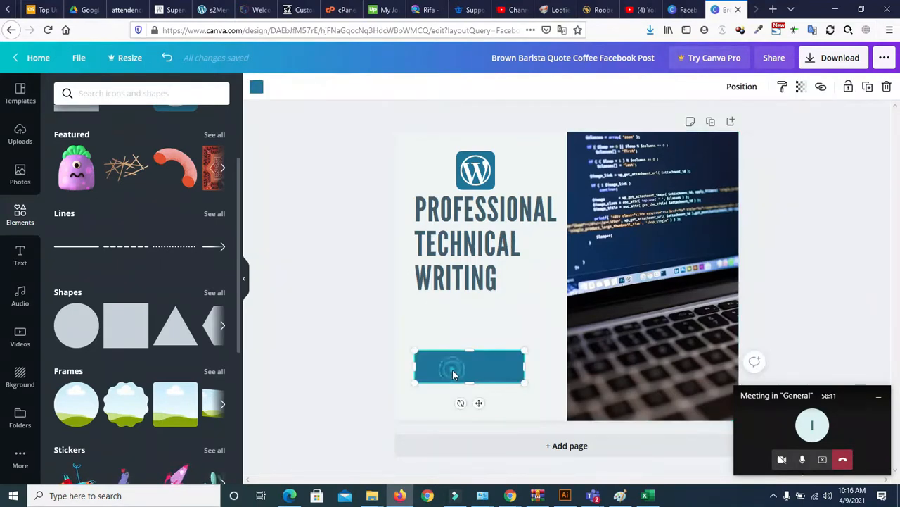
pyautogui.click(801, 88)
pyautogui.moveTo(769, 123)
pyautogui.mouseDown()
pyautogui.moveTo(745, 121)
pyautogui.moveTo(753, 123)
pyautogui.mouseUp()
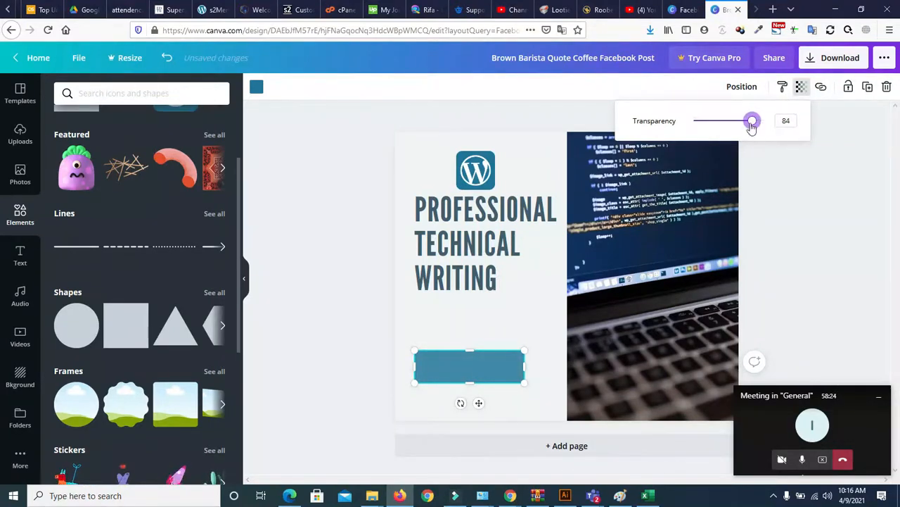
# Step: Recolour the rectangle with the orange from the default colours
pyautogui.click(256, 86)
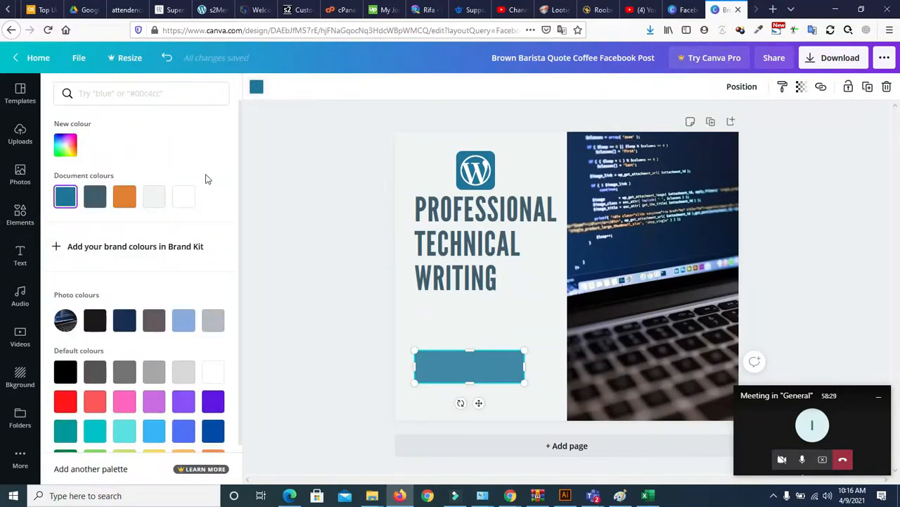
pyautogui.scroll(-1, 238, 212)
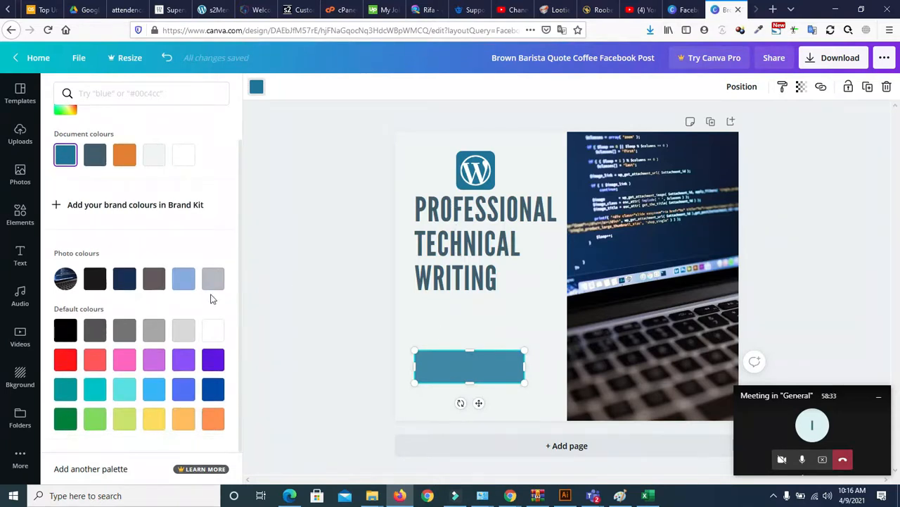
pyautogui.click(183, 418)
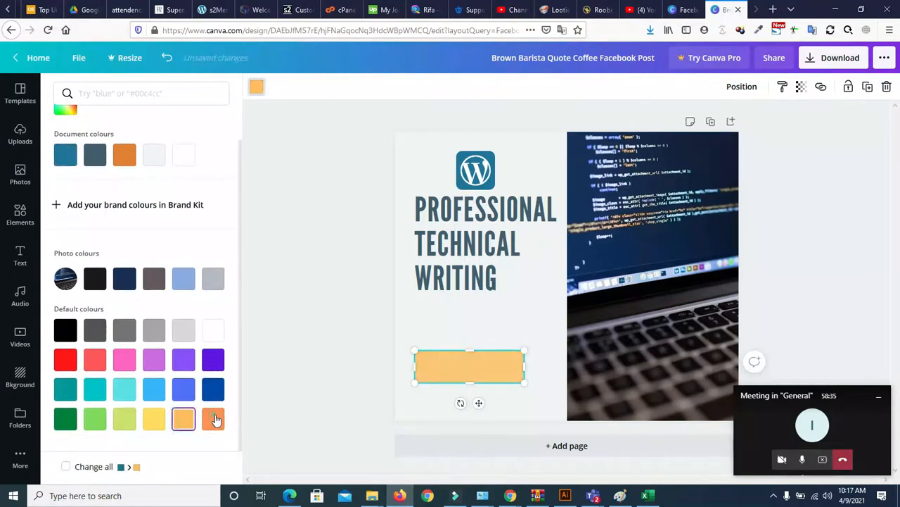
pyautogui.click(214, 419)
pyautogui.click(214, 389)
pyautogui.click(213, 418)
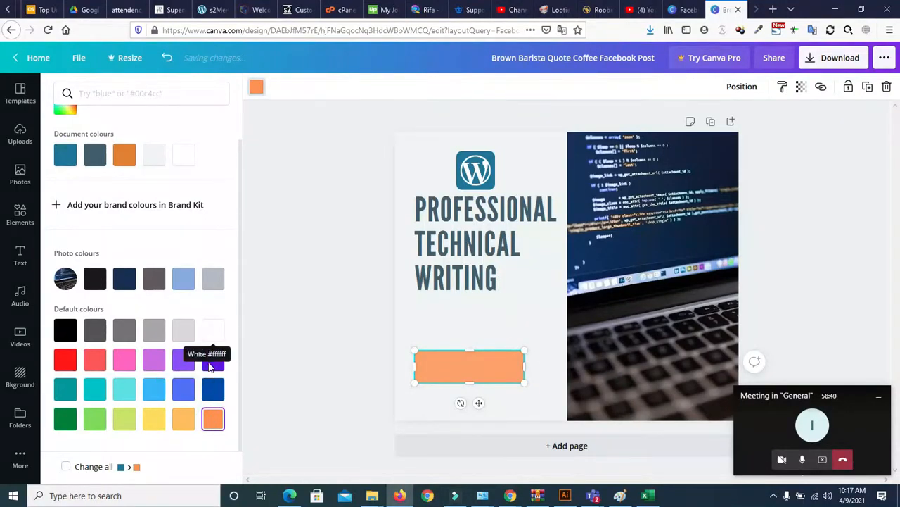
# Step: Try lime, green, teal, red, dark blue and light orange fills on the rectangle, and return it to orange
pyautogui.click(125, 418)
pyautogui.click(95, 419)
pyautogui.click(63, 420)
pyautogui.click(65, 389)
pyautogui.click(65, 360)
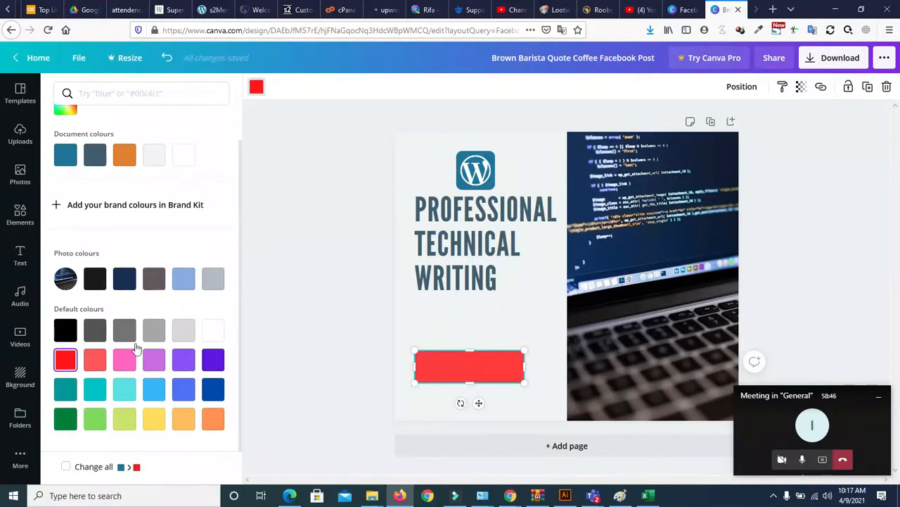
pyautogui.click(208, 391)
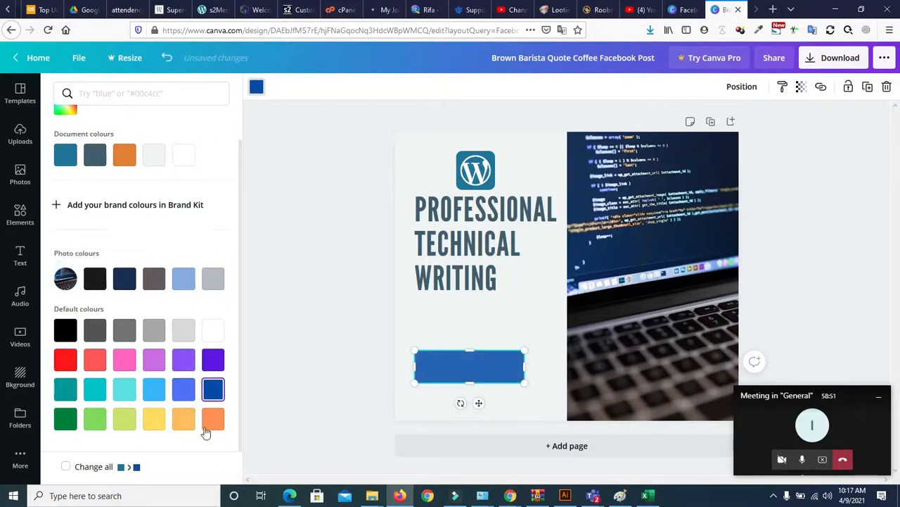
pyautogui.click(208, 424)
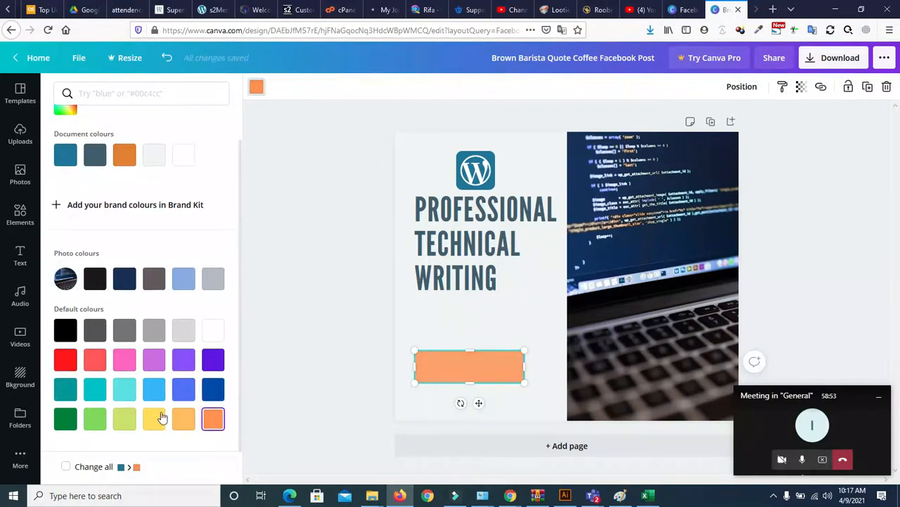
pyautogui.click(176, 423)
pyautogui.click(207, 420)
pyautogui.press('Escape')
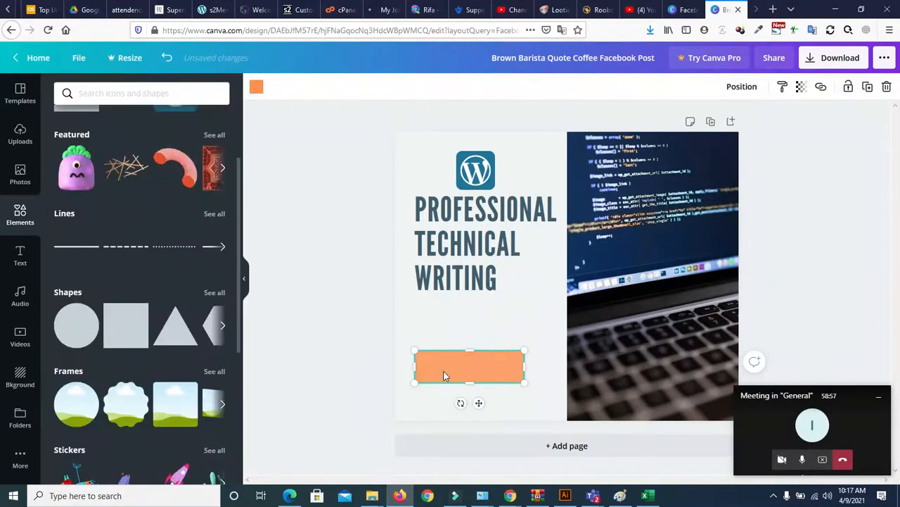
pyautogui.click(315, 337)
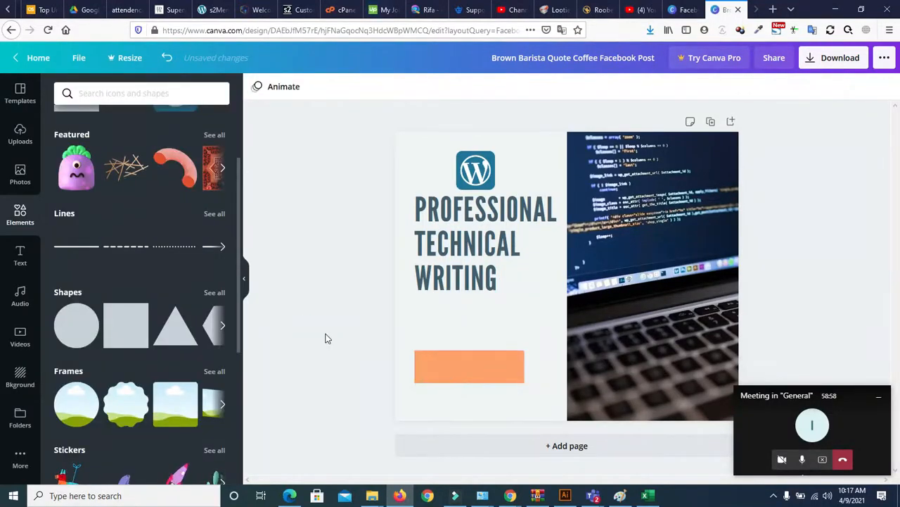
pyautogui.click(462, 375)
pyautogui.click(783, 88)
pyautogui.click(800, 86)
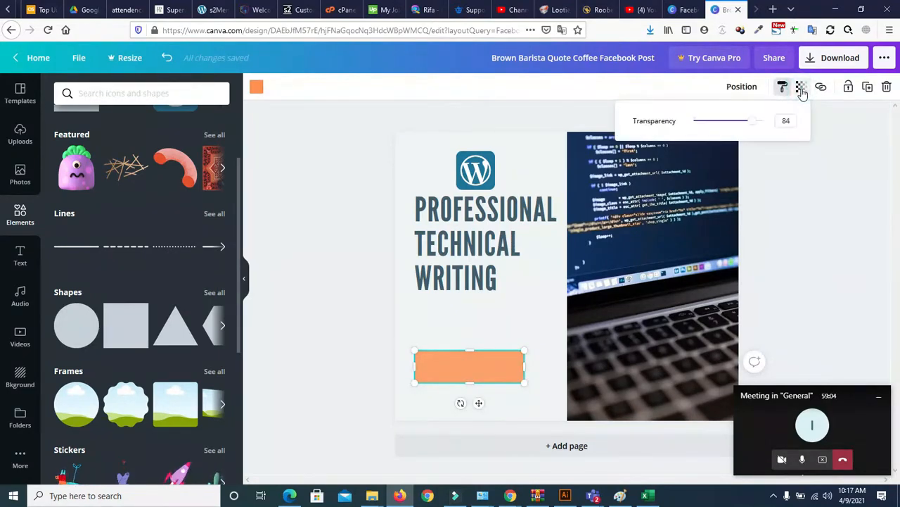
pyautogui.click(799, 86)
pyautogui.click(785, 87)
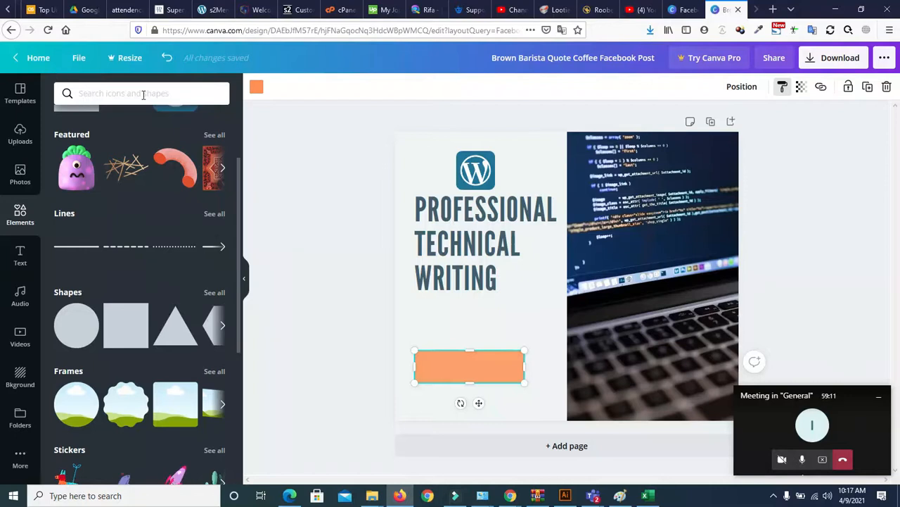
# Step: Add a filled rounded square from the full shapes list, flatten it into a wide bar, and fit it over the orange rectangle
pyautogui.click(222, 327)
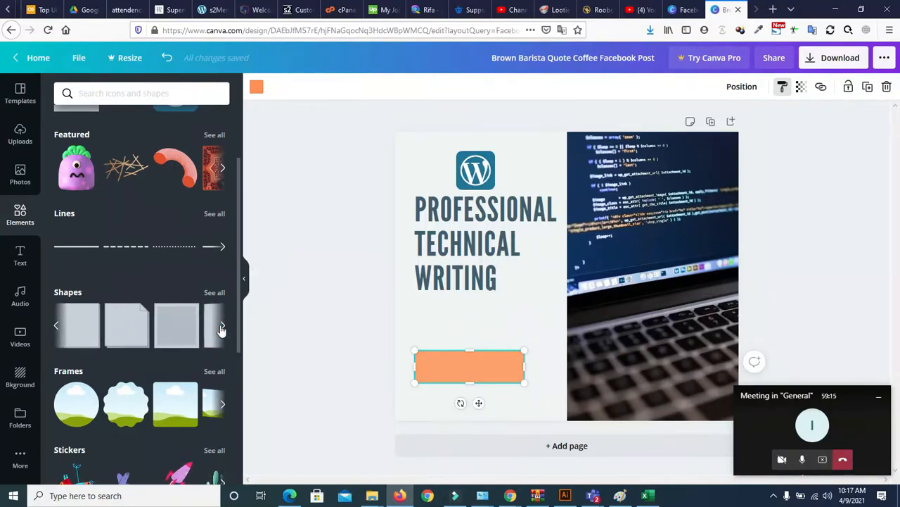
pyautogui.click(221, 328)
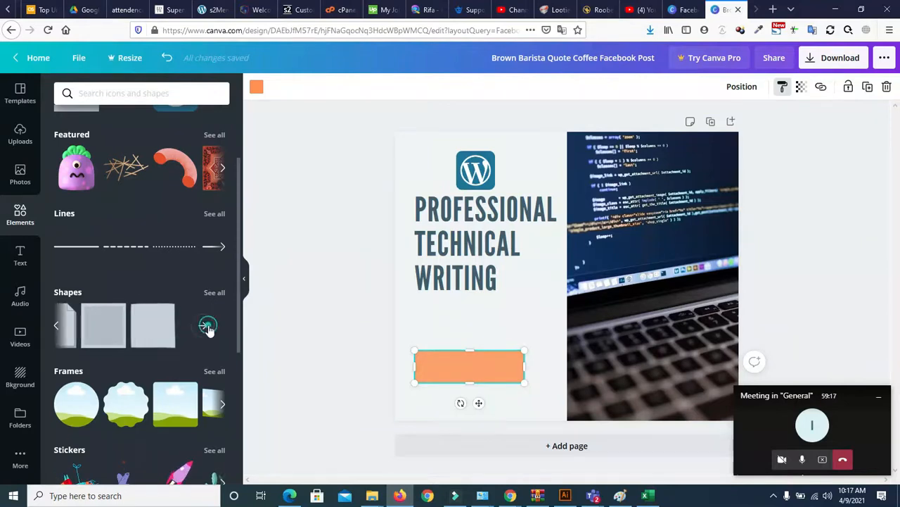
pyautogui.click(203, 326)
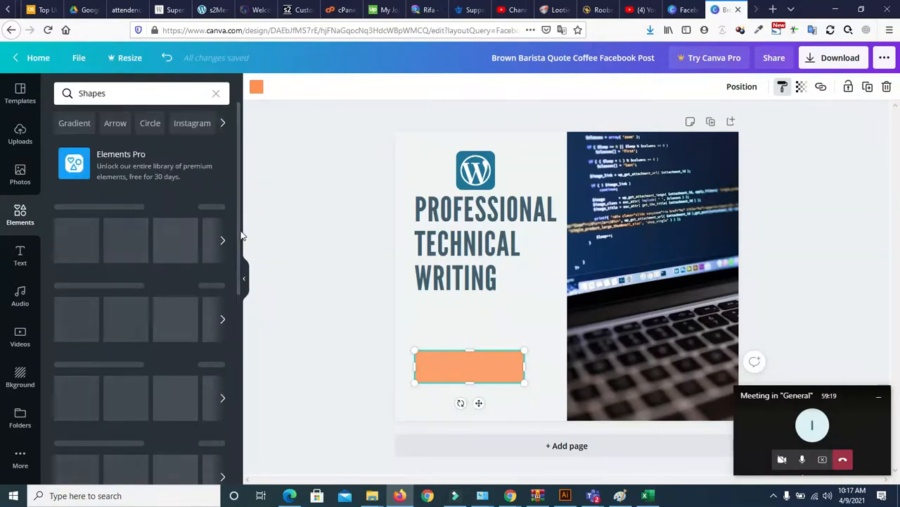
pyautogui.moveTo(238, 227); pyautogui.dragTo(225, 334)
pyautogui.click(82, 285)
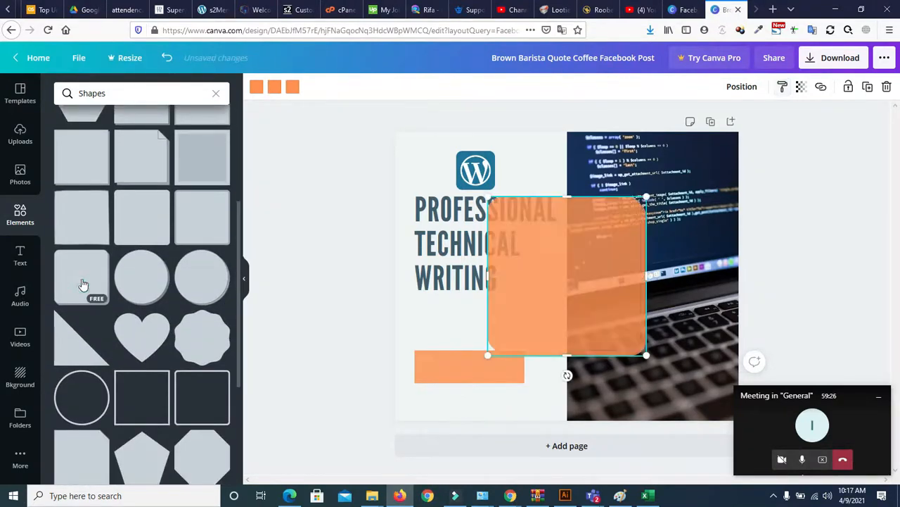
pyautogui.moveTo(566, 337); pyautogui.dragTo(567, 255)
pyautogui.moveTo(558, 219); pyautogui.dragTo(483, 365)
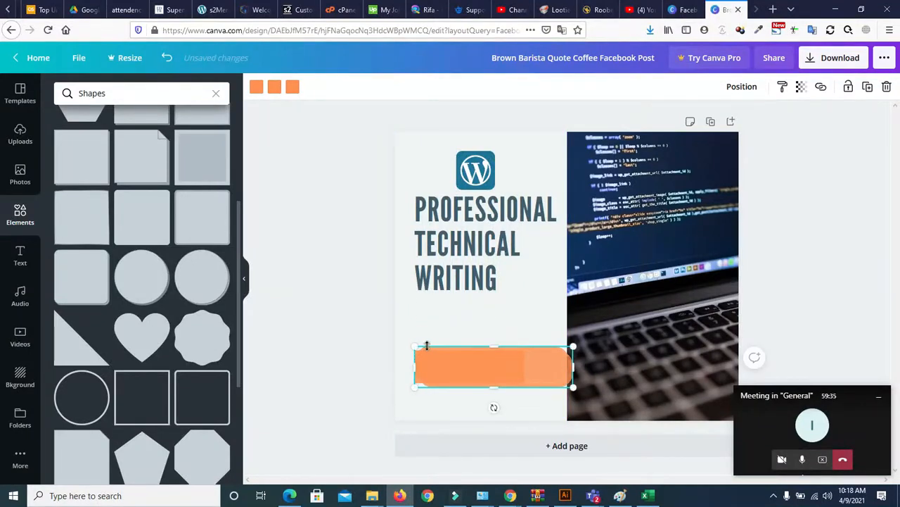
pyautogui.moveTo(415, 345); pyautogui.dragTo(416, 357)
pyautogui.moveTo(494, 388); pyautogui.dragTo(493, 371)
pyautogui.moveTo(573, 366); pyautogui.dragTo(539, 363)
# Step: Match the heights of the orange rectangle and the rounded bar, extending the rectangle's upper edge upward
pyautogui.click(460, 333)
pyautogui.click(462, 374)
pyautogui.moveTo(474, 350); pyautogui.dragTo(468, 309)
pyautogui.click(463, 349)
pyautogui.click(463, 368)
pyautogui.moveTo(469, 342); pyautogui.dragTo(475, 369)
pyautogui.click(466, 310)
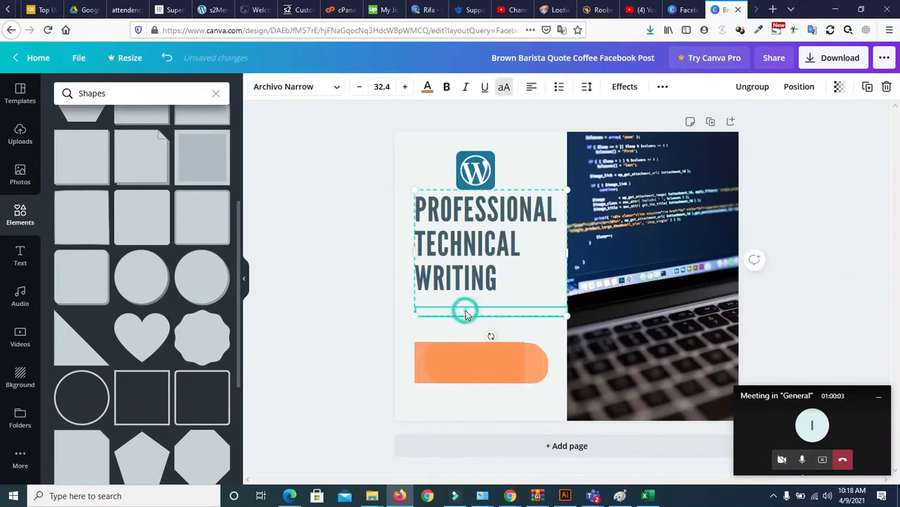
# Step: Try centring the rounded bar on the orange rectangle with its round ends extending past both sides, and delete the bar
pyautogui.click(454, 399)
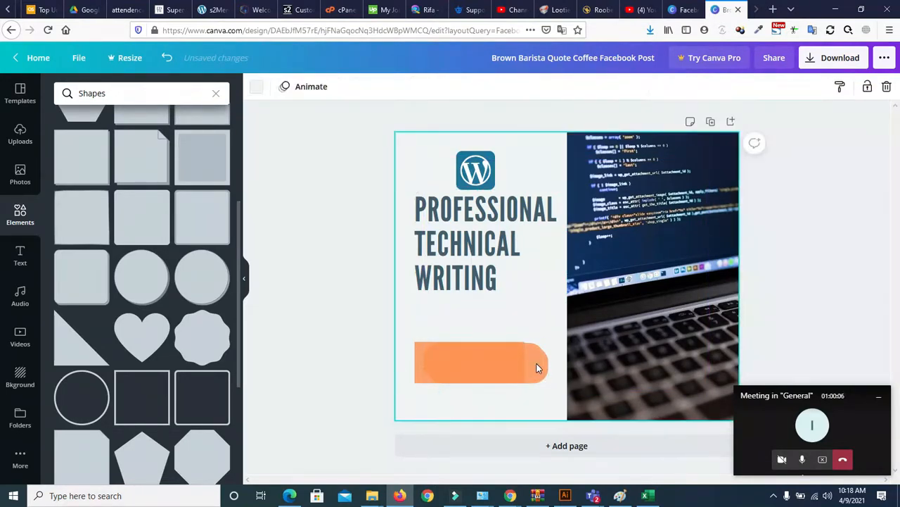
pyautogui.click(537, 367)
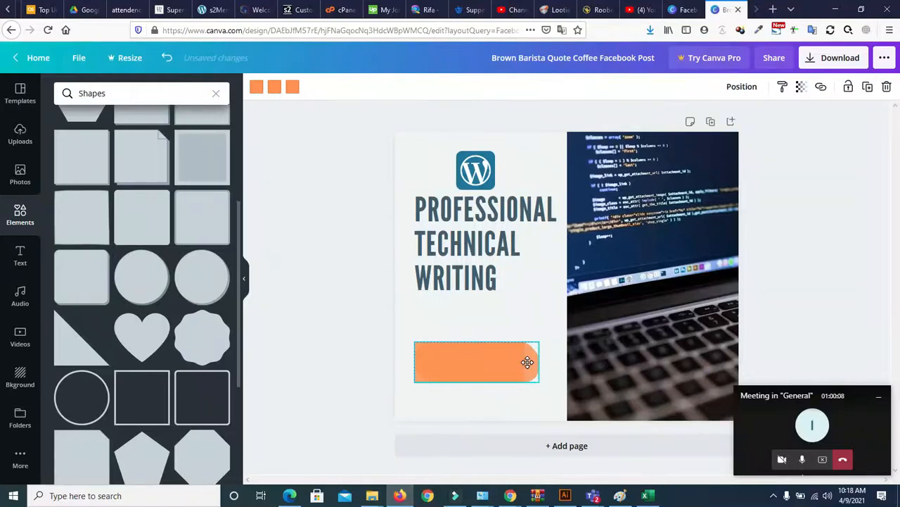
pyautogui.click(495, 343)
pyautogui.moveTo(531, 363); pyautogui.dragTo(523, 363)
pyautogui.click(515, 324)
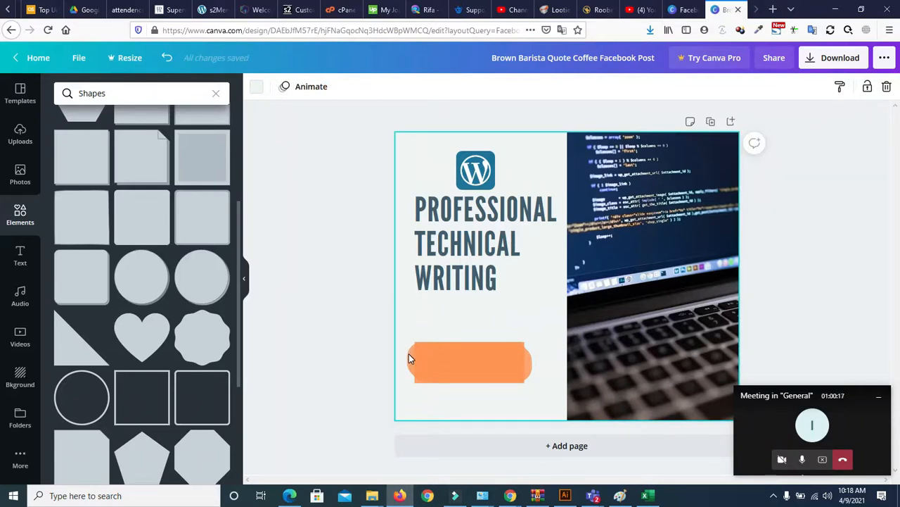
pyautogui.click(531, 370)
pyautogui.press('Delete')
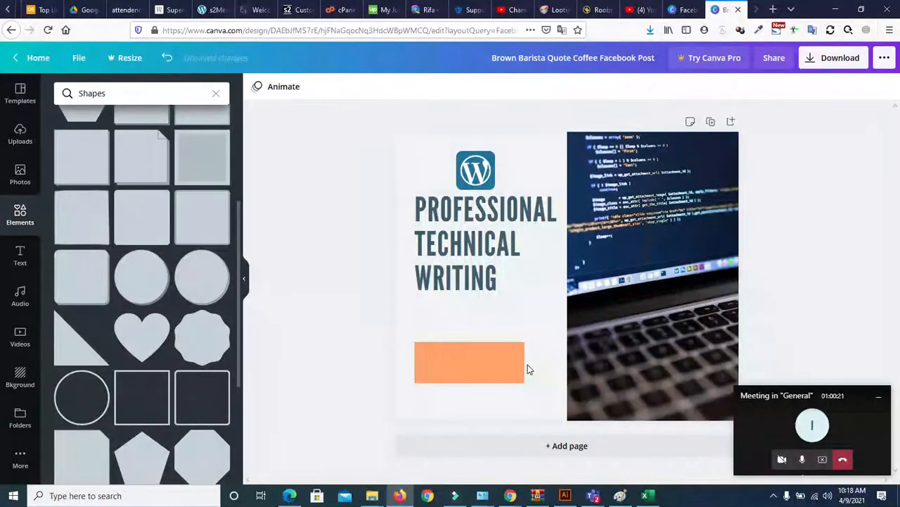
# Step: Add a rounded square outline, fit it as a frame around the orange rectangle, and reduce its height from the lower edge
pyautogui.click(201, 401)
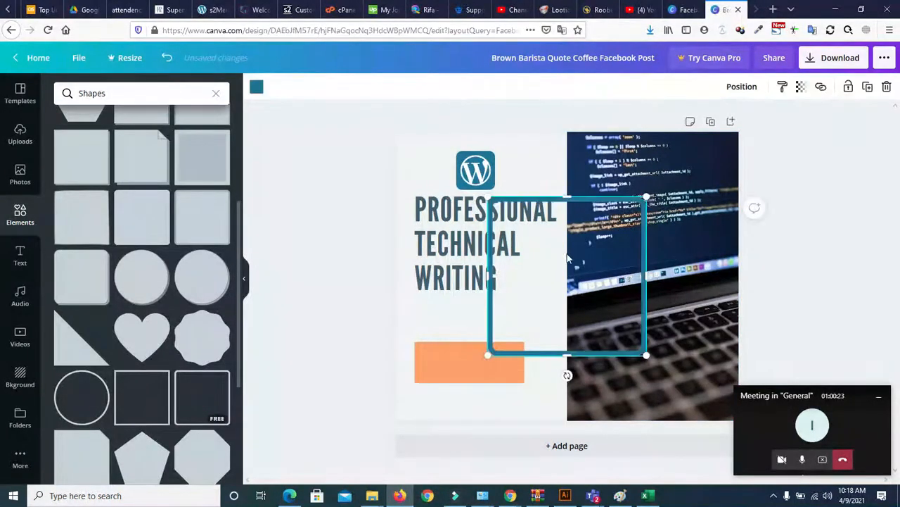
pyautogui.moveTo(569, 353); pyautogui.dragTo(471, 362)
pyautogui.moveTo(560, 360); pyautogui.dragTo(531, 360)
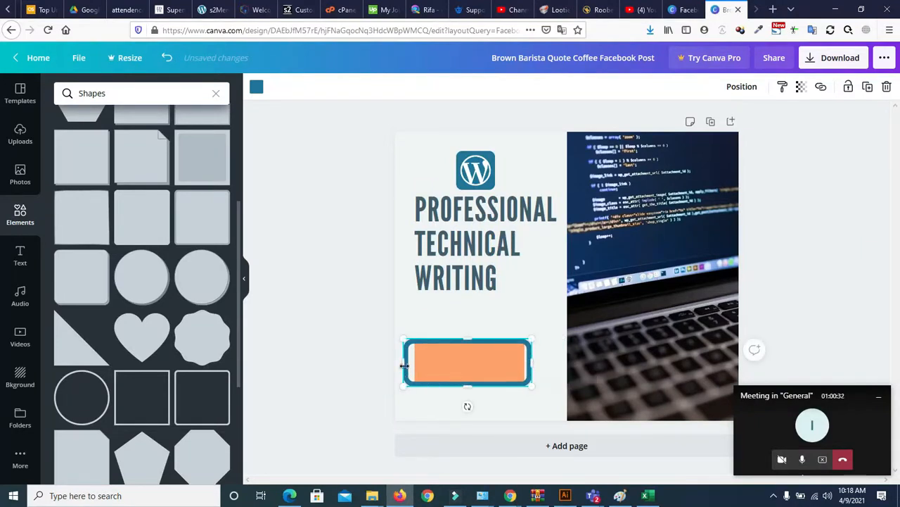
pyautogui.moveTo(406, 364); pyautogui.dragTo(413, 364)
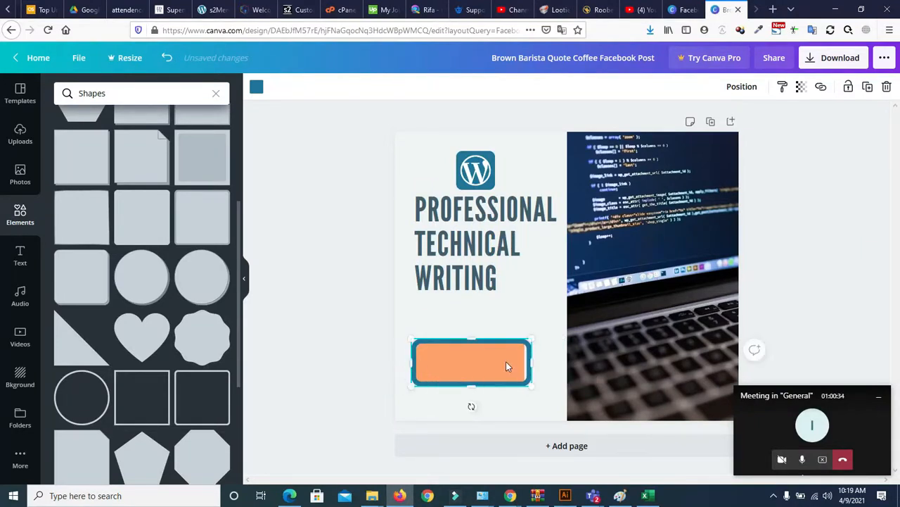
pyautogui.moveTo(530, 360); pyautogui.dragTo(526, 360)
pyautogui.click(546, 327)
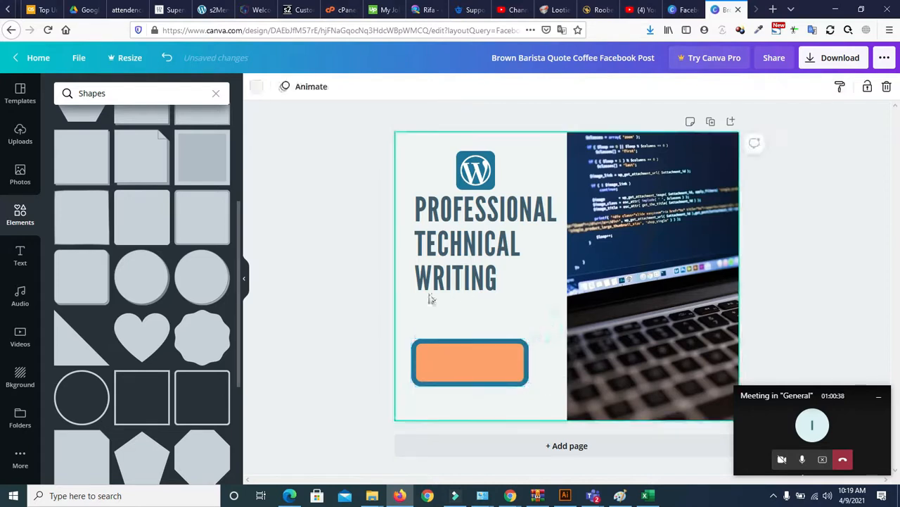
pyautogui.click(467, 367)
pyautogui.moveTo(472, 383); pyautogui.dragTo(470, 375)
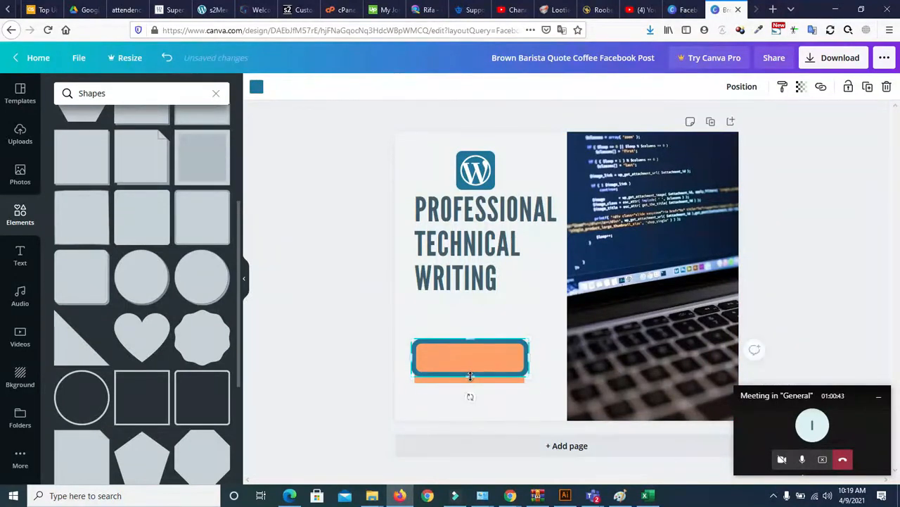
pyautogui.click(491, 418)
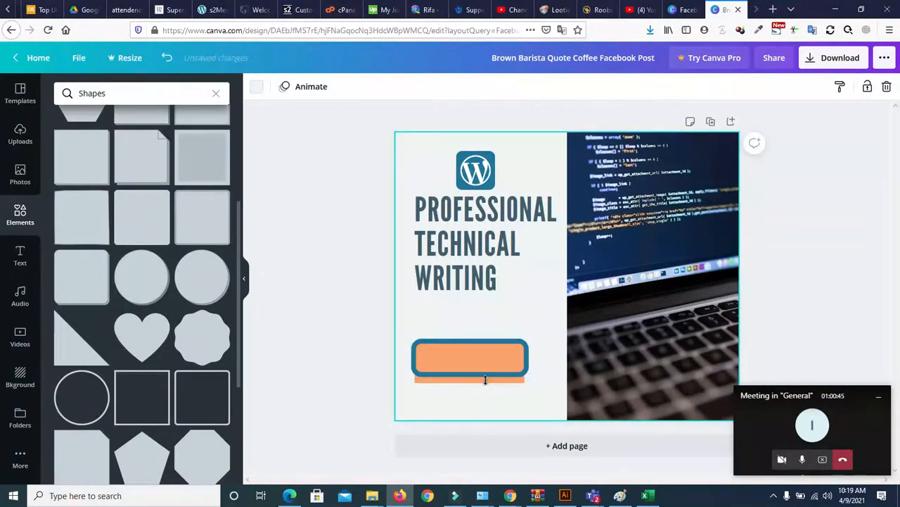
# Step: Shorten the orange rectangle by raising its lower edge to fit inside the rounded outline
pyautogui.click(485, 380)
pyautogui.moveTo(469, 382); pyautogui.dragTo(472, 371)
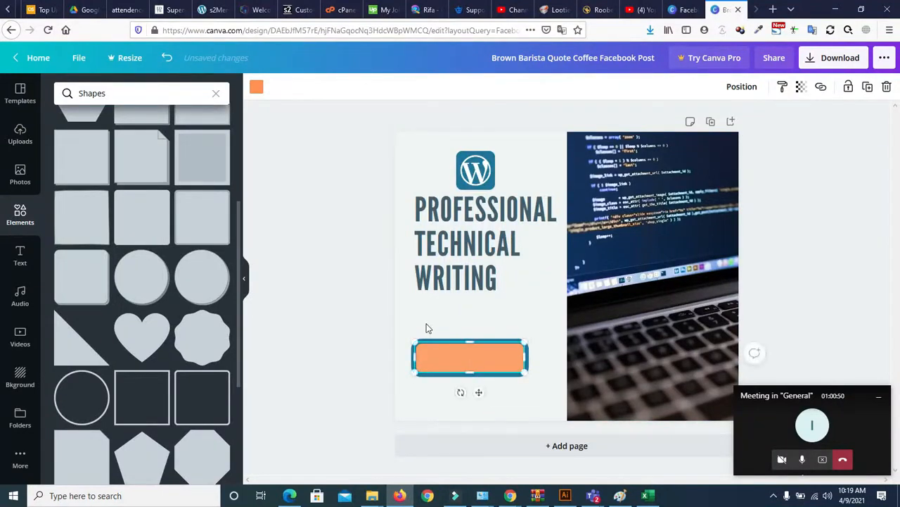
pyautogui.click(424, 322)
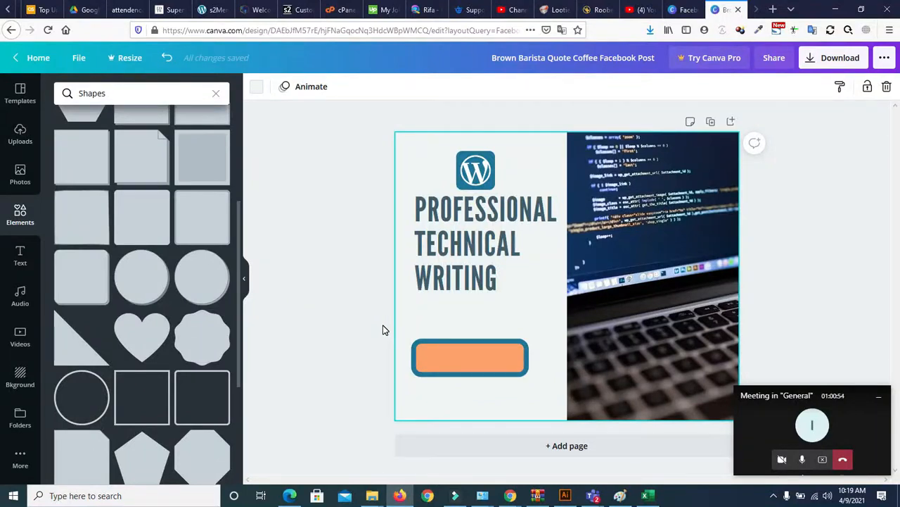
# Step: Delete the blue rounded outline around the orange rectangle and select the rectangle
pyautogui.click(459, 343)
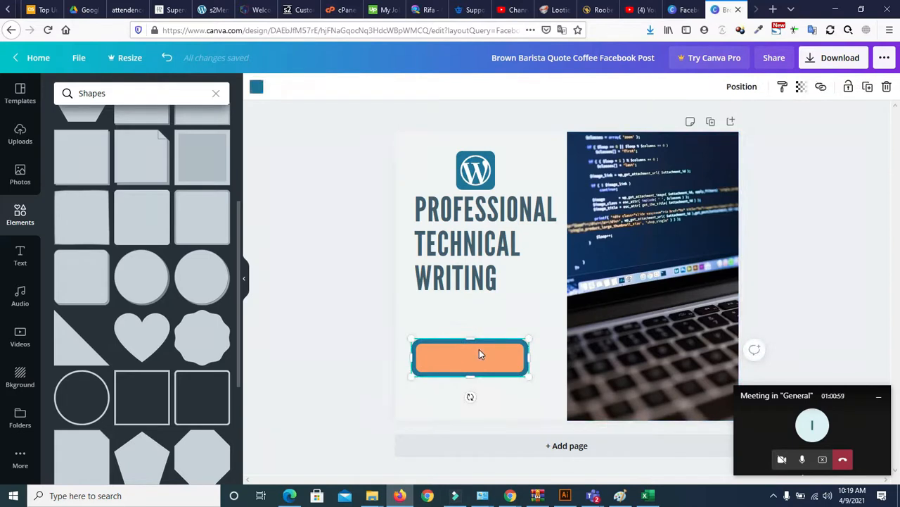
pyautogui.press('Delete')
pyautogui.click(458, 359)
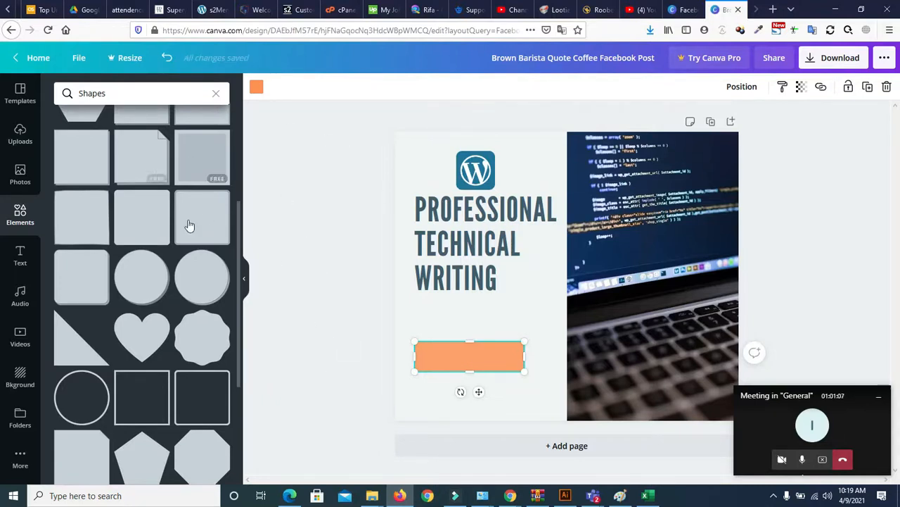
# Step: Add the diagonally hatched square, shrink it to the orange rectangle's height, and place it over the rectangle's left end
pyautogui.moveTo(239, 237); pyautogui.dragTo(238, 316)
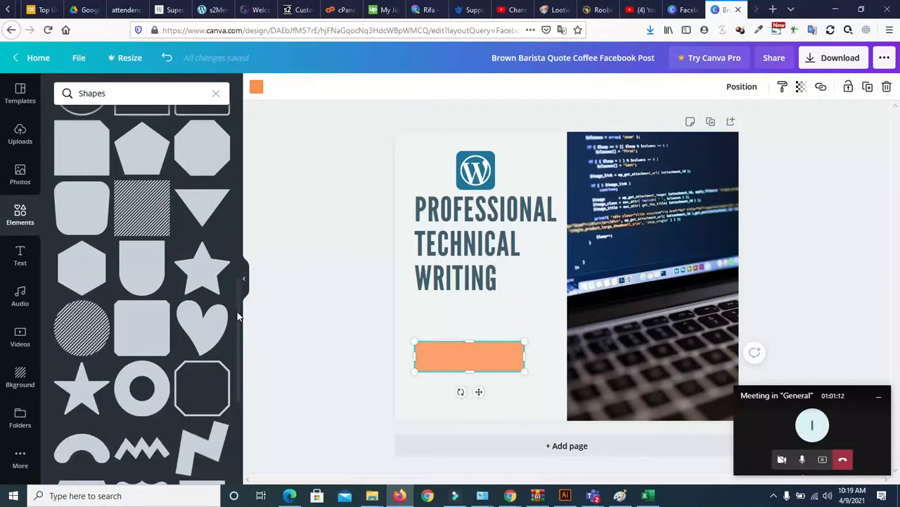
pyautogui.click(130, 200)
pyautogui.moveTo(593, 301); pyautogui.dragTo(481, 367)
pyautogui.moveTo(526, 415); pyautogui.dragTo(485, 374)
pyautogui.moveTo(412, 299); pyautogui.dragTo(423, 361)
pyautogui.click(393, 304)
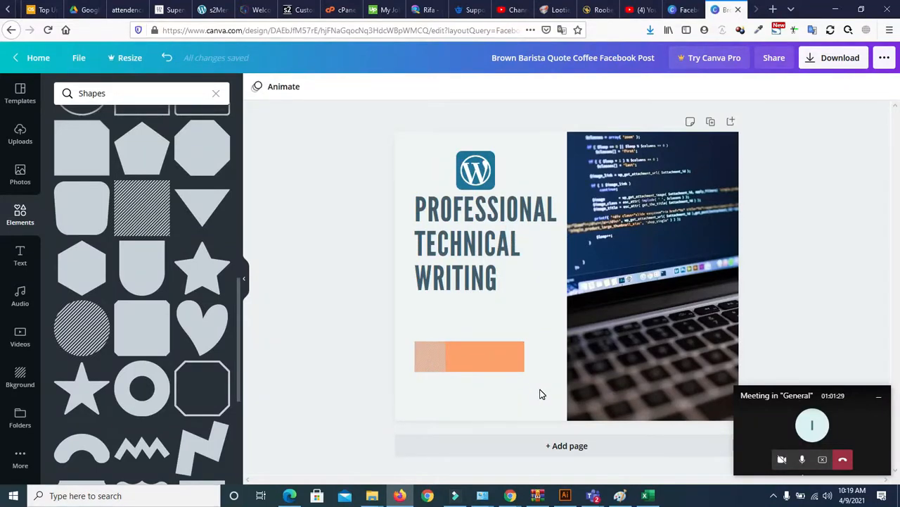
# Step: Duplicate the hatched square and place the copy over the right end of the orange rectangle
pyautogui.click(429, 355)
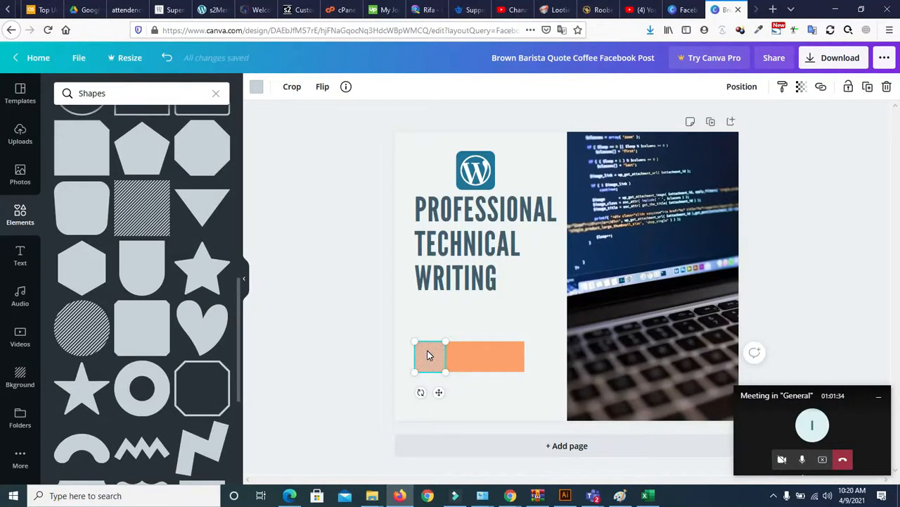
pyautogui.hotkey('ctrl', 'v')
pyautogui.moveTo(431, 363); pyautogui.dragTo(504, 358)
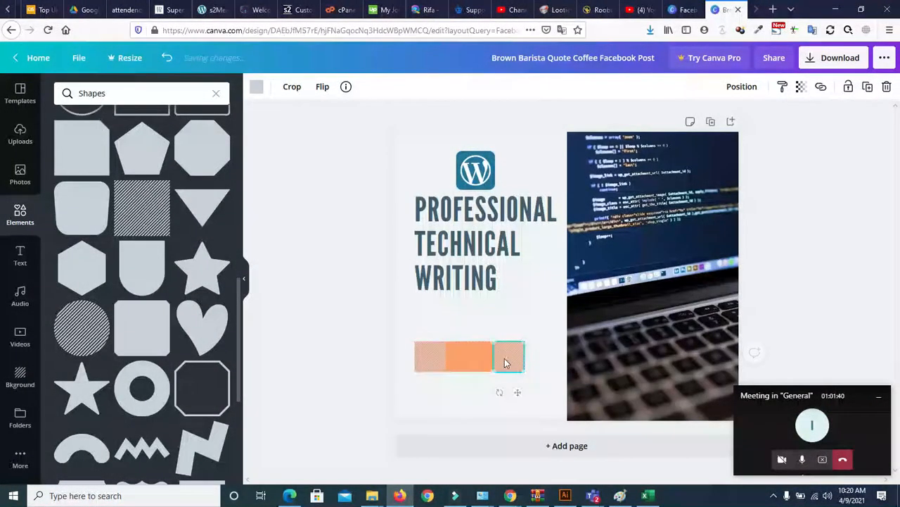
pyautogui.click(459, 308)
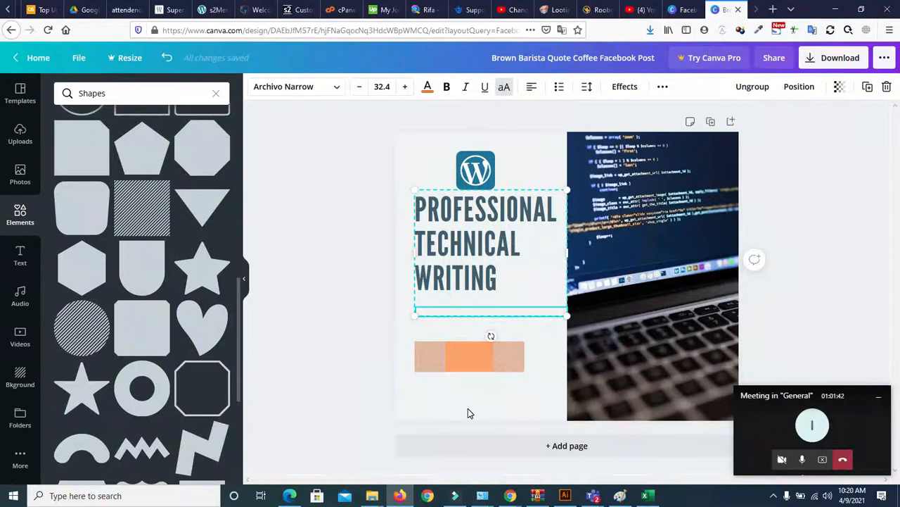
pyautogui.click(517, 404)
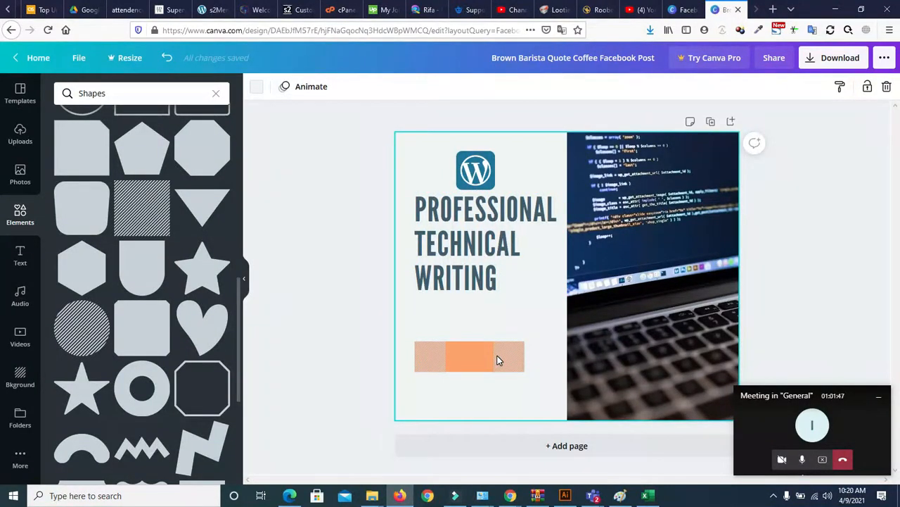
# Step: Add the "Graphic Design" font combination to the page and move a copy over the lower part of the heading
pyautogui.click(21, 256)
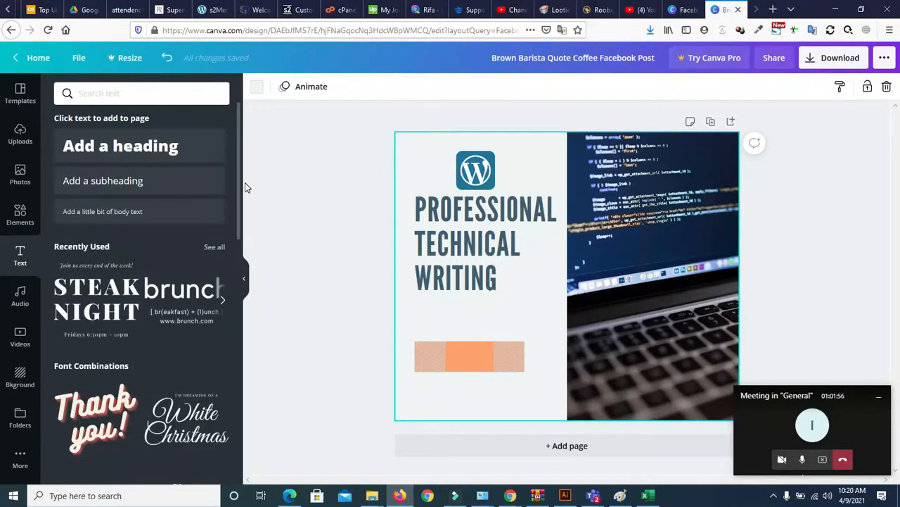
pyautogui.scroll(-4, 237, 211)
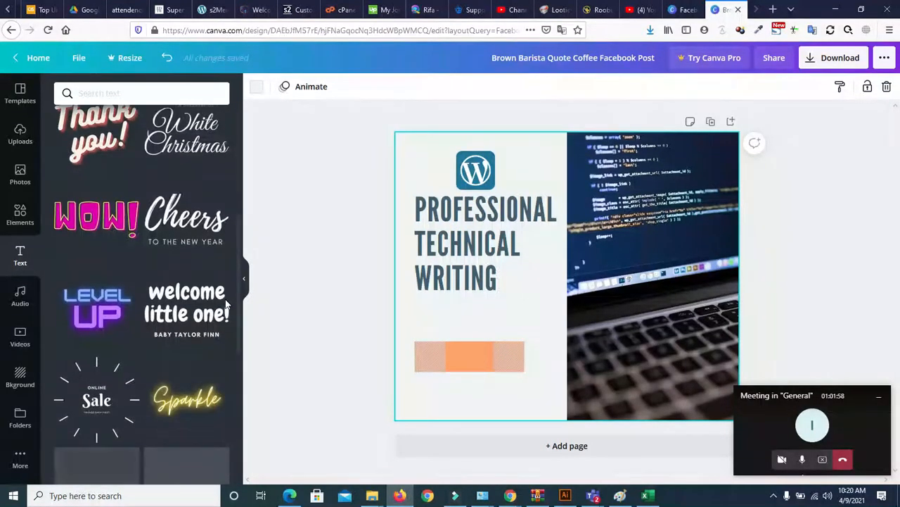
pyautogui.scroll(-3, 225, 309)
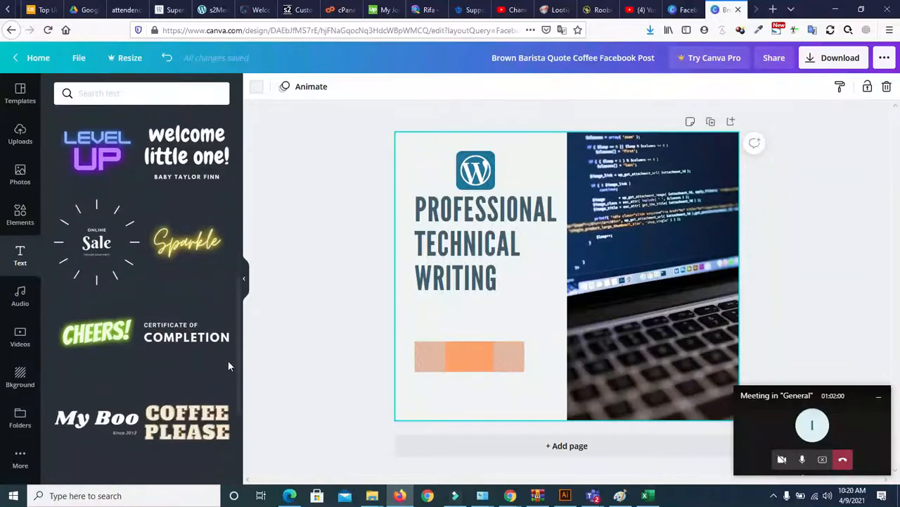
pyautogui.scroll(-5, 228, 365)
pyautogui.moveTo(237, 340); pyautogui.dragTo(237, 401)
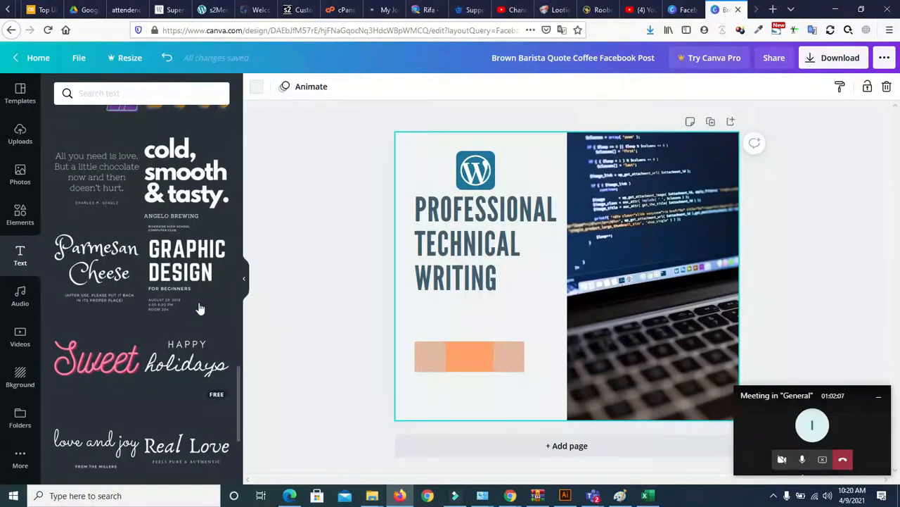
pyautogui.click(195, 258)
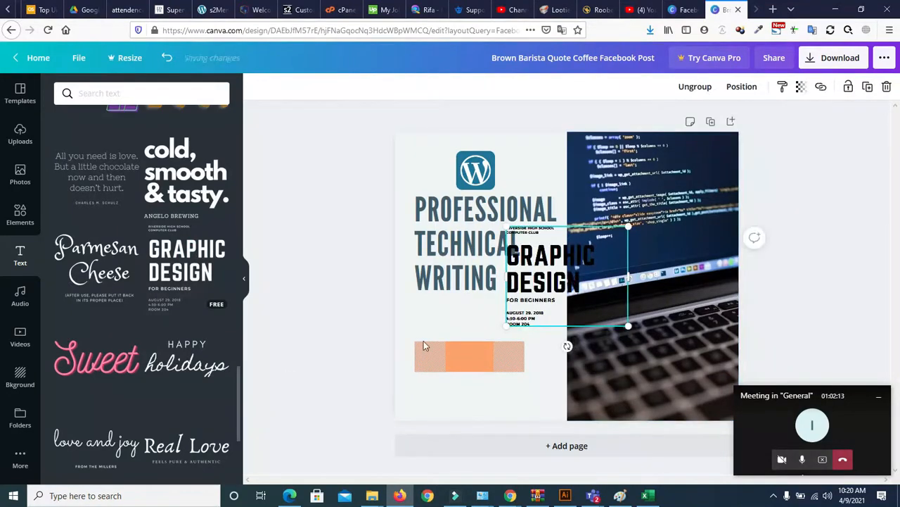
pyautogui.moveTo(530, 285); pyautogui.dragTo(438, 306)
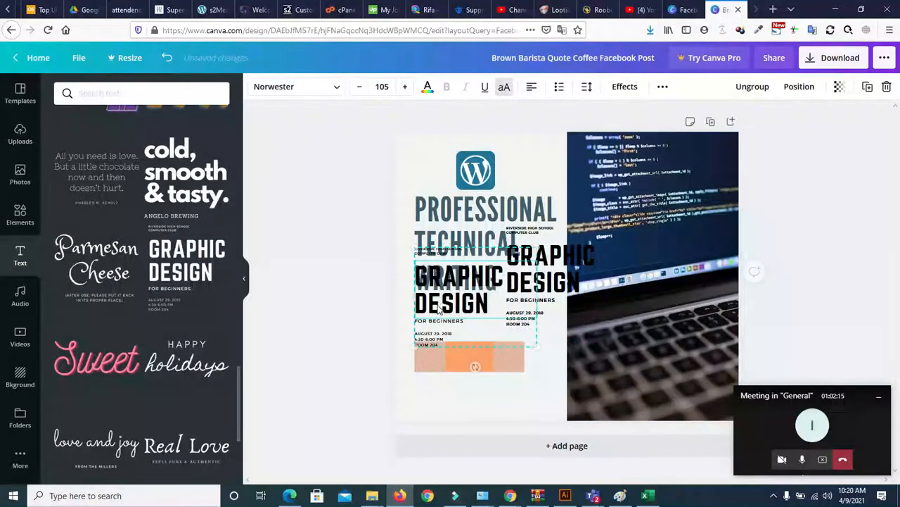
# Step: Delete all text pieces of the Graphic Design copy that overlaps the lower part of the heading
pyautogui.press('Delete')
pyautogui.click(442, 323)
pyautogui.press('Delete')
pyautogui.click(435, 339)
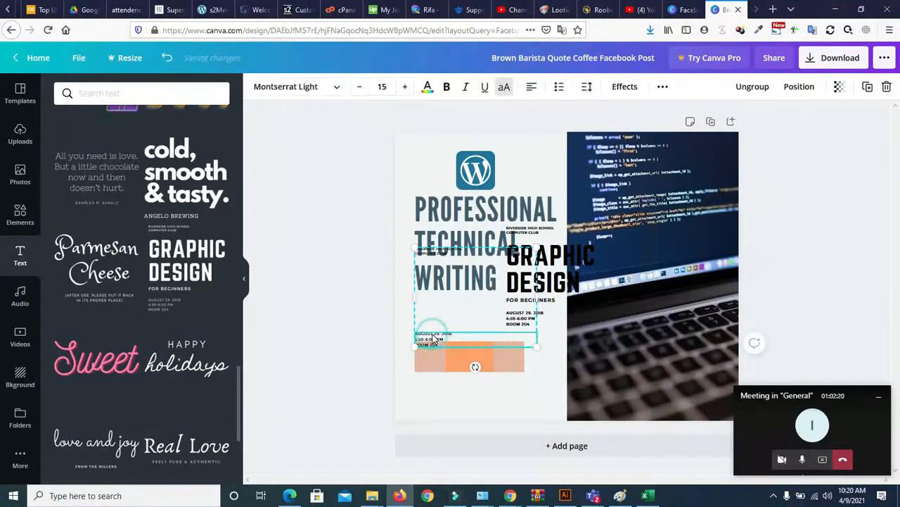
pyautogui.press('Delete')
pyautogui.click(411, 314)
pyautogui.click(436, 252)
pyautogui.press('Delete')
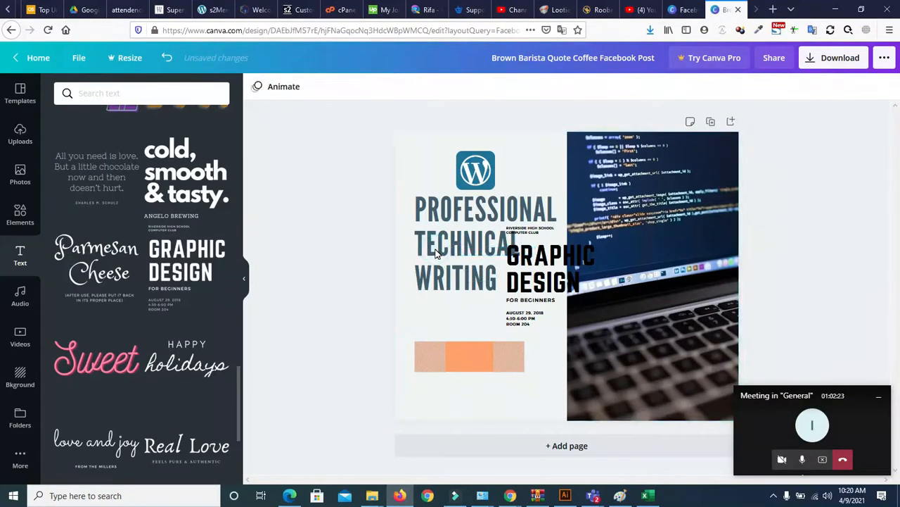
# Step: Delete the school name, "For Beginners" and date lines from the remaining Graphic Design text, keeping only its title
pyautogui.click(528, 236)
pyautogui.click(526, 231)
pyautogui.press('Delete')
pyautogui.click(523, 302)
pyautogui.press('Delete')
pyautogui.click(523, 315)
pyautogui.press('Delete')
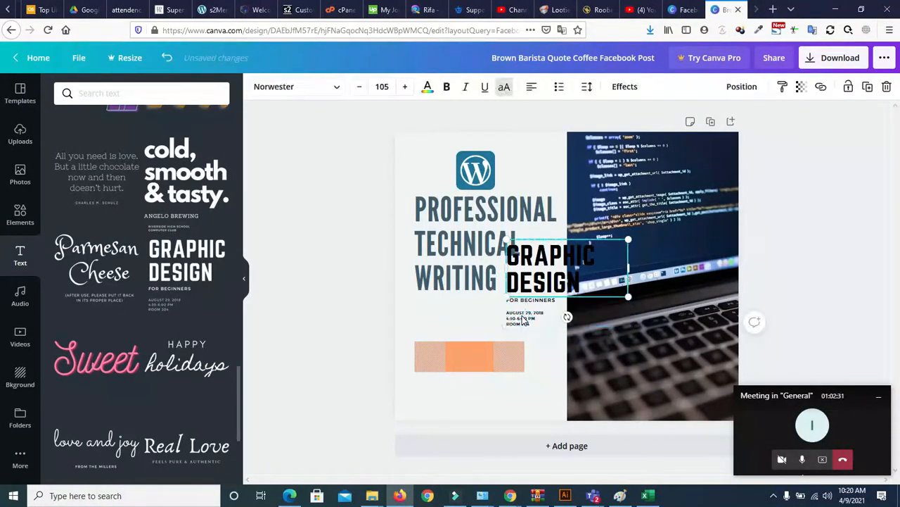
# Step: Delete the "For Beginners" line and the date, time and room lines from the grouped Graphic Design text beside the heading
pyautogui.click(523, 302)
pyautogui.press('Delete')
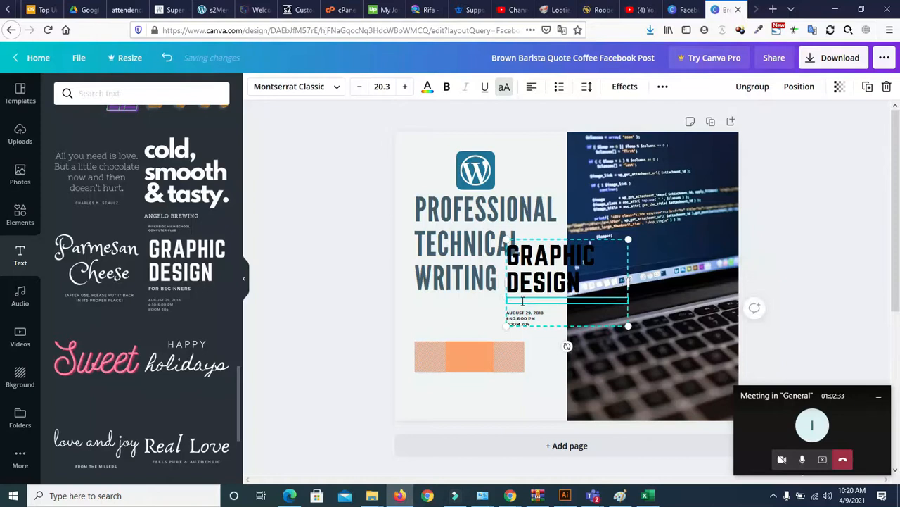
pyautogui.click(522, 321)
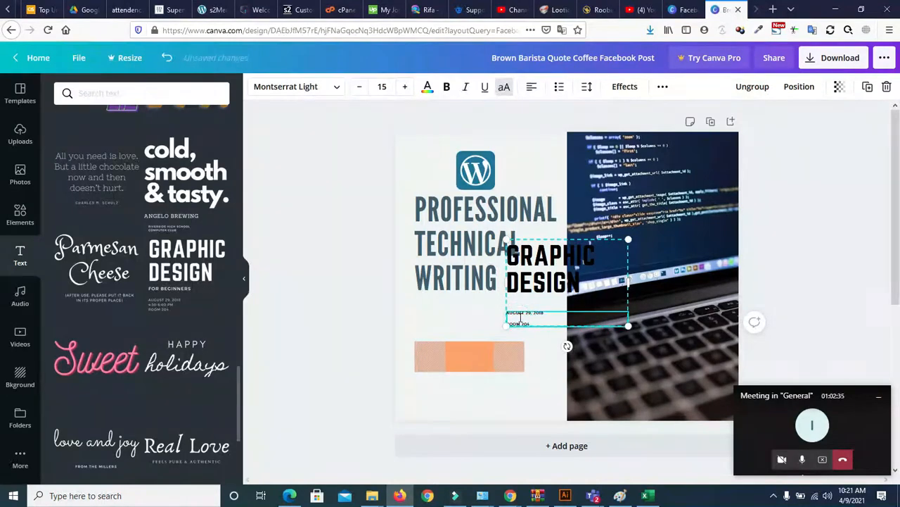
pyautogui.doubleClick(520, 312)
pyautogui.hotkey('ctrl', 'a')
pyautogui.press('Delete')
pyautogui.click(463, 331)
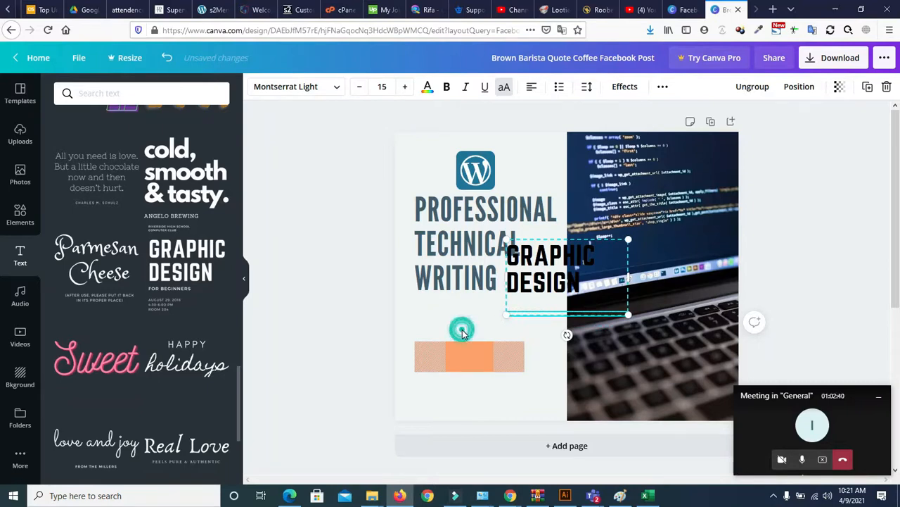
# Step: Move the separate Graphic Design title onto the orange rectangle and replace its wording with "ORDER NOW"
pyautogui.click(549, 260)
pyautogui.moveTo(507, 319); pyautogui.dragTo(484, 412)
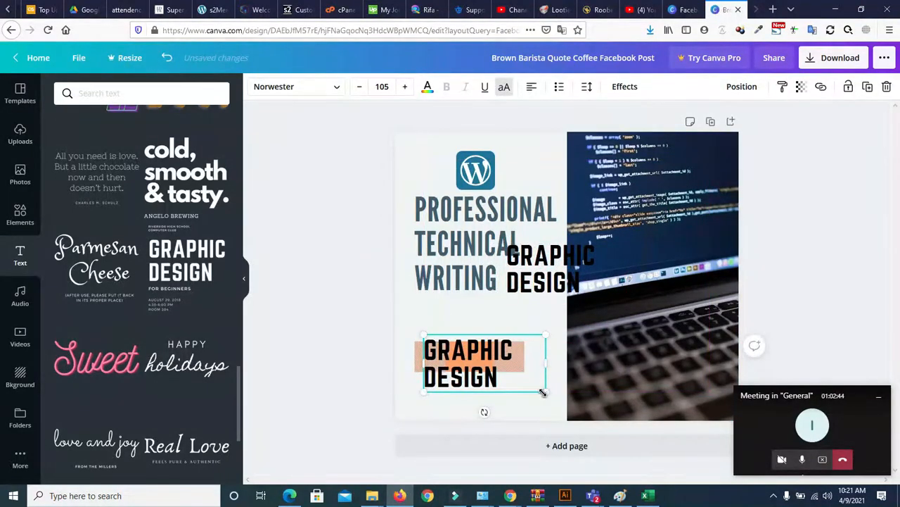
pyautogui.doubleClick(476, 354)
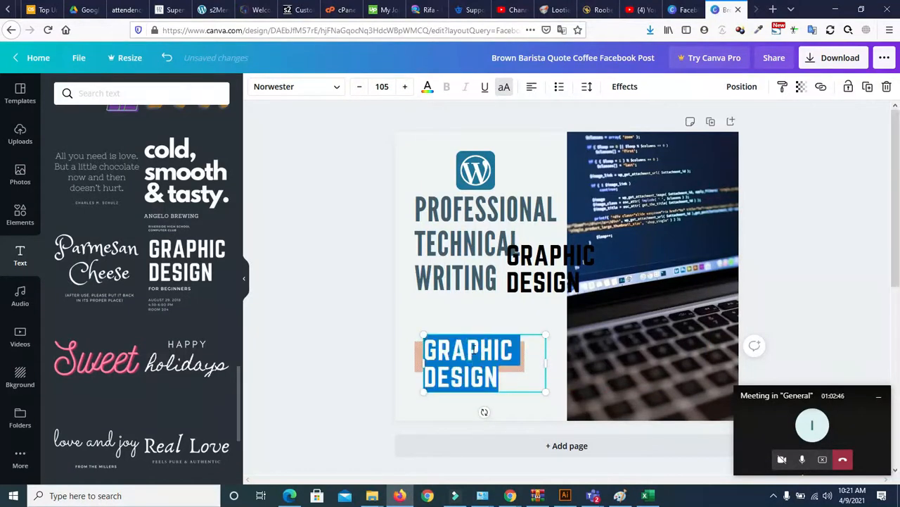
pyautogui.click(472, 349)
pyautogui.click(481, 348)
pyautogui.press('Delete')
pyautogui.press('Delete')
pyautogui.press('Delete')
pyautogui.press('Delete')
pyautogui.press('Delete')
pyautogui.press('Delete')
pyautogui.press('Delete')
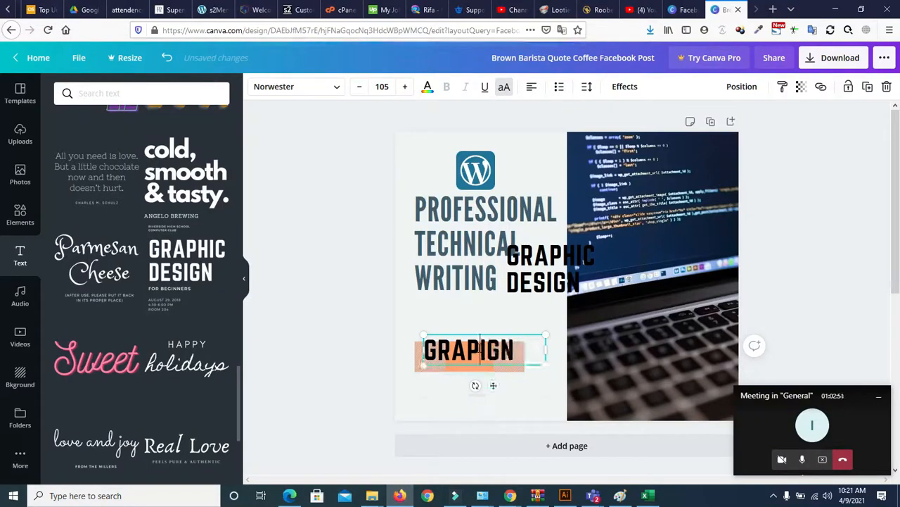
pyautogui.press('BackSpace')
pyautogui.press('BackSpace')
pyautogui.press('BackSpace')
pyautogui.press('BackSpace')
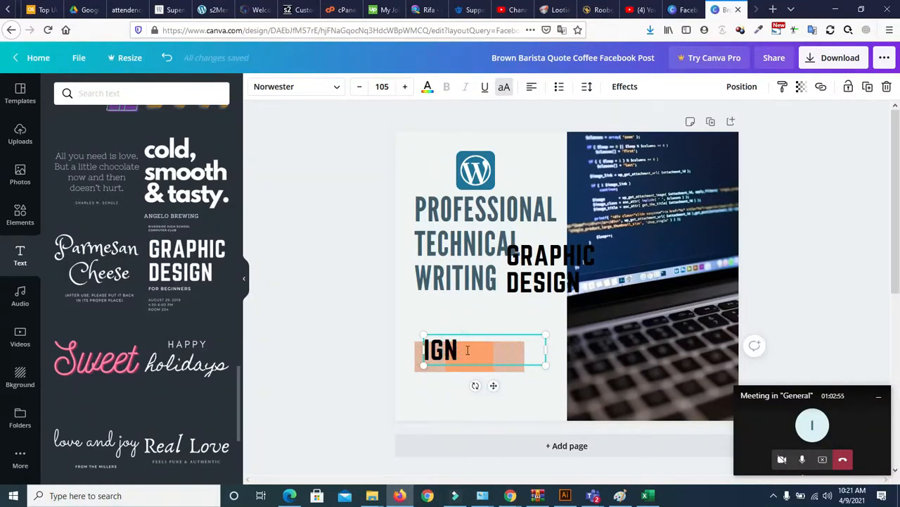
pyautogui.moveTo(465, 350); pyautogui.dragTo(426, 349)
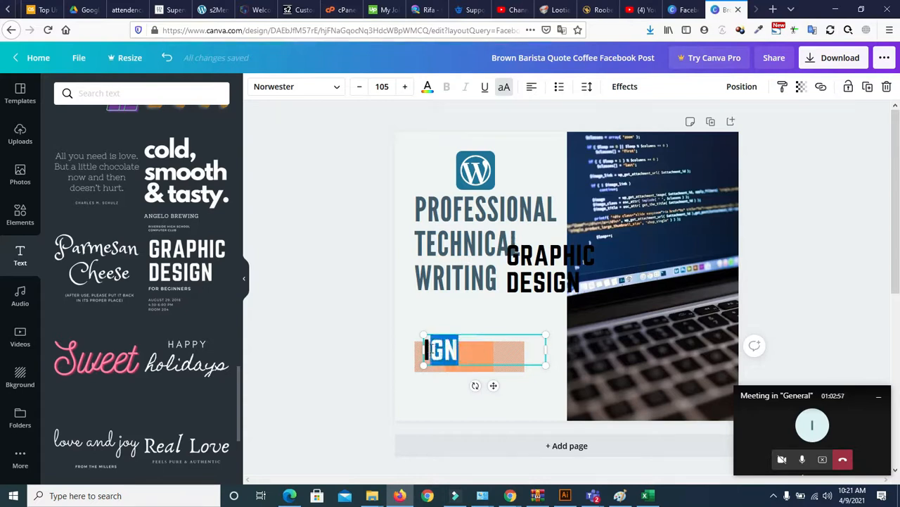
pyautogui.press('BackSpace')
pyautogui.write('ORD')
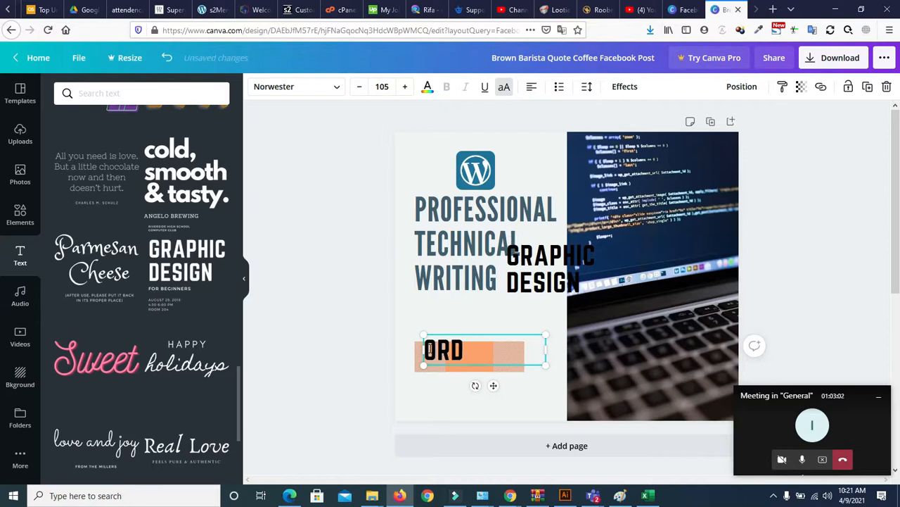
pyautogui.write('ER NOE')
pyautogui.press('BackSpace')
pyautogui.write('W')
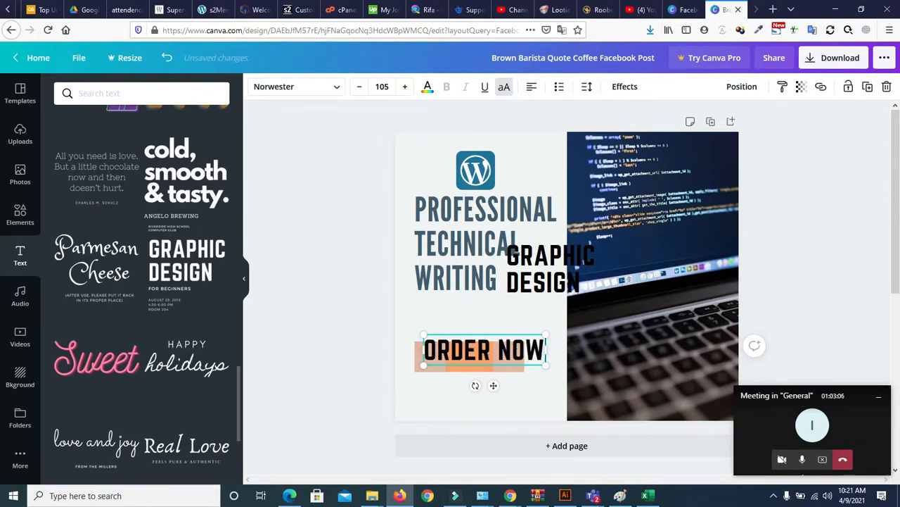
# Step: Reduce the font size of the ORDER NOW text to 85
pyautogui.click(359, 86)
pyautogui.click(359, 86)
pyautogui.click(359, 86)
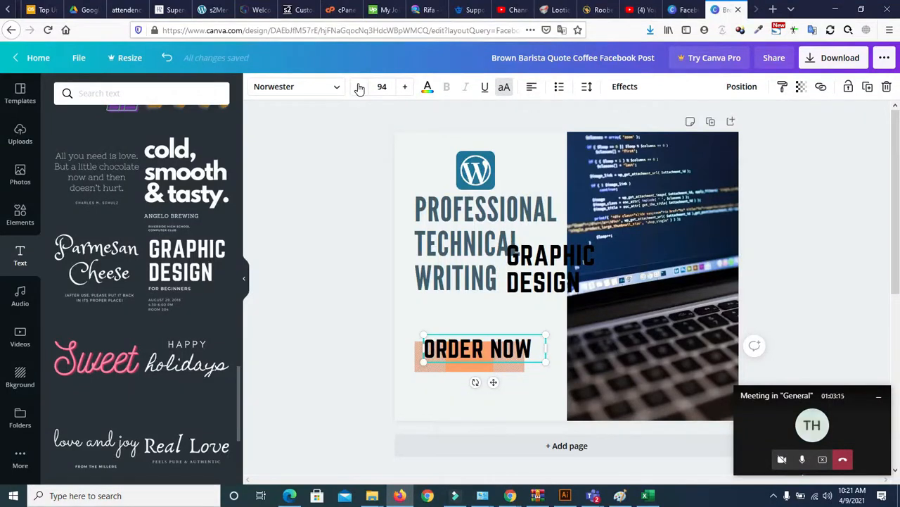
pyautogui.click(359, 87)
pyautogui.click(359, 87)
pyautogui.click(359, 88)
pyautogui.click(358, 87)
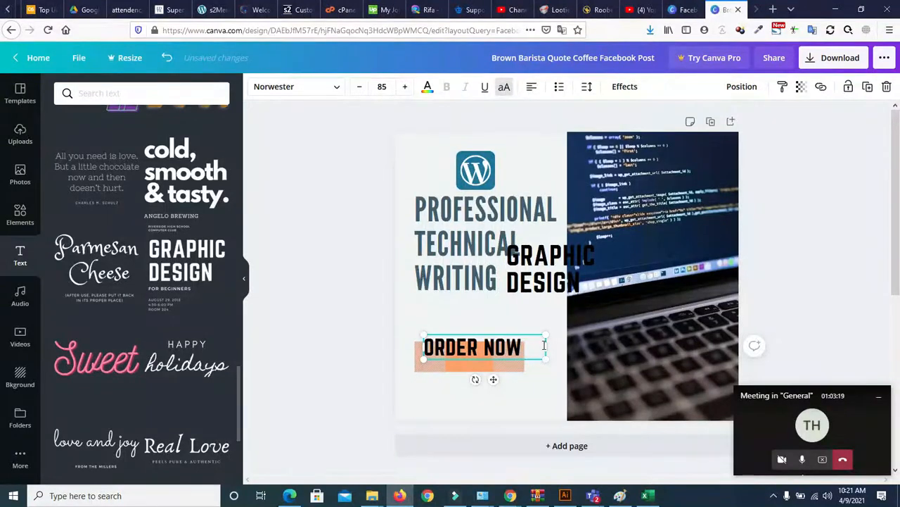
# Step: Reposition the ORDER NOW text so it sits within the height of the orange rectangle
pyautogui.click(437, 303)
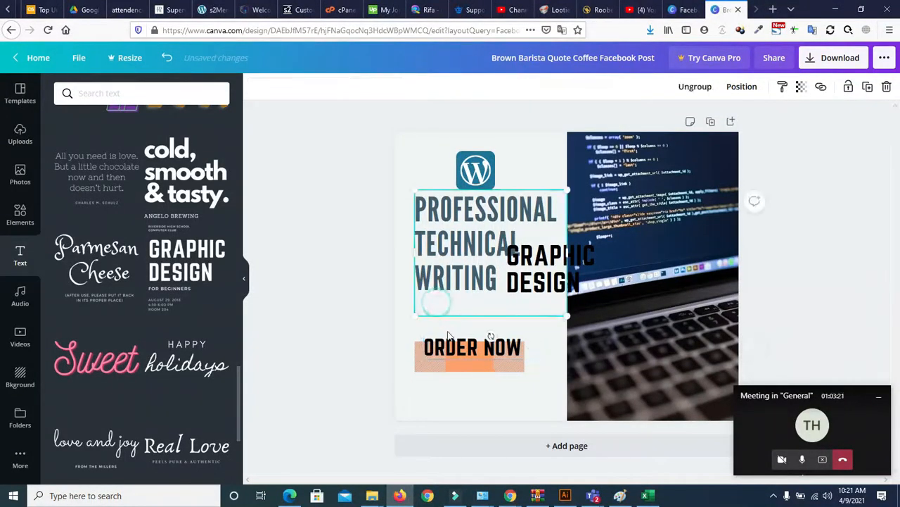
pyautogui.moveTo(448, 345); pyautogui.dragTo(445, 355)
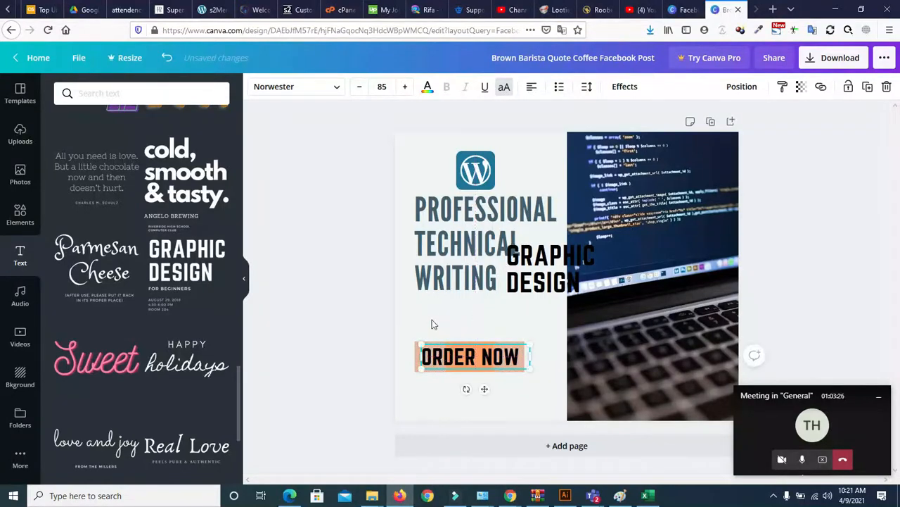
pyautogui.click(431, 321)
pyautogui.click(434, 359)
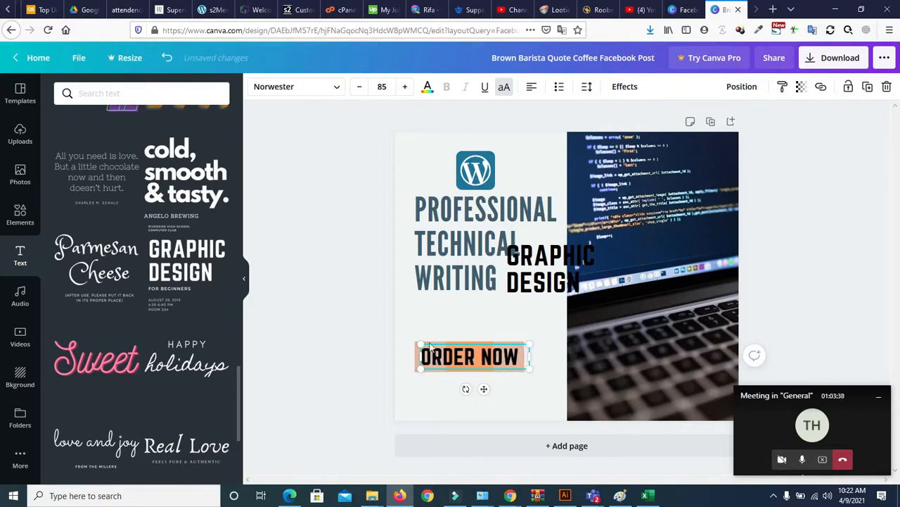
pyautogui.click(400, 309)
# Step: Delete the leftover Graphic Design title that overlaps the heading and the photo
pyautogui.click(569, 257)
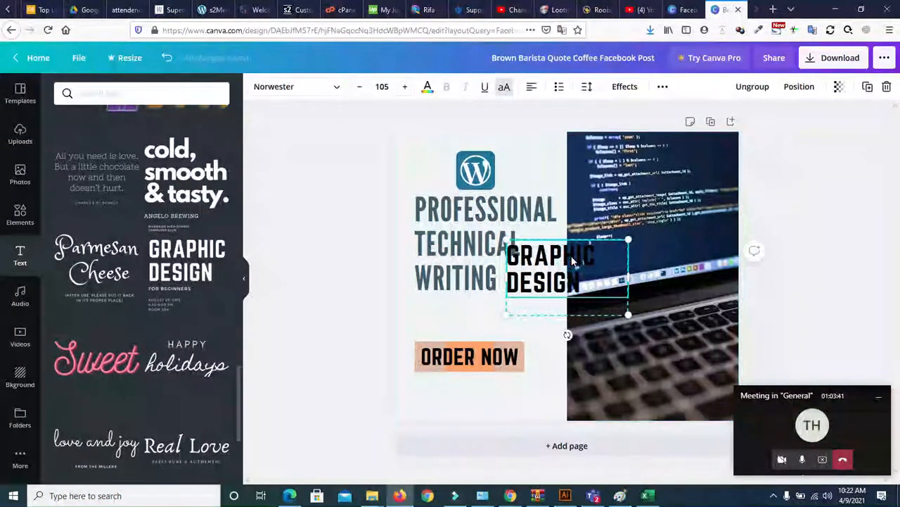
pyautogui.press('Delete')
pyautogui.click(451, 324)
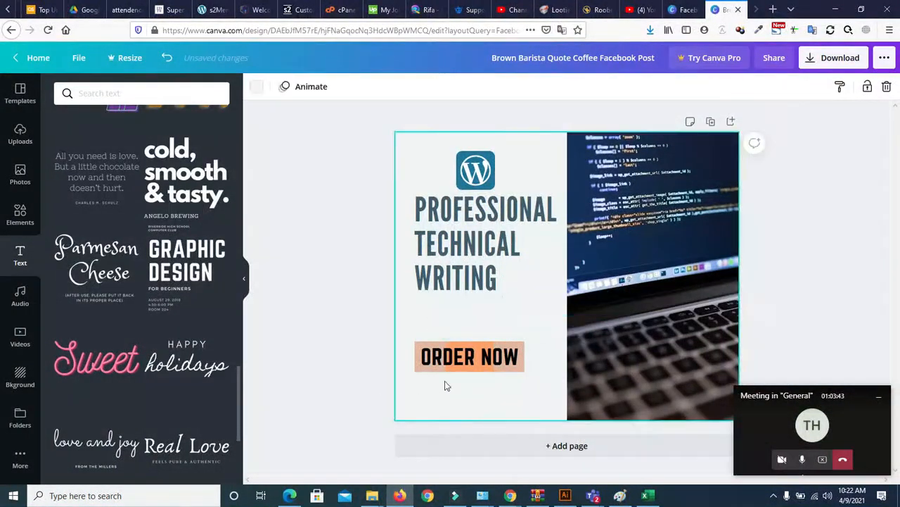
# Step: Reduce the font size of the ORDER NOW text to 79 so it fits inside the orange rectangle
pyautogui.click(454, 361)
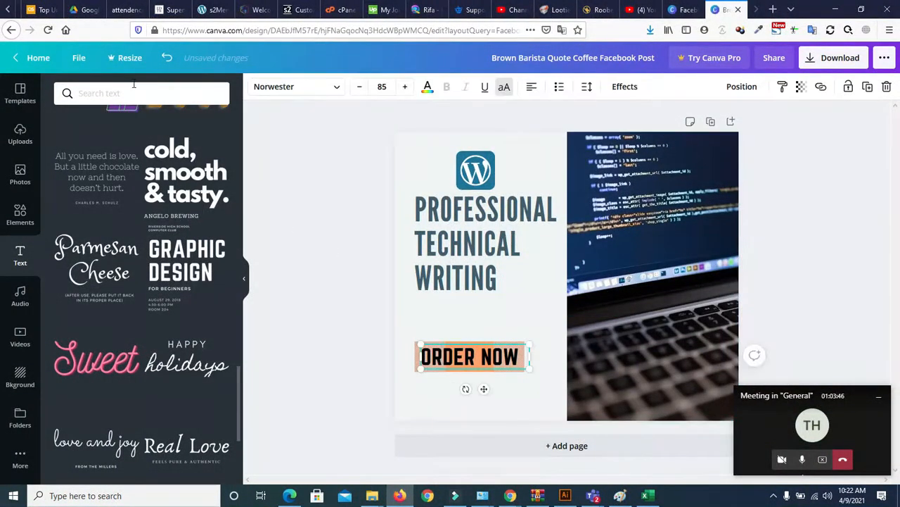
pyautogui.click(360, 87)
pyautogui.click(360, 86)
pyautogui.click(359, 86)
pyautogui.click(359, 87)
pyautogui.click(359, 86)
pyautogui.click(360, 87)
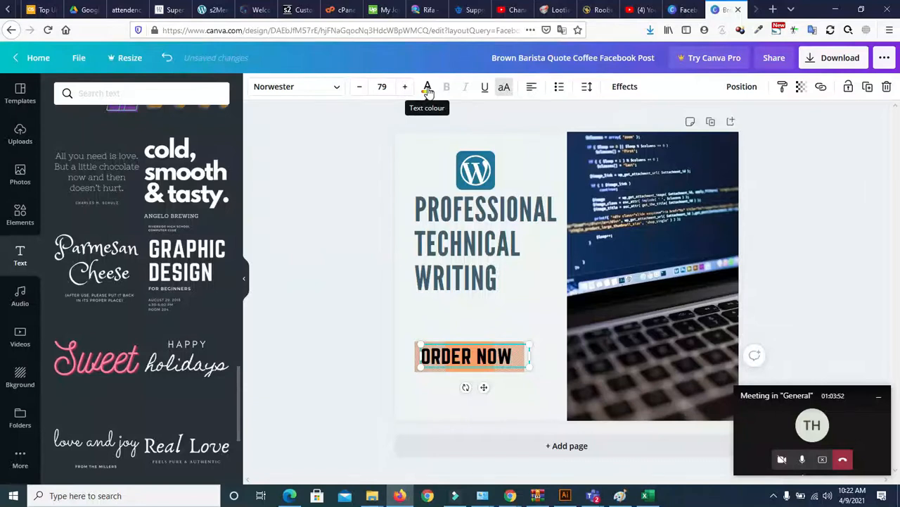
pyautogui.click(398, 318)
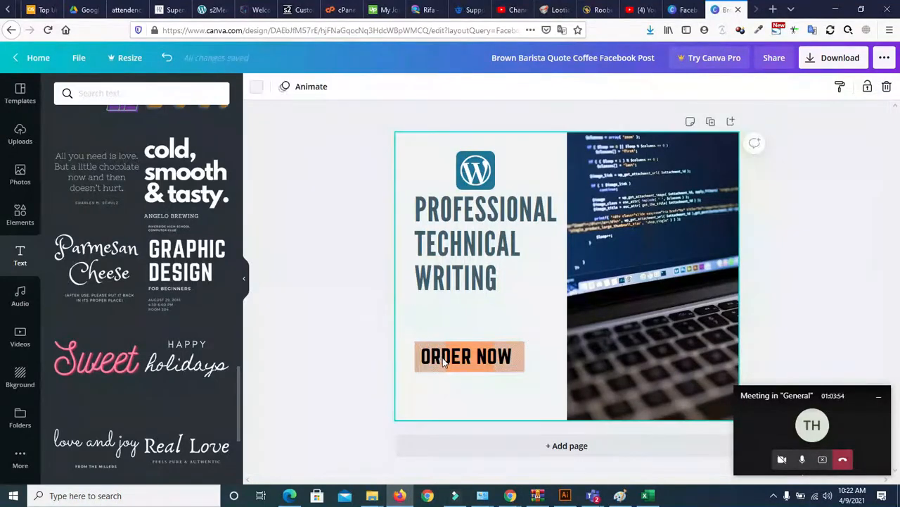
# Step: Nudge the ORDER NOW text slightly right and down to centre it on the orange rectangle
pyautogui.click(443, 358)
pyautogui.press('Right')
pyautogui.press('Right')
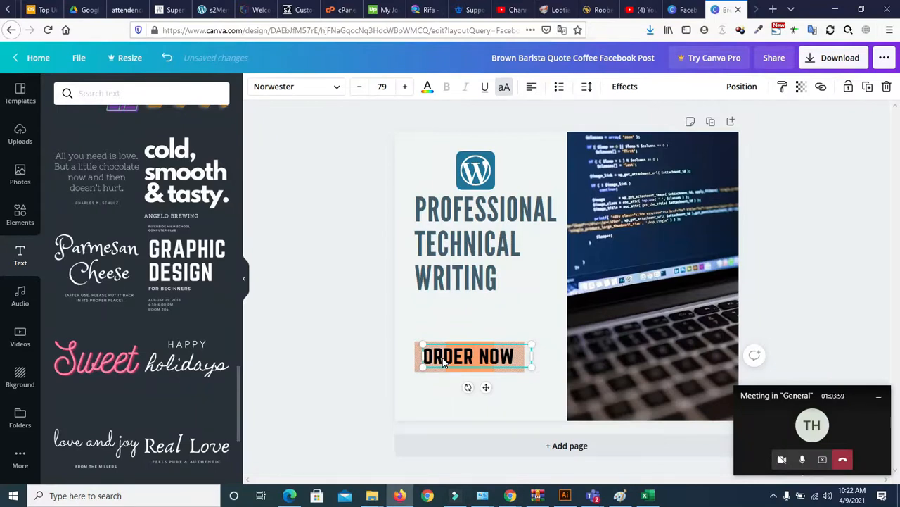
pyautogui.click(425, 301)
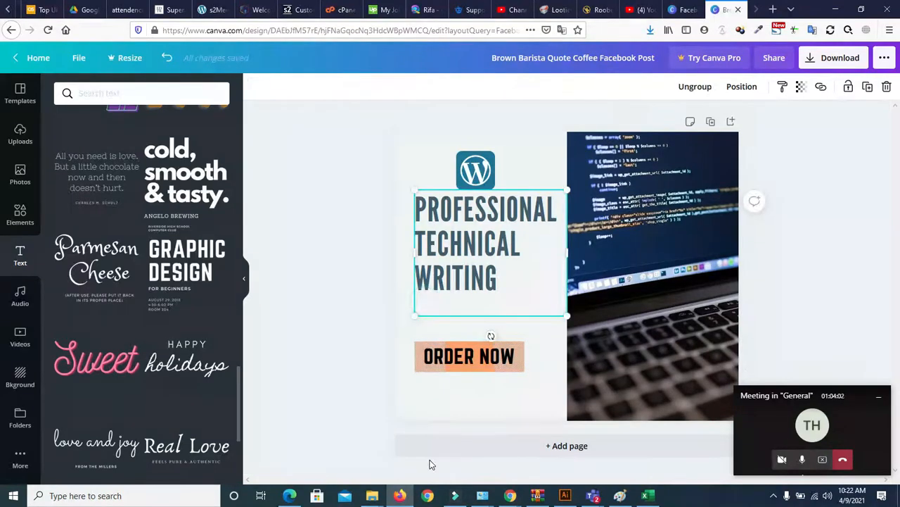
pyautogui.click(478, 361)
pyautogui.press('Down')
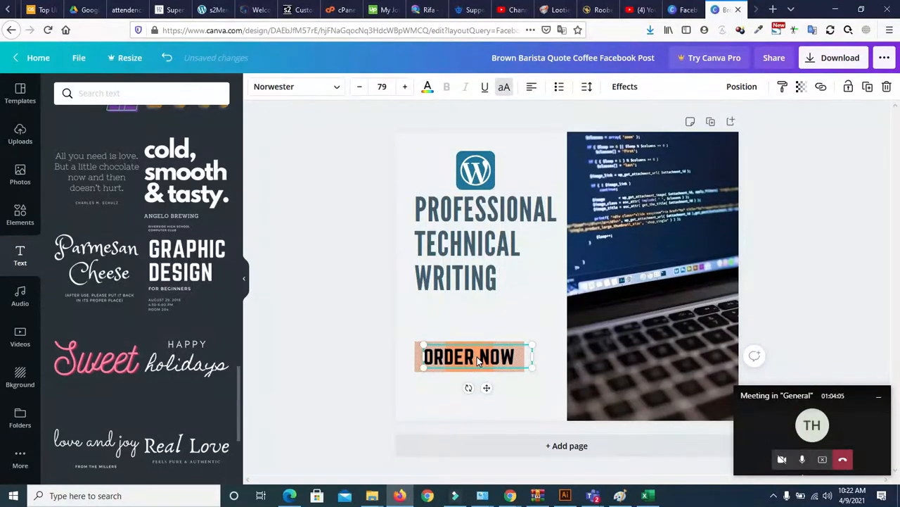
pyautogui.click(463, 313)
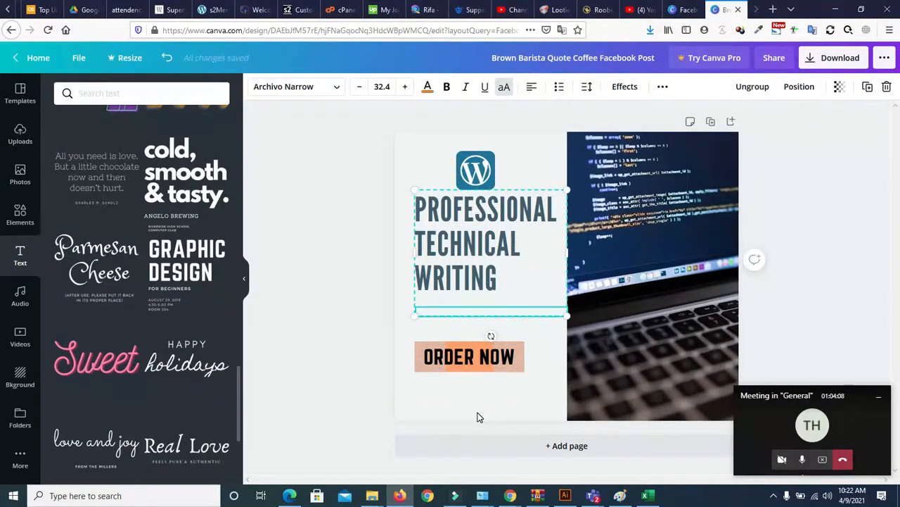
# Step: Try white, grey, blue, pink and purple among other text colours on ORDER NOW, and set it back to black
pyautogui.click(464, 361)
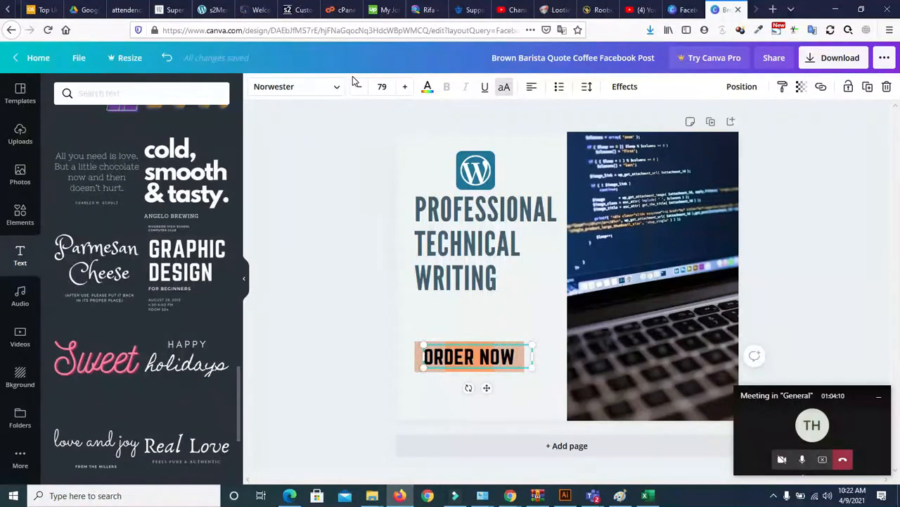
pyautogui.click(427, 88)
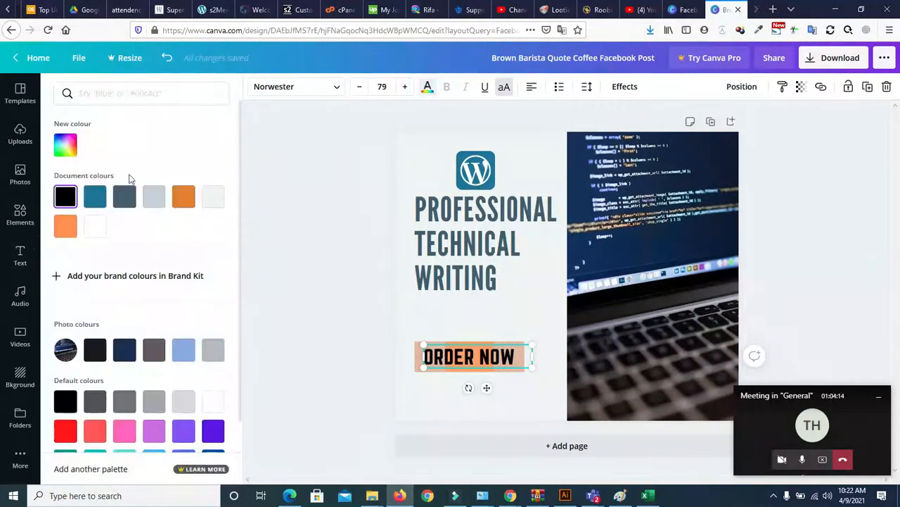
pyautogui.click(95, 226)
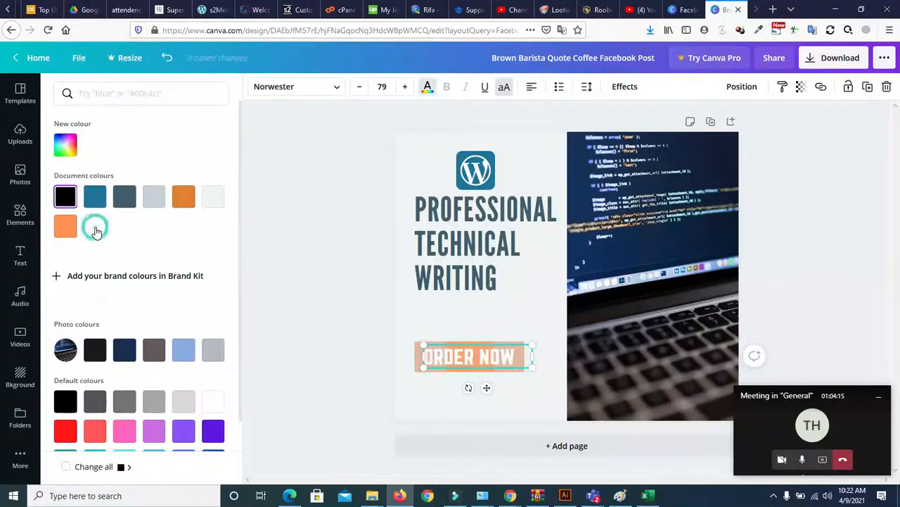
pyautogui.click(153, 196)
pyautogui.click(185, 197)
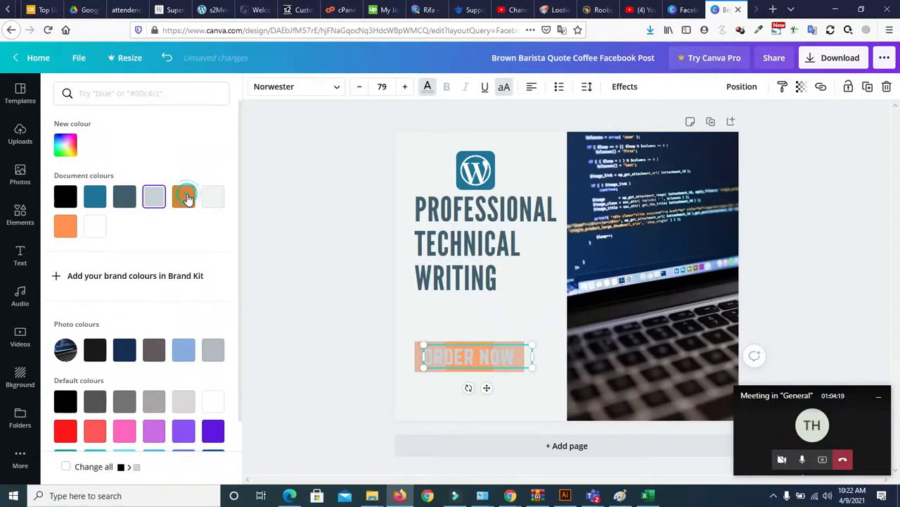
pyautogui.click(213, 196)
pyautogui.click(99, 199)
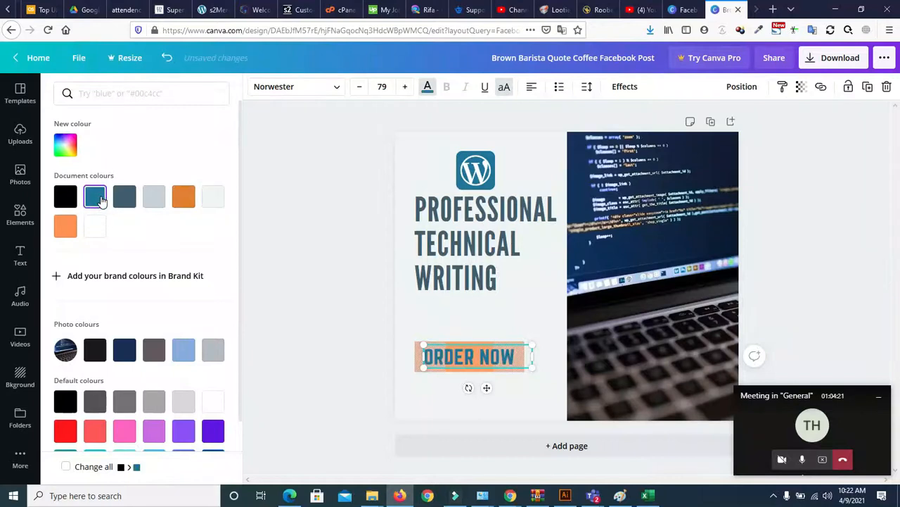
pyautogui.click(66, 202)
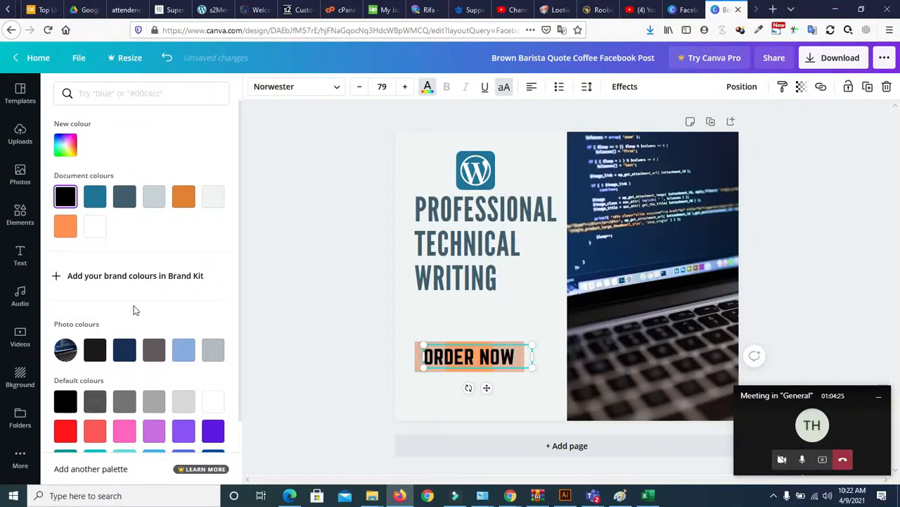
pyautogui.click(184, 403)
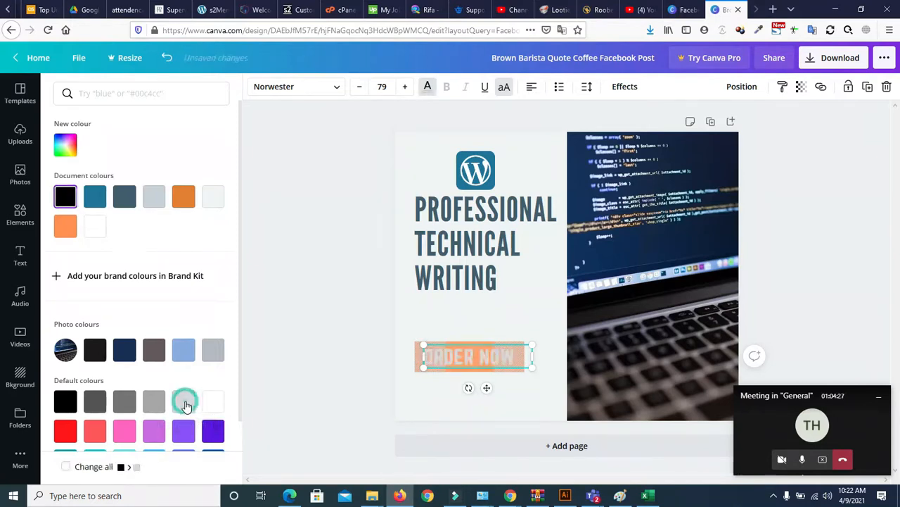
pyautogui.click(161, 431)
pyautogui.click(95, 430)
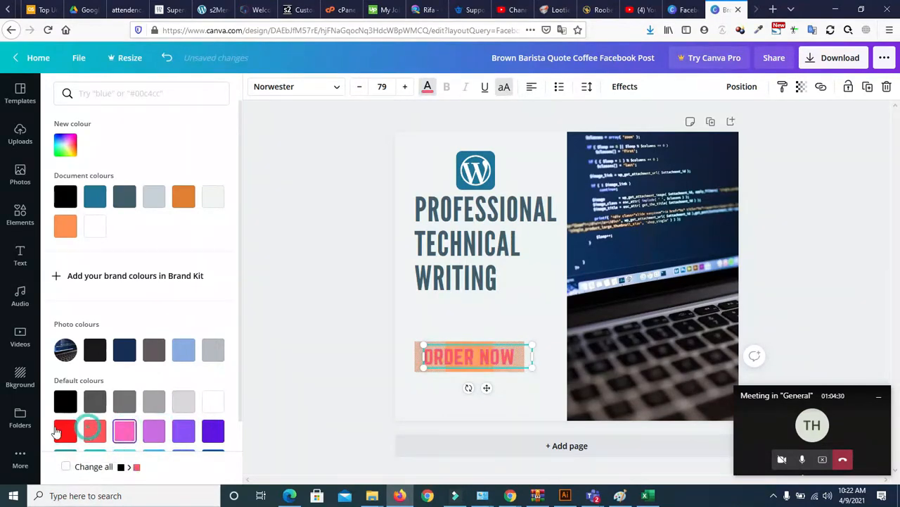
pyautogui.click(213, 431)
pyautogui.click(65, 196)
pyautogui.click(406, 298)
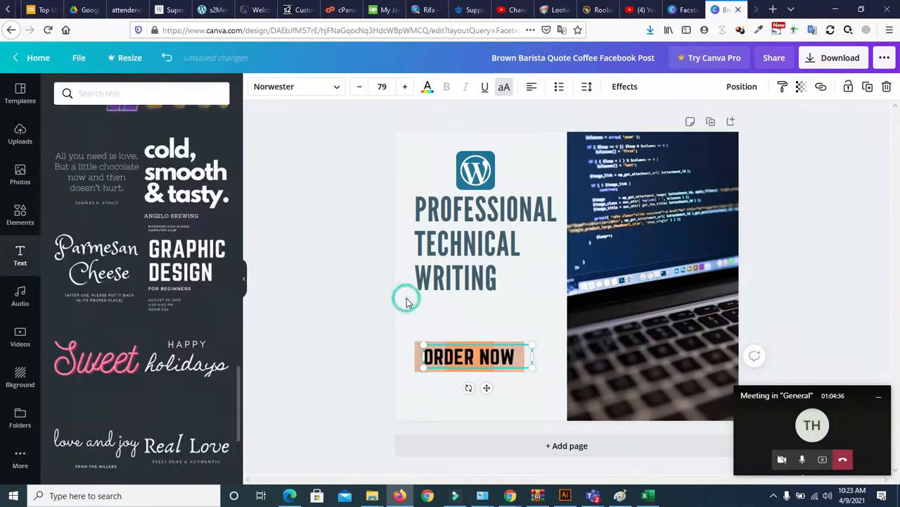
pyautogui.click(469, 308)
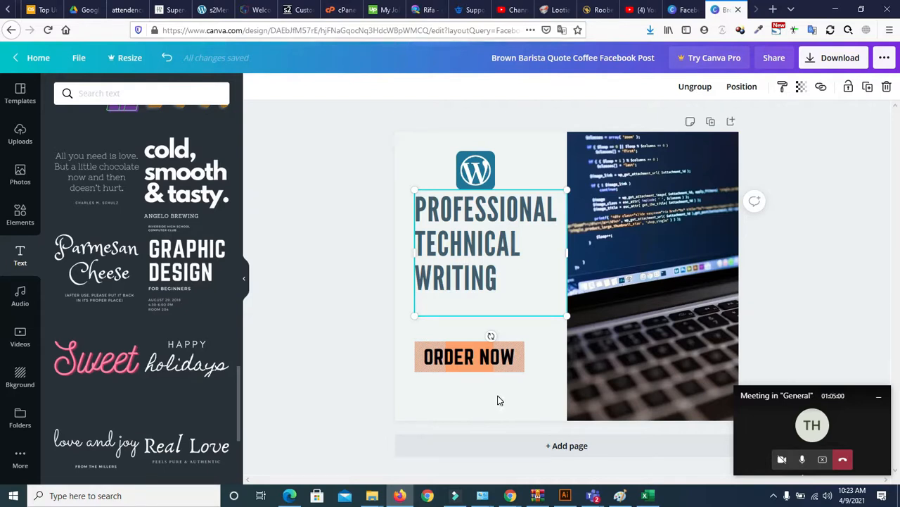
pyautogui.click(461, 357)
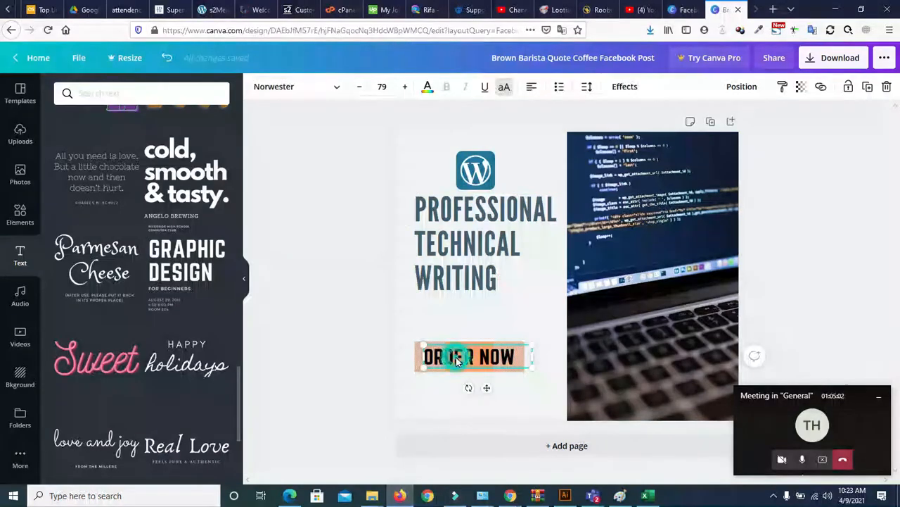
# Step: Change the ORDER NOW font to Lovelo and reduce its size to 67 so the text fits on one line
pyautogui.click(333, 90)
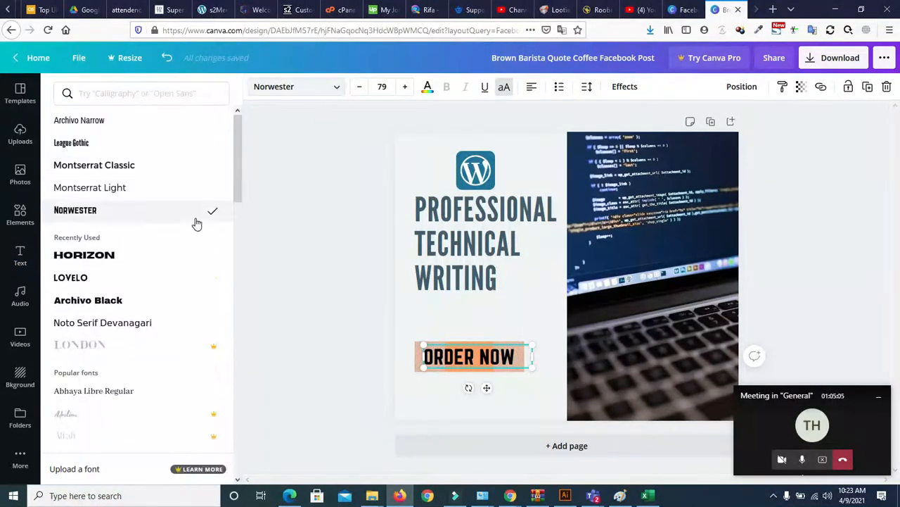
pyautogui.click(88, 280)
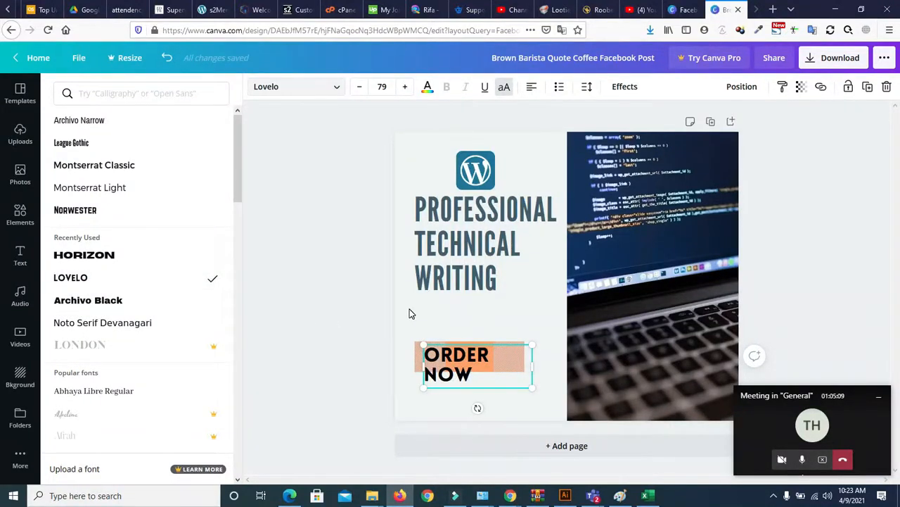
pyautogui.click(360, 86)
pyautogui.click(359, 86)
pyautogui.click(359, 86)
pyautogui.click(359, 87)
pyautogui.click(359, 86)
pyautogui.click(359, 86)
pyautogui.click(359, 87)
pyautogui.click(359, 87)
pyautogui.click(360, 86)
pyautogui.click(359, 87)
pyautogui.click(359, 87)
pyautogui.click(360, 87)
# Step: Move the ORDER NOW text onto the orange rectangle and nudge it right and down to centre it
pyautogui.moveTo(465, 357); pyautogui.dragTo(459, 359)
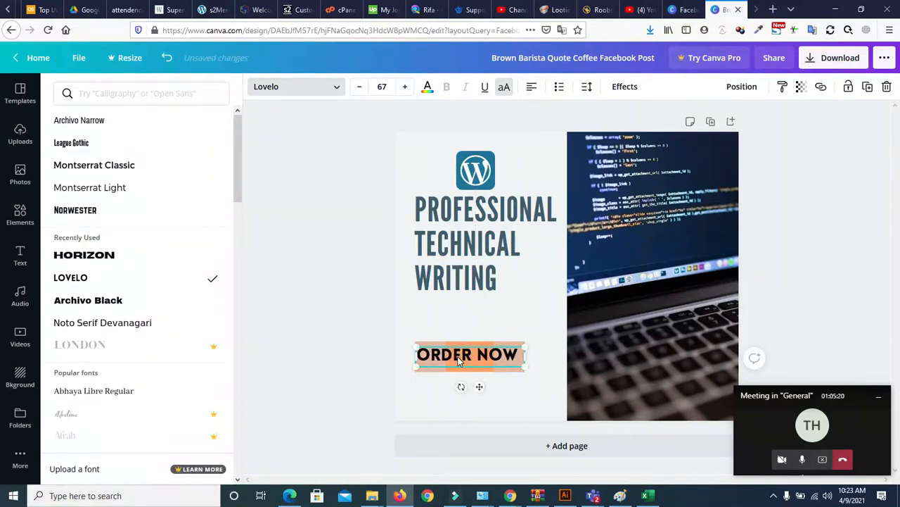
pyautogui.press('Right')
pyautogui.press('Right')
pyautogui.press('Right')
pyautogui.press('Down')
pyautogui.click(408, 311)
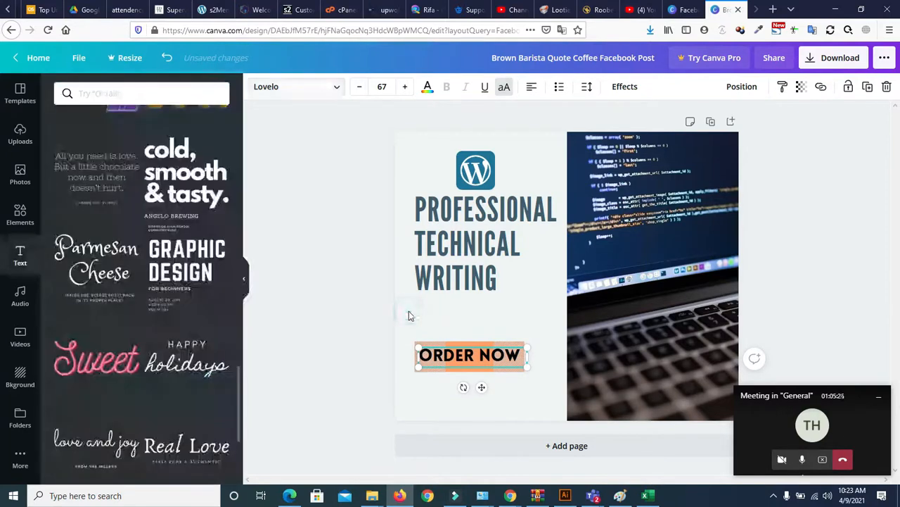
pyautogui.click(490, 361)
pyautogui.click(490, 358)
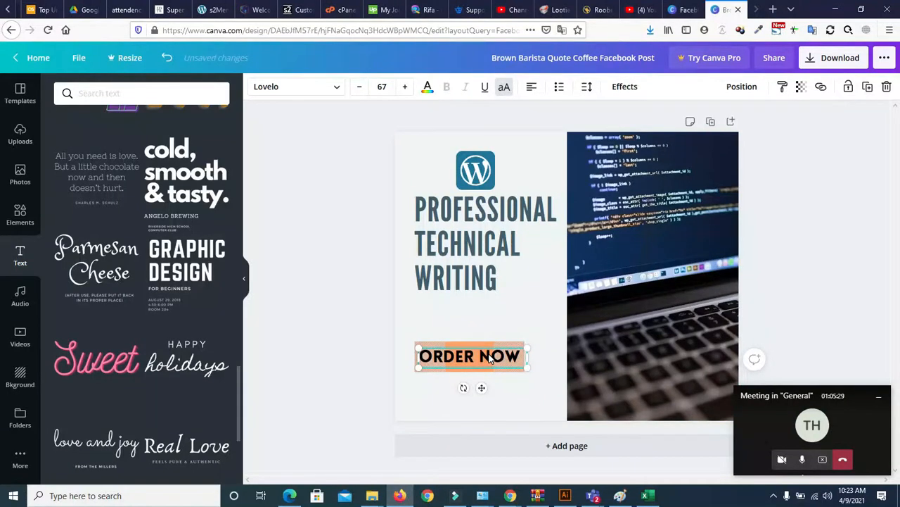
pyautogui.click(432, 309)
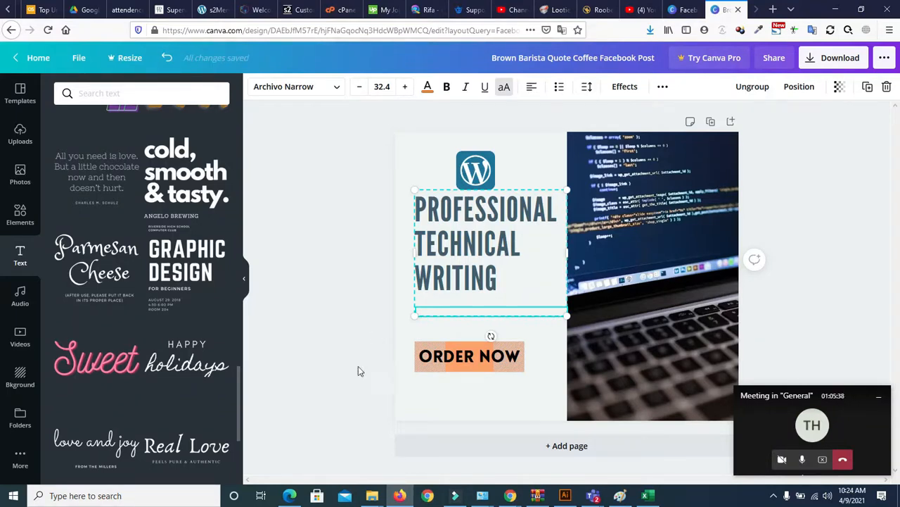
pyautogui.click(465, 395)
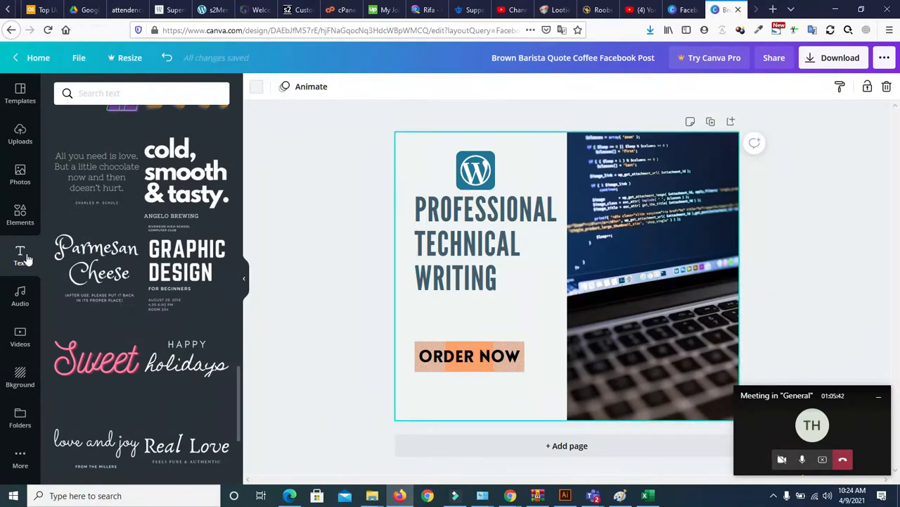
# Step: Add a cut-corner rectangle from the shapes and place it as a wide bar between the heading and ORDER NOW
pyautogui.click(20, 217)
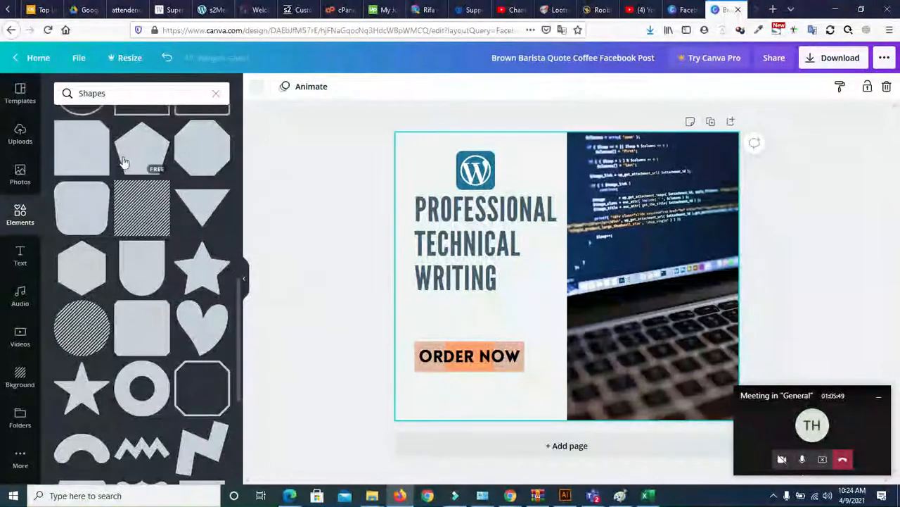
pyautogui.scroll(1, 239, 285)
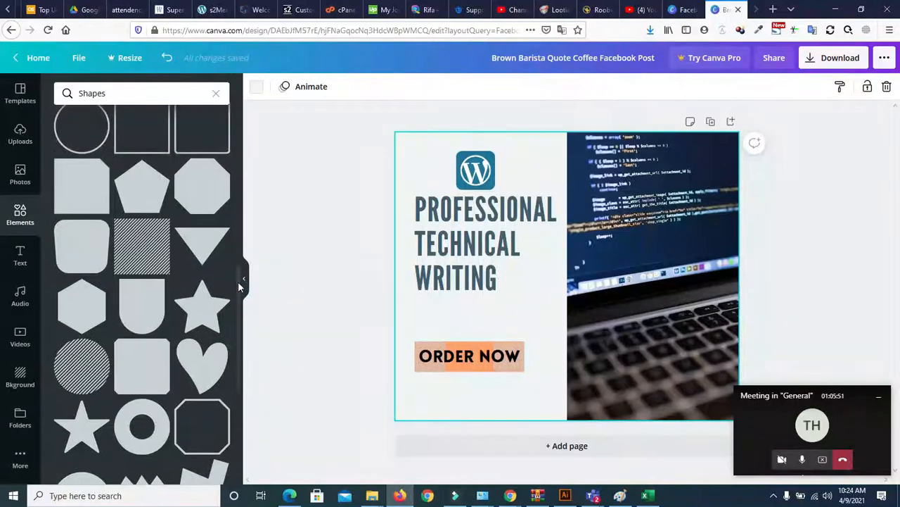
pyautogui.click(144, 348)
pyautogui.moveTo(568, 353); pyautogui.dragTo(439, 316)
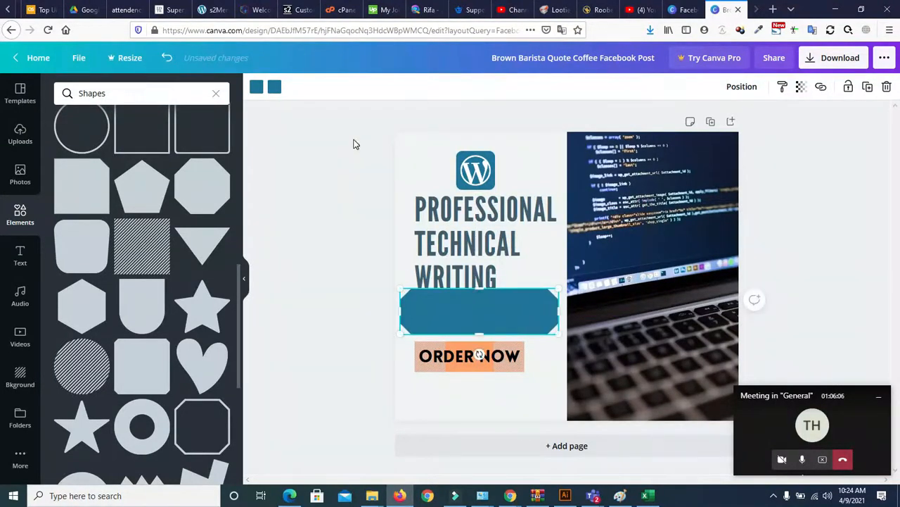
# Step: Try orange as the bar's first colour and grey, purple, teal, turquoise and light orange among others as its second, and delete the bar
pyautogui.click(256, 87)
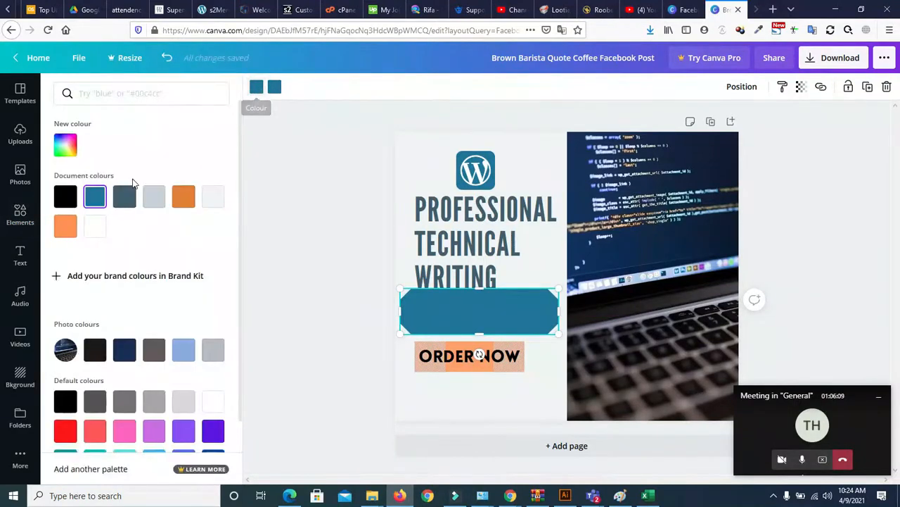
pyautogui.click(184, 197)
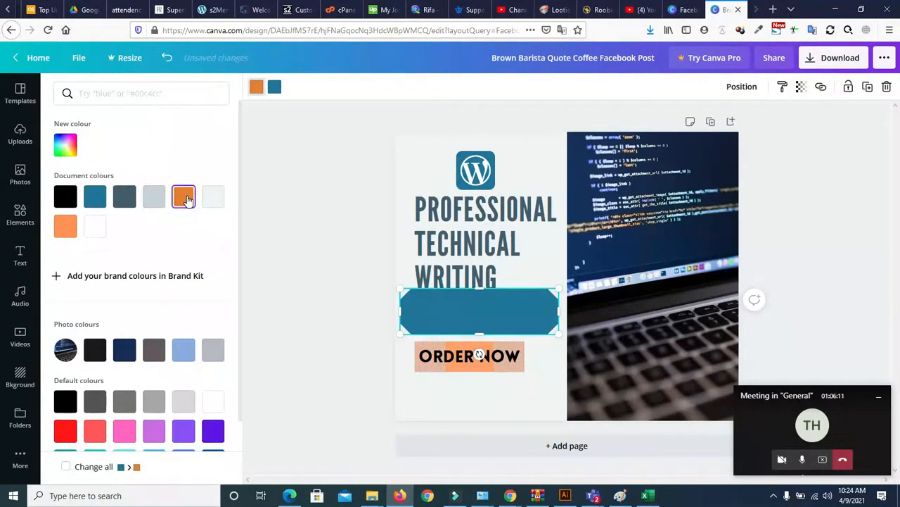
pyautogui.click(274, 87)
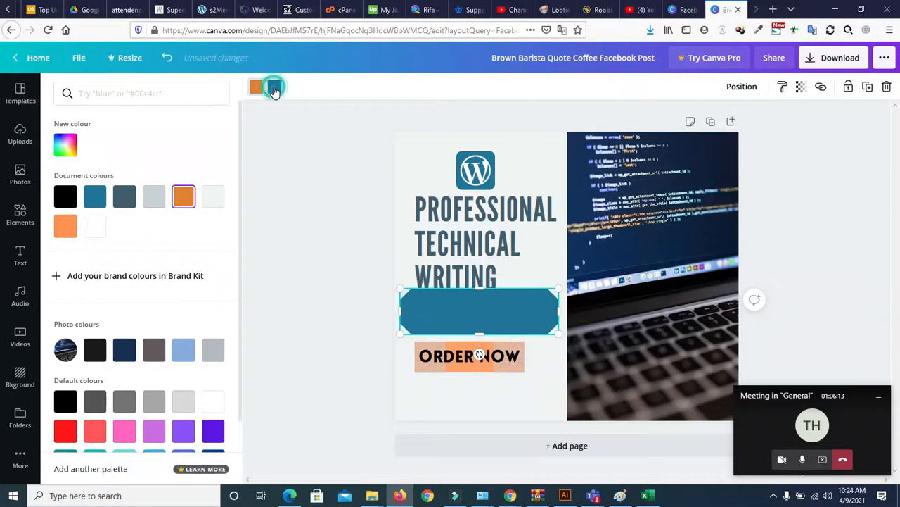
pyautogui.click(126, 407)
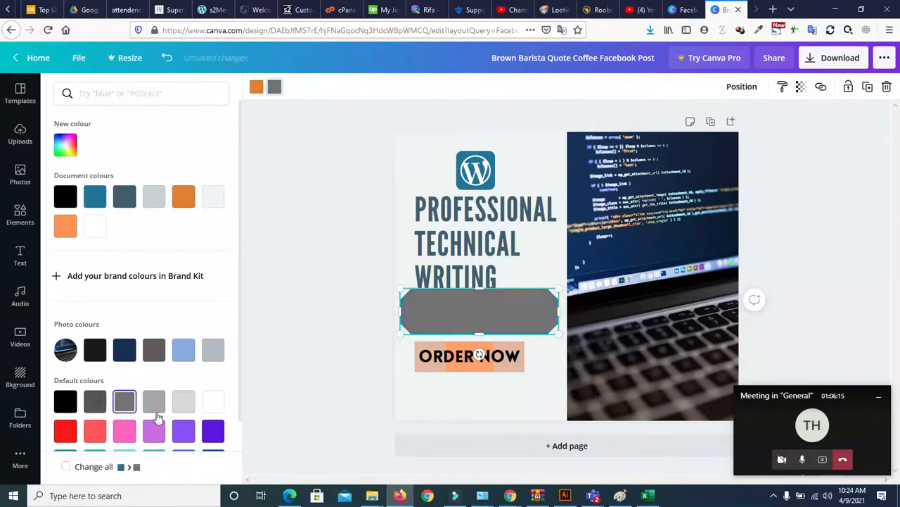
pyautogui.click(184, 427)
pyautogui.scroll(-2, 237, 403)
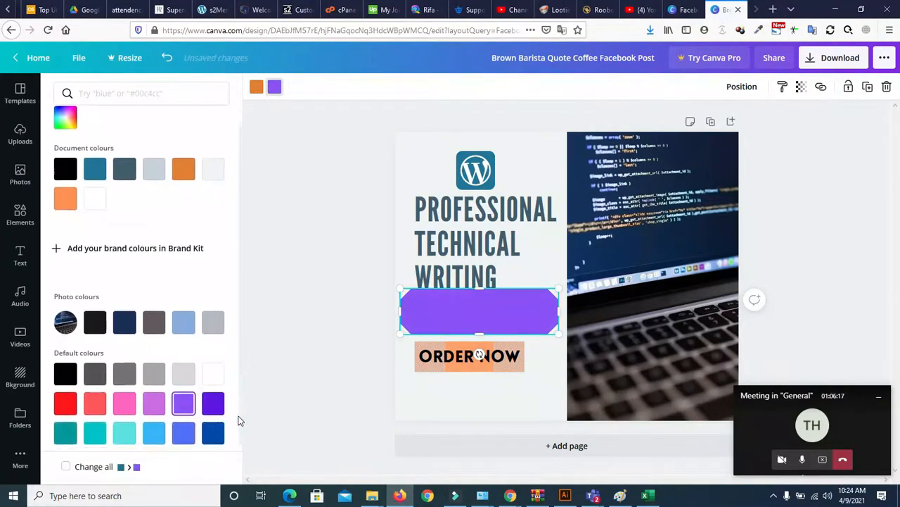
pyautogui.click(211, 363)
pyautogui.click(212, 391)
pyautogui.click(212, 421)
pyautogui.click(184, 421)
pyautogui.click(95, 421)
pyautogui.click(65, 420)
pyautogui.click(66, 392)
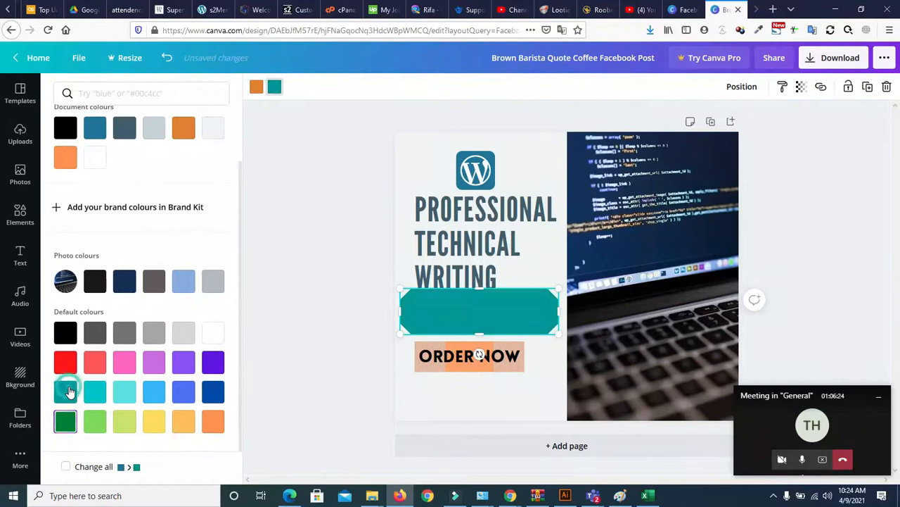
pyautogui.click(124, 362)
pyautogui.click(125, 391)
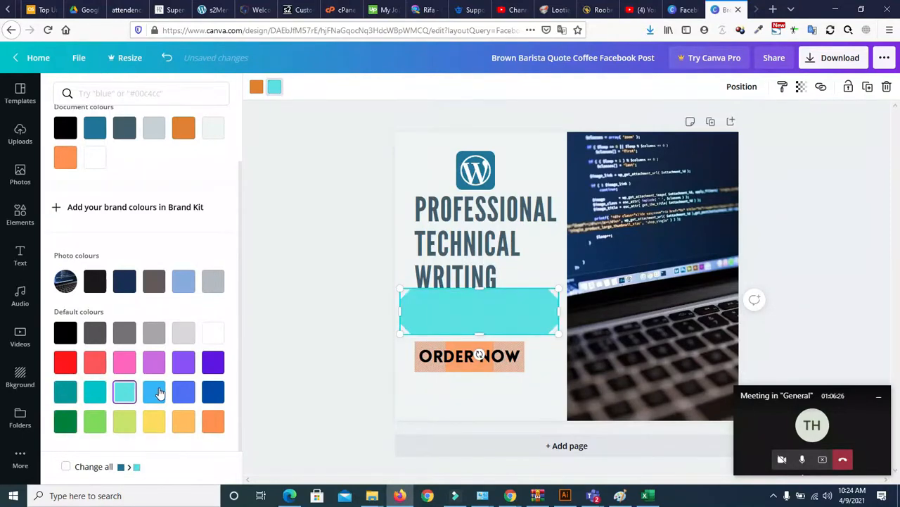
pyautogui.click(184, 420)
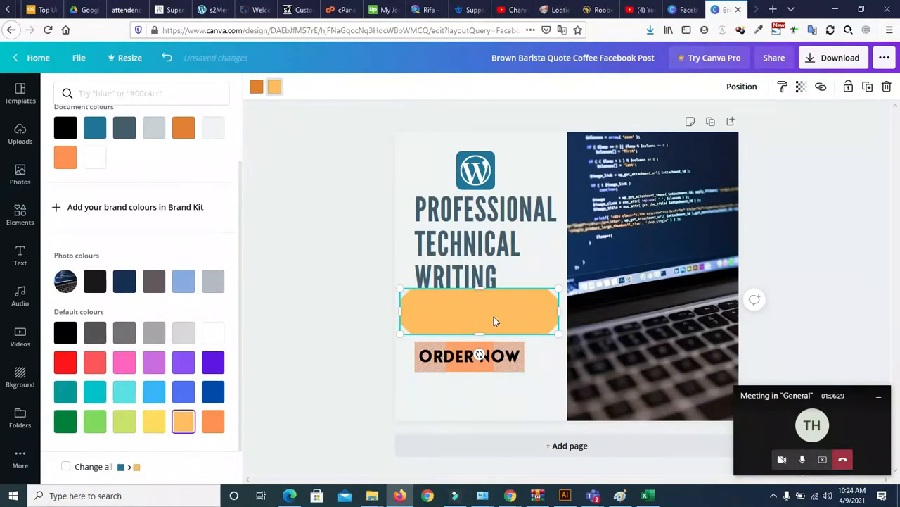
pyautogui.press('Delete')
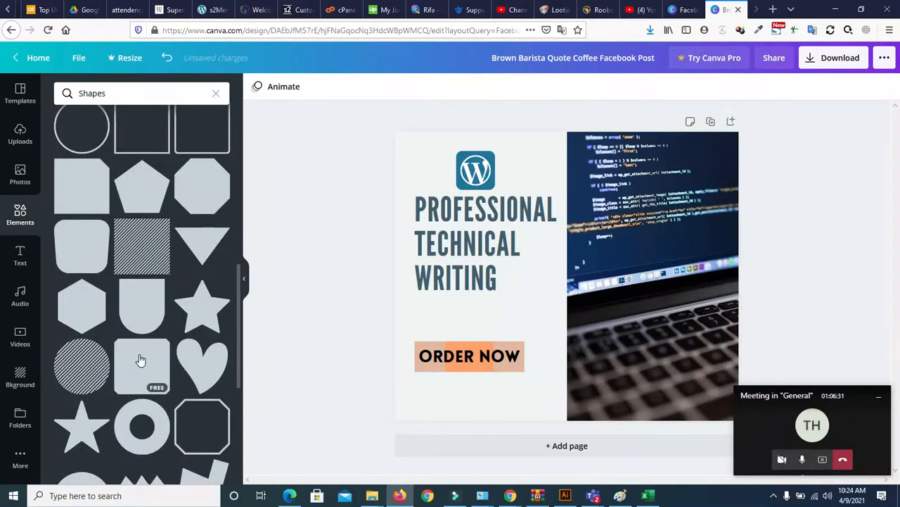
# Step: Try an ornamental line frame from the shapes, fitted around the heading across the light panel, and delete it
pyautogui.moveTo(239, 312); pyautogui.dragTo(239, 387)
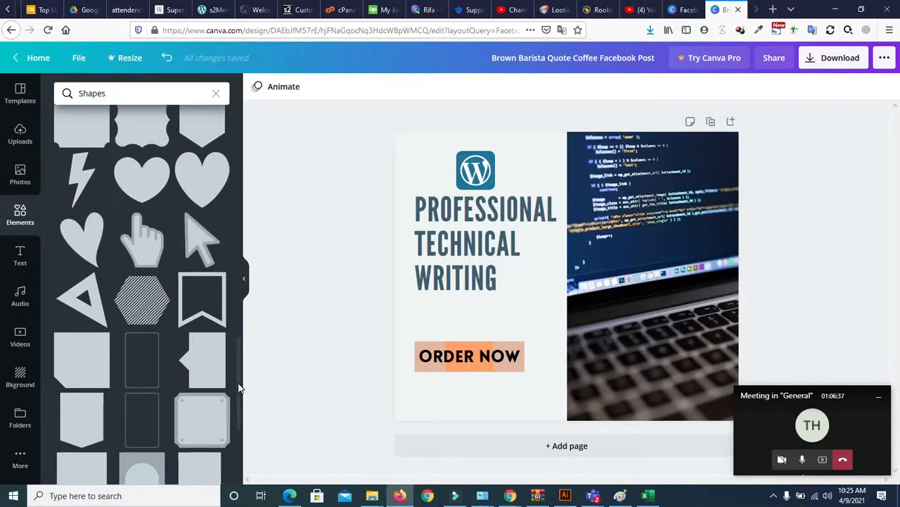
pyautogui.moveTo(237, 387); pyautogui.dragTo(236, 425)
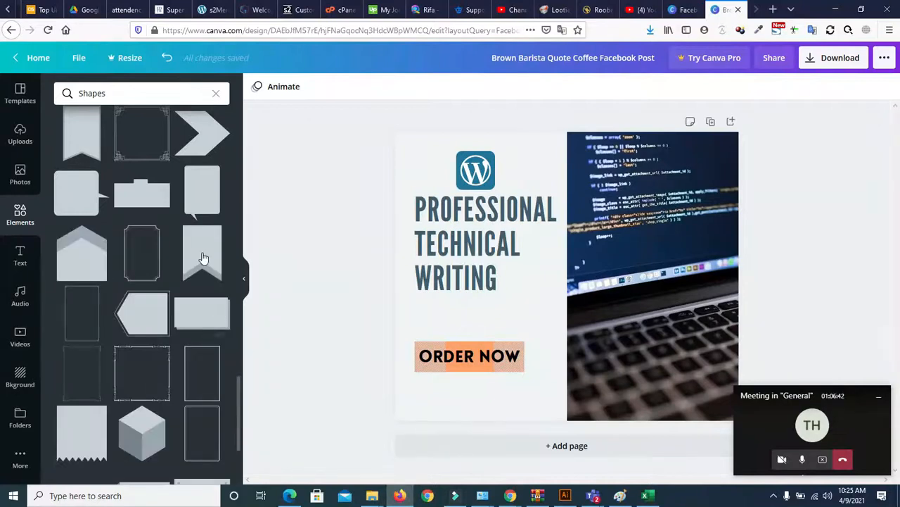
pyautogui.click(164, 367)
pyautogui.moveTo(566, 200); pyautogui.dragTo(563, 275)
pyautogui.moveTo(567, 271); pyautogui.dragTo(464, 215)
pyautogui.moveTo(548, 233); pyautogui.dragTo(568, 238)
pyautogui.moveTo(394, 239)
pyautogui.mouseDown()
pyautogui.moveTo(410, 239)
pyautogui.moveTo(396, 239)
pyautogui.mouseUp()
pyautogui.click(354, 195)
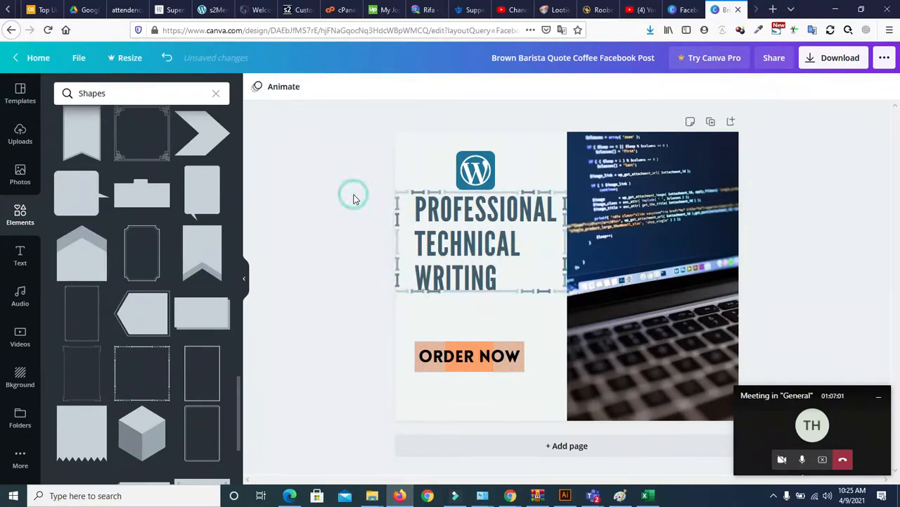
pyautogui.click(402, 191)
pyautogui.press('Delete')
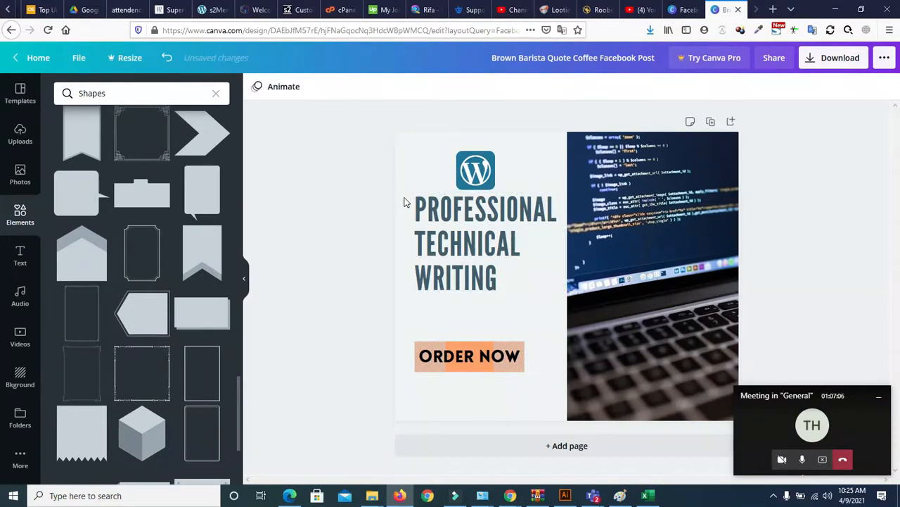
# Step: Reduce the ORDER NOW font size to 56 and centre-align the text in its box
pyautogui.click(443, 360)
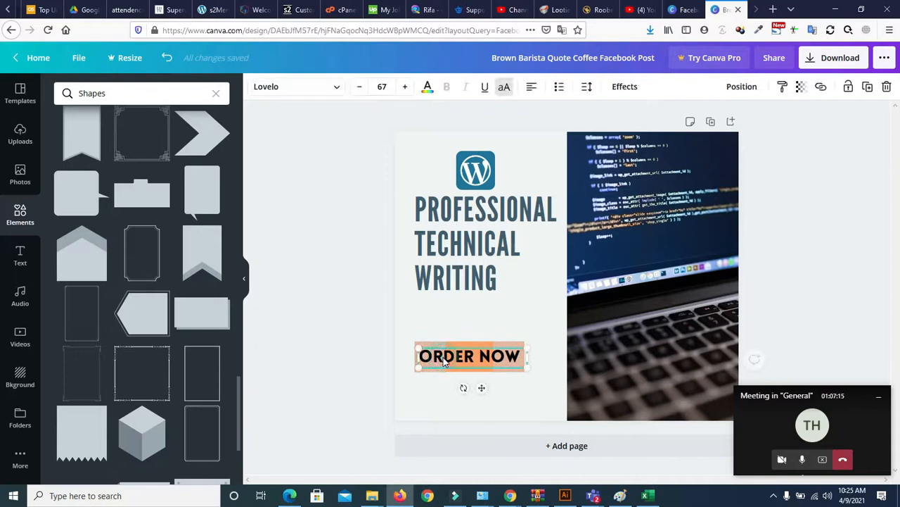
pyautogui.click(360, 89)
pyautogui.click(361, 93)
pyautogui.click(361, 93)
pyautogui.click(362, 95)
pyautogui.click(405, 87)
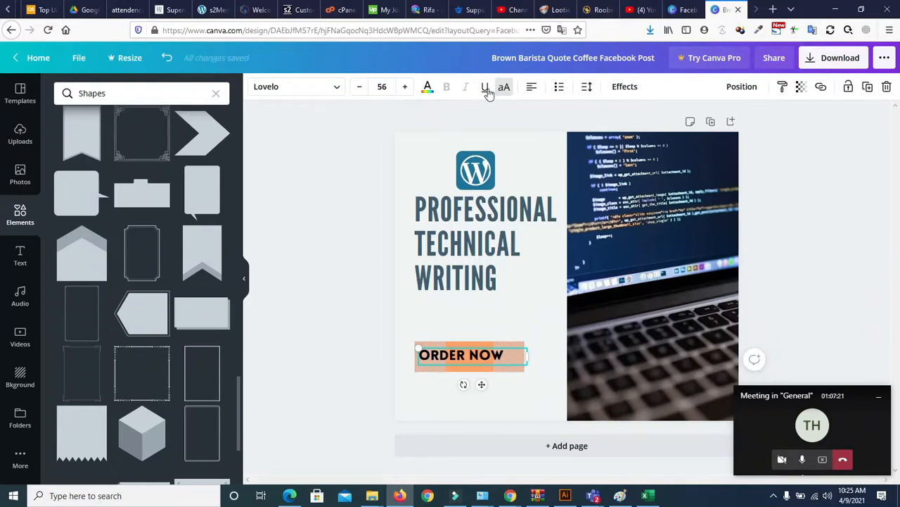
pyautogui.click(531, 88)
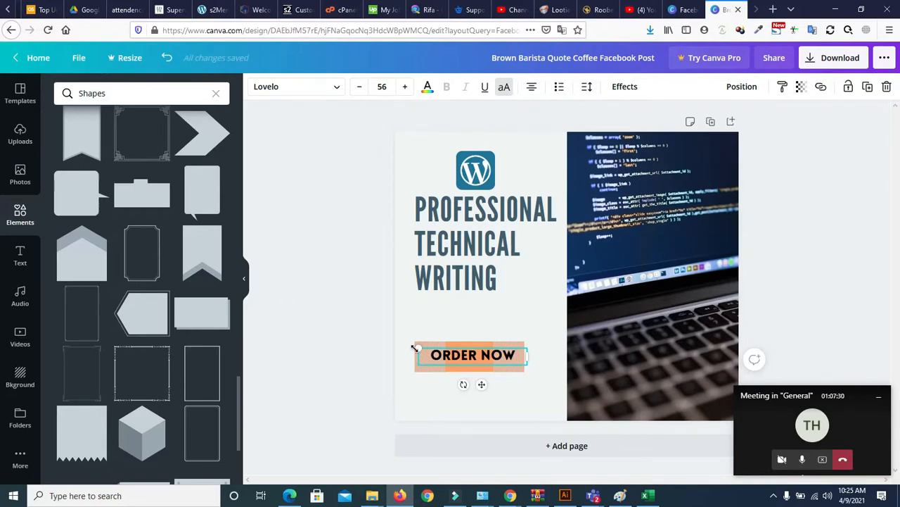
# Step: Select the ORDER NOW text together with its orange rectangle and move them down near the lower edge of the design
pyautogui.click(373, 321)
pyautogui.moveTo(402, 319); pyautogui.dragTo(529, 386)
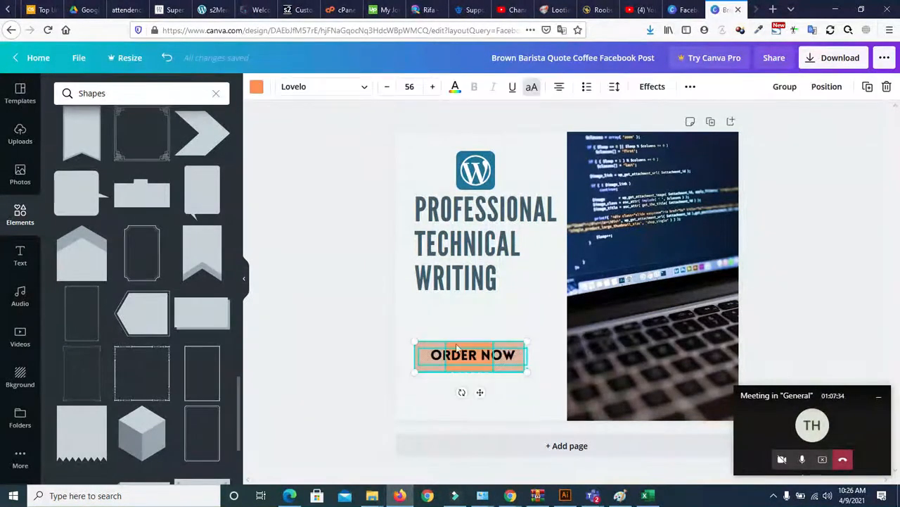
pyautogui.moveTo(396, 298); pyautogui.dragTo(491, 358)
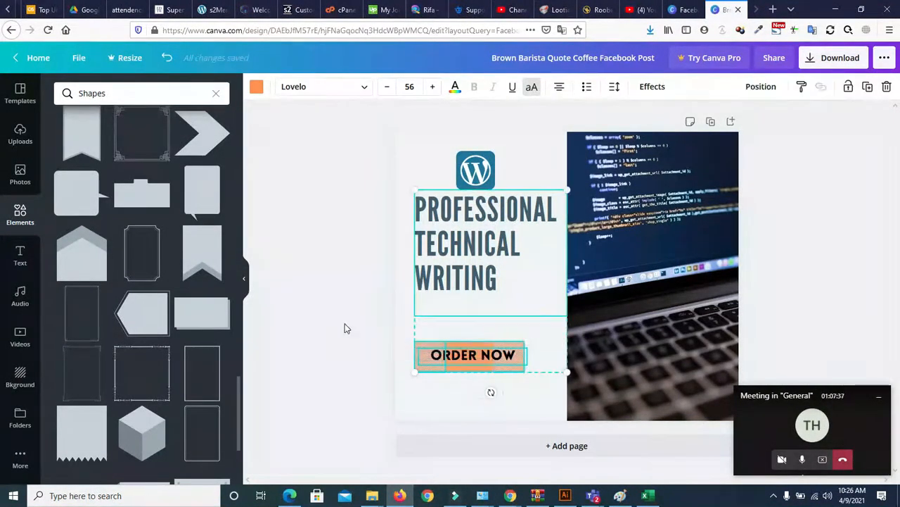
pyautogui.click(341, 321)
pyautogui.moveTo(398, 322); pyautogui.dragTo(549, 403)
pyautogui.moveTo(485, 369); pyautogui.dragTo(487, 399)
pyautogui.click(381, 326)
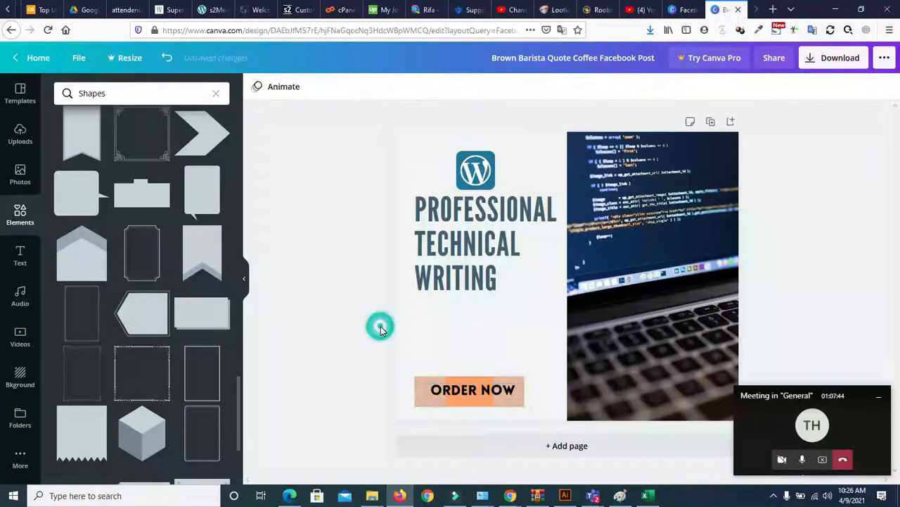
# Step: Shift the ORDER NOW text slightly left and down to centre it on the orange rectangle
pyautogui.click(451, 390)
pyautogui.moveTo(451, 392); pyautogui.dragTo(449, 392)
pyautogui.click(356, 299)
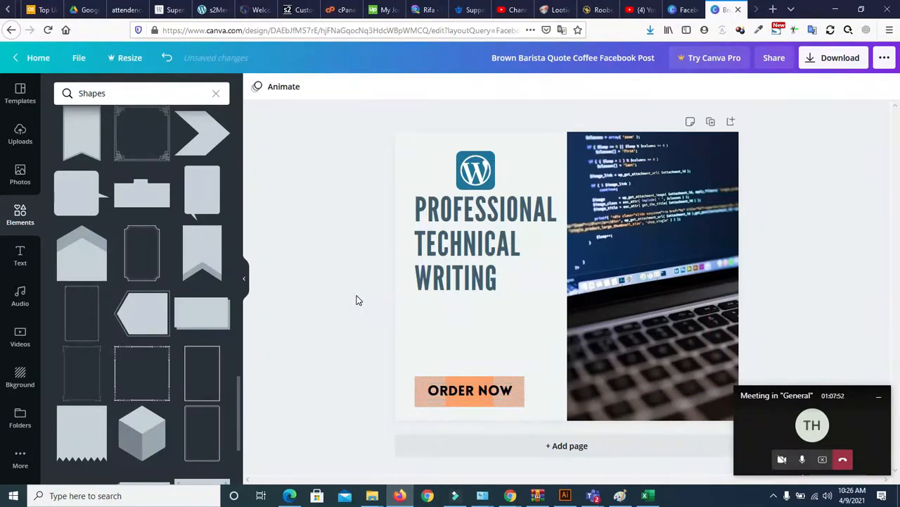
pyautogui.click(442, 392)
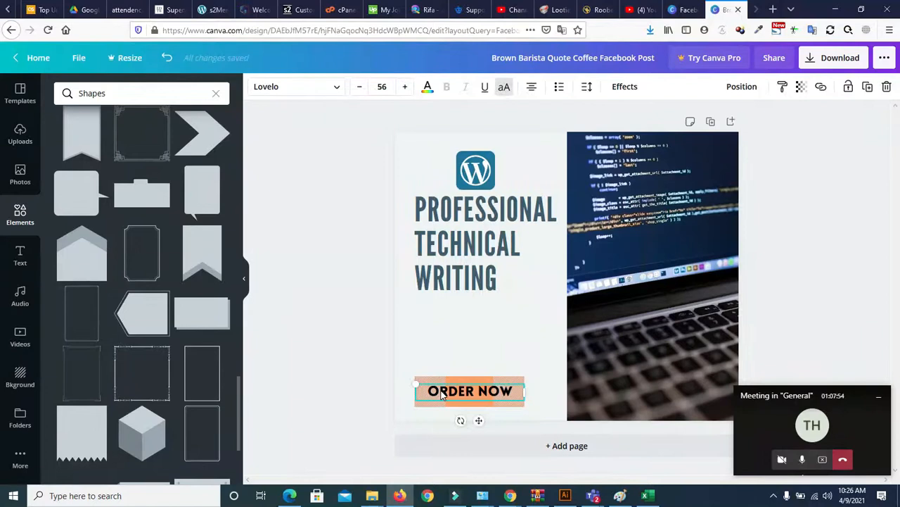
pyautogui.click(371, 327)
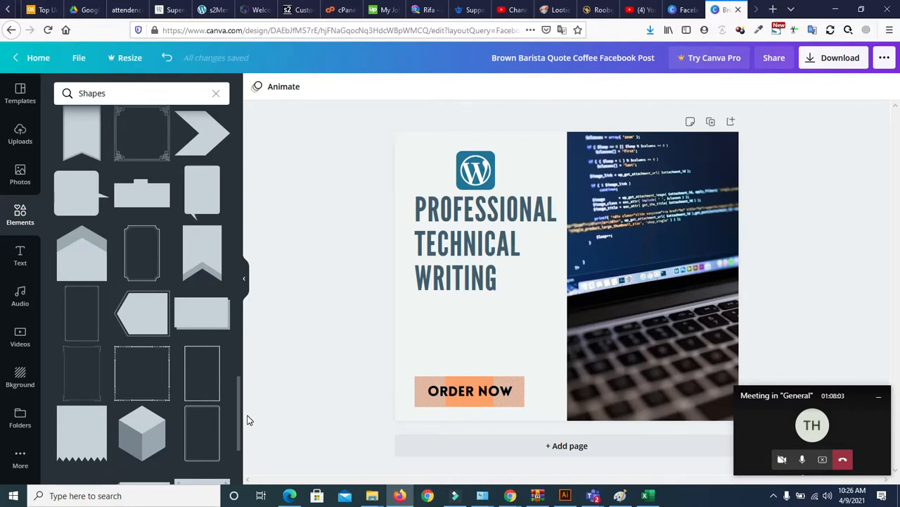
# Step: Add the zigzag-edged shape, rotate it so the teeth face the heading, and narrow it to a strip along the photo's inner edge
pyautogui.click(84, 438)
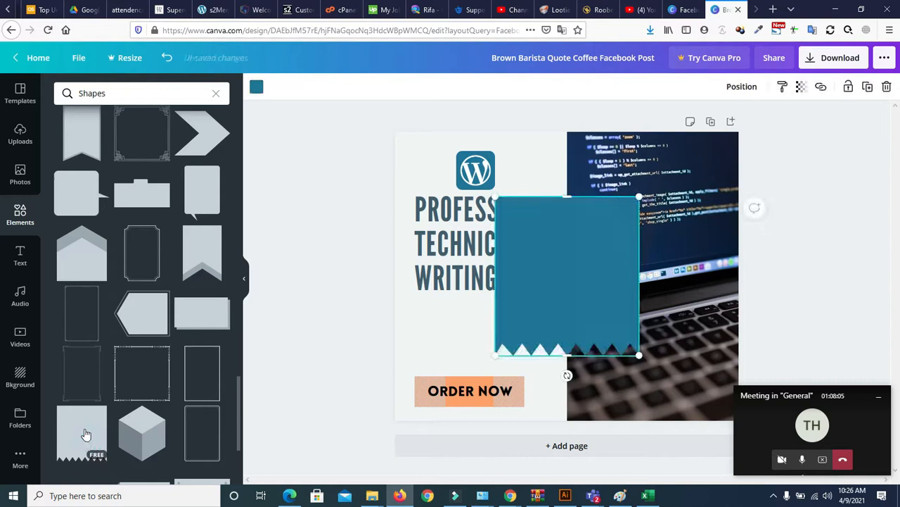
pyautogui.moveTo(593, 281); pyautogui.dragTo(680, 249)
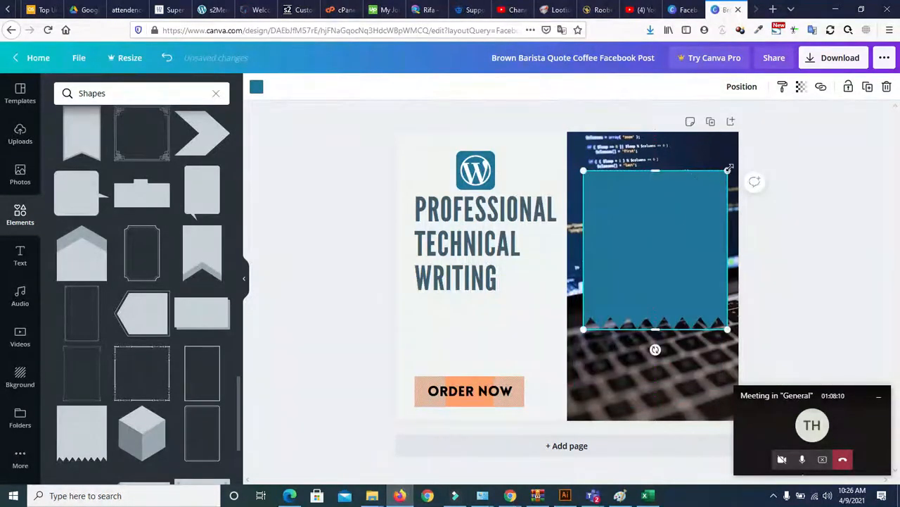
pyautogui.moveTo(656, 350); pyautogui.dragTo(565, 269)
pyautogui.moveTo(612, 242); pyautogui.dragTo(596, 237)
pyautogui.moveTo(715, 252); pyautogui.dragTo(551, 254)
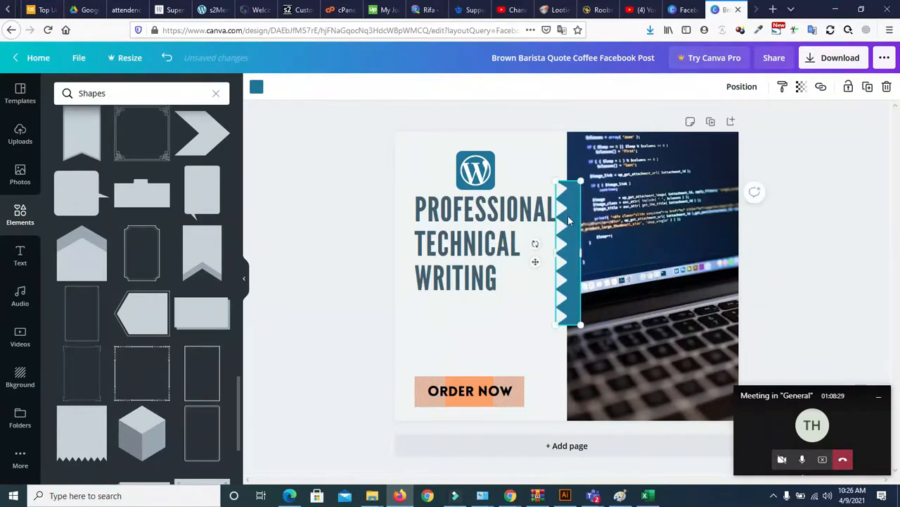
# Step: Shrink the zigzag strip and move it along the photo's inner edge down to the lower edge of the design
pyautogui.moveTo(578, 326); pyautogui.dragTo(560, 319)
pyautogui.click(359, 297)
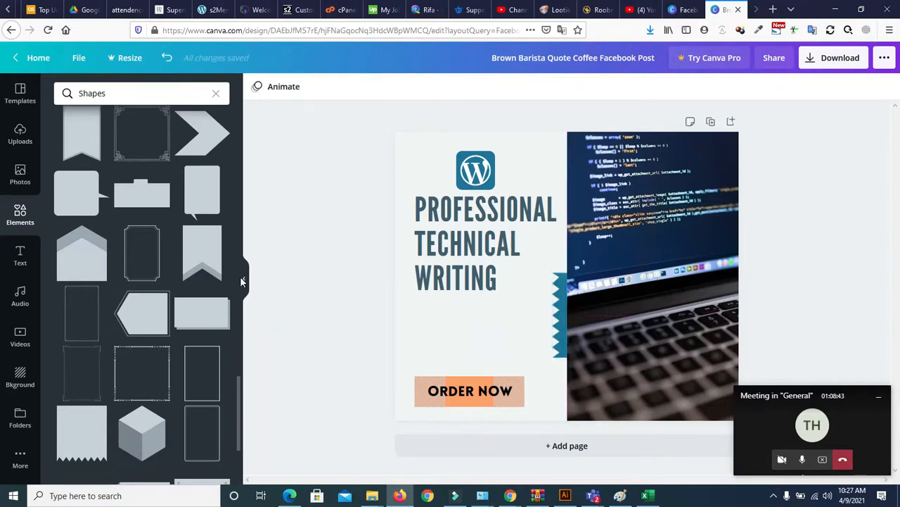
pyautogui.moveTo(558, 318); pyautogui.dragTo(560, 385)
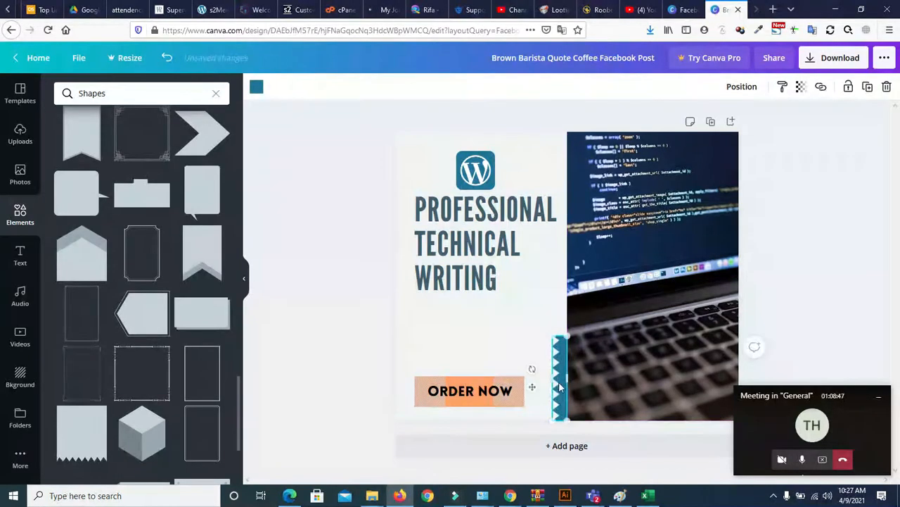
# Step: Duplicate the zigzag strip and place the copy above the original along the photo's inner edge, leaving a small gap between them
pyautogui.hotkey('ctrl', 'd')
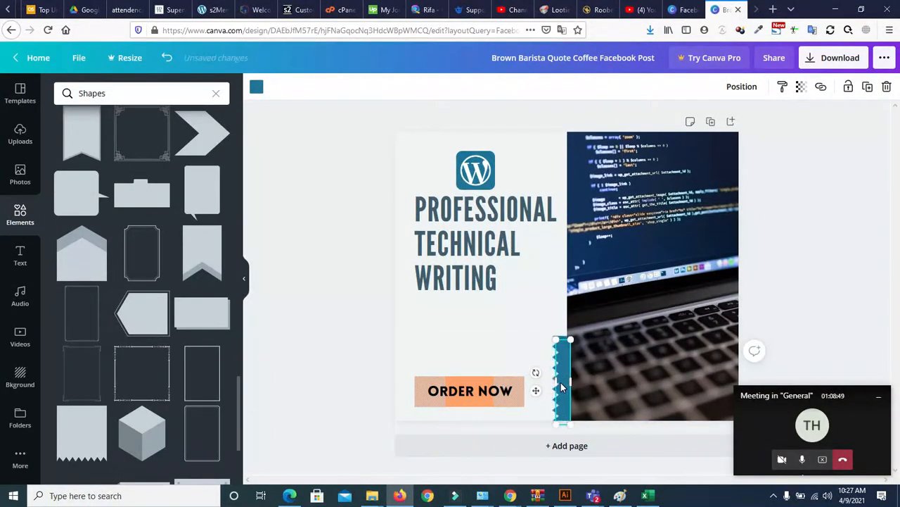
pyautogui.moveTo(561, 382); pyautogui.dragTo(564, 283)
pyautogui.click(343, 282)
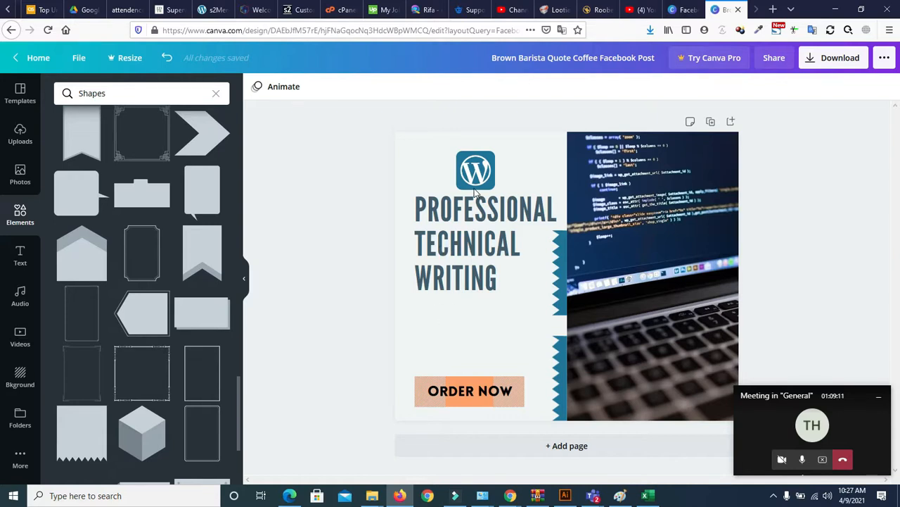
# Step: Move the WordPress logo up to the design's upper edge and shift the PROFESSIONAL TECHNICAL WRITING heading up beneath it
pyautogui.moveTo(475, 183); pyautogui.dragTo(482, 159)
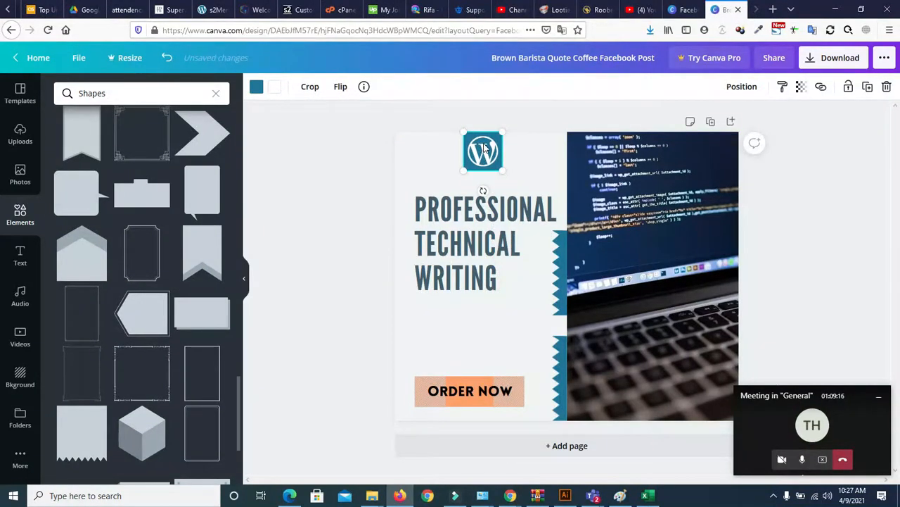
pyautogui.moveTo(466, 222); pyautogui.dragTo(463, 196)
pyautogui.click(328, 235)
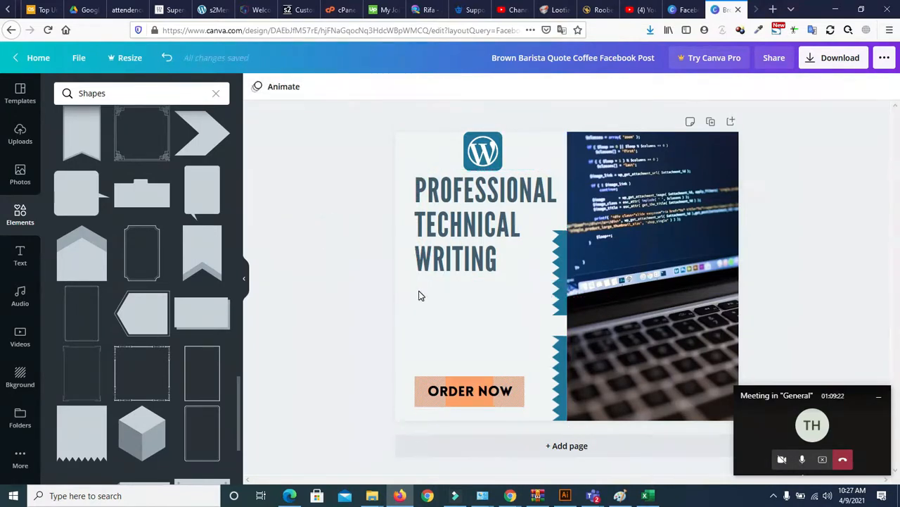
# Step: Add a body text box and place it just below the heading, within the light area beside the photo
pyautogui.click(20, 255)
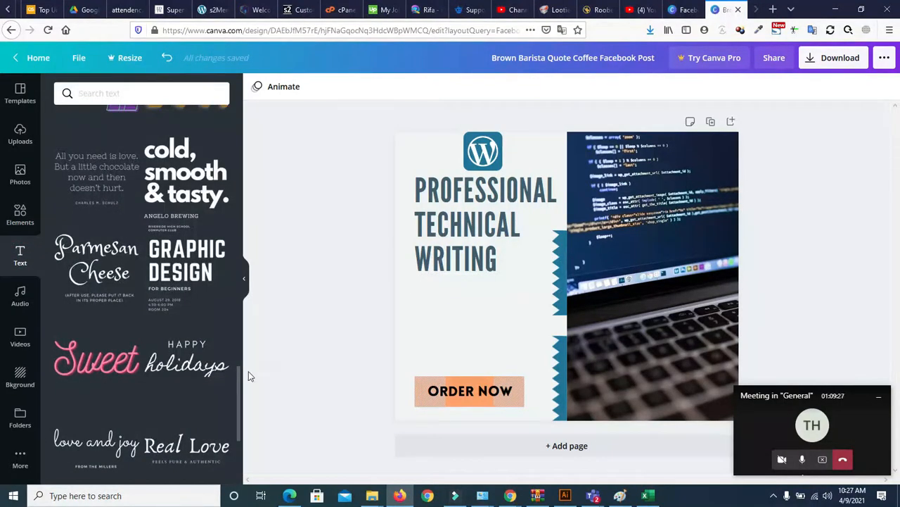
pyautogui.moveTo(239, 394); pyautogui.dragTo(244, 184)
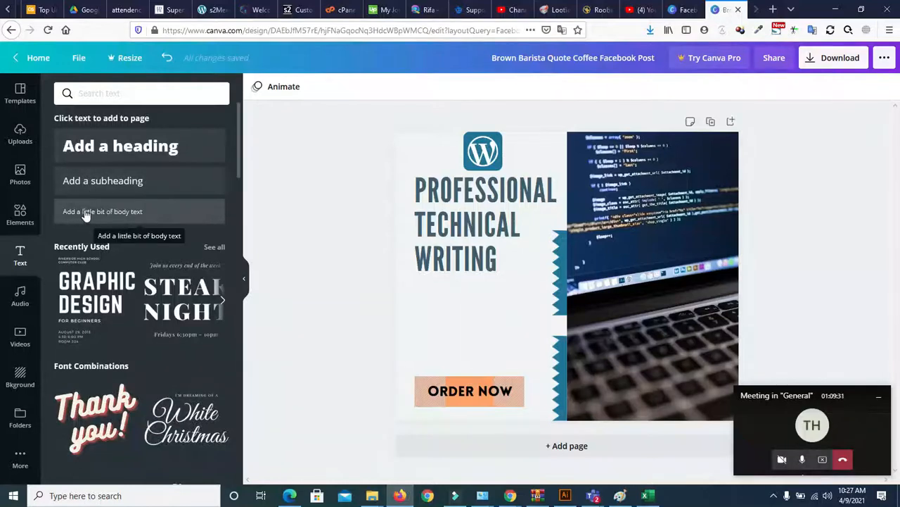
pyautogui.moveTo(309, 280); pyautogui.dragTo(471, 295)
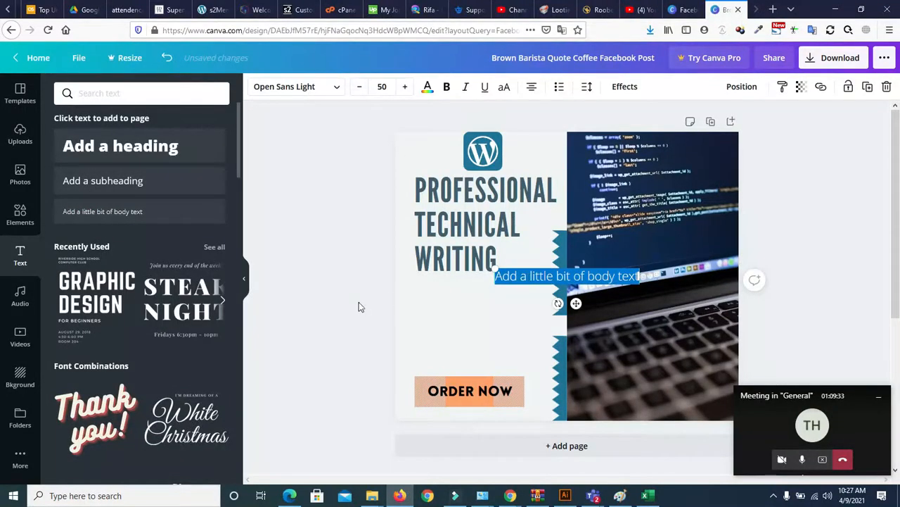
pyautogui.click(538, 299)
pyautogui.moveTo(539, 277); pyautogui.dragTo(447, 294)
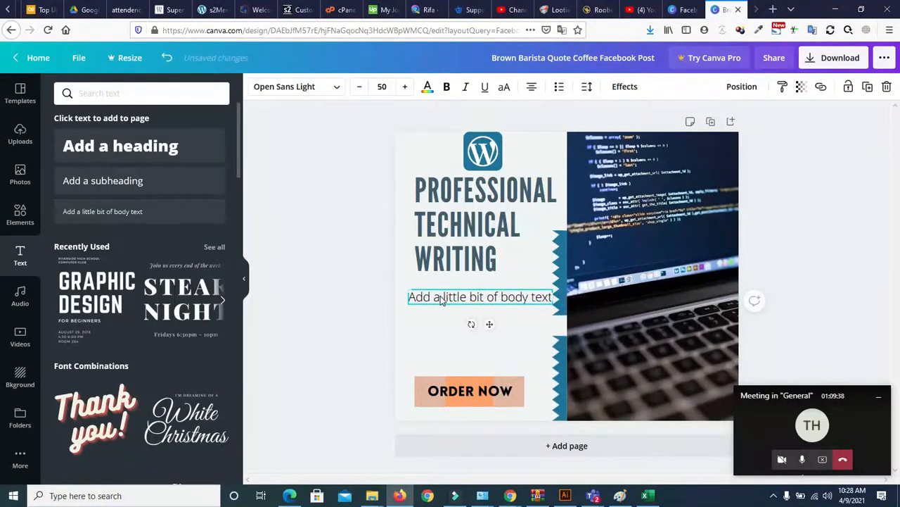
# Step: Set the placeholder body text's font size to 40 and shift it closer beneath the heading, lined up with the heading's left edge
pyautogui.doubleClick(447, 295)
pyautogui.click(359, 86)
pyautogui.click(359, 86)
pyautogui.click(359, 86)
pyautogui.click(359, 87)
pyautogui.click(359, 87)
pyautogui.click(349, 232)
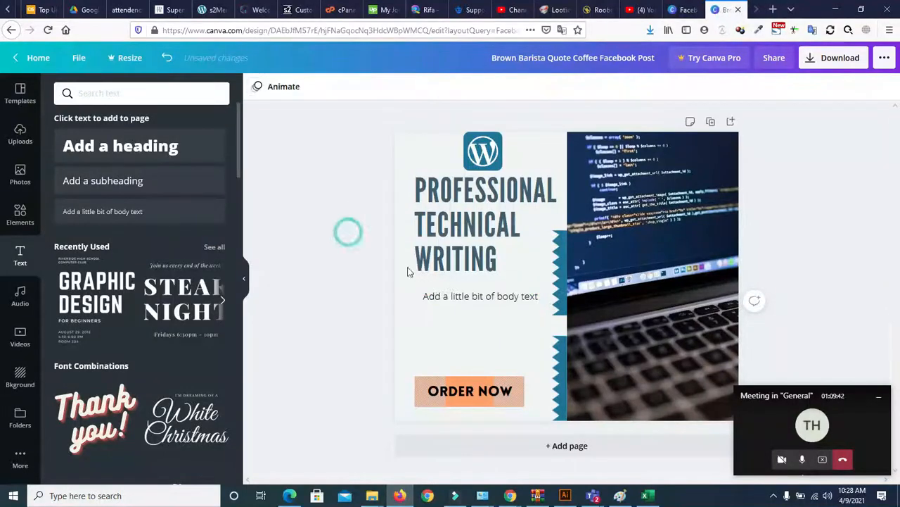
pyautogui.click(439, 292)
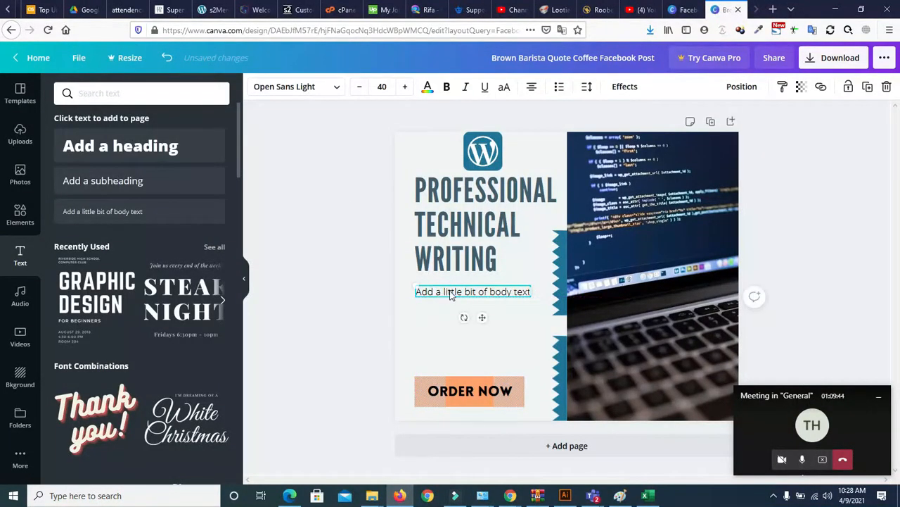
# Step: Replace the placeholder body text with "traveling article" and start a new line below it
pyautogui.doubleClick(502, 294)
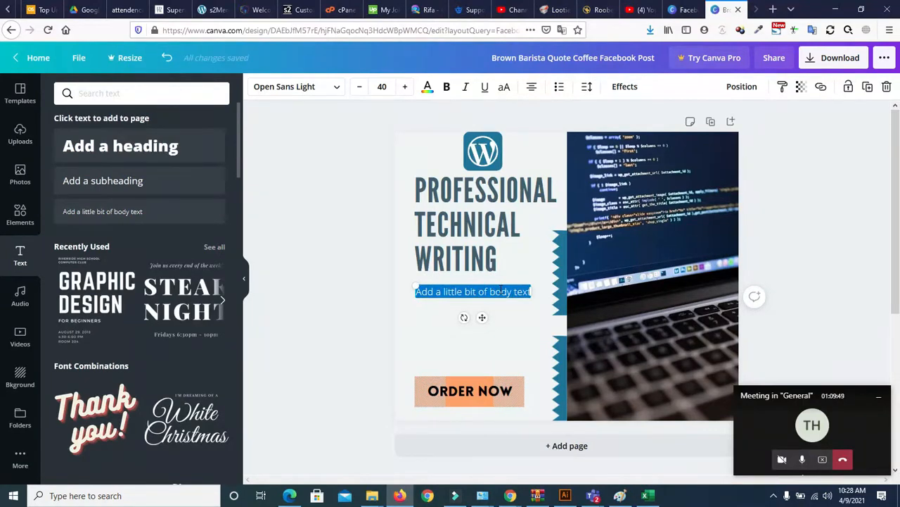
pyautogui.write('artial')
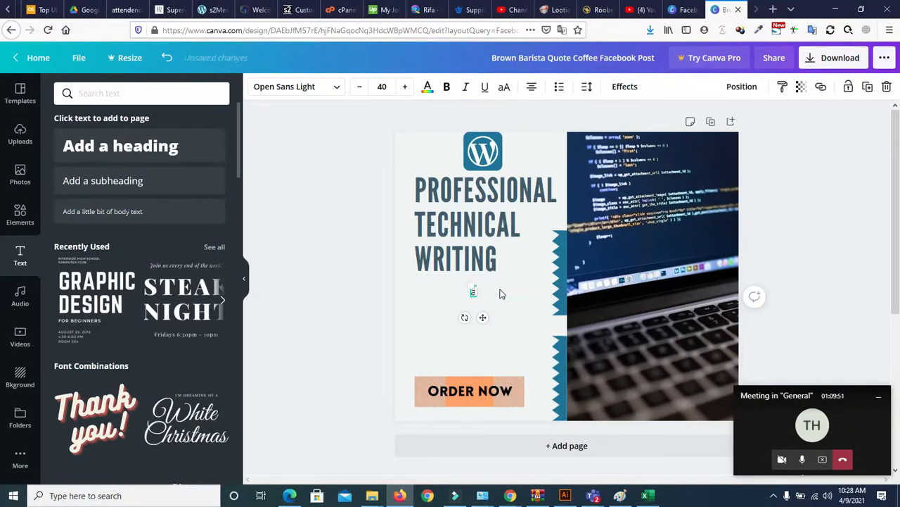
pyautogui.press('BackSpace')
pyautogui.press('BackSpace')
pyautogui.press('BackSpace')
pyautogui.press('BackSpace')
pyautogui.press('BackSpace')
pyautogui.press('BackSpace')
pyautogui.write('traveling article')
pyautogui.press('Return')
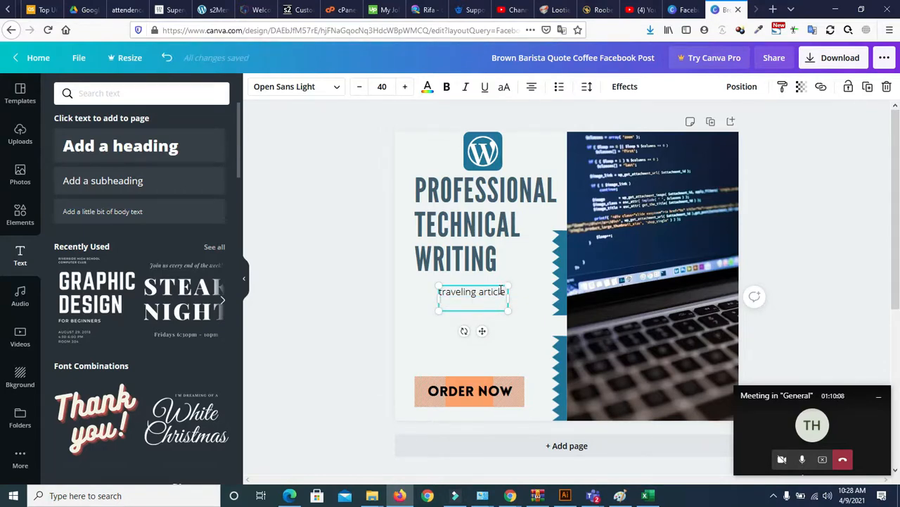
# Step: Add "blog aricles" as the second line of the body text and start another line
pyautogui.write('blog arit')
pyautogui.press('BackSpace')
pyautogui.write('cle s')
pyautogui.press('Return')
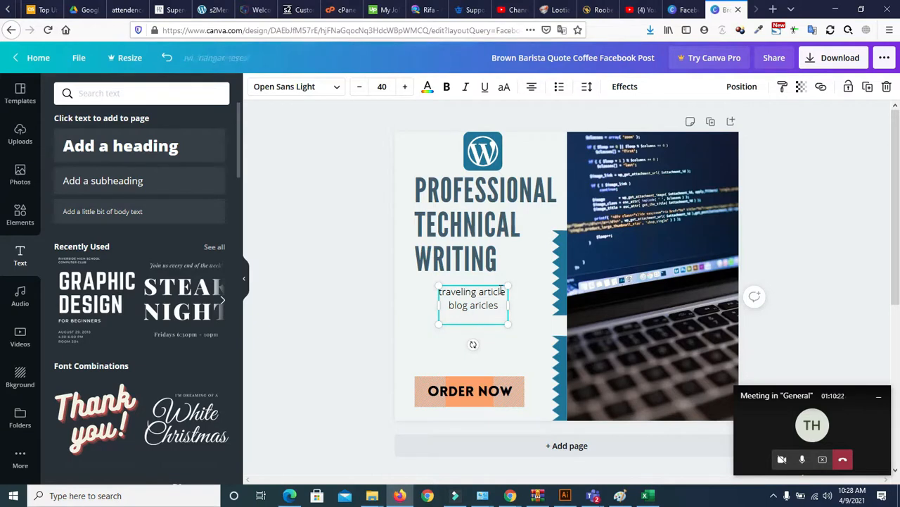
# Step: Add "IT article" as the third line of the body text and start another line
pyautogui.write('comp')
pyautogui.press('BackSpace')
pyautogui.press('BackSpace')
pyautogui.press('BackSpace')
pyautogui.press('BackSpace')
pyautogui.press('Return')
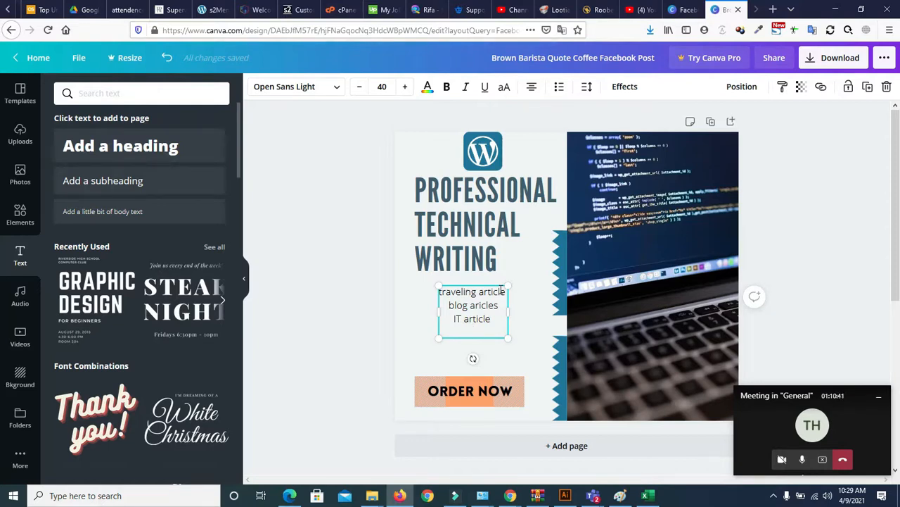
# Step: Add "technology aritcle" as the fourth line of the body text
pyautogui.write('t')
pyautogui.write('y')
pyautogui.press('BackSpace')
pyautogui.press('BackSpace')
pyautogui.write('gly')
pyautogui.press('BackSpace')
pyautogui.write('ly')
pyautogui.press('BackSpace')
pyautogui.press('BackSpace')
pyautogui.press('BackSpace')
pyautogui.press('BackSpace')
pyautogui.press('BackSpace')
pyautogui.write('logy aritcle')
# Step: Turn the four body text lines into a bulleted list and widen the text box so each item fits on one line
pyautogui.moveTo(513, 311); pyautogui.dragTo(510, 312)
pyautogui.moveTo(439, 292); pyautogui.dragTo(496, 344)
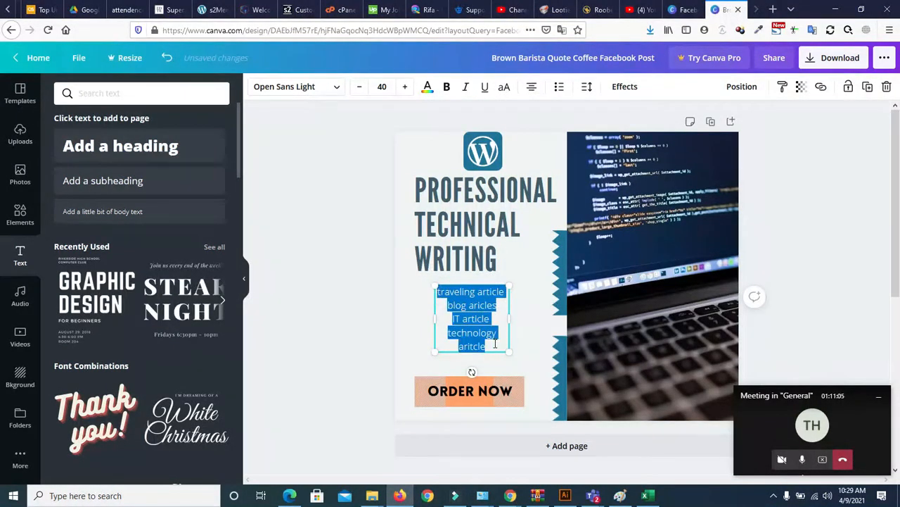
pyautogui.click(559, 89)
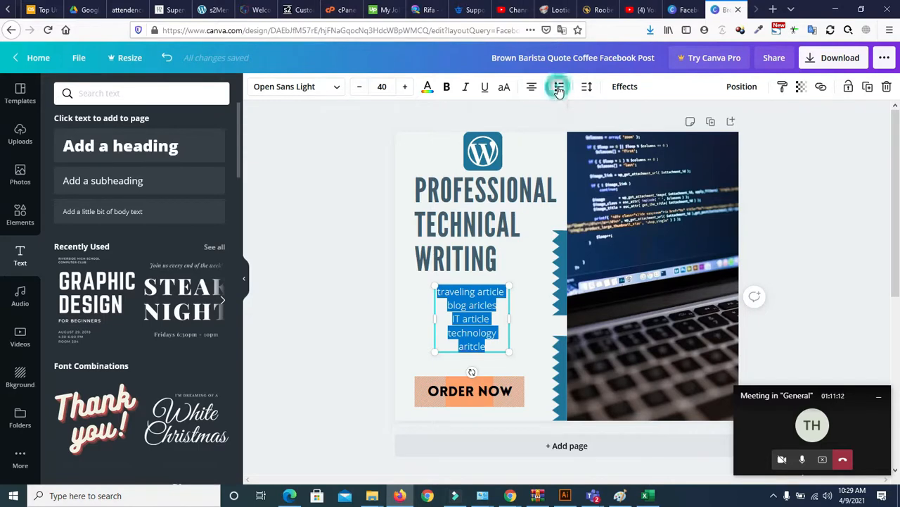
pyautogui.moveTo(510, 327); pyautogui.dragTo(547, 322)
# Step: Left-align the bulleted list and extend its text box to the heading's left edge
pyautogui.click(533, 87)
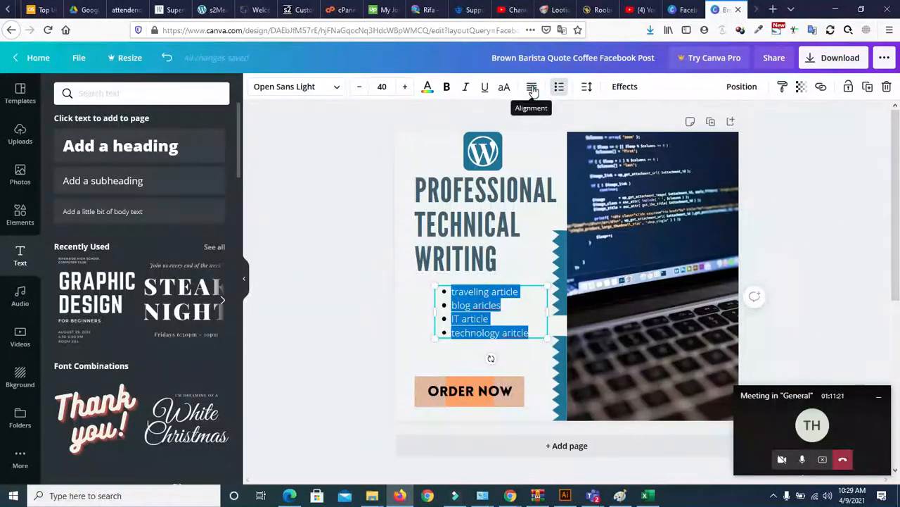
pyautogui.click(533, 87)
pyautogui.click(532, 88)
pyautogui.click(533, 87)
pyautogui.moveTo(433, 307); pyautogui.dragTo(413, 309)
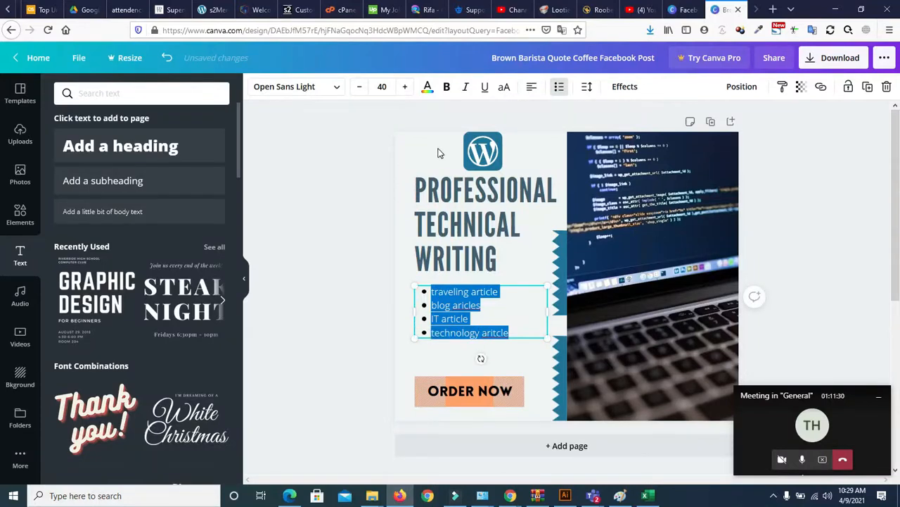
# Step: Set the bulleted list's font size to 50
pyautogui.click(406, 93)
pyautogui.doubleClick(406, 93)
pyautogui.click(406, 93)
pyautogui.doubleClick(406, 92)
pyautogui.click(406, 93)
pyautogui.doubleClick(406, 92)
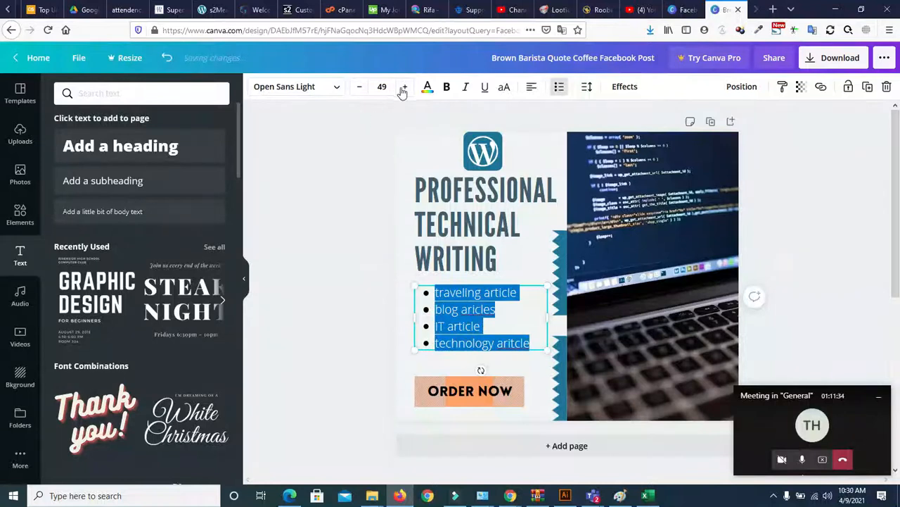
pyautogui.click(405, 88)
pyautogui.click(304, 309)
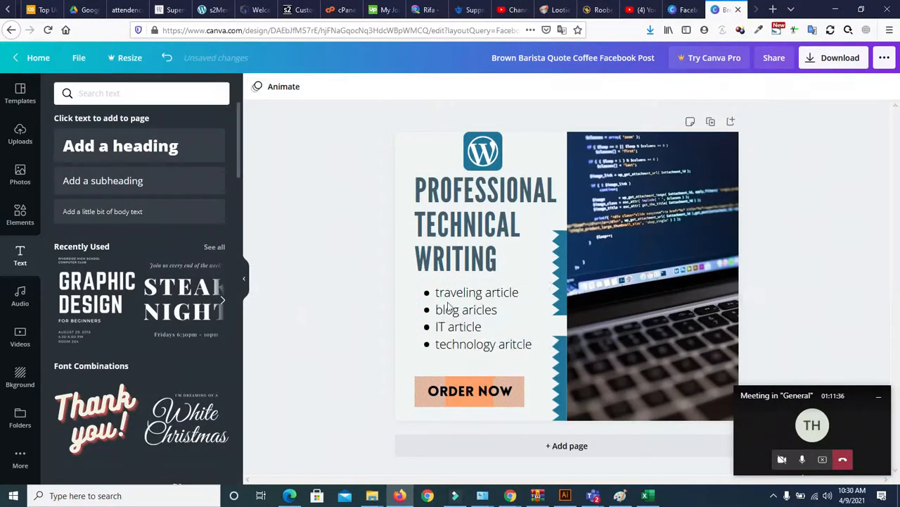
# Step: Extend the bulleted list's text box slightly past the heading's left edge so the bullets line up with the heading
pyautogui.click(424, 293)
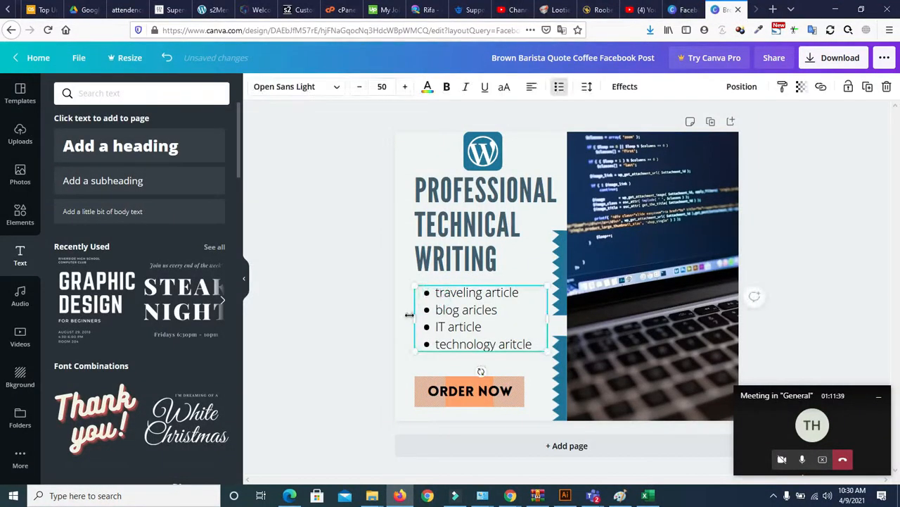
pyautogui.moveTo(408, 316); pyautogui.dragTo(402, 314)
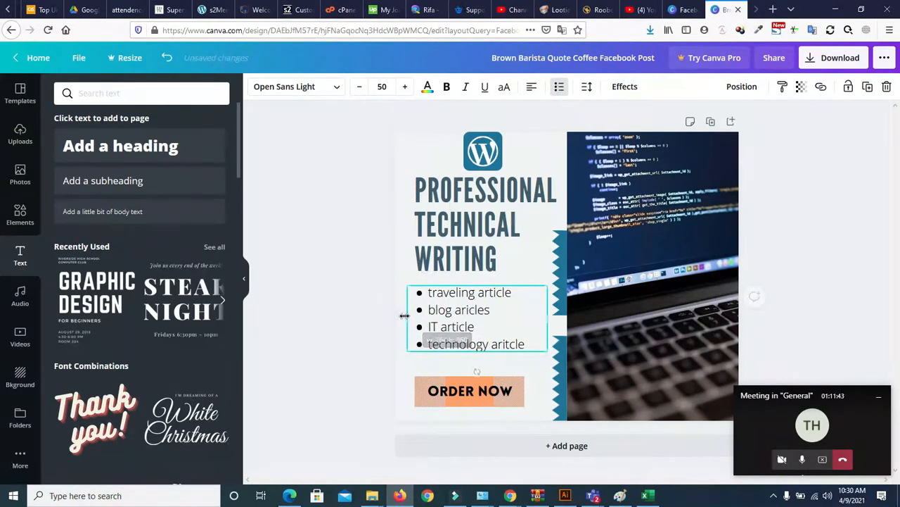
pyautogui.click(373, 308)
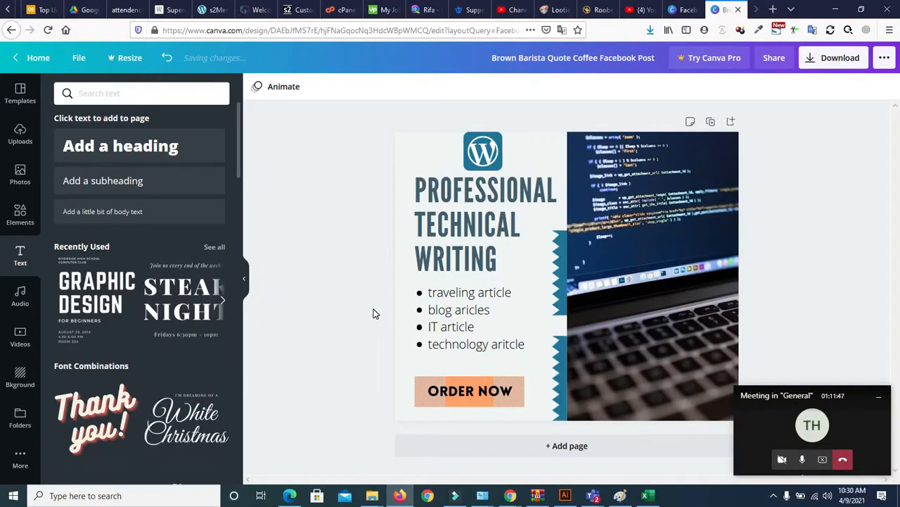
# Step: Make the bulleted list bold and italic
pyautogui.click(465, 308)
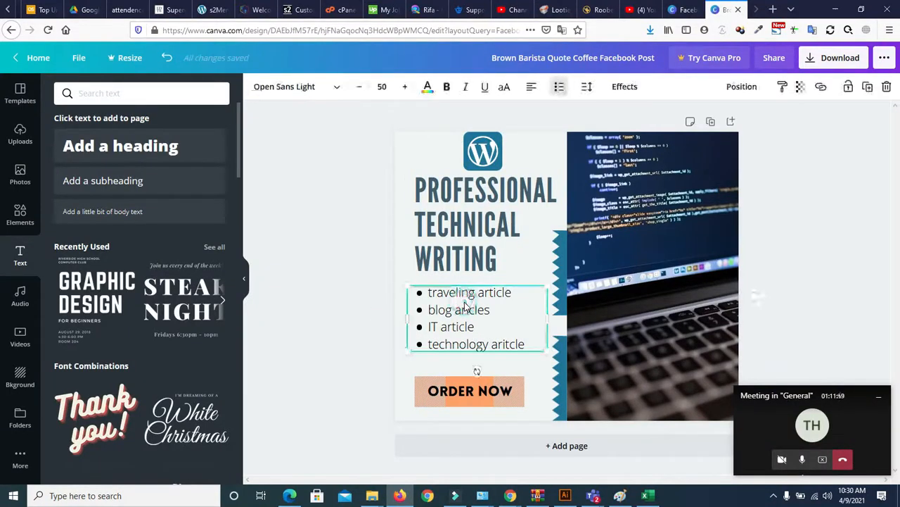
pyautogui.click(447, 88)
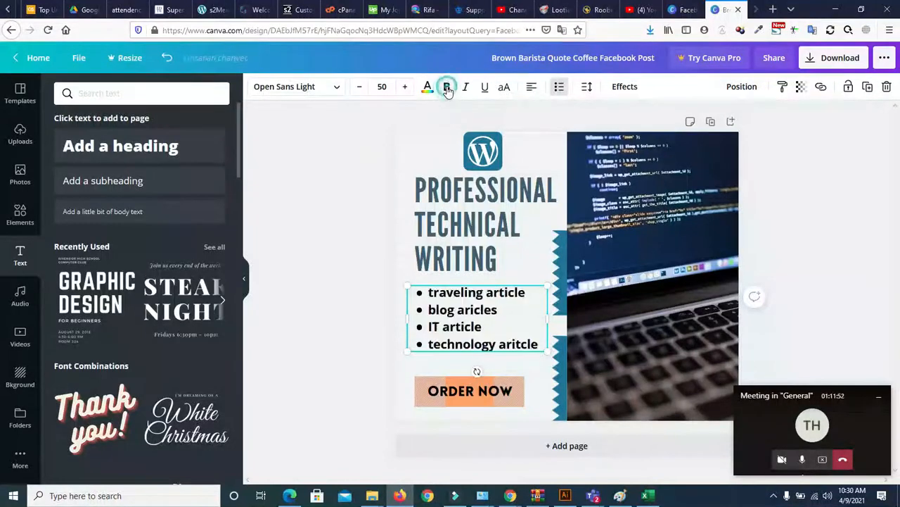
pyautogui.click(447, 88)
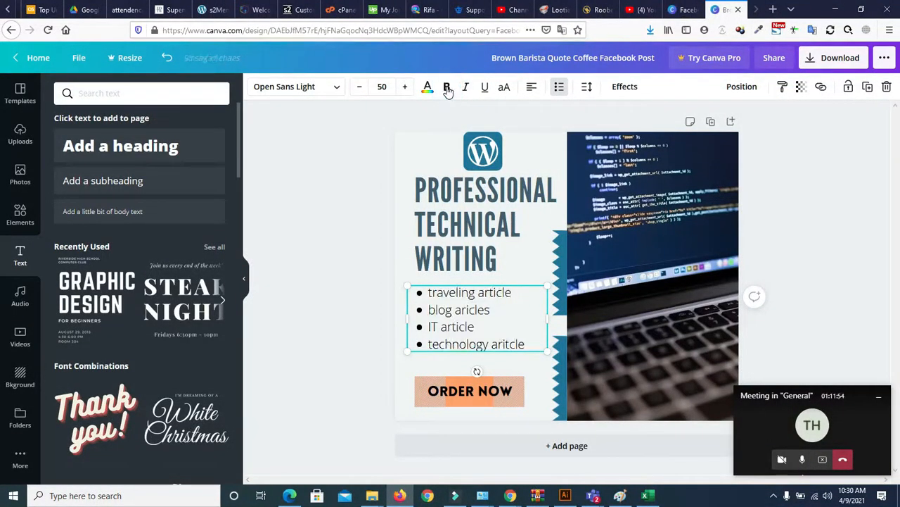
pyautogui.click(466, 88)
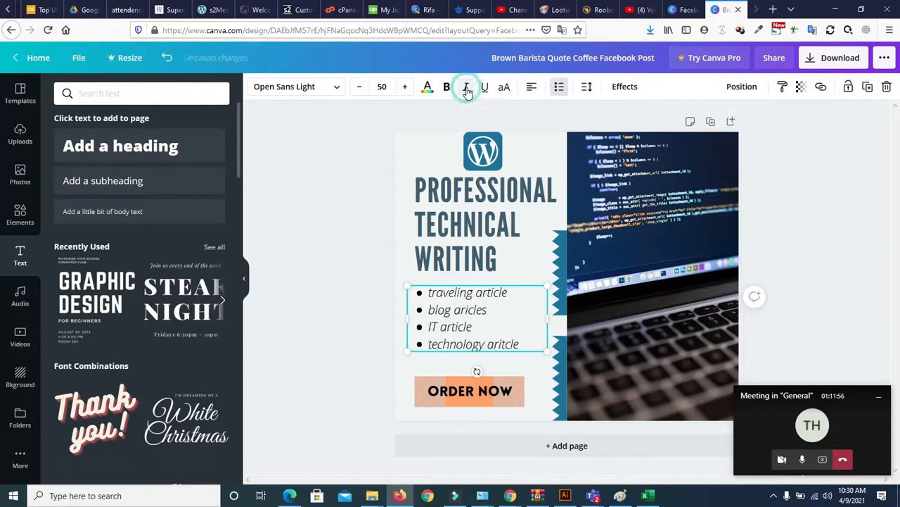
pyautogui.click(447, 87)
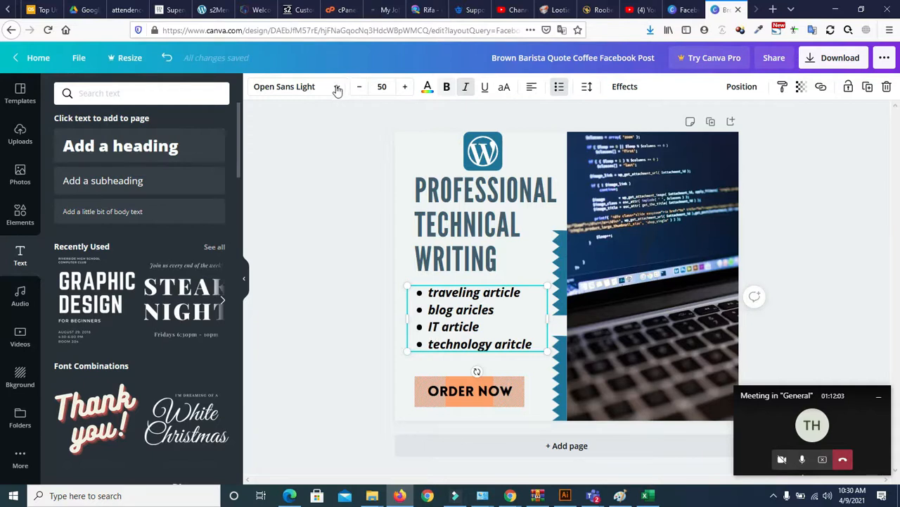
# Step: Change the bulleted list's text colour to the dark slate document colour that matches the heading
pyautogui.click(427, 87)
pyautogui.click(96, 227)
pyautogui.click(95, 197)
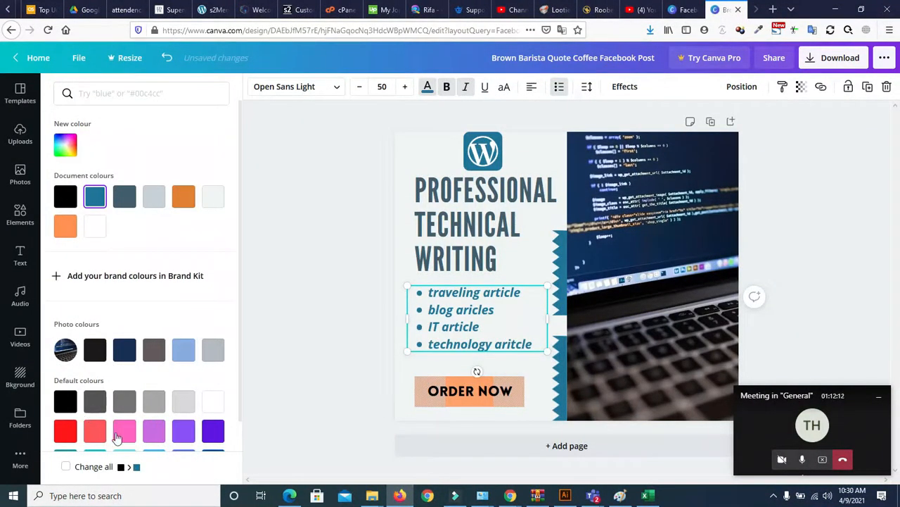
pyautogui.moveTo(240, 335); pyautogui.dragTo(233, 427)
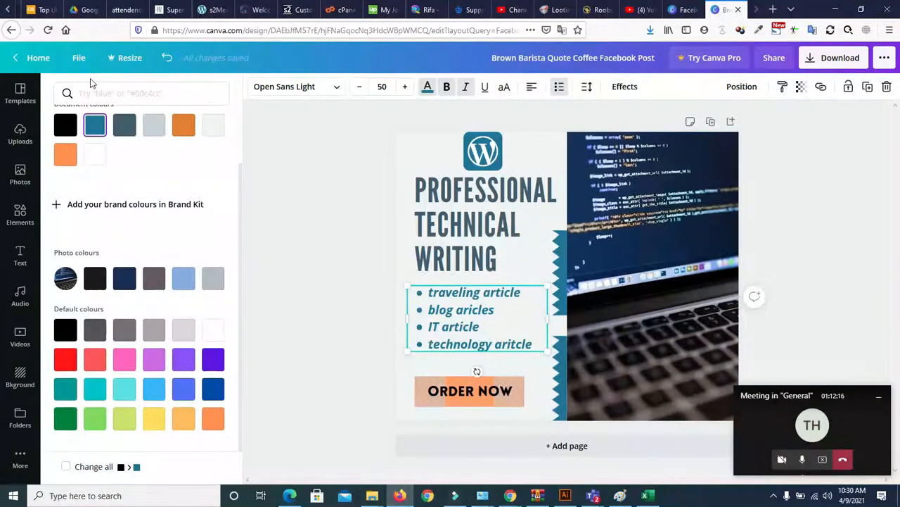
pyautogui.click(123, 125)
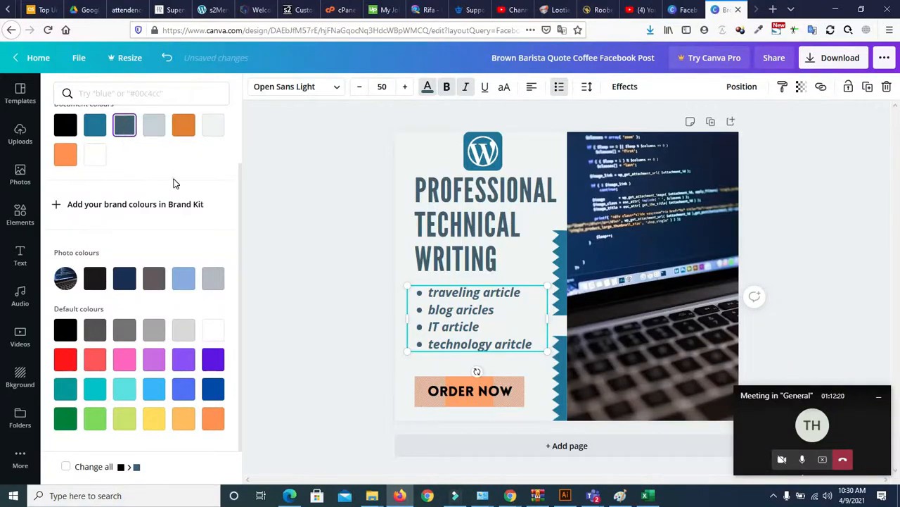
pyautogui.press('Escape')
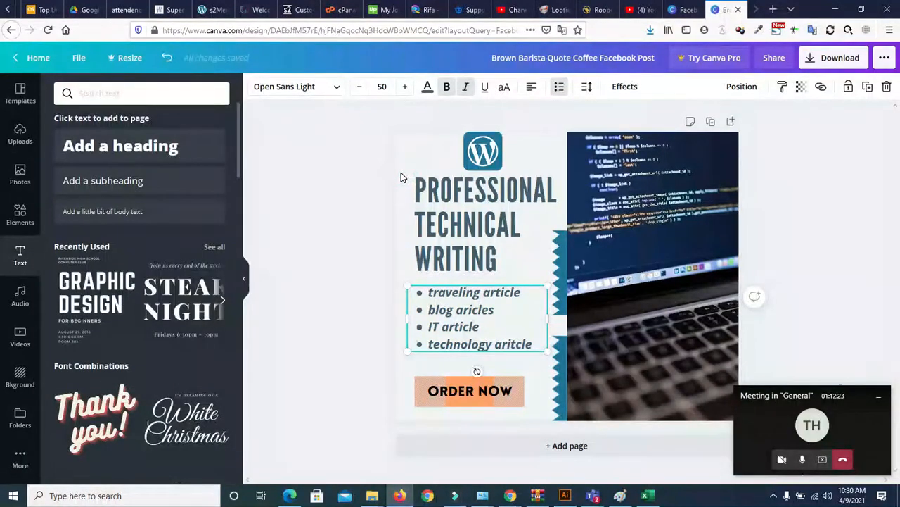
# Step: Move the bulleted list, the heading and the WordPress logo down to close the gap above the ORDER NOW button
pyautogui.moveTo(445, 324); pyautogui.dragTo(446, 335)
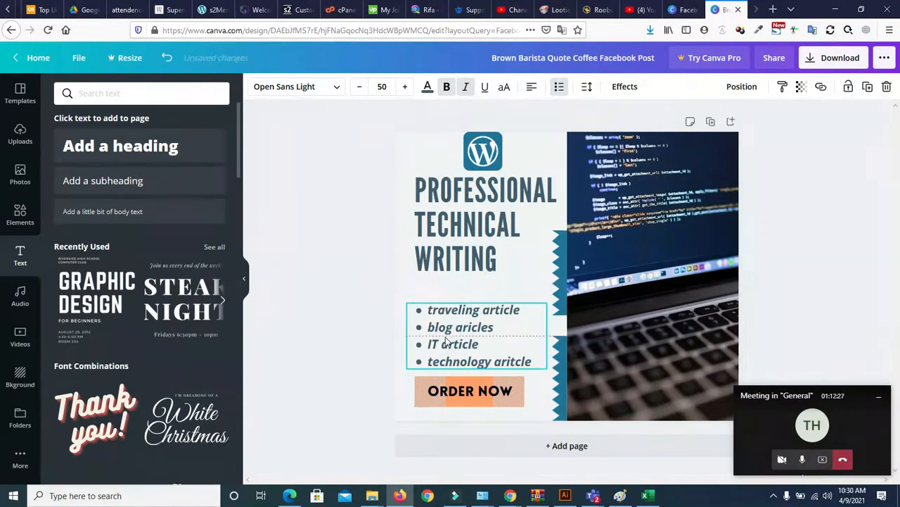
pyautogui.moveTo(427, 198); pyautogui.dragTo(426, 211)
pyautogui.moveTo(475, 143); pyautogui.dragTo(466, 158)
pyautogui.click(357, 232)
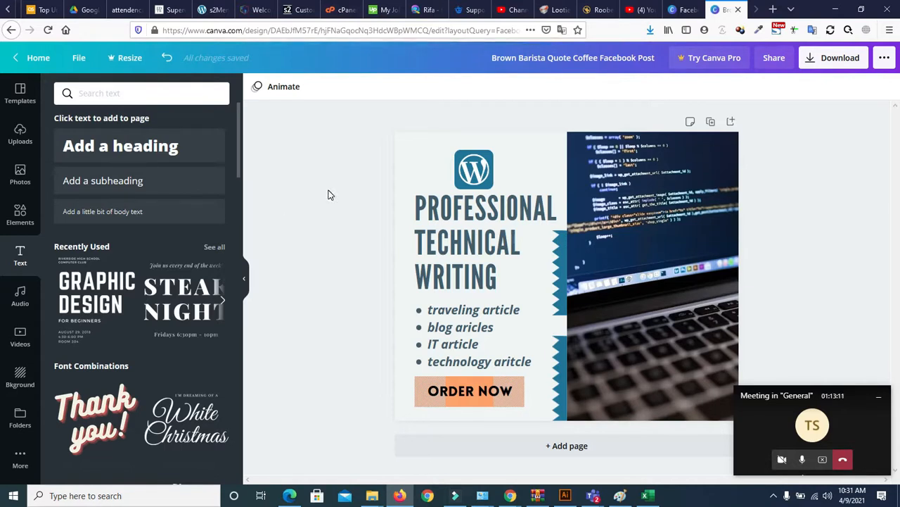
# Step: Try darker orange, grey, pink and black as the page background, and settle on the light orange default colour
pyautogui.click(418, 157)
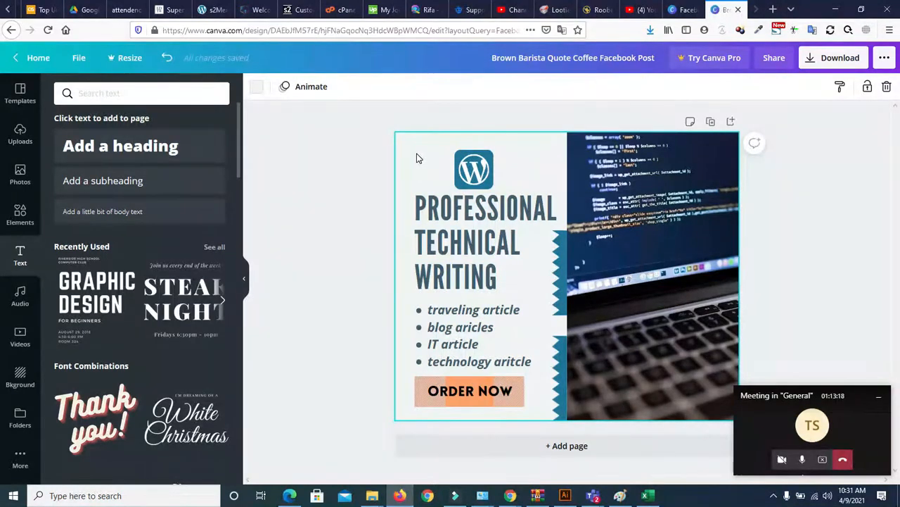
pyautogui.click(330, 182)
pyautogui.click(410, 161)
pyautogui.click(259, 90)
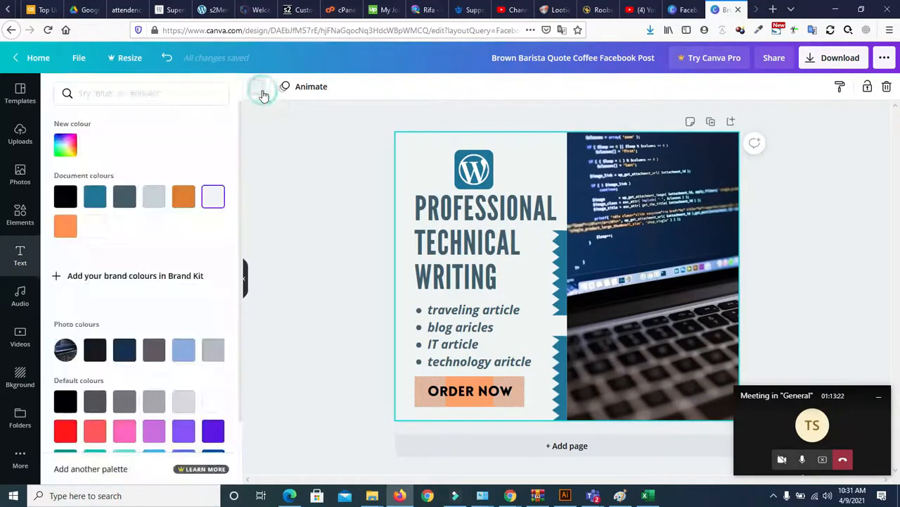
pyautogui.click(185, 196)
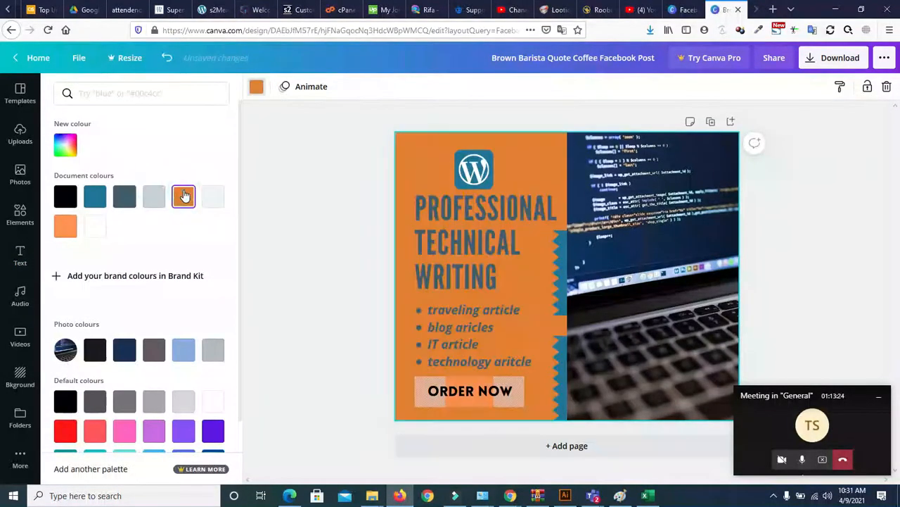
pyautogui.click(154, 405)
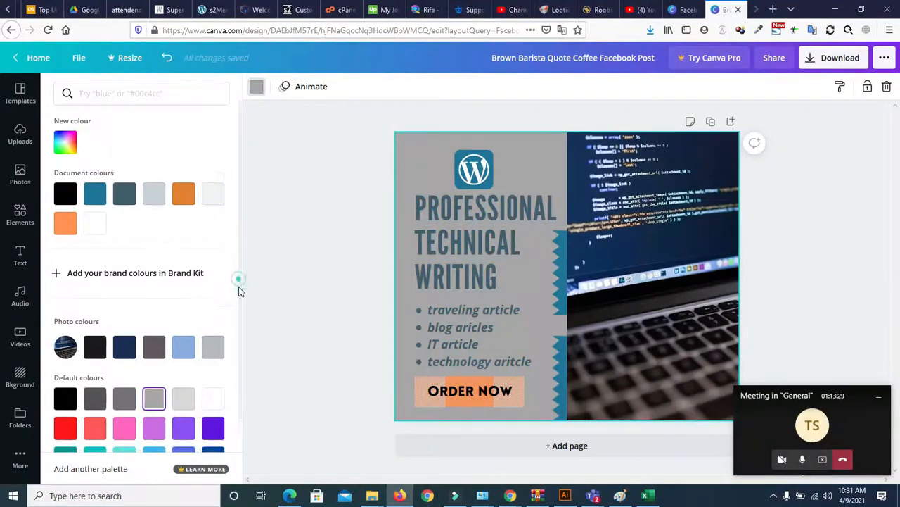
pyautogui.scroll(-2, 232, 337)
pyautogui.click(123, 384)
pyautogui.click(124, 359)
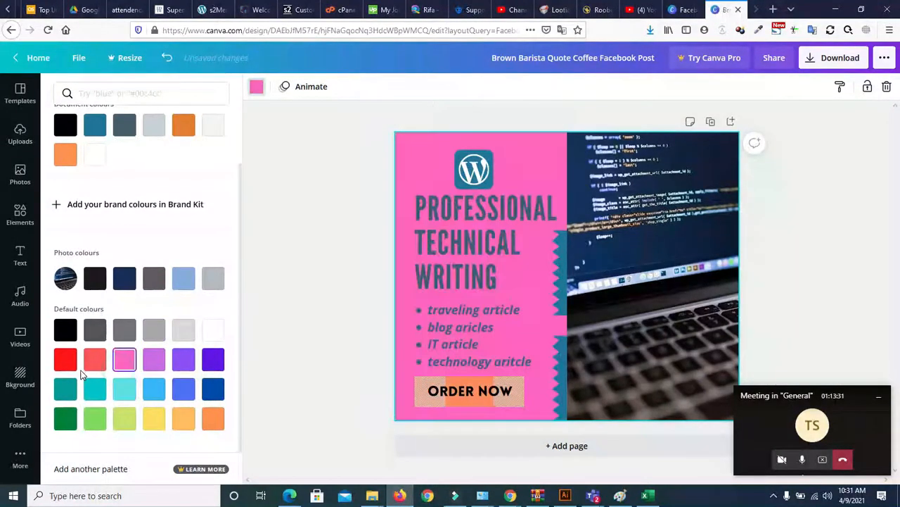
pyautogui.click(65, 360)
pyautogui.click(65, 328)
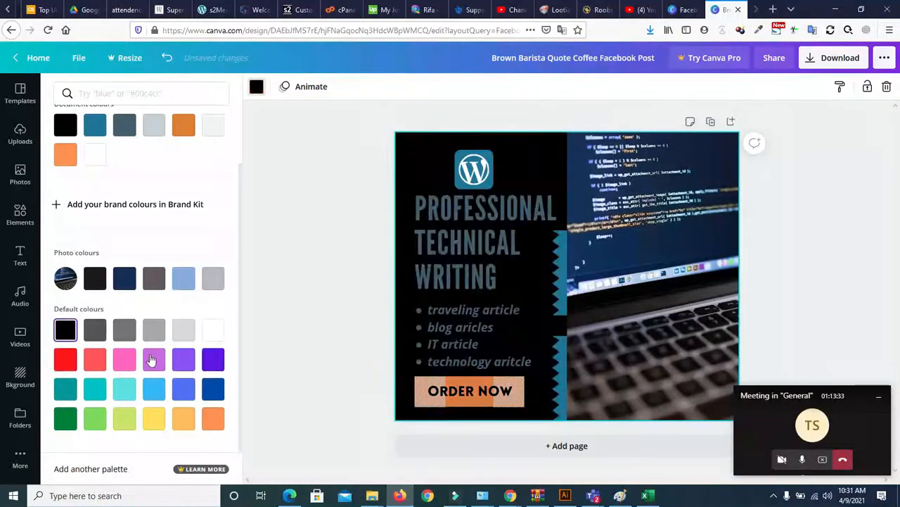
pyautogui.click(212, 420)
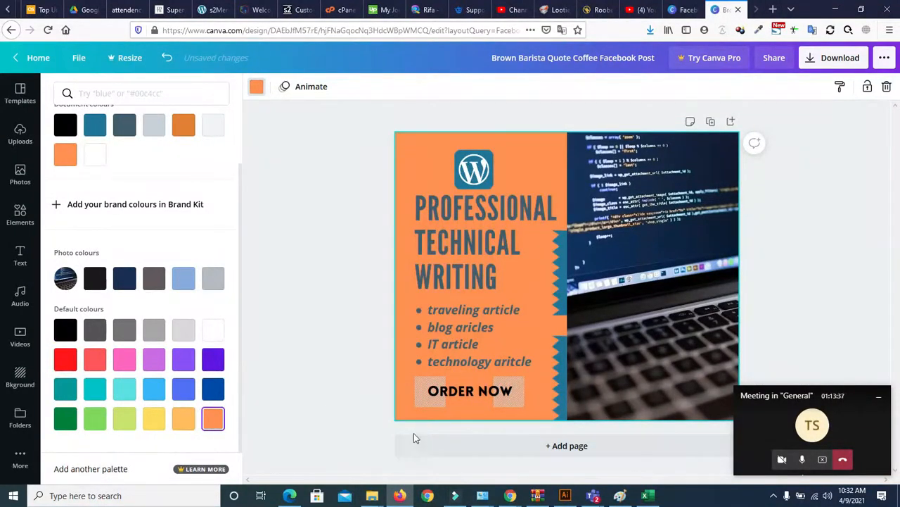
# Step: Try black, navy, orange, blue, white and dark slate as the ORDER NOW button shape's colour, and settle on the black document colour
pyautogui.click(471, 400)
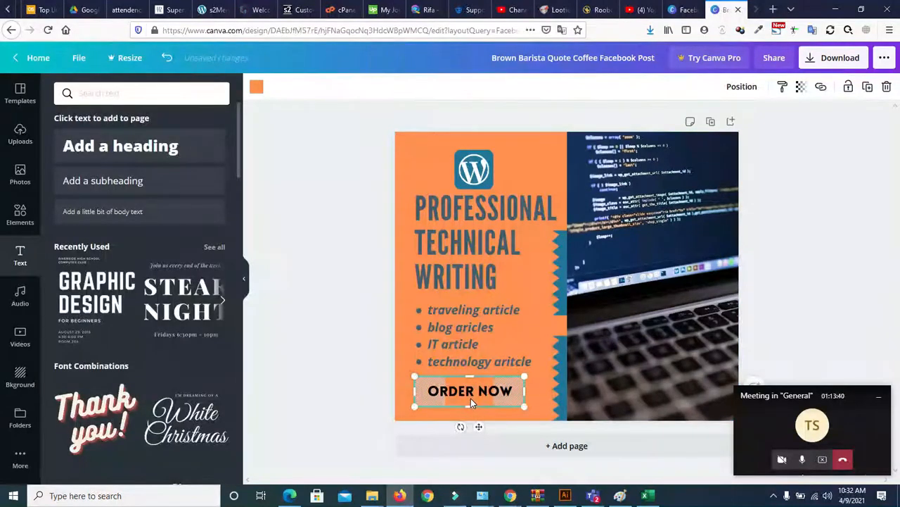
pyautogui.click(471, 398)
pyautogui.click(256, 86)
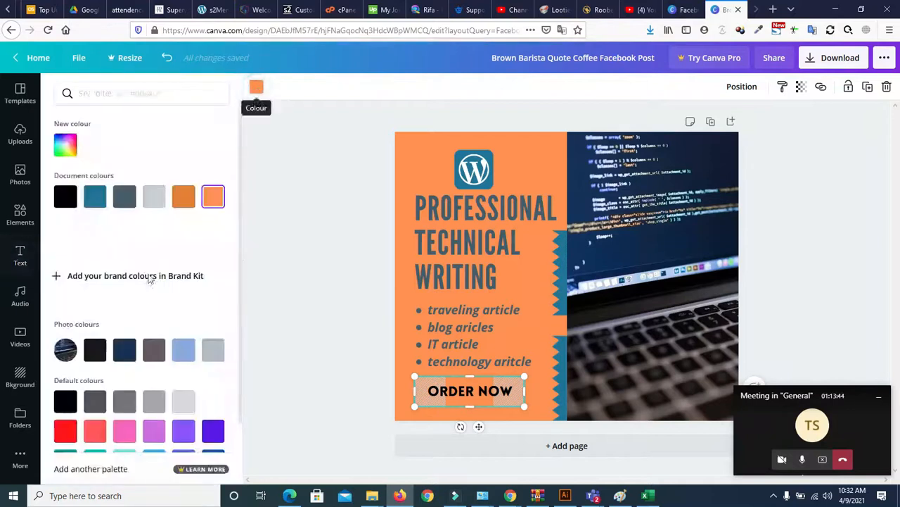
pyautogui.click(65, 197)
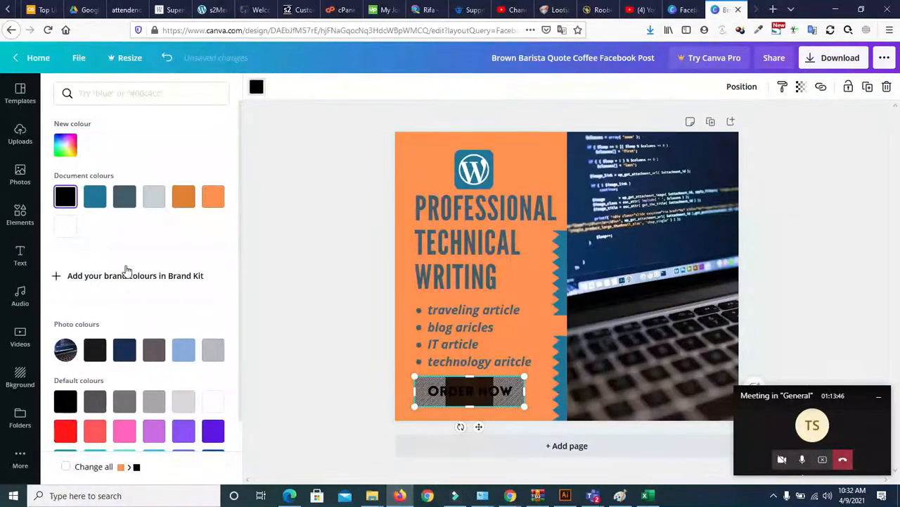
pyautogui.click(125, 349)
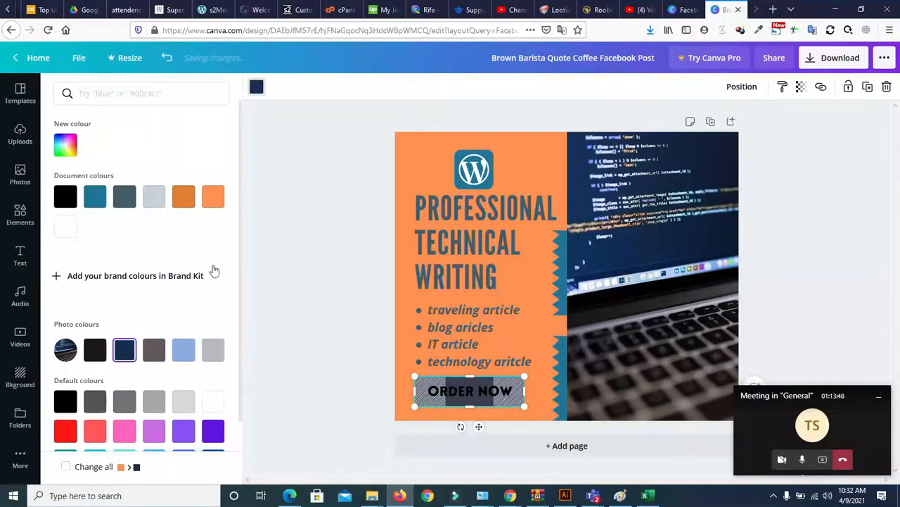
pyautogui.click(183, 197)
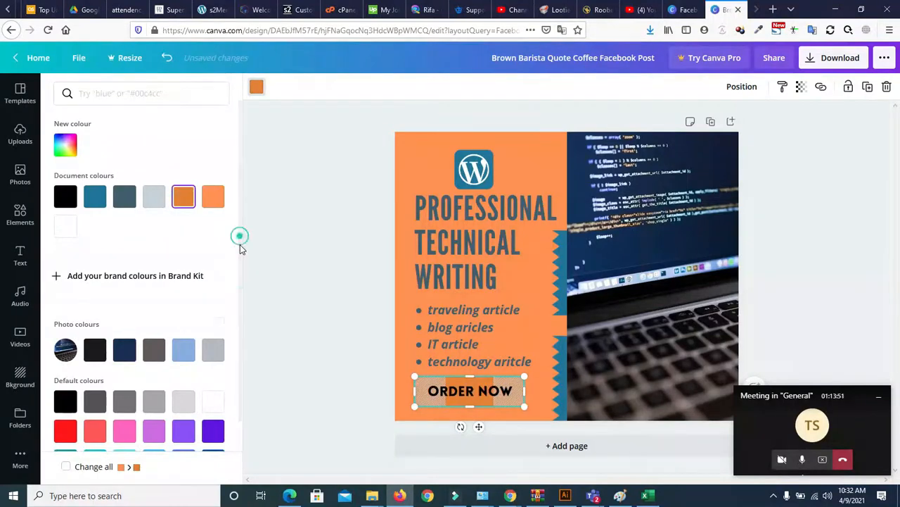
pyautogui.scroll(-2, 201, 399)
pyautogui.click(184, 389)
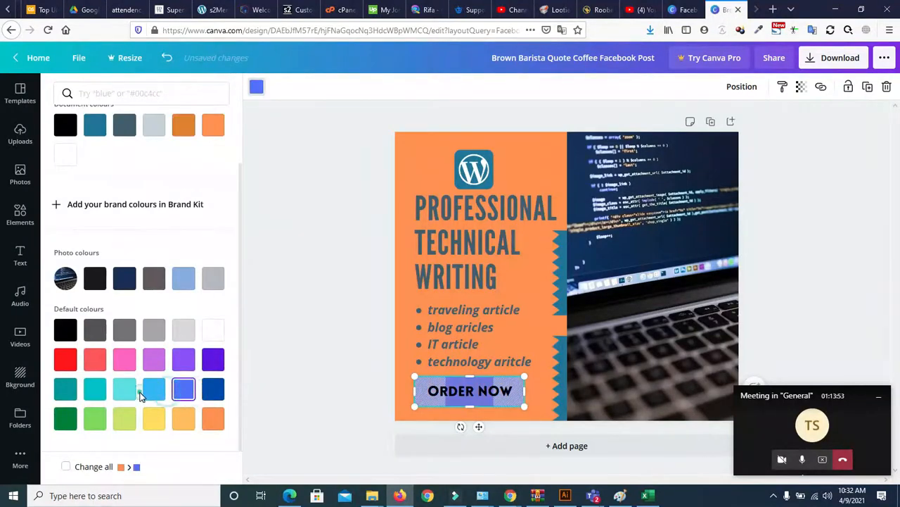
pyautogui.click(212, 335)
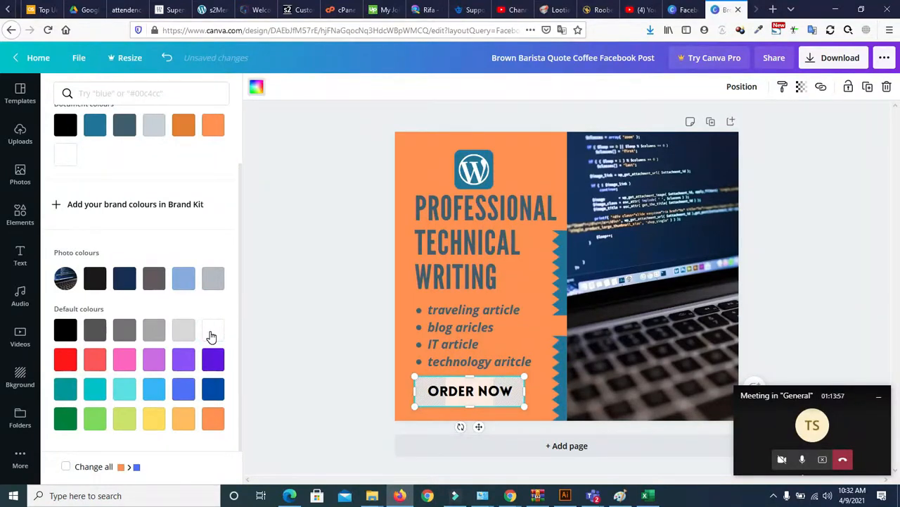
pyautogui.click(121, 128)
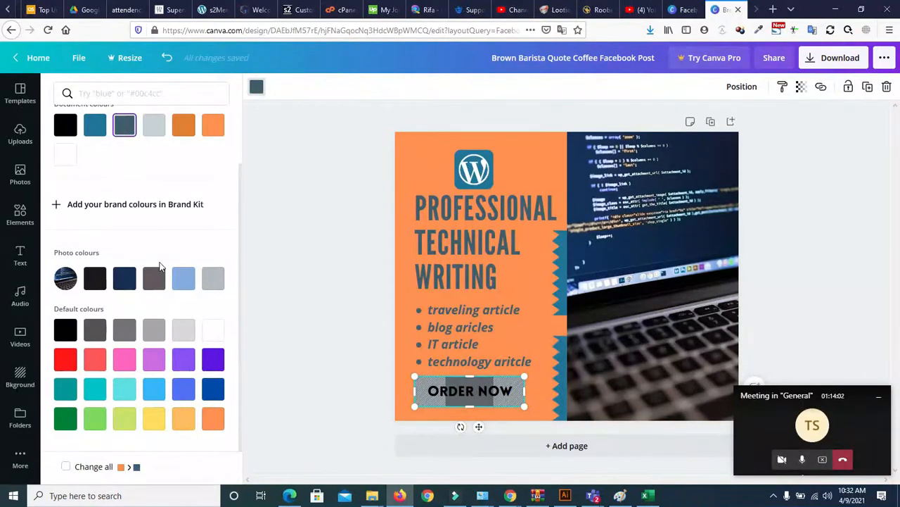
pyautogui.click(67, 129)
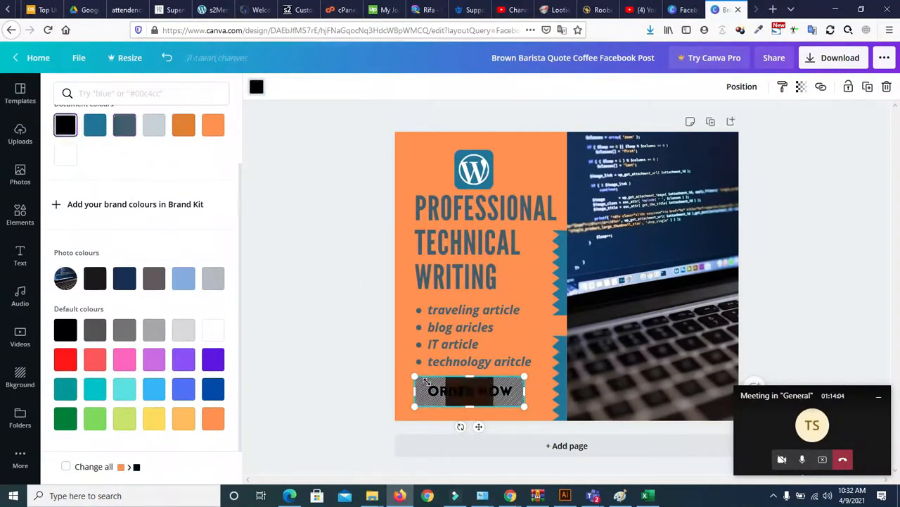
# Step: Change the ORDER NOW text colour to white and deselect the text
pyautogui.click(437, 394)
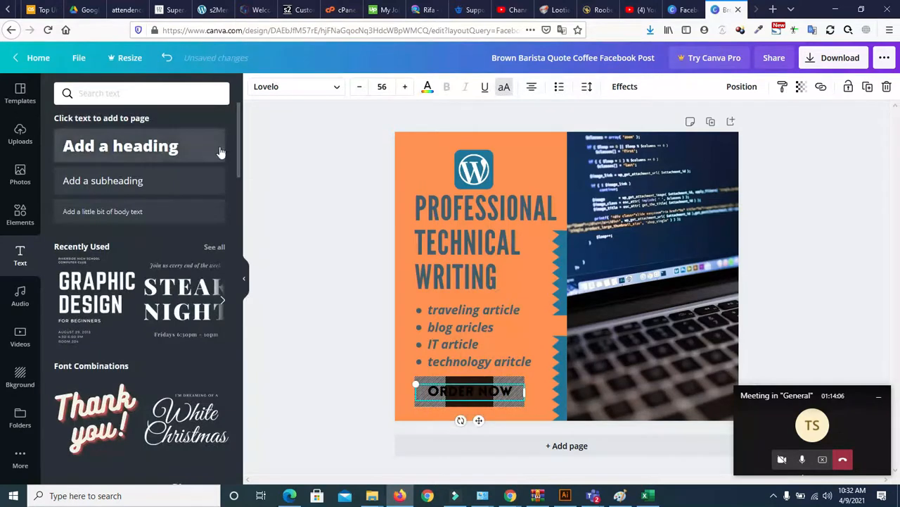
pyautogui.click(427, 88)
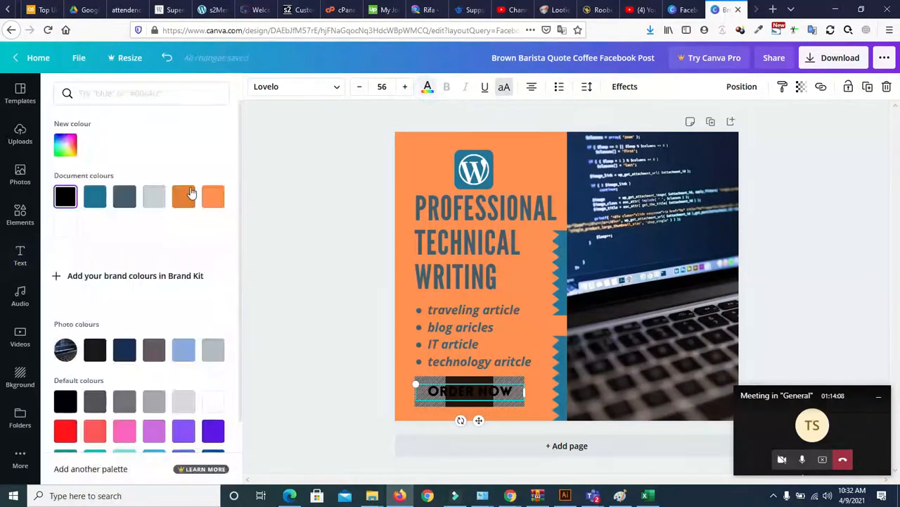
pyautogui.click(65, 227)
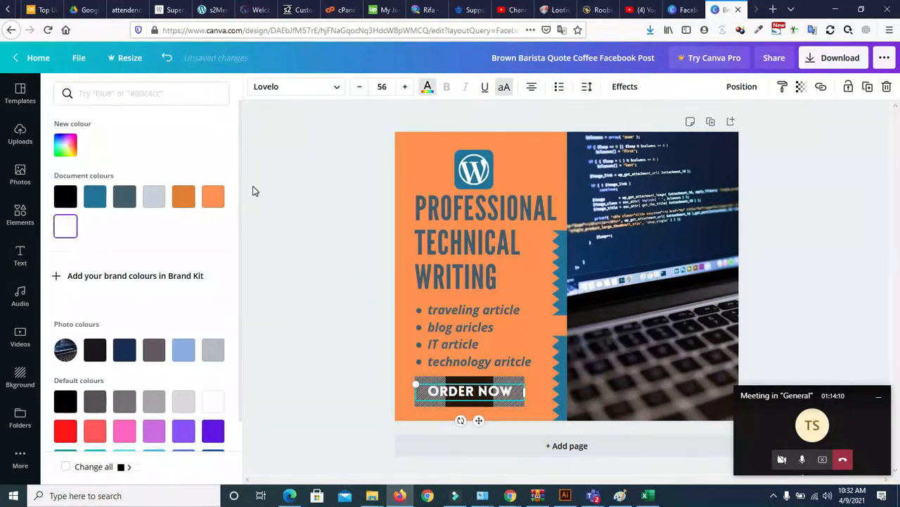
pyautogui.click(254, 188)
pyautogui.click(312, 300)
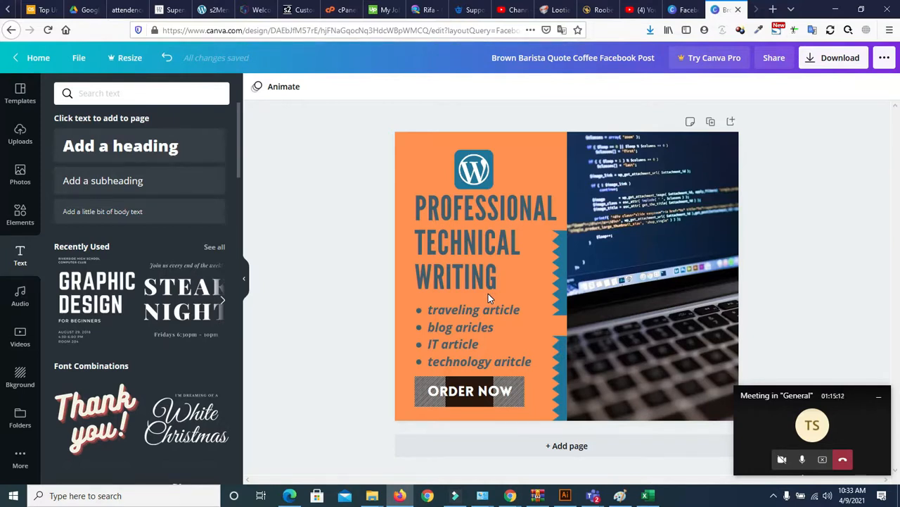
# Step: Open google.com in a new browser tab and search for "color scheme"
pyautogui.click(773, 10)
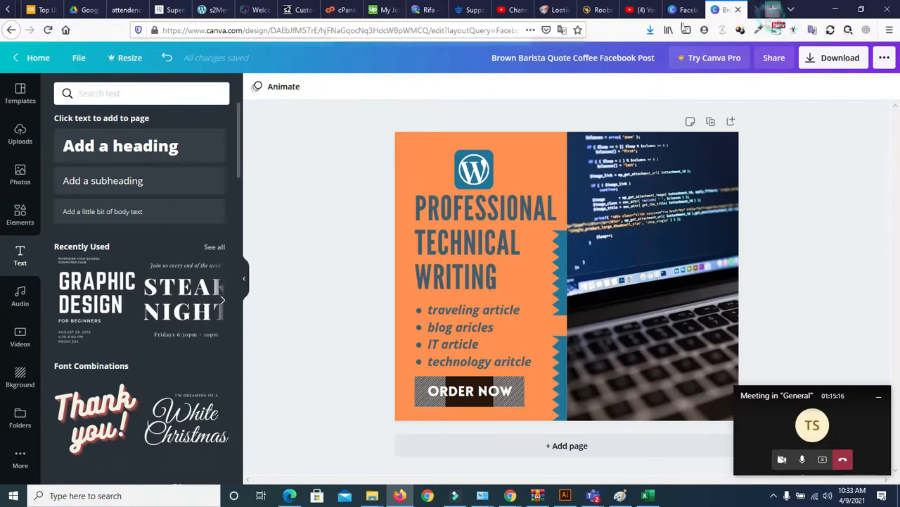
pyautogui.click(528, 34)
pyautogui.write('google.com')
pyautogui.press('Return')
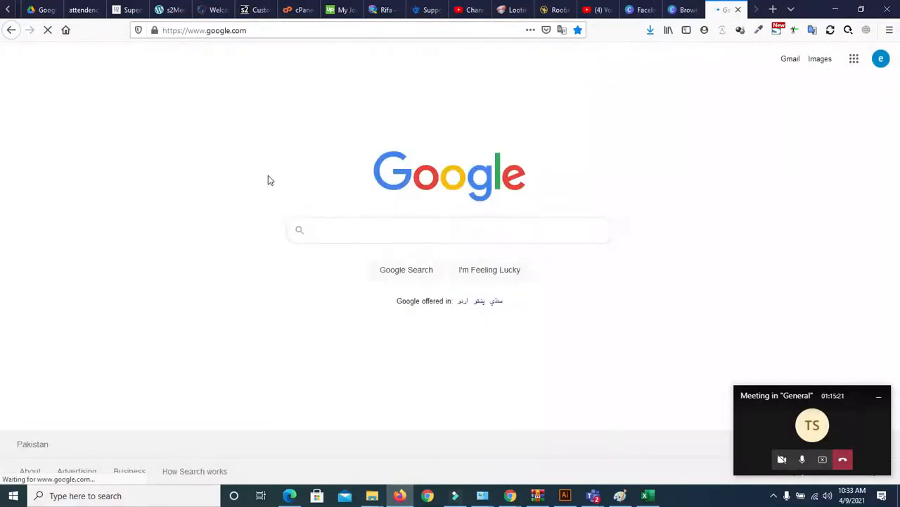
pyautogui.click(341, 238)
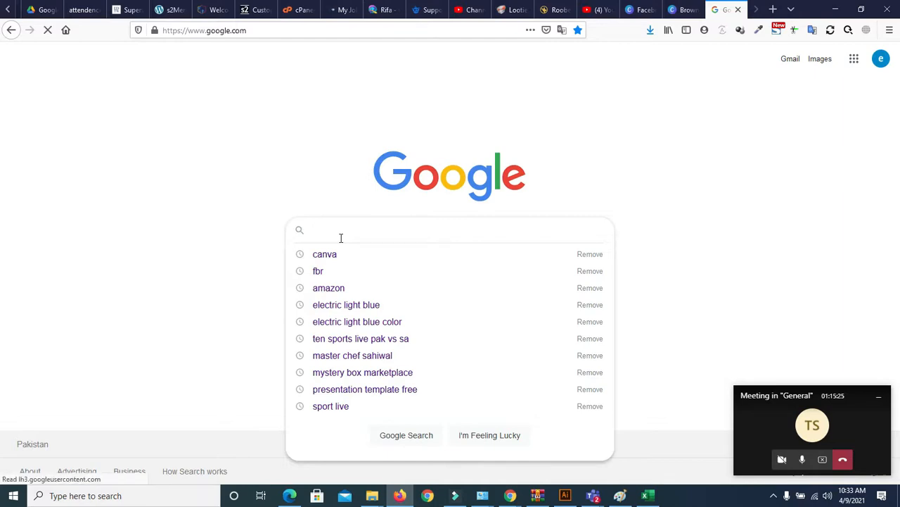
pyautogui.write('color sc')
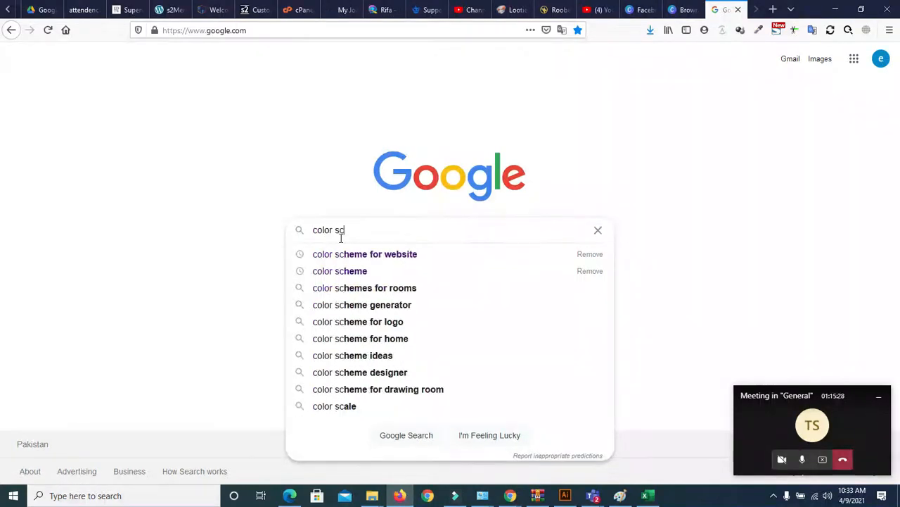
pyautogui.press('BackSpace')
pyautogui.write('cheme')
pyautogui.press('Return')
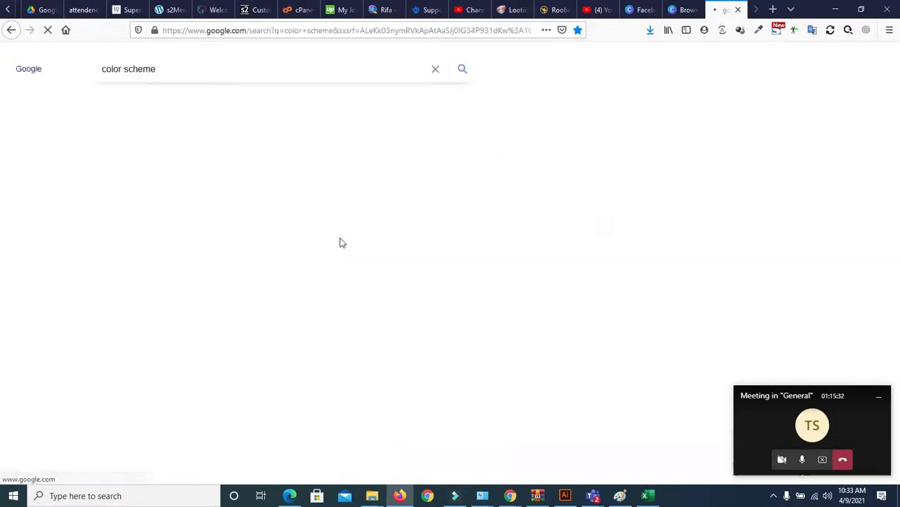
# Step: Move the floating meeting window further down over the search results and return to the browser
pyautogui.scroll(-5, 1, 176)
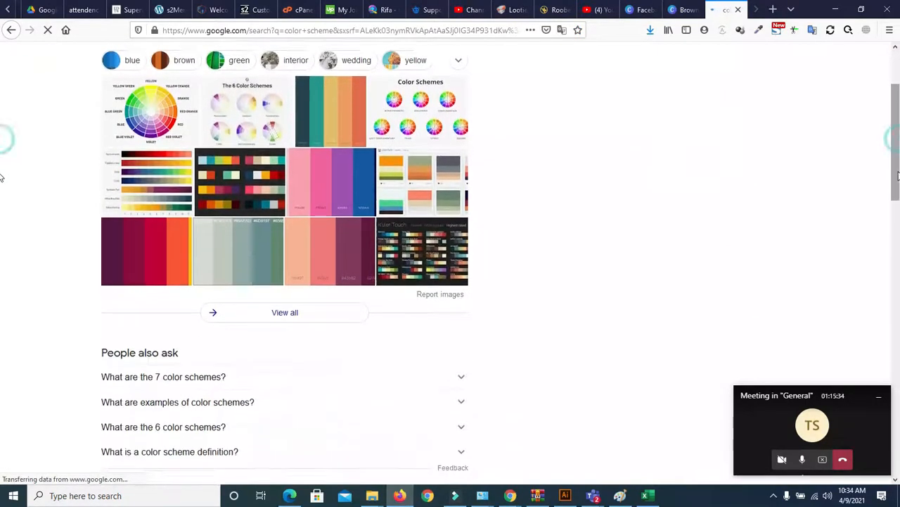
pyautogui.moveTo(897, 251); pyautogui.dragTo(897, 270)
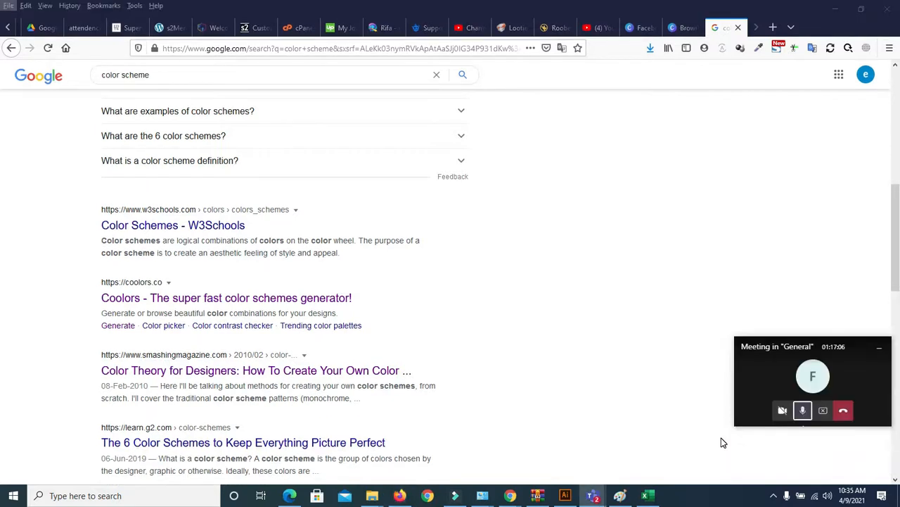
pyautogui.moveTo(776, 346); pyautogui.dragTo(778, 402)
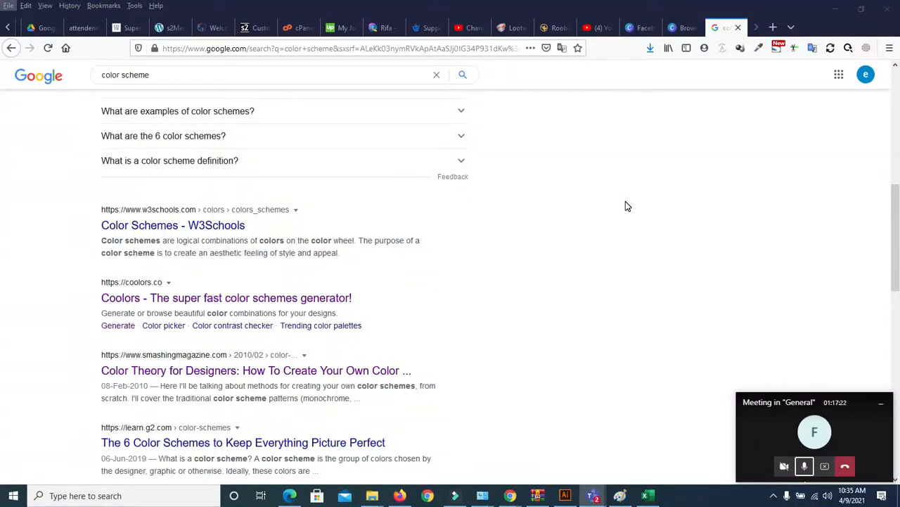
pyautogui.press('super')
pyautogui.press('super')
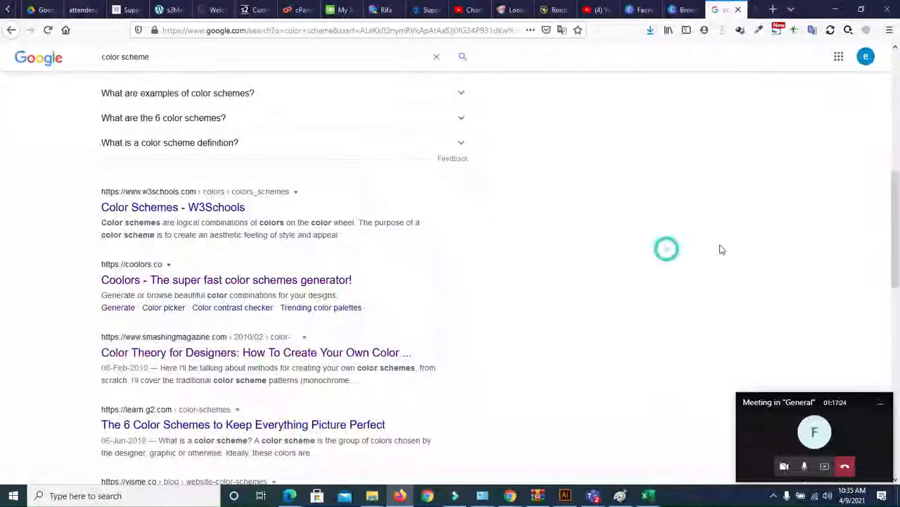
# Step: Open the Smashing Magazine "Color Theory for Designers" and G2 "The 6 Color Schemes" results in new tabs
pyautogui.scroll(-1, 896, 225)
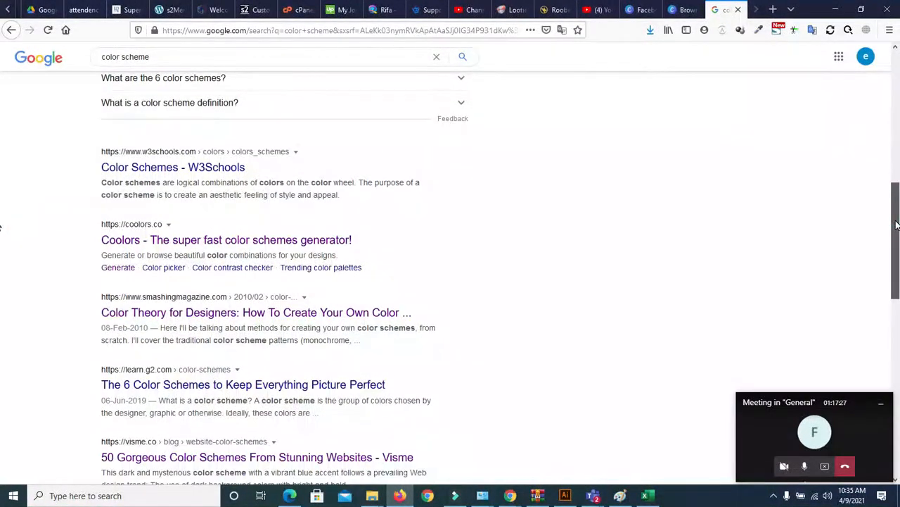
pyautogui.scroll(-1, 896, 225)
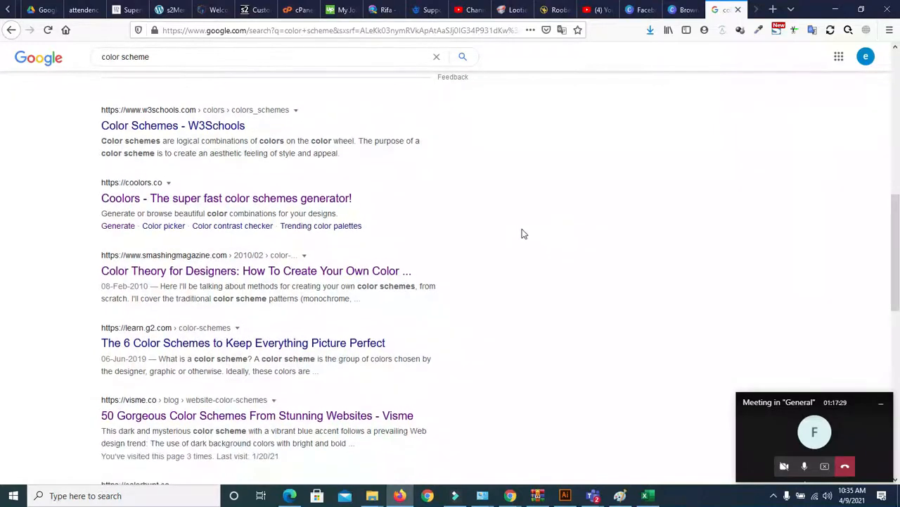
pyautogui.rightClick(258, 272)
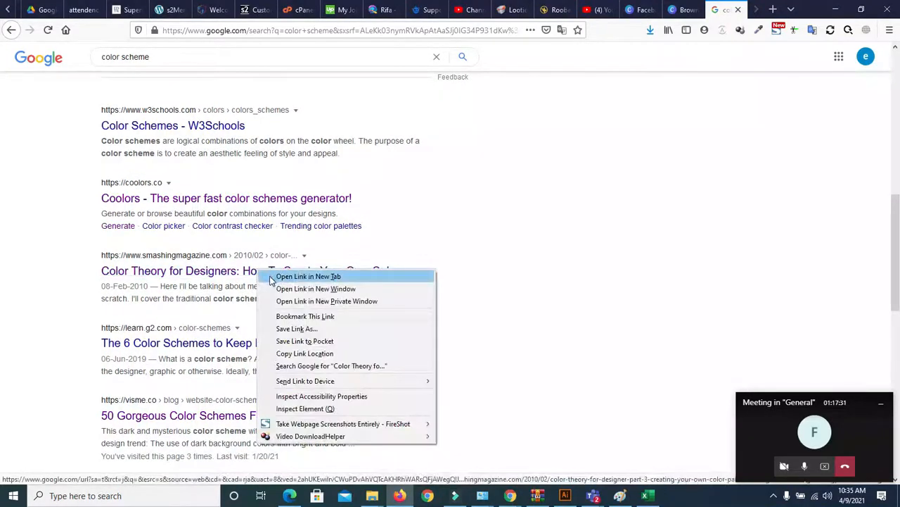
pyautogui.click(271, 279)
pyautogui.rightClick(224, 350)
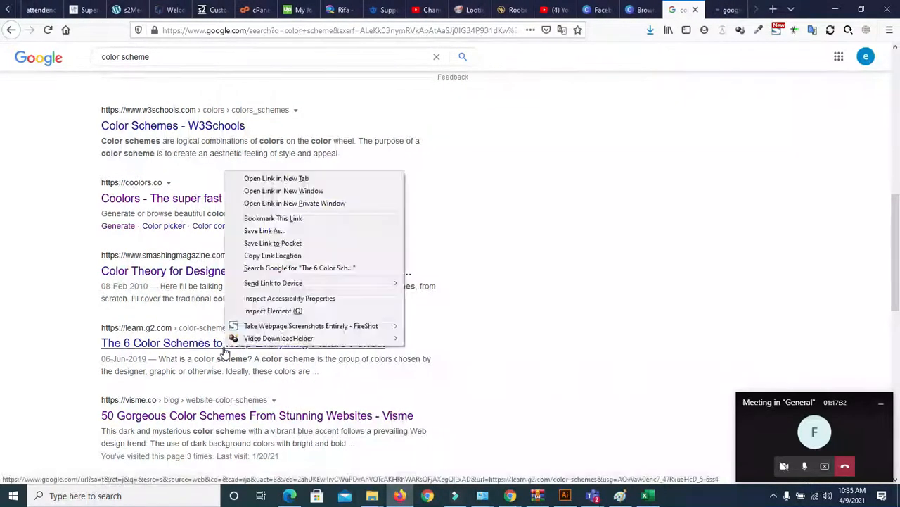
pyautogui.click(266, 180)
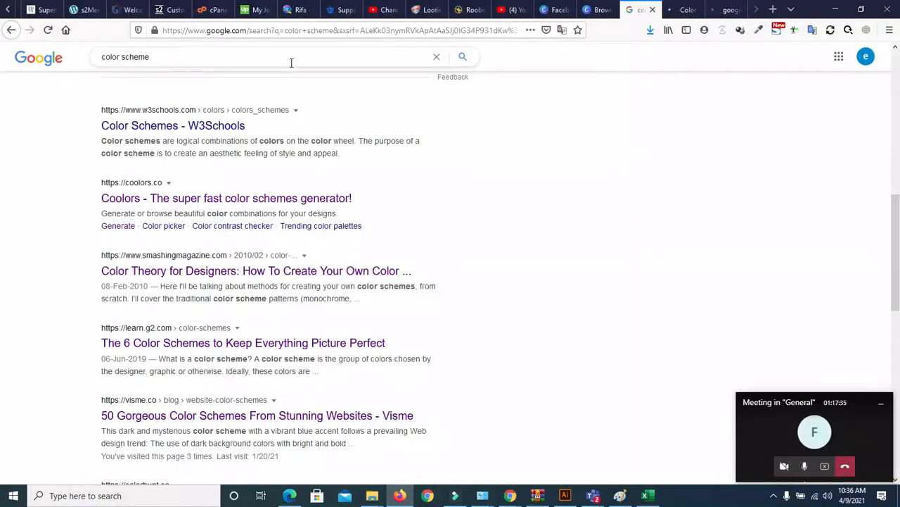
# Step: Examine the example palettes in the Smashing Magazine colour theory article and close its tab
pyautogui.click(684, 10)
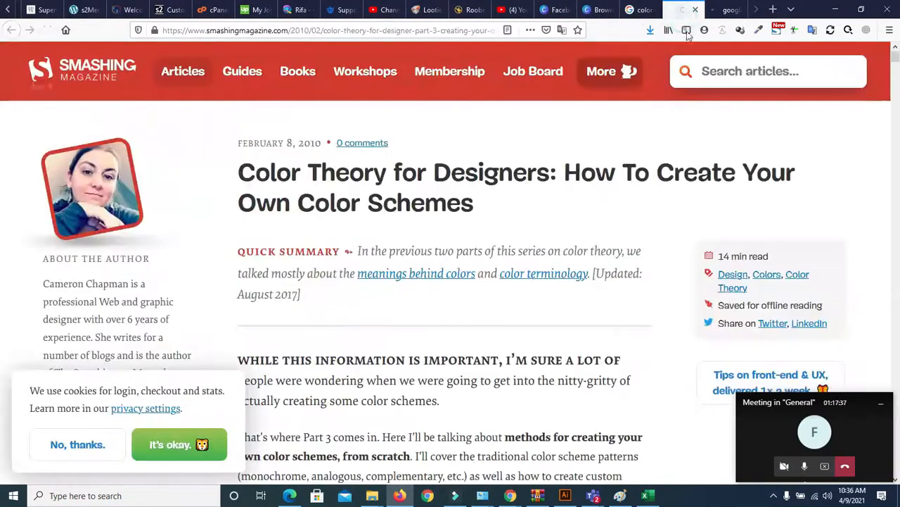
pyautogui.scroll(-2, 896, 62)
pyautogui.moveTo(896, 62); pyautogui.dragTo(897, 173)
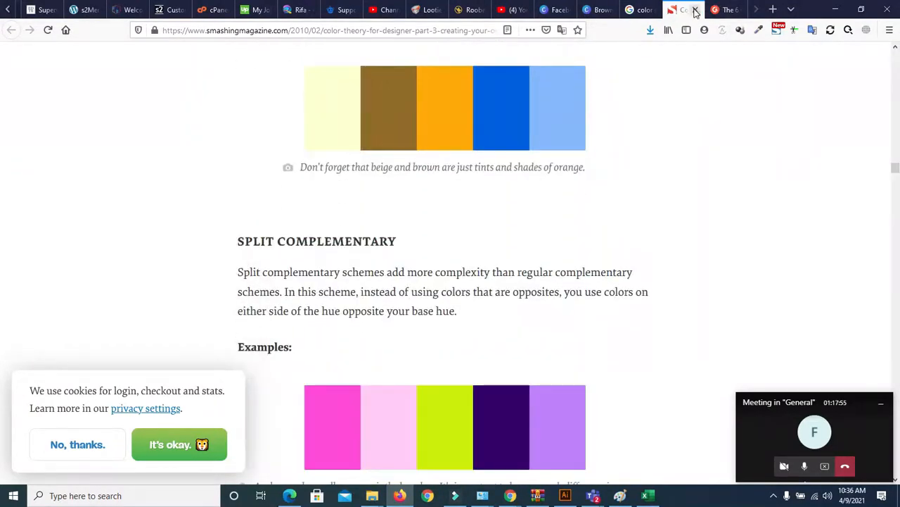
pyautogui.click(695, 9)
# Step: Look through the colour scheme types and sample designs in the G2 article, and close its tab
pyautogui.moveTo(897, 72); pyautogui.dragTo(897, 131)
pyautogui.moveTo(2, 132); pyautogui.dragTo(2, 212)
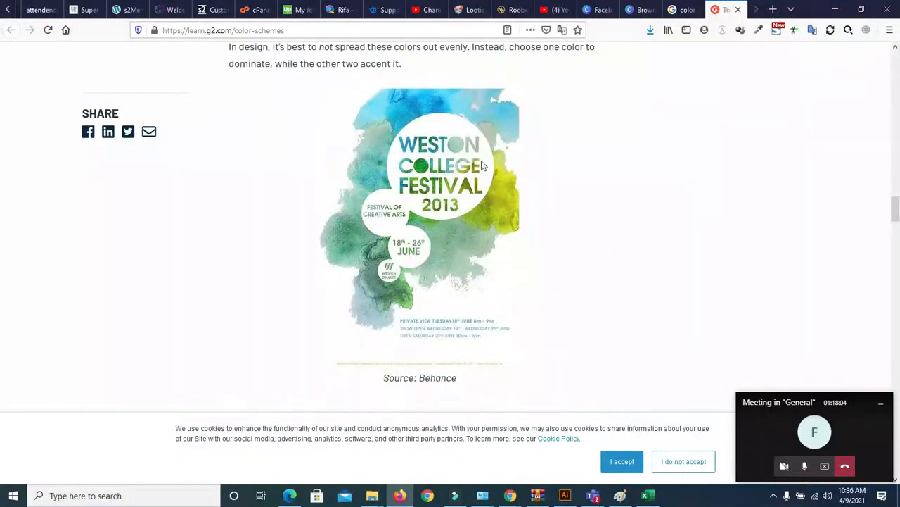
pyautogui.moveTo(897, 210); pyautogui.dragTo(2, 296)
pyautogui.moveTo(897, 294); pyautogui.dragTo(897, 367)
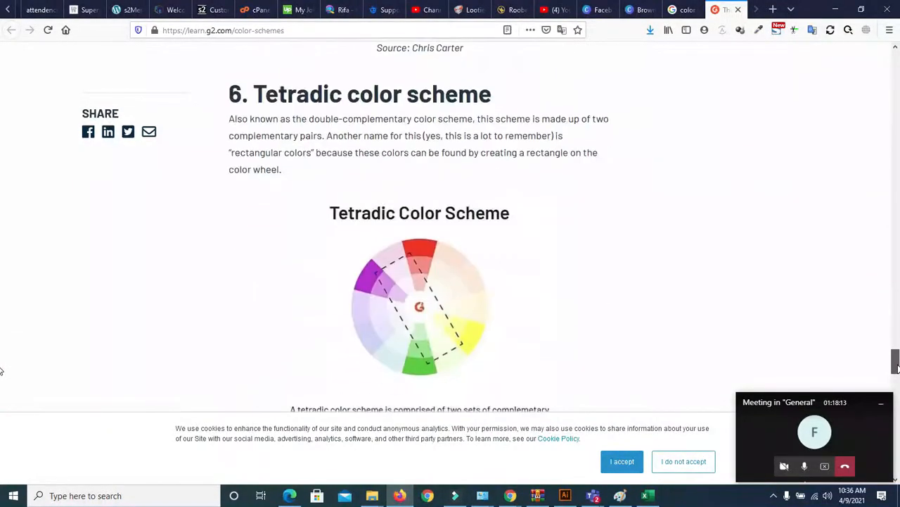
pyautogui.click(737, 9)
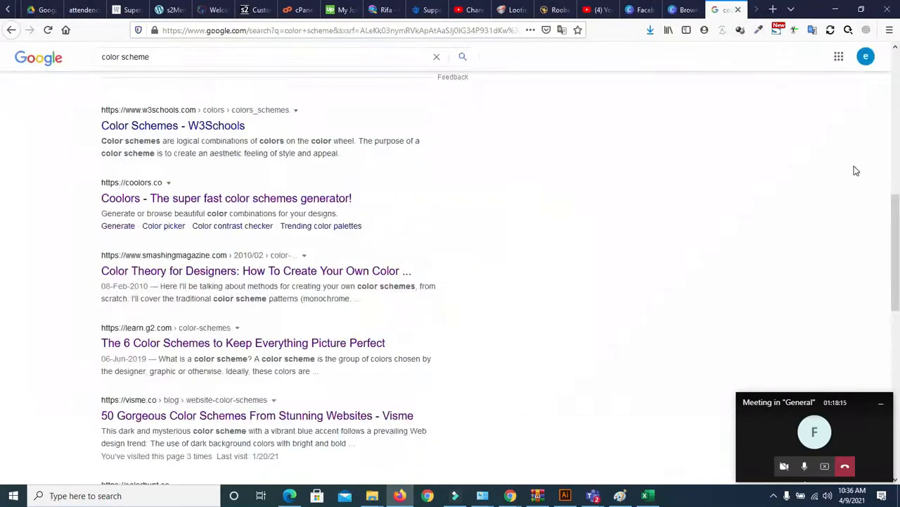
# Step: Open the "Color Hunt - Color Palettes for Designers and Artists" search result in a new tab
pyautogui.scroll(-2, 2, 225)
pyautogui.scroll(-3, 2, 257)
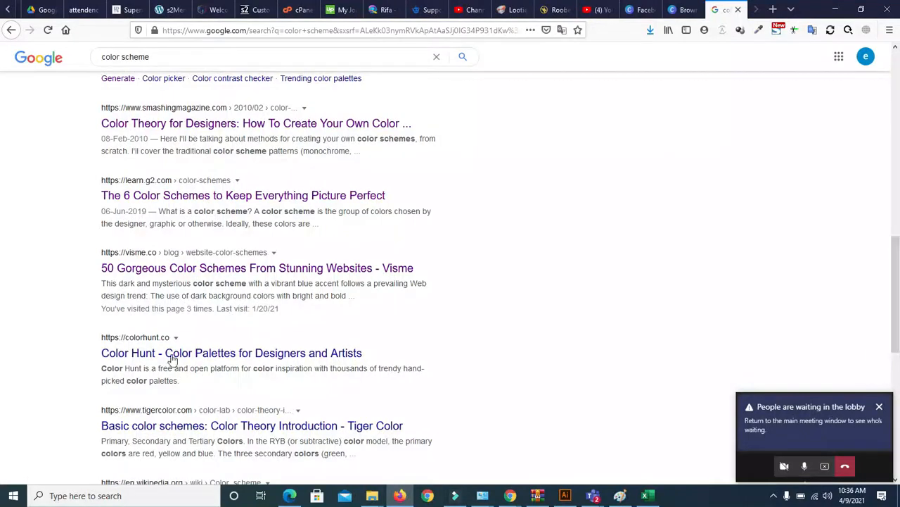
pyautogui.rightClick(198, 344)
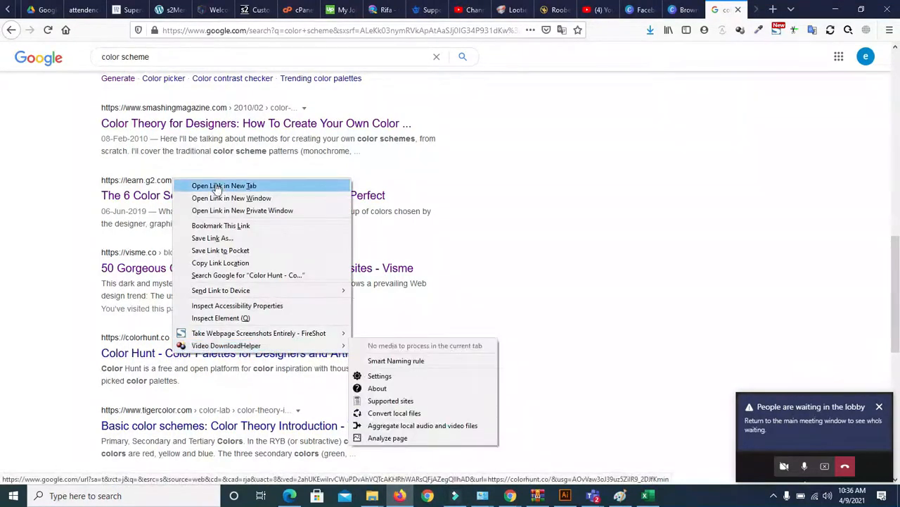
pyautogui.click(232, 185)
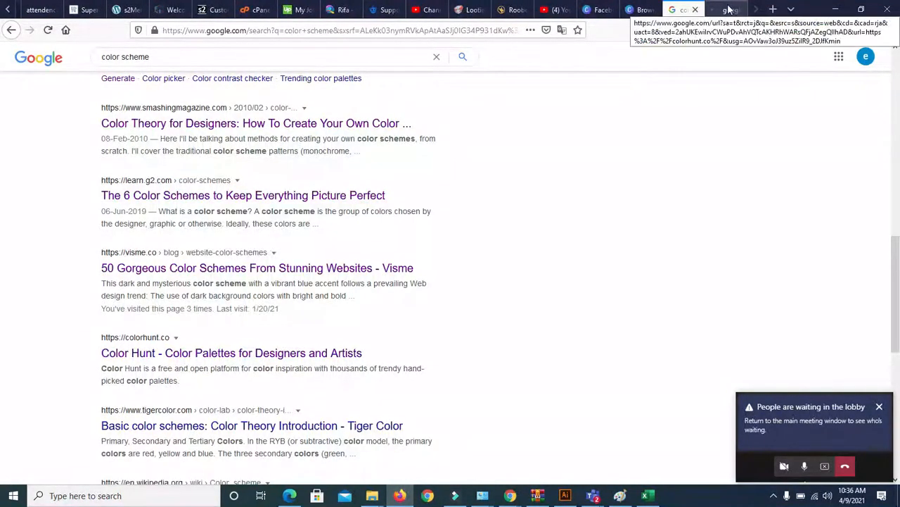
# Step: Open the Visme "50 Gorgeous Color Schemes From Stunning Websites" result in a new tab and view the start of the article
pyautogui.rightClick(306, 274)
pyautogui.click(313, 280)
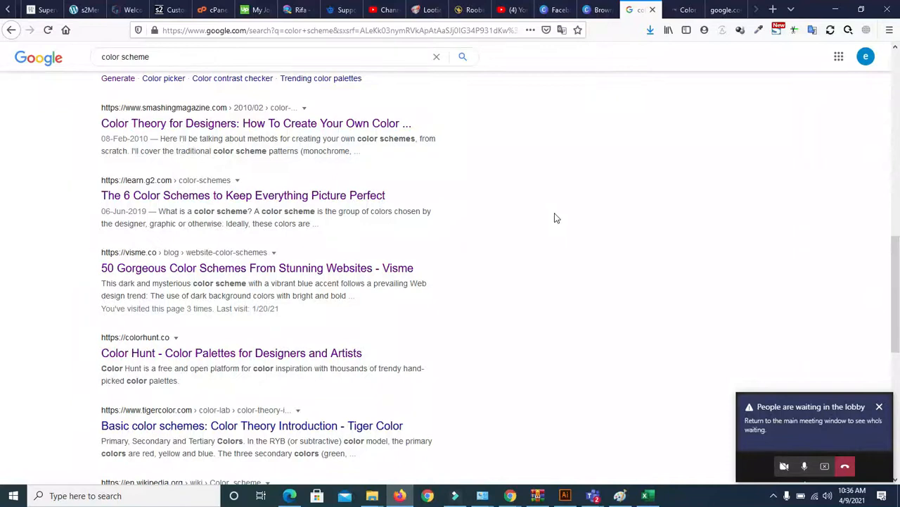
pyautogui.click(677, 11)
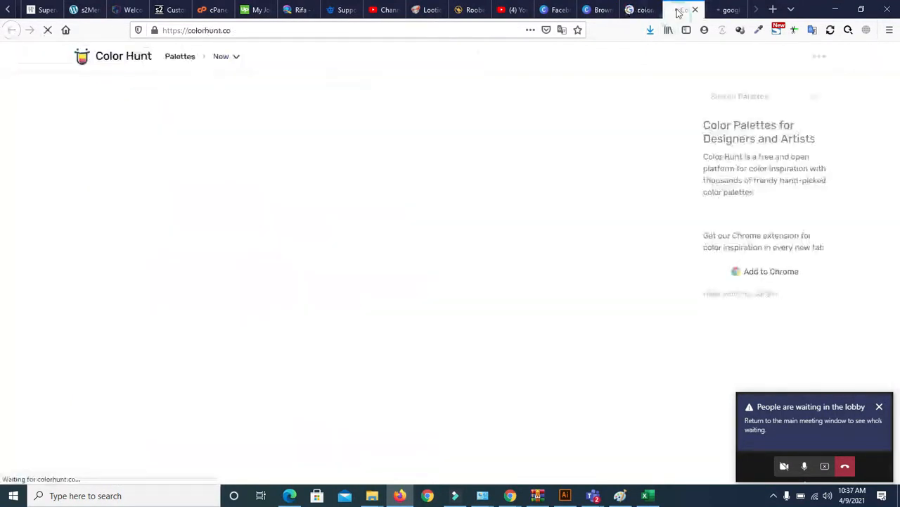
pyautogui.click(728, 10)
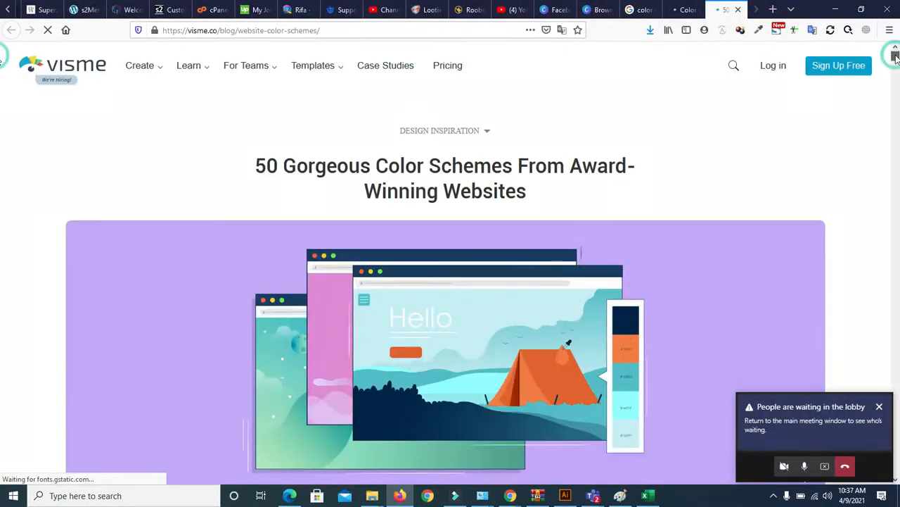
pyautogui.moveTo(895, 54); pyautogui.dragTo(897, 61)
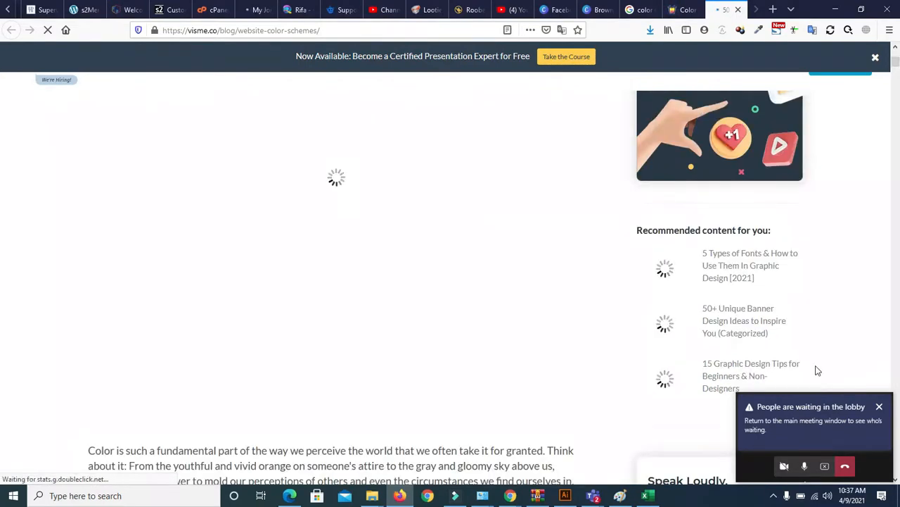
pyautogui.click(803, 427)
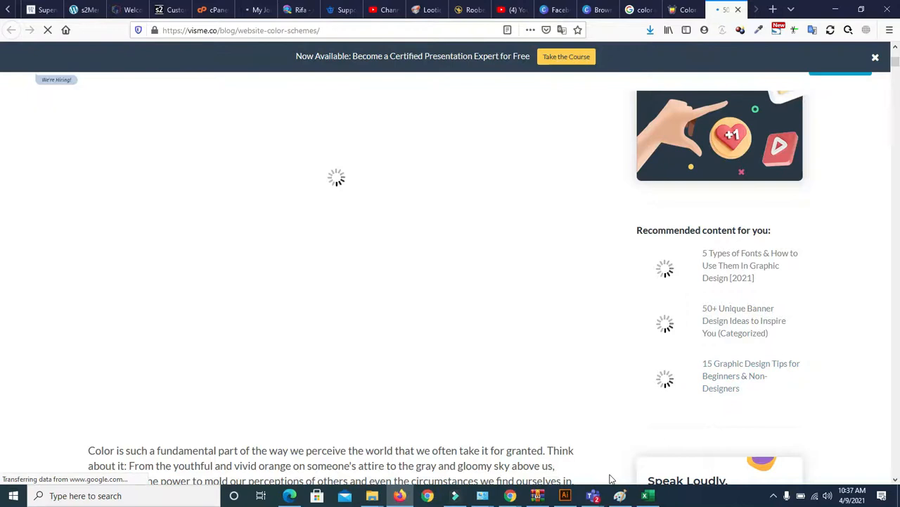
# Step: Switch to Teams to admit the guest waiting in the meeting lobby, and minimize the meeting window
pyautogui.click(593, 495)
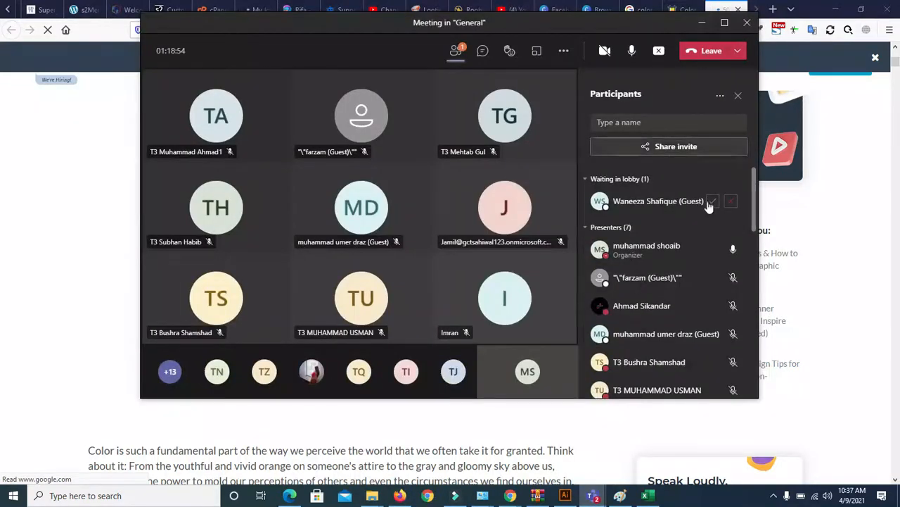
pyautogui.click(712, 201)
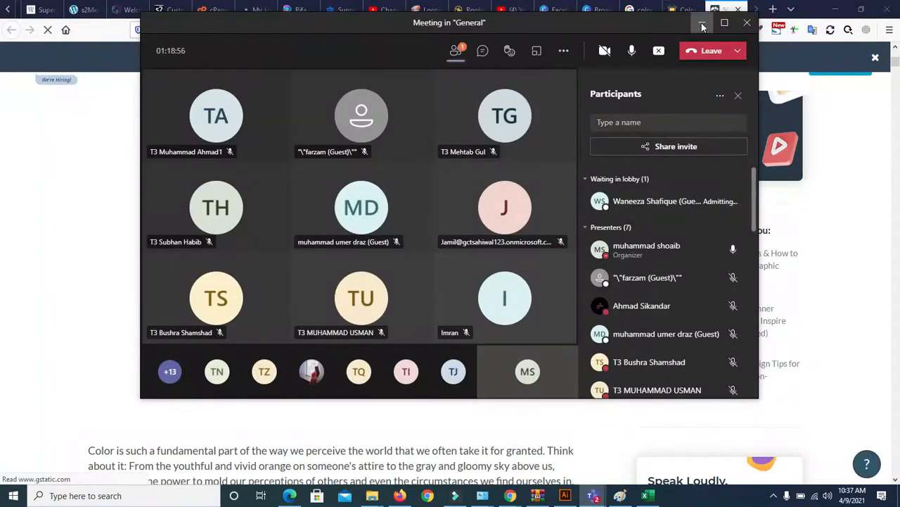
pyautogui.click(702, 23)
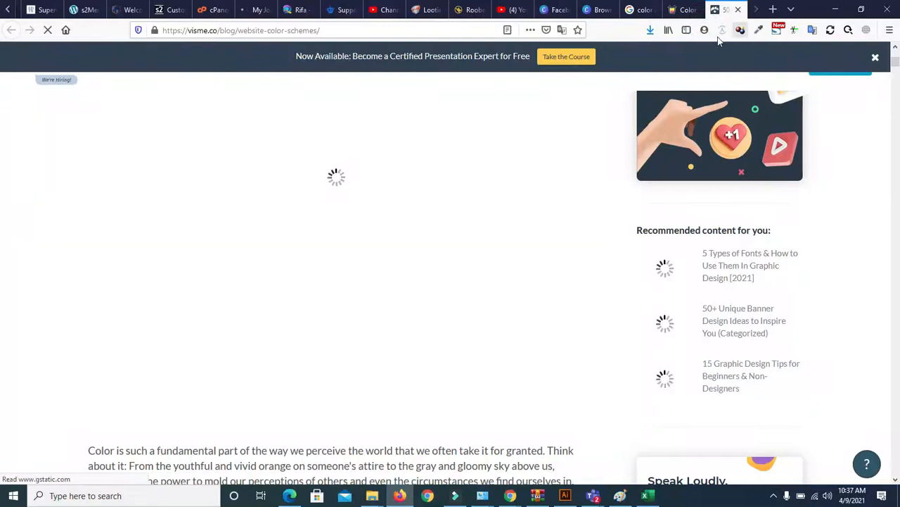
# Step: Browse the new four-colour palettes on the Color Hunt page
pyautogui.click(680, 9)
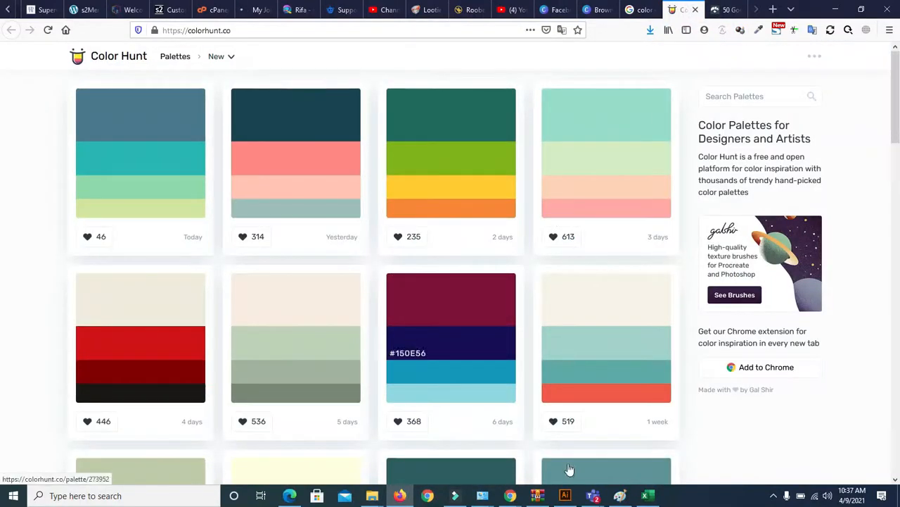
pyautogui.moveTo(592, 496)
pyautogui.click(666, 444)
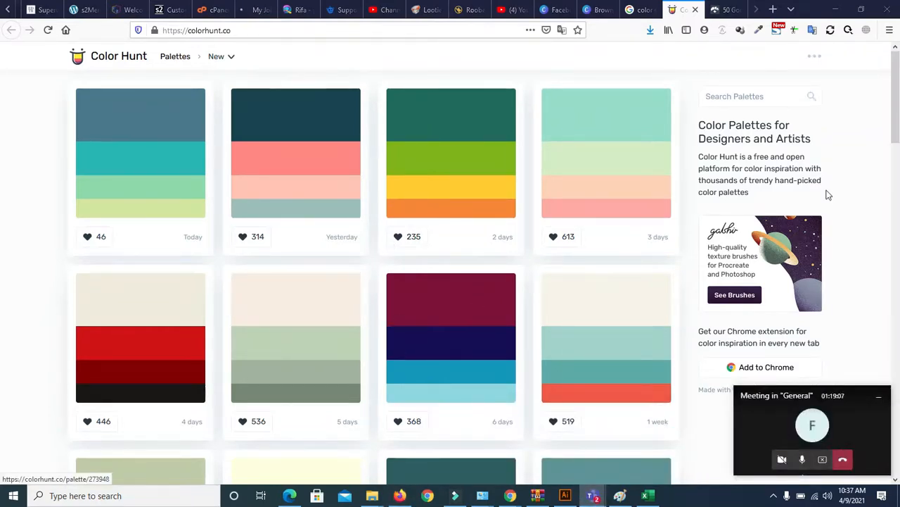
pyautogui.scroll(-3, 898, 186)
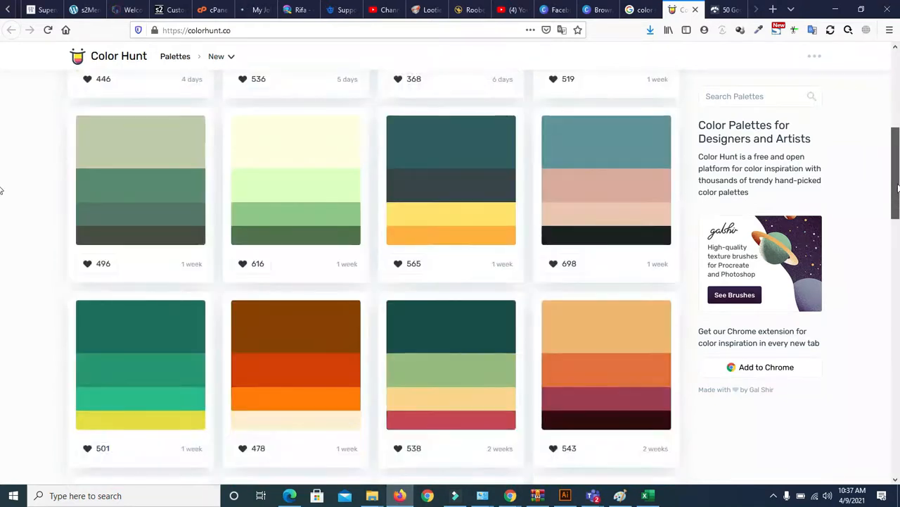
pyautogui.moveTo(897, 186); pyautogui.dragTo(895, 319)
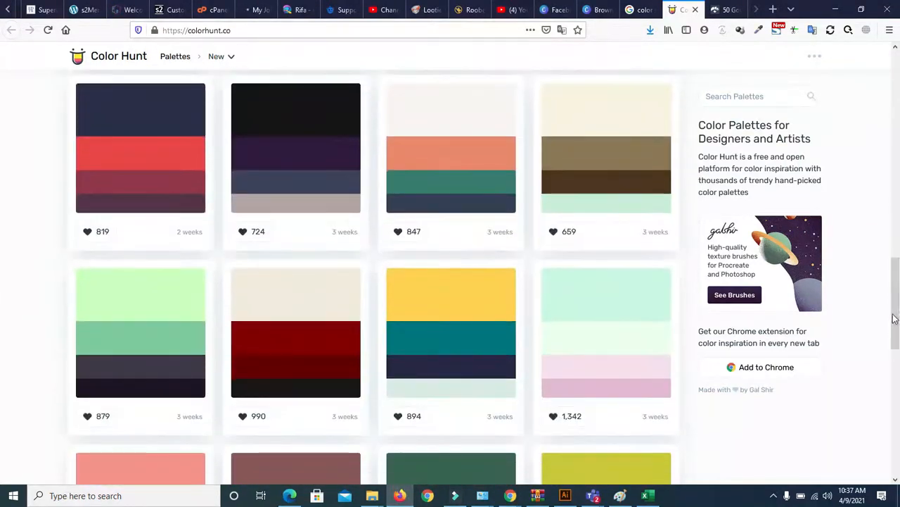
# Step: Look through the numbered website colour schemes in the Visme article, and close the research tabs to return to the Canva design
pyautogui.click(724, 9)
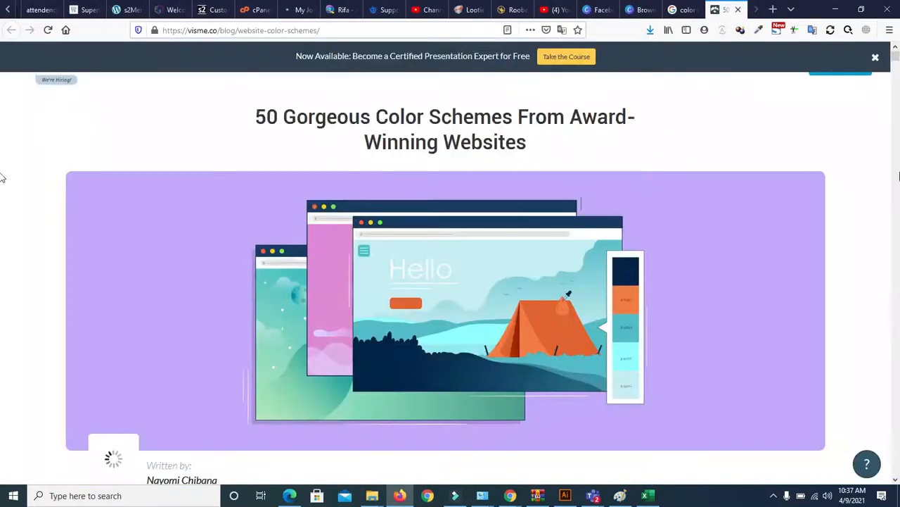
pyautogui.moveTo(896, 59); pyautogui.dragTo(897, 70)
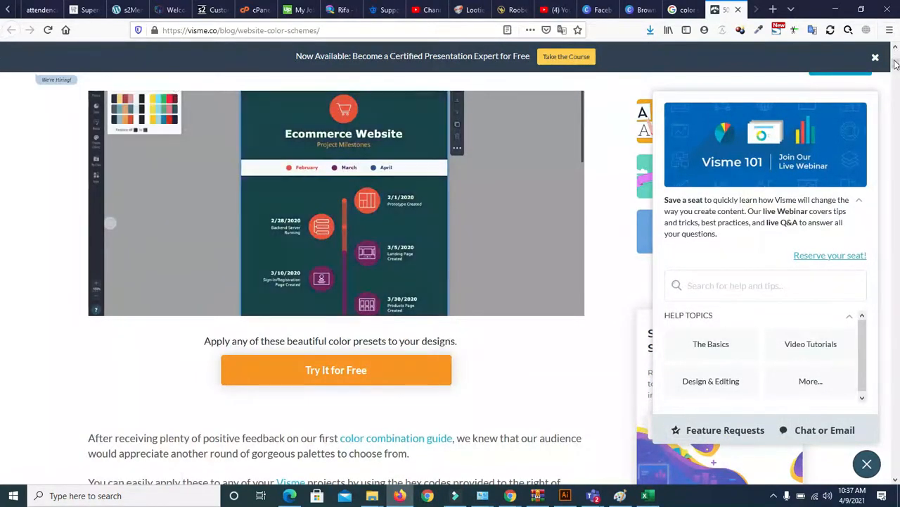
pyautogui.moveTo(895, 65); pyautogui.dragTo(895, 71)
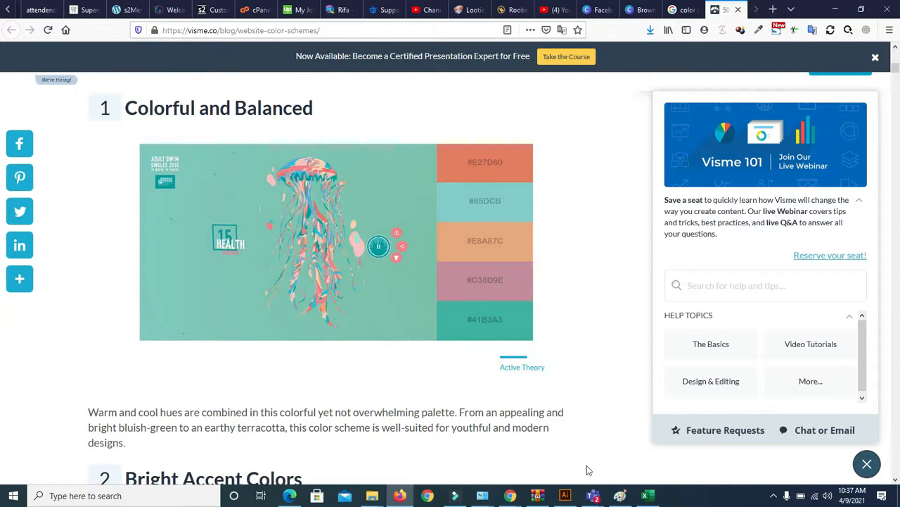
pyautogui.click(593, 496)
pyautogui.click(671, 453)
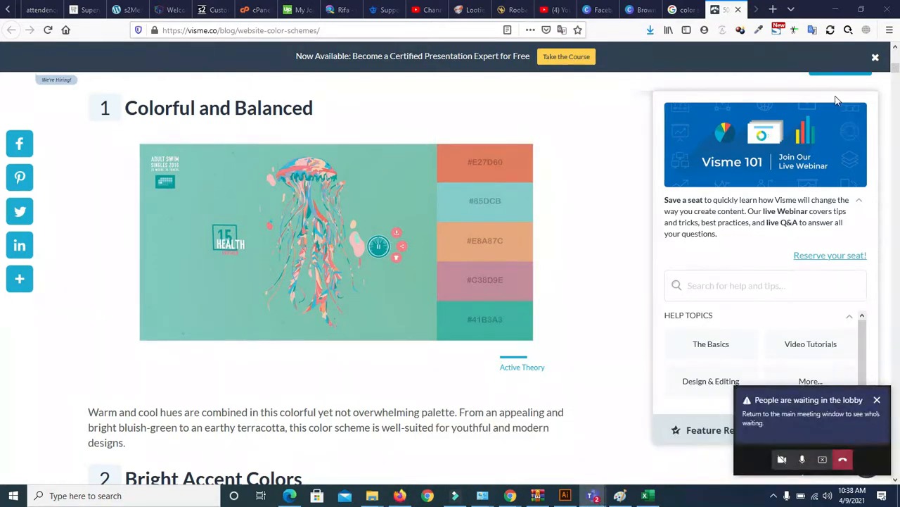
pyautogui.click(895, 76)
pyautogui.moveTo(895, 76); pyautogui.dragTo(896, 82)
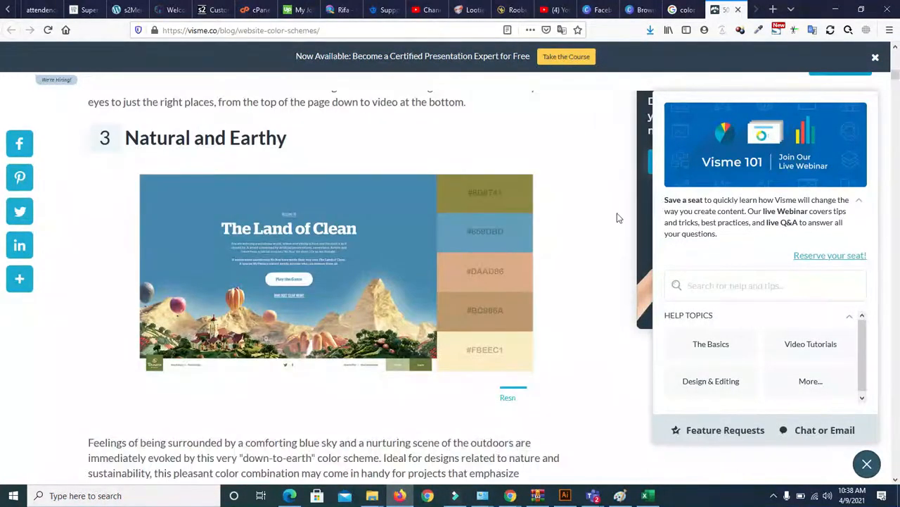
pyautogui.moveTo(896, 77); pyautogui.dragTo(897, 92)
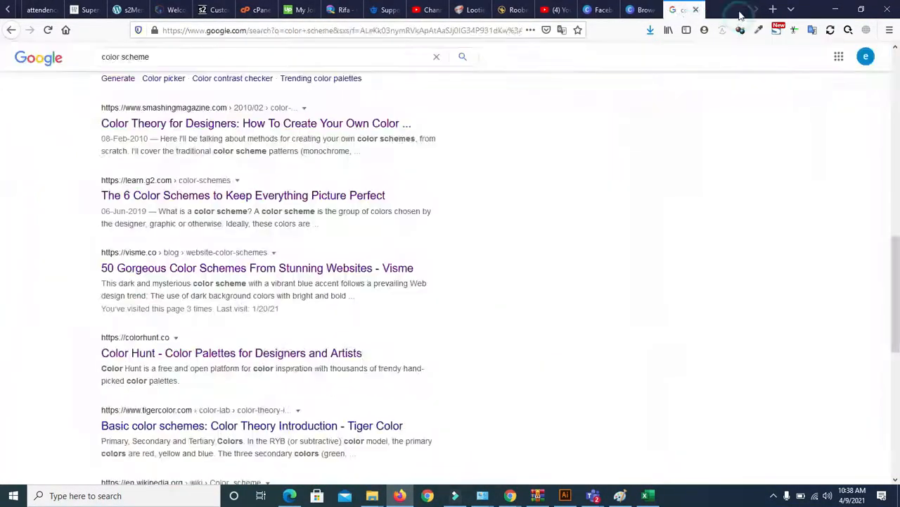
pyautogui.click(739, 10)
pyautogui.click(738, 10)
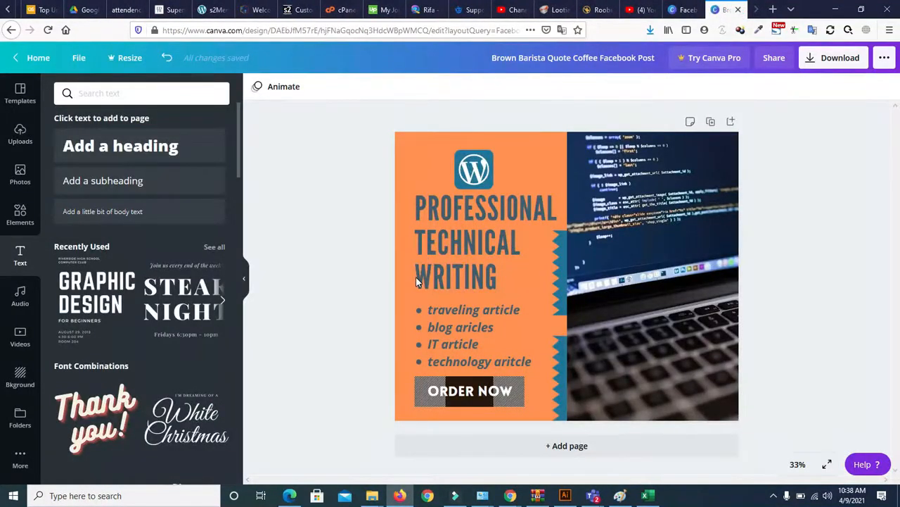
# Step: Recolour the hatched left end of the ORDER NOW button with the dark slate document colour
pyautogui.click(418, 402)
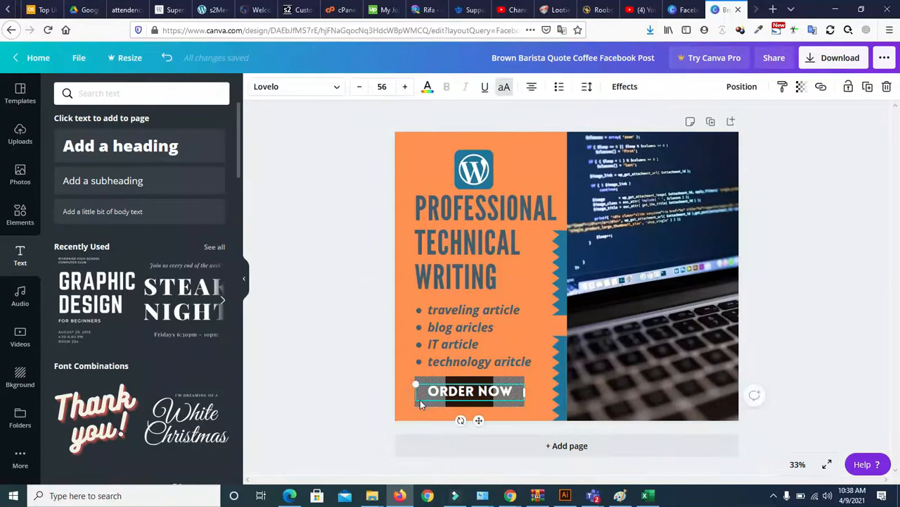
pyautogui.click(422, 407)
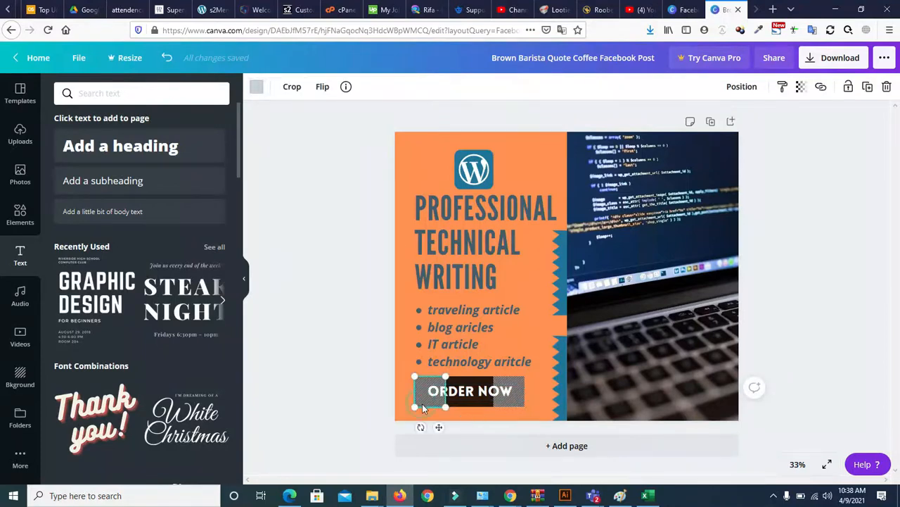
pyautogui.click(258, 91)
pyautogui.click(125, 199)
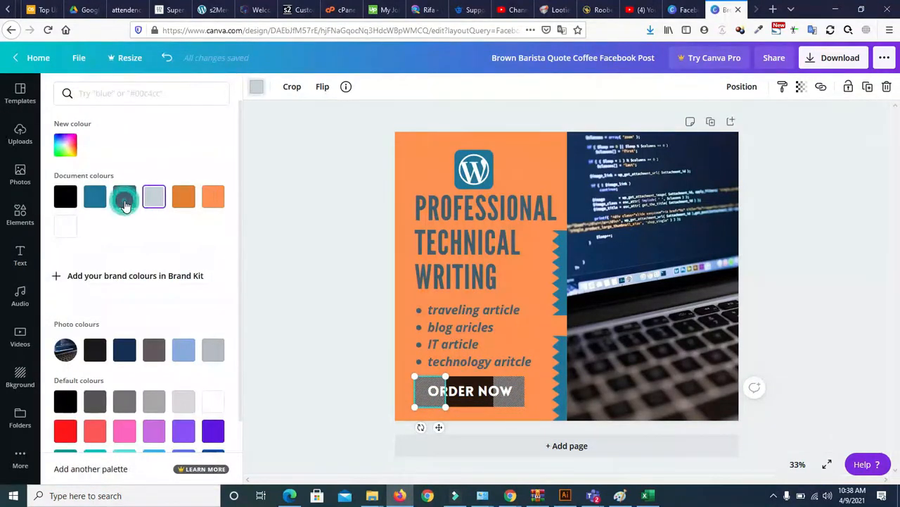
# Step: Apply the same dark slate document colour to the hatched right end of the ORDER NOW button
pyautogui.click(512, 402)
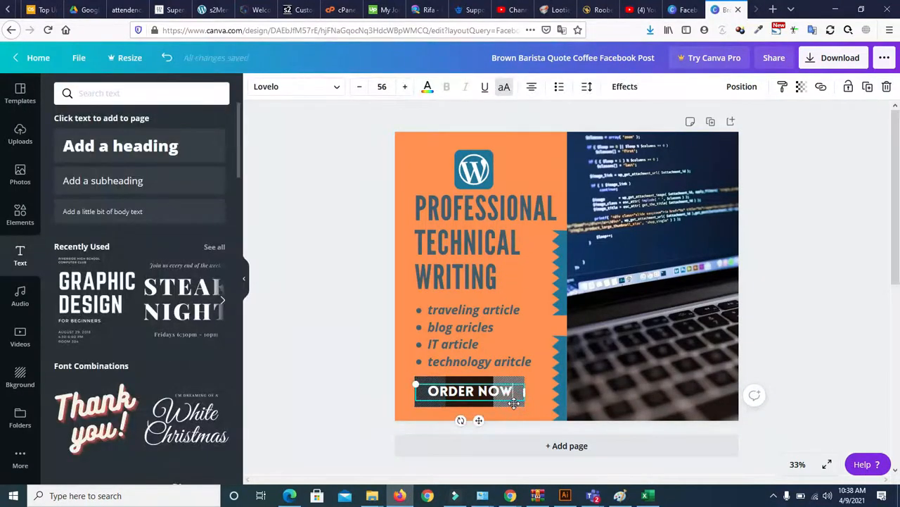
pyautogui.click(514, 404)
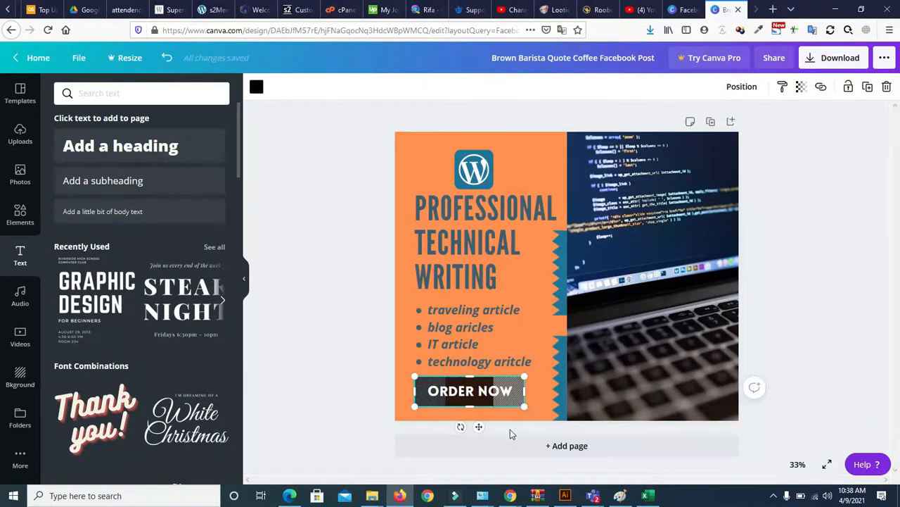
pyautogui.click(504, 406)
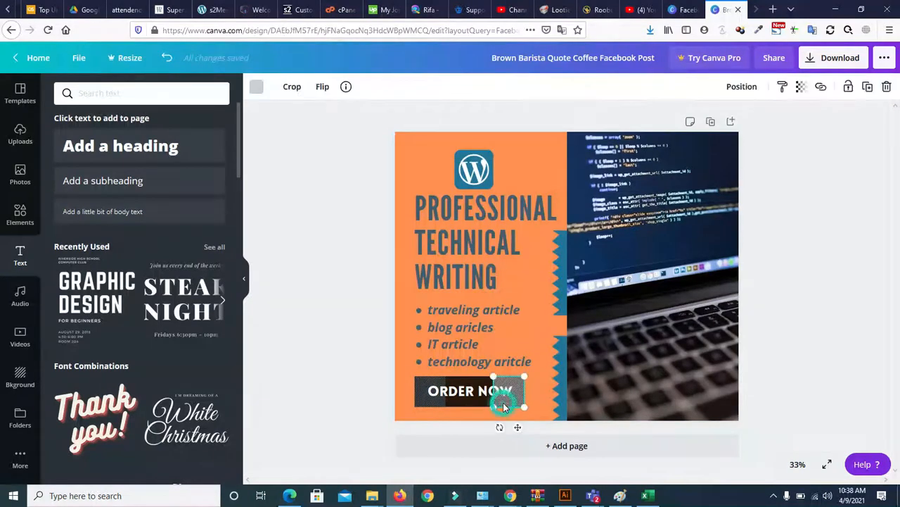
pyautogui.click(257, 90)
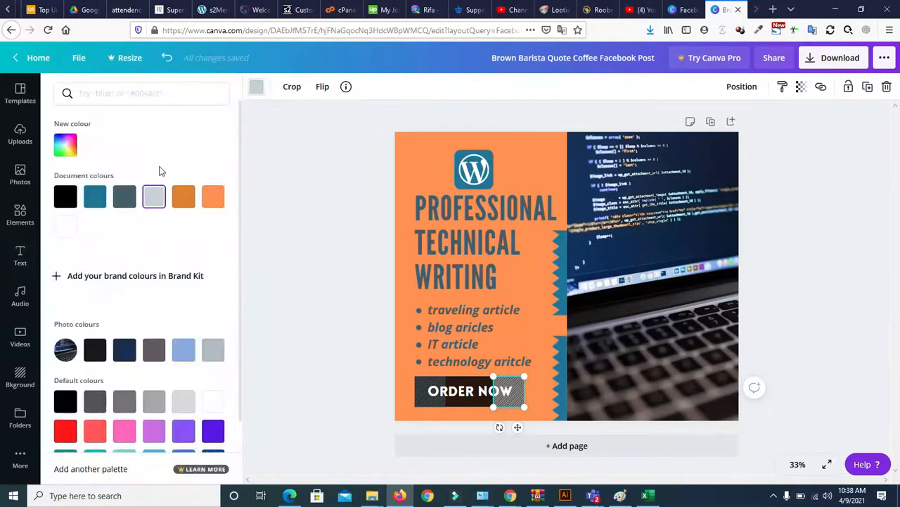
pyautogui.click(124, 196)
pyautogui.click(304, 248)
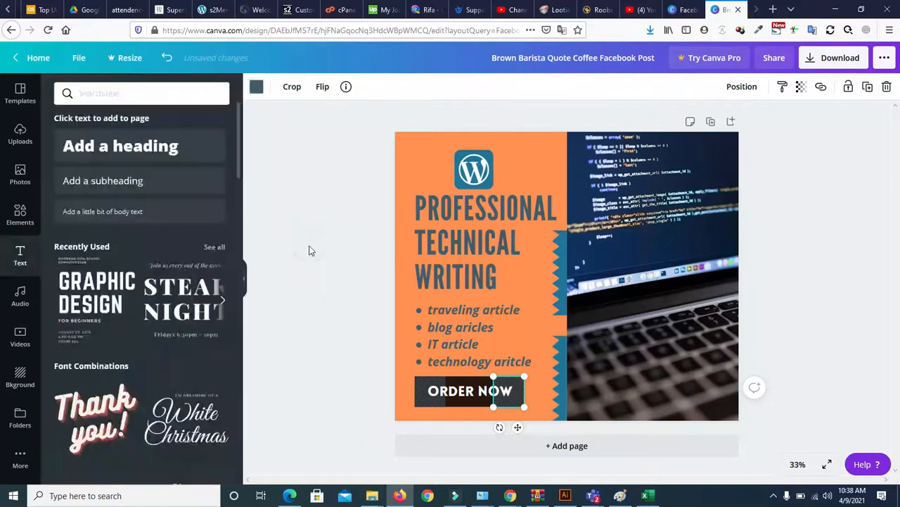
pyautogui.click(414, 155)
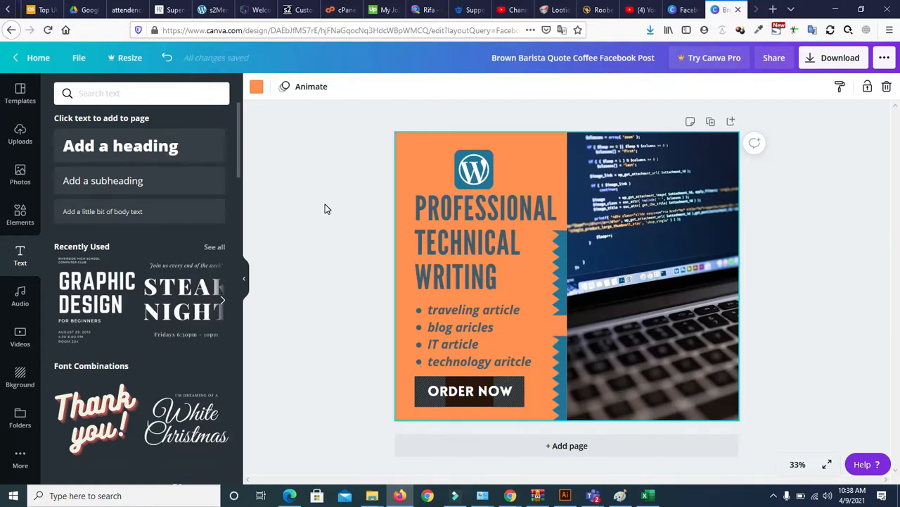
pyautogui.click(97, 93)
pyautogui.click(338, 304)
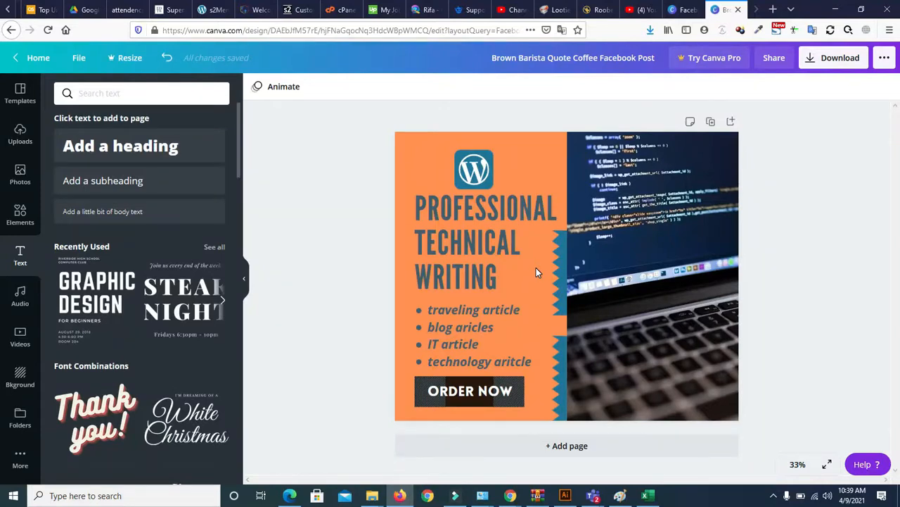
# Step: Select the laptop code photo and search the photo library for "article"
pyautogui.click(647, 225)
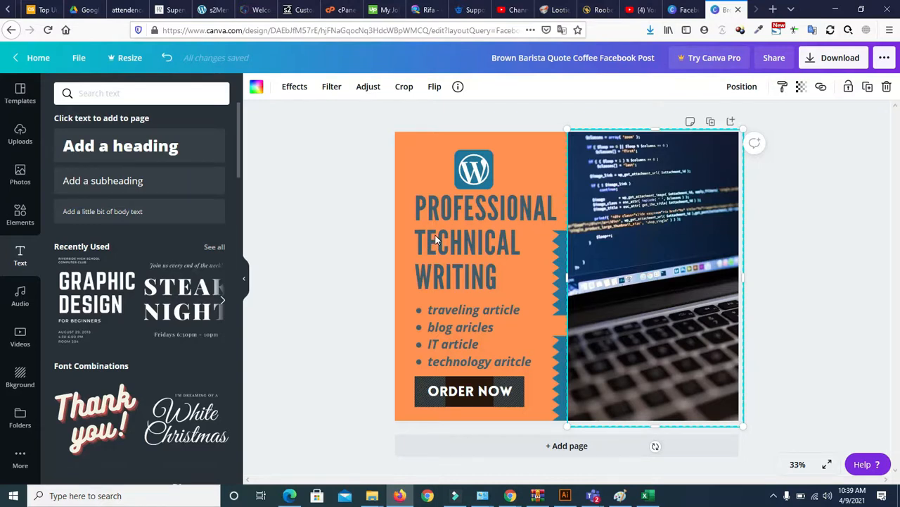
pyautogui.click(19, 179)
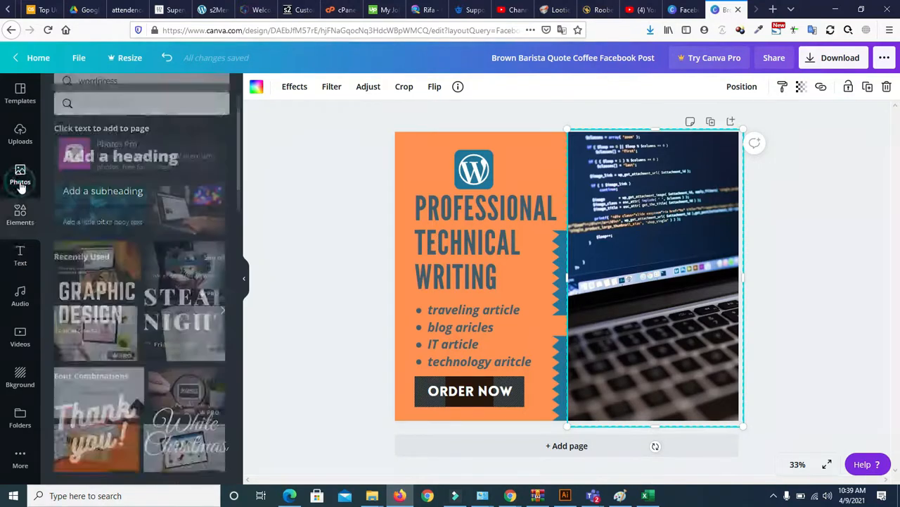
pyautogui.doubleClick(128, 95)
pyautogui.write('article')
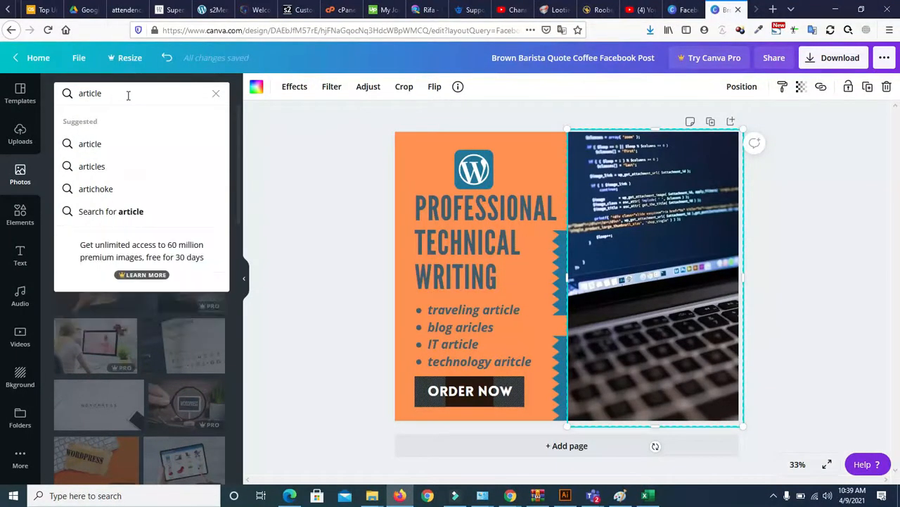
pyautogui.click(90, 144)
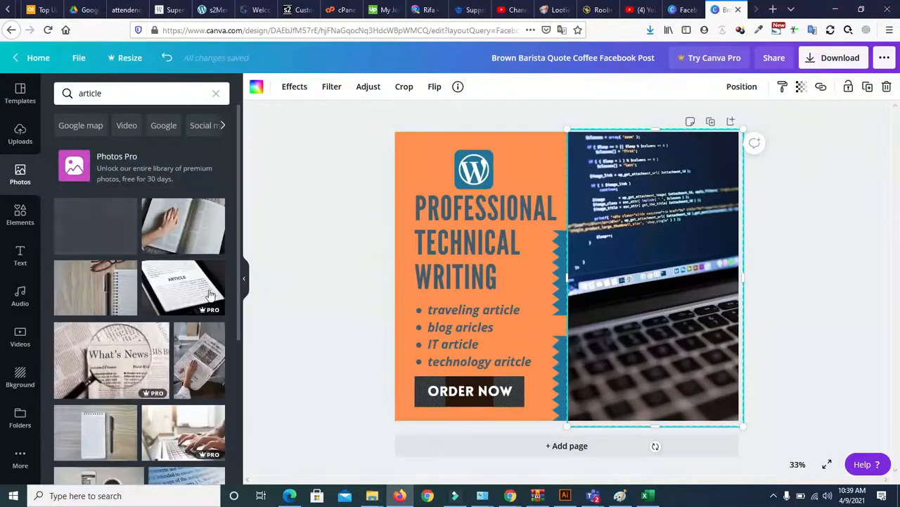
# Step: Replace the laptop code photo with the free photo of a hand writing in a notebook beside a coffee cup
pyautogui.scroll(-5, 232, 337)
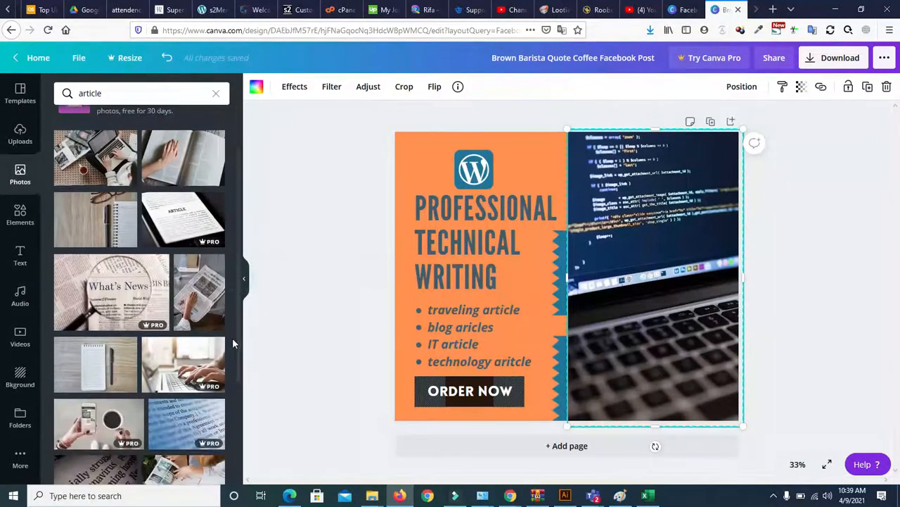
pyautogui.scroll(-4, 233, 365)
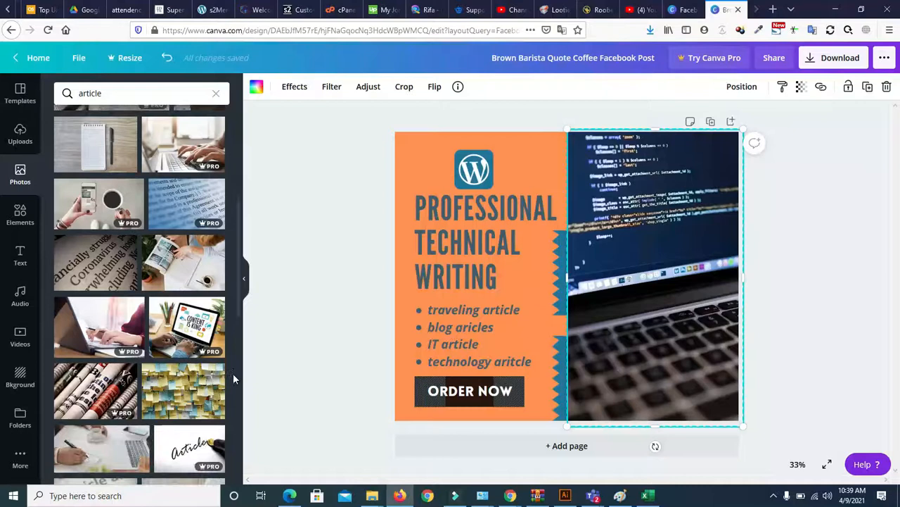
pyautogui.scroll(-1, 232, 412)
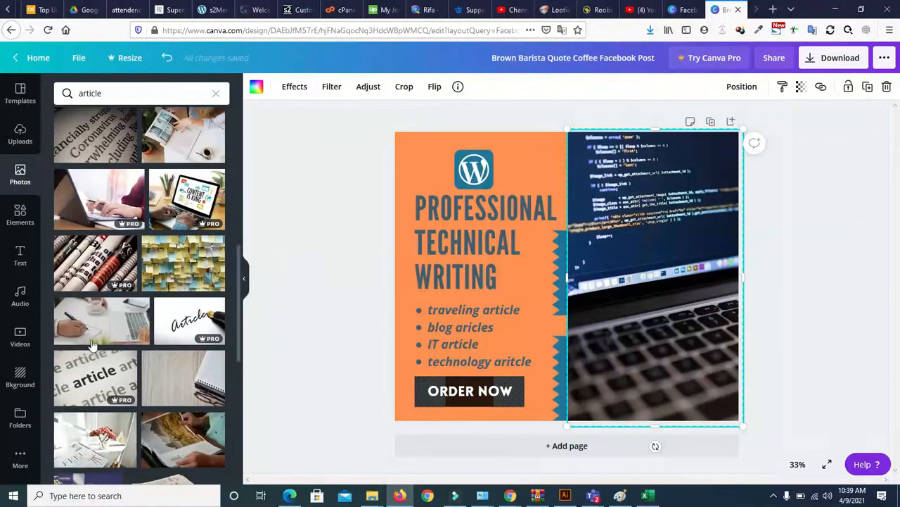
pyautogui.moveTo(82, 324); pyautogui.dragTo(673, 296)
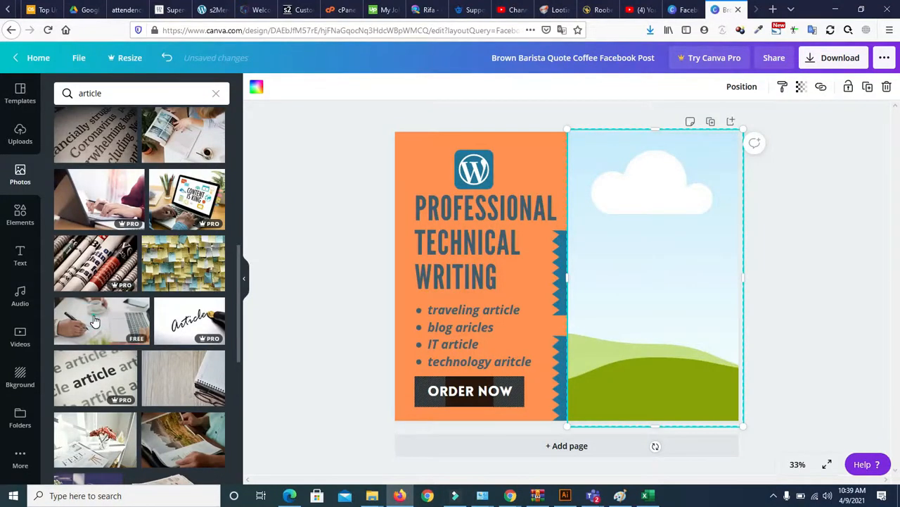
pyautogui.press('Delete')
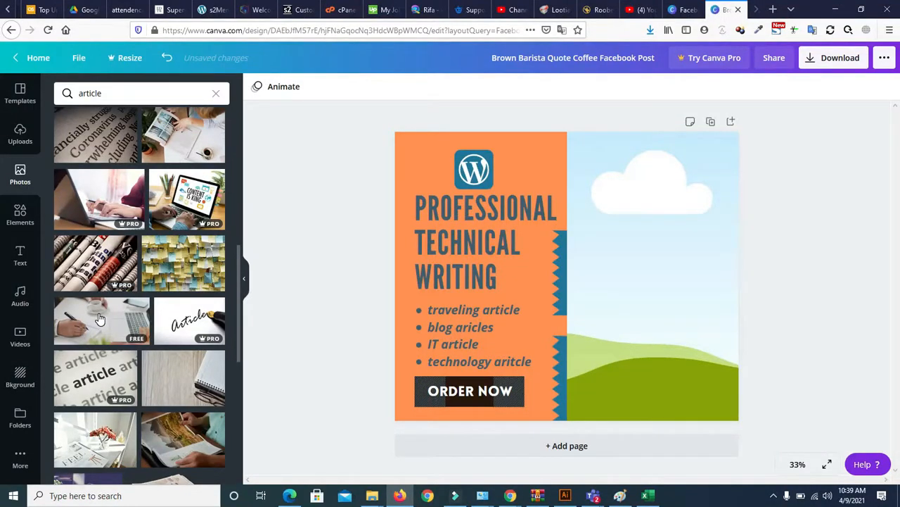
pyautogui.moveTo(99, 319); pyautogui.dragTo(633, 211)
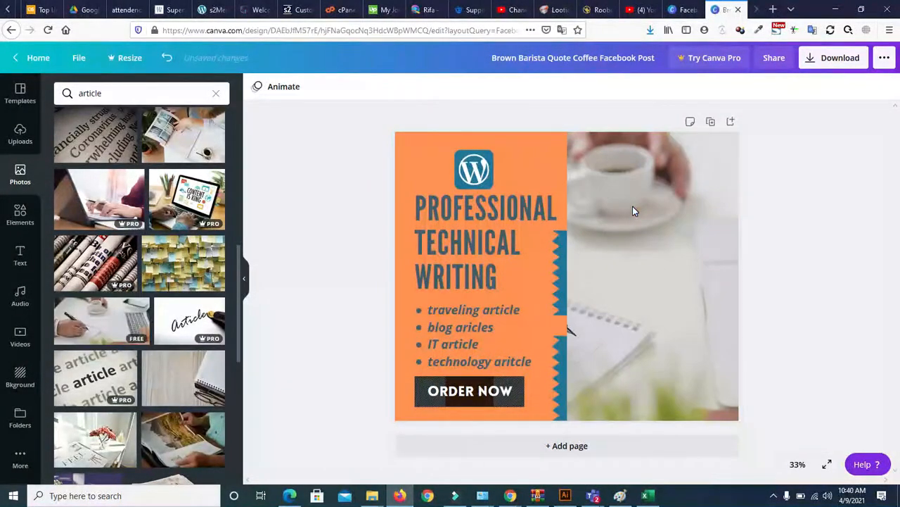
# Step: Reposition the new photo within its frame so the writing hand, pen and notebook fill the visible area
pyautogui.click(650, 304)
pyautogui.doubleClick(634, 302)
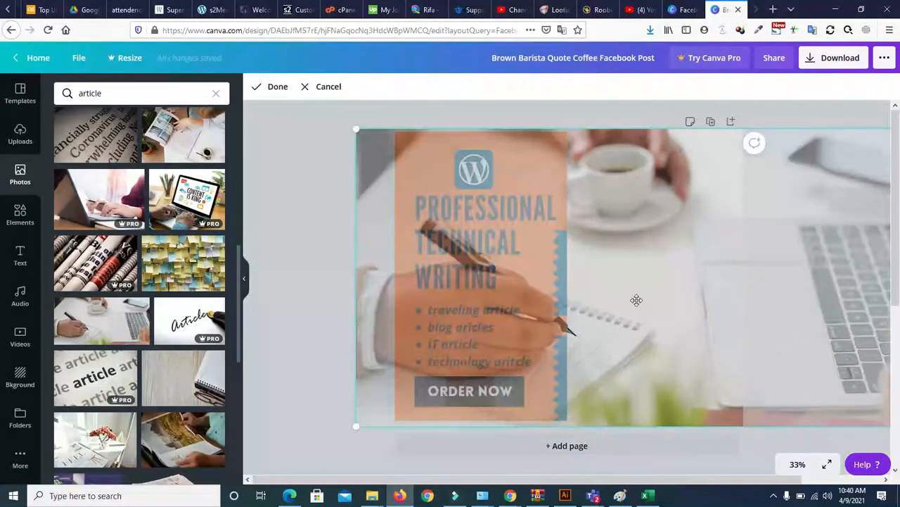
pyautogui.moveTo(624, 331); pyautogui.dragTo(718, 332)
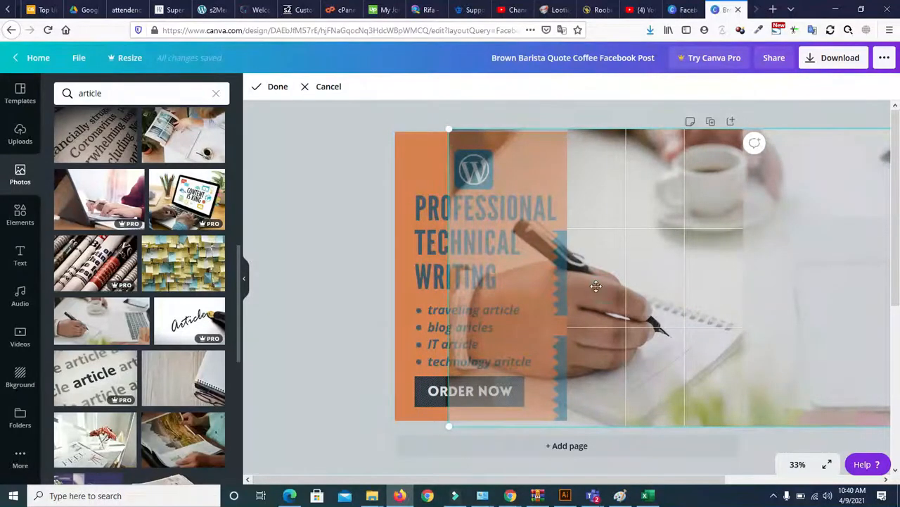
pyautogui.click(369, 283)
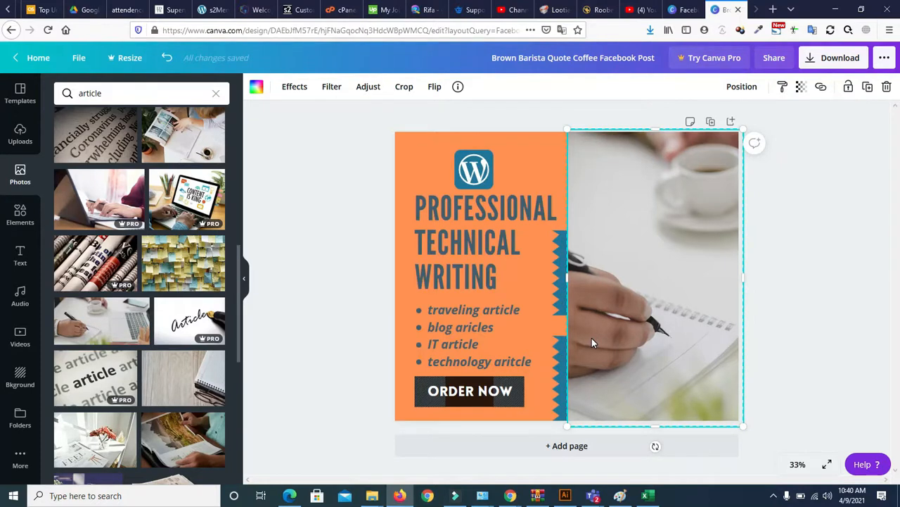
pyautogui.click(325, 267)
pyautogui.click(420, 279)
pyautogui.click(367, 272)
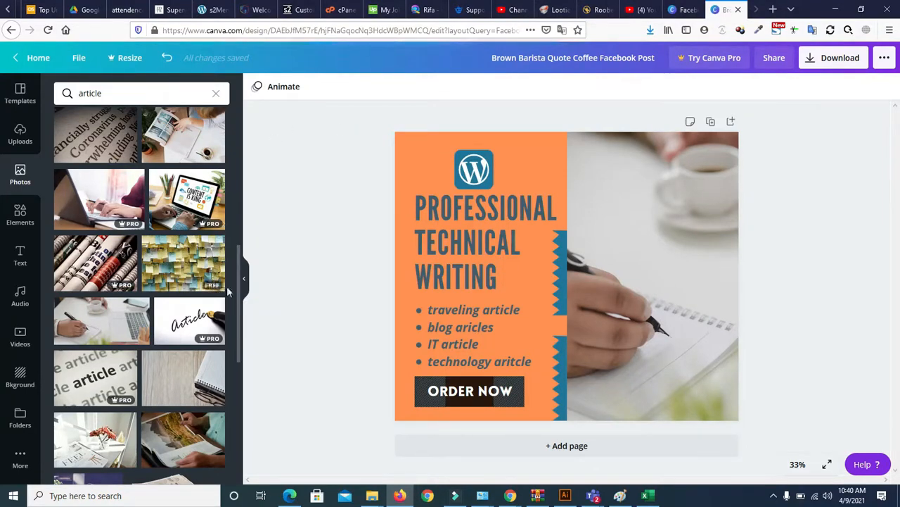
pyautogui.moveTo(239, 291); pyautogui.dragTo(239, 372)
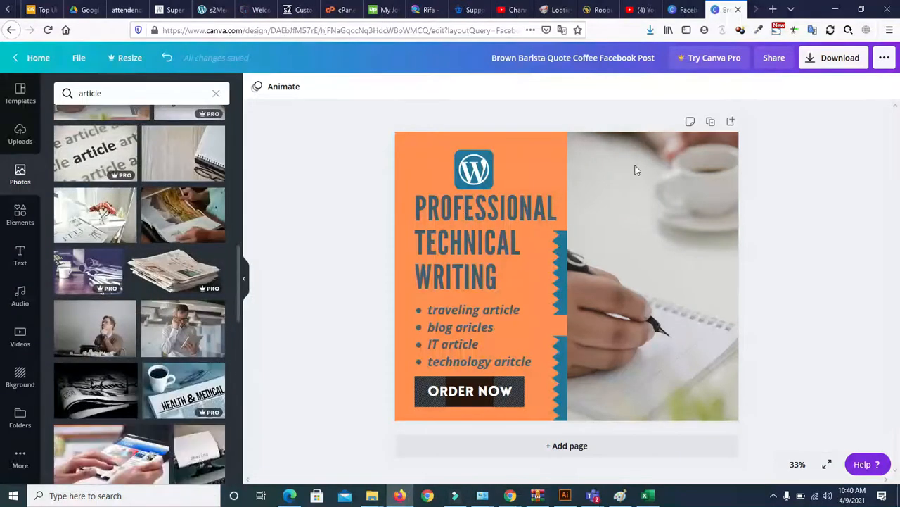
# Step: Download the finished design as a PNG at size 1 and open the file in the image viewer
pyautogui.click(831, 63)
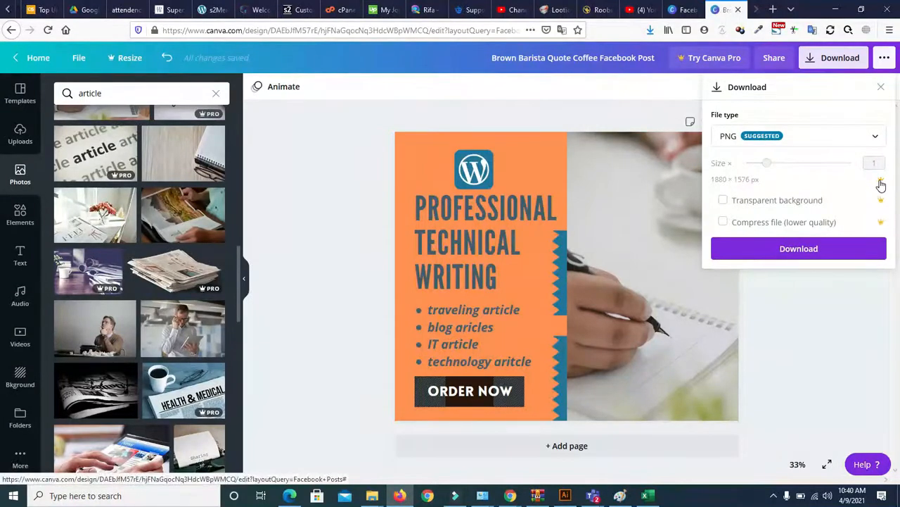
pyautogui.click(765, 163)
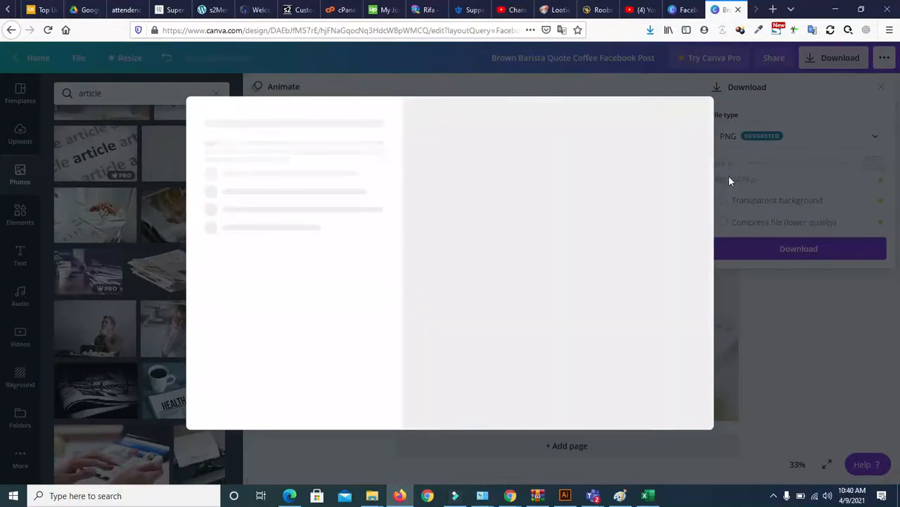
pyautogui.click(795, 353)
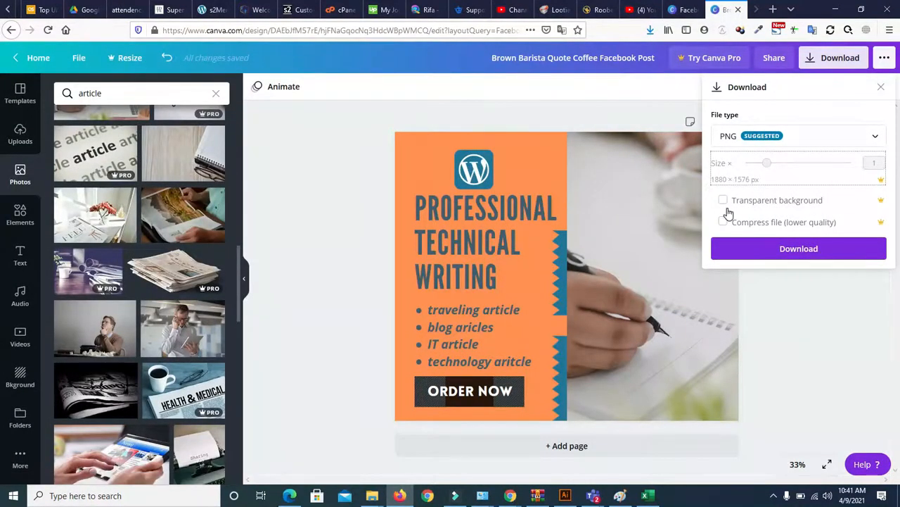
pyautogui.click(802, 250)
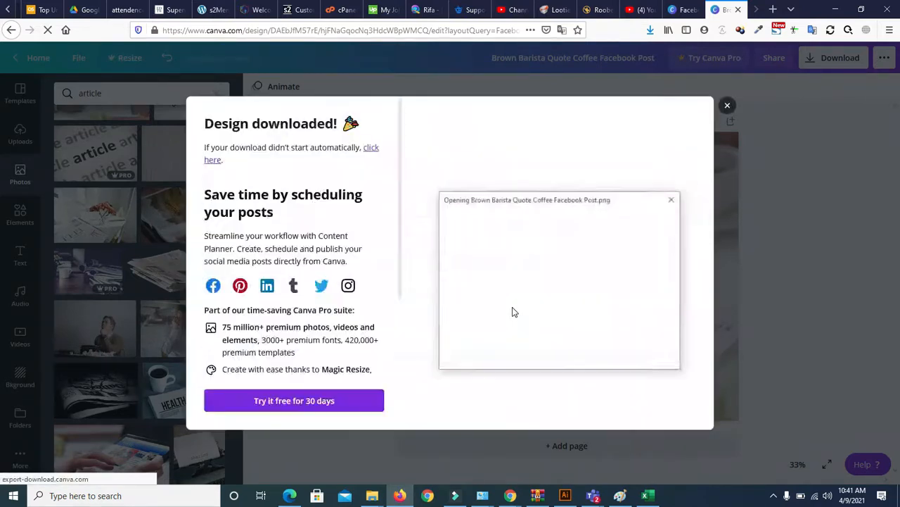
pyautogui.click(603, 356)
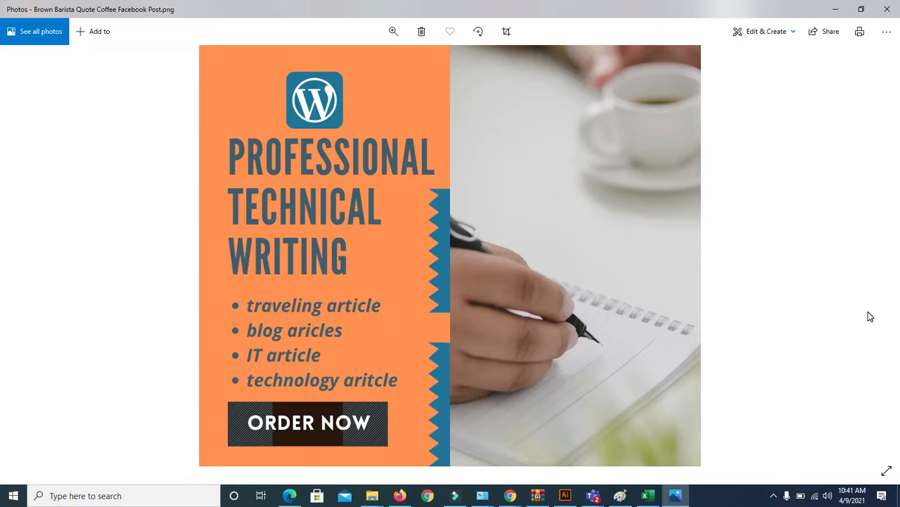
# Step: Close the downloaded image and the finished design to return to the Facebook post templates
pyautogui.click(888, 8)
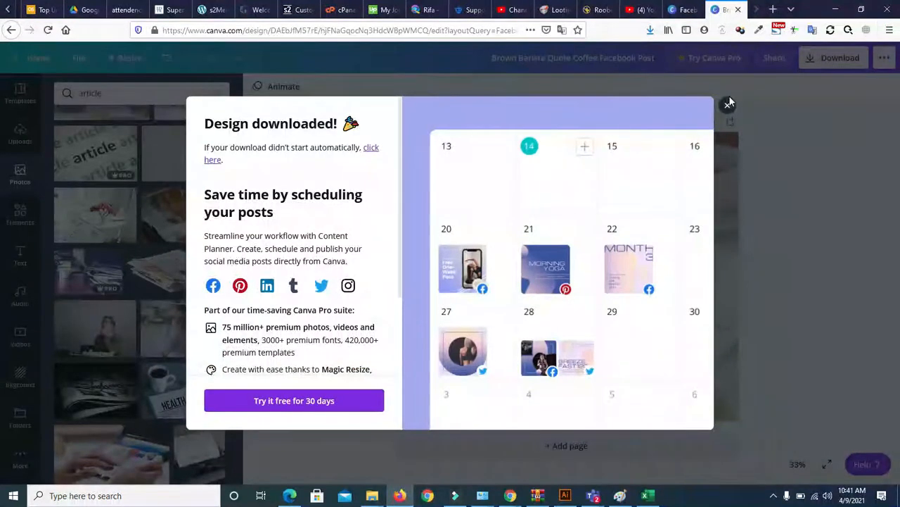
pyautogui.click(728, 104)
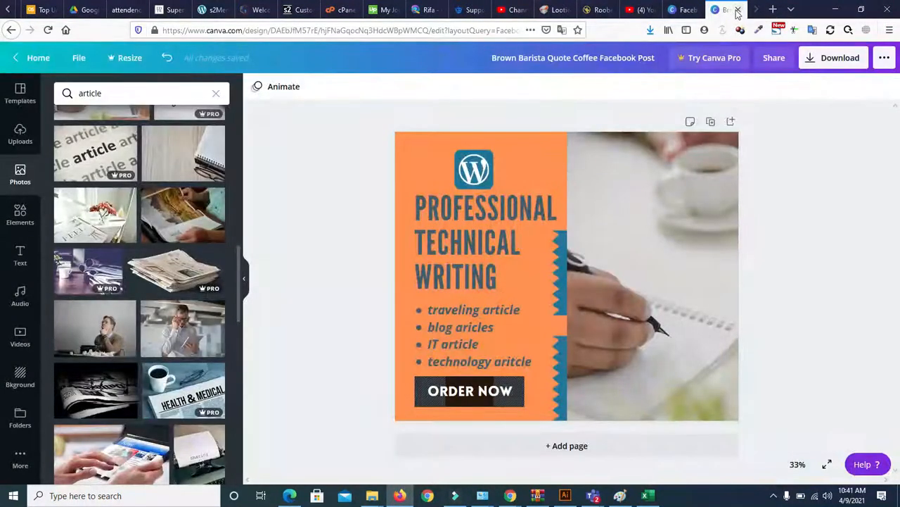
pyautogui.click(738, 10)
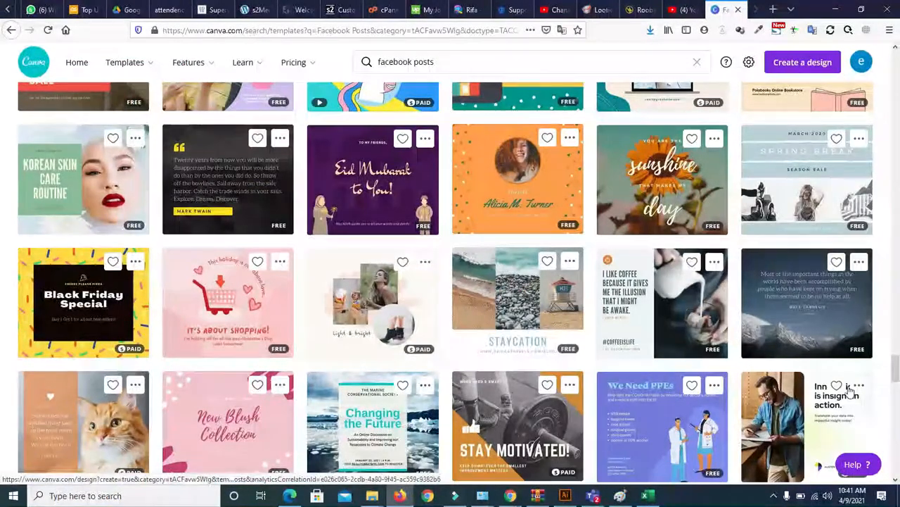
# Step: Go back from the Facebook Posts templates to the Canva home page and look through its template categories
pyautogui.scroll(-3, 4, 387)
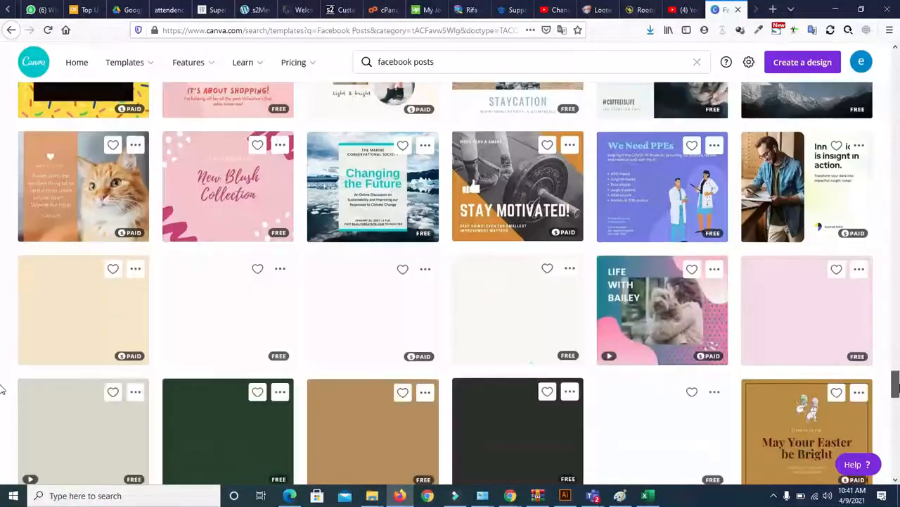
pyautogui.moveTo(896, 384); pyautogui.dragTo(896, 57)
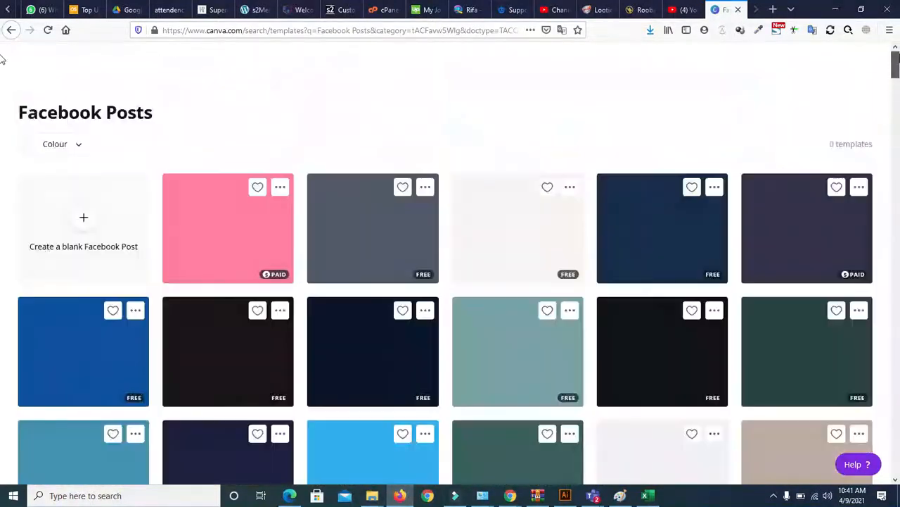
pyautogui.click(10, 31)
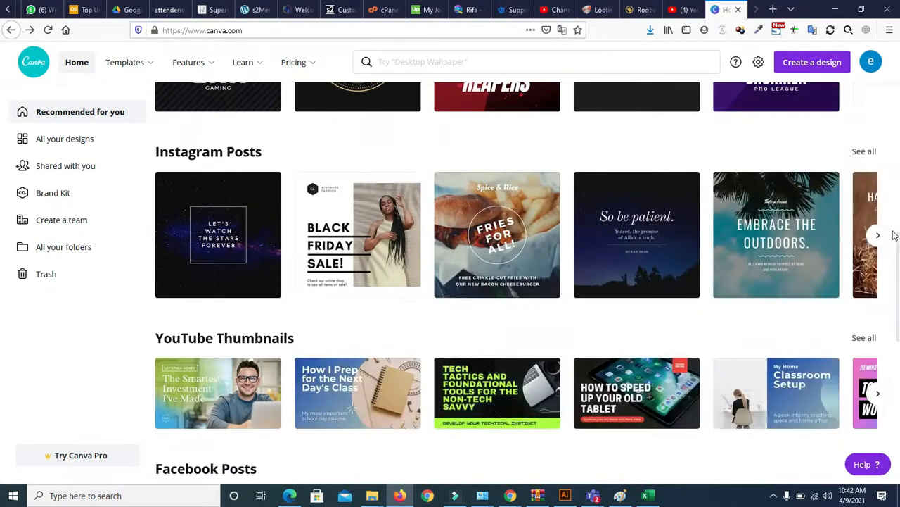
pyautogui.moveTo(897, 258); pyautogui.dragTo(898, 380)
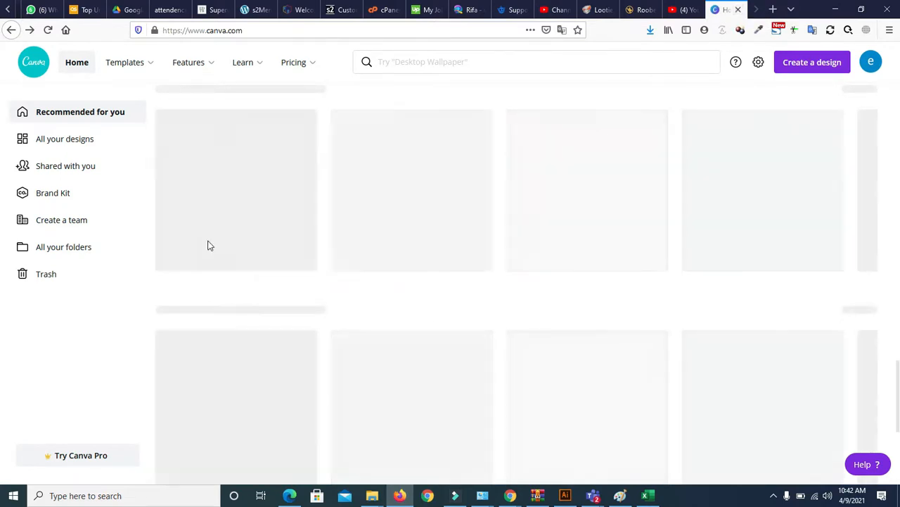
pyautogui.moveTo(898, 412); pyautogui.dragTo(899, 83)
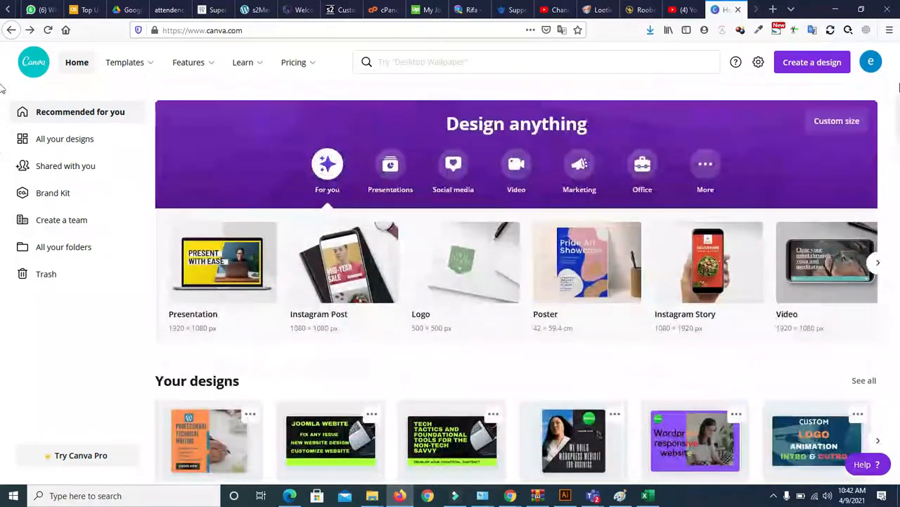
# Step: Look through the suggested design types for a new design and try searching them for "inst"
pyautogui.click(797, 64)
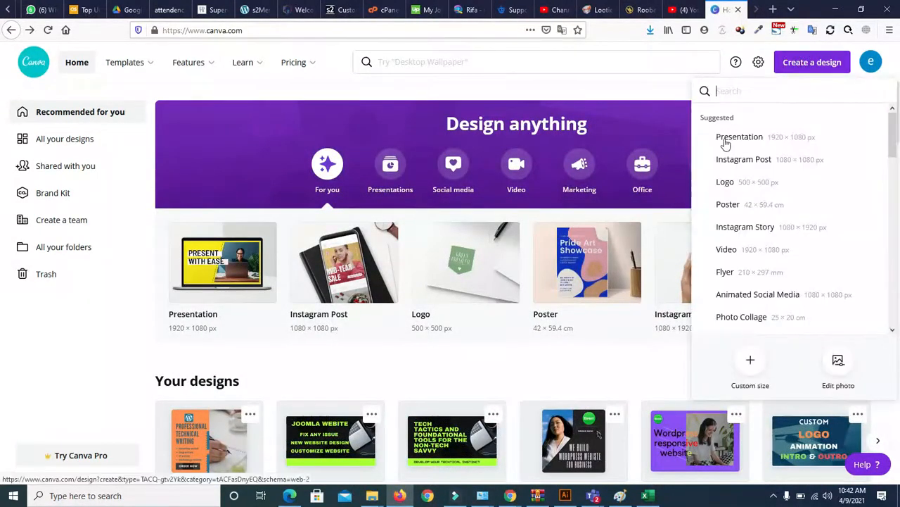
pyautogui.scroll(-1, 739, 183)
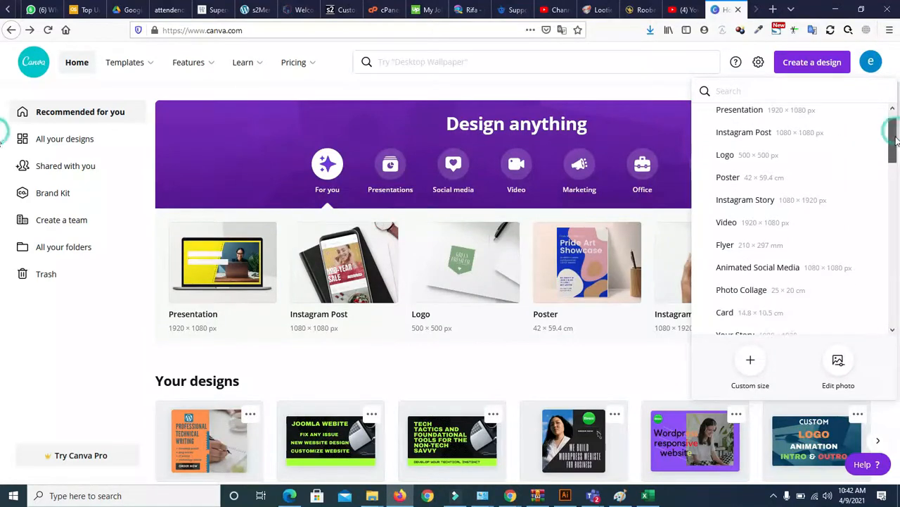
pyautogui.click(782, 90)
pyautogui.write('fl')
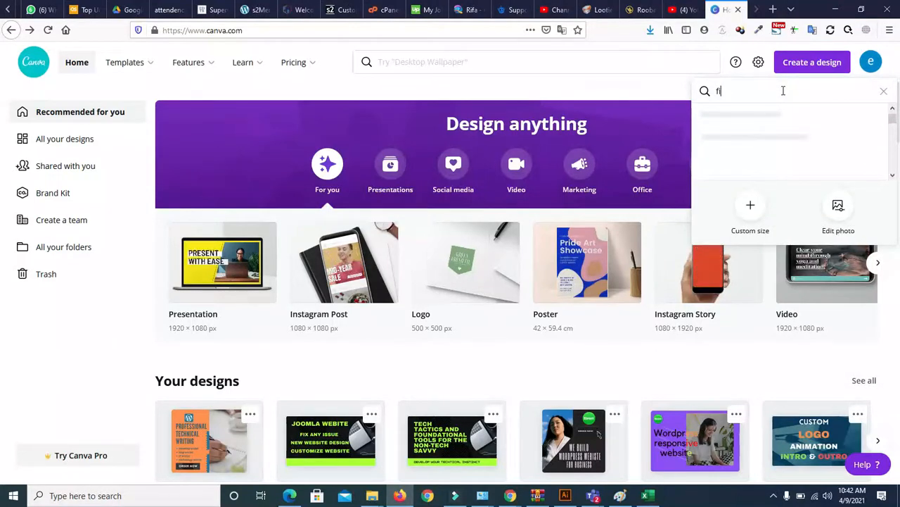
pyautogui.press('BackSpace')
pyautogui.press('BackSpace')
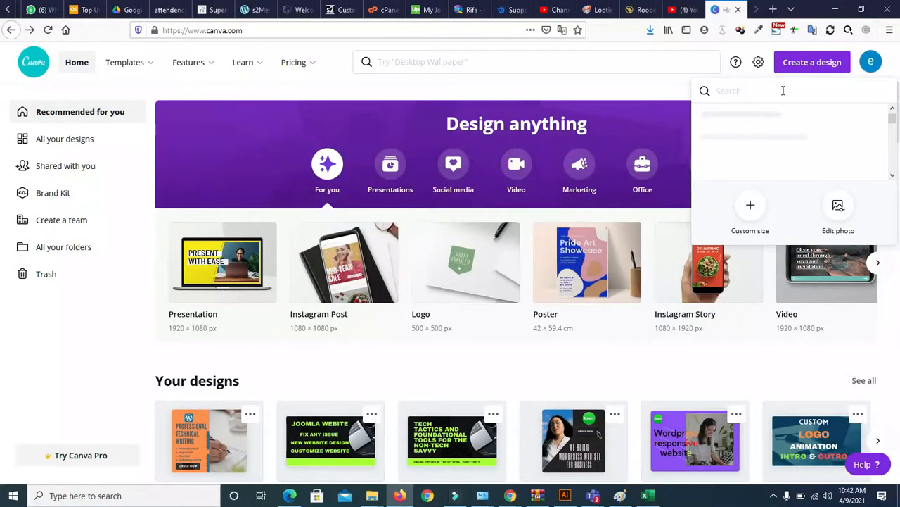
pyautogui.write('inst')
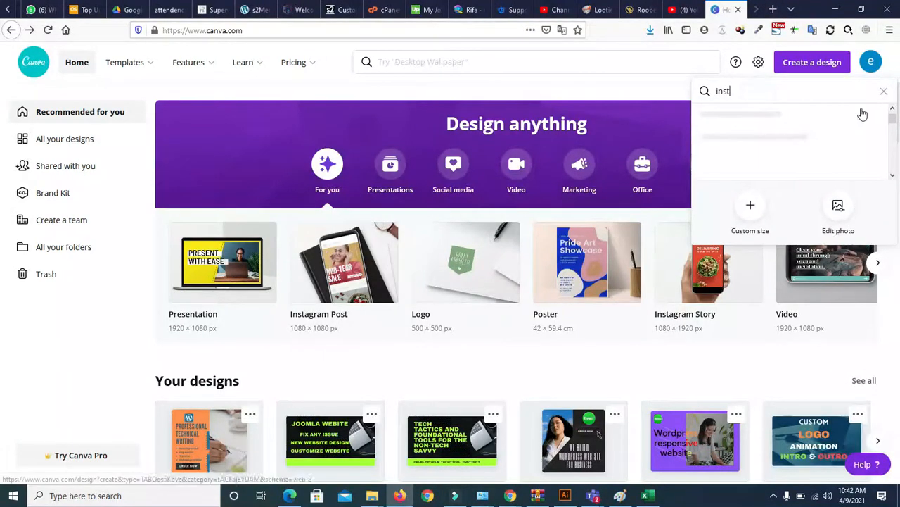
pyautogui.press('BackSpace')
pyautogui.press('BackSpace')
pyautogui.press('BackSpace')
pyautogui.press('BackSpace')
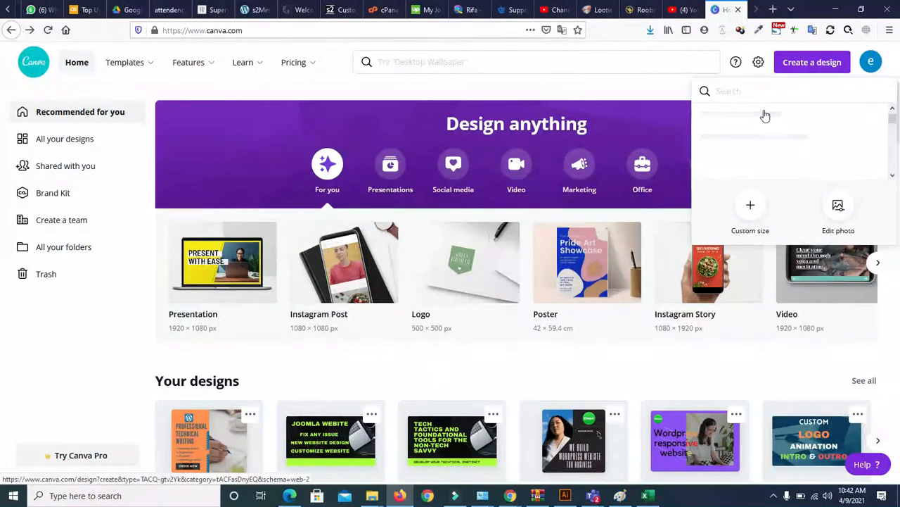
pyautogui.click(793, 71)
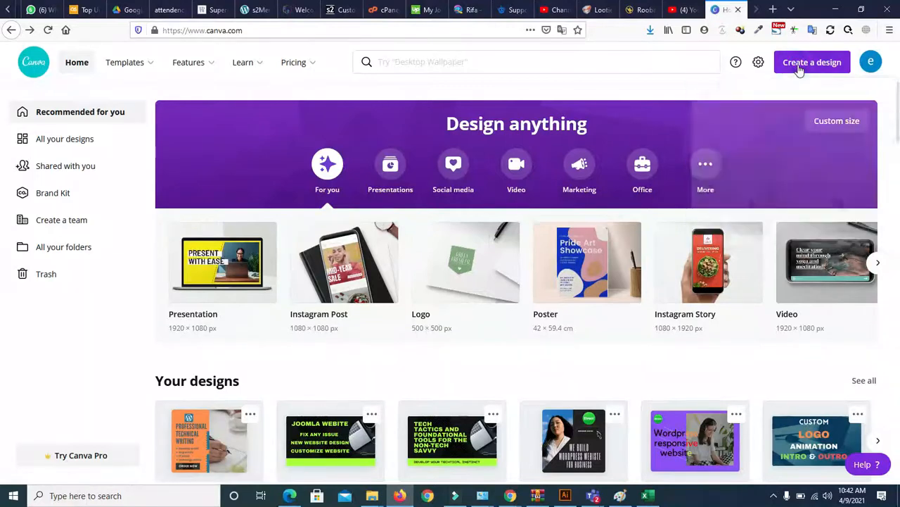
# Step: Look at the custom size option for a new design and create a blank Instagram Post design instead
pyautogui.click(799, 72)
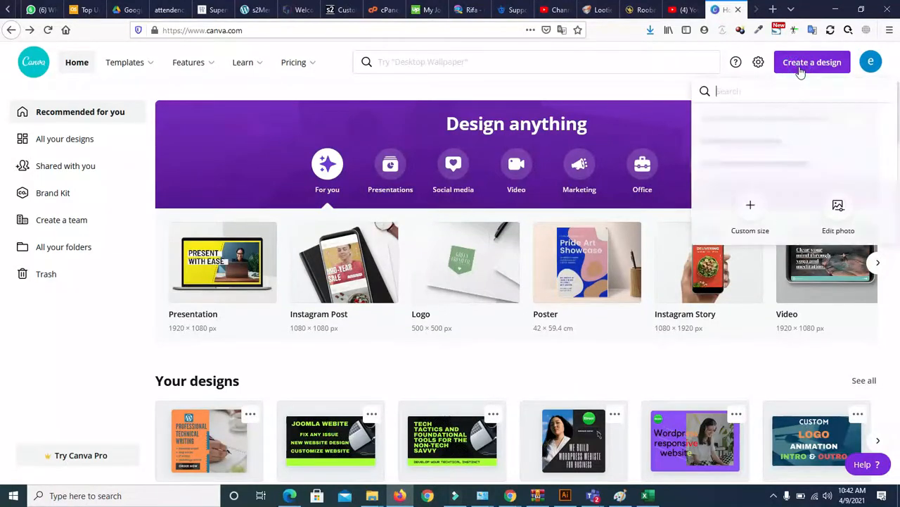
pyautogui.click(752, 210)
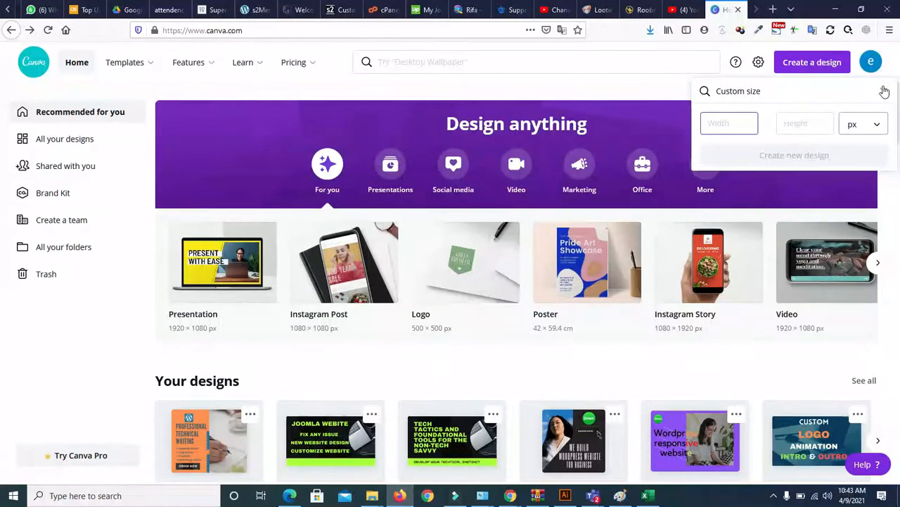
pyautogui.click(841, 92)
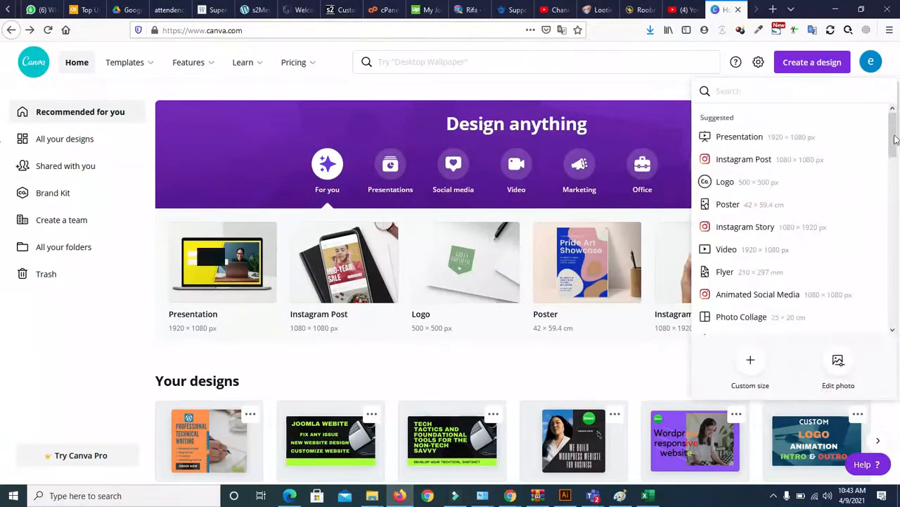
pyautogui.click(769, 161)
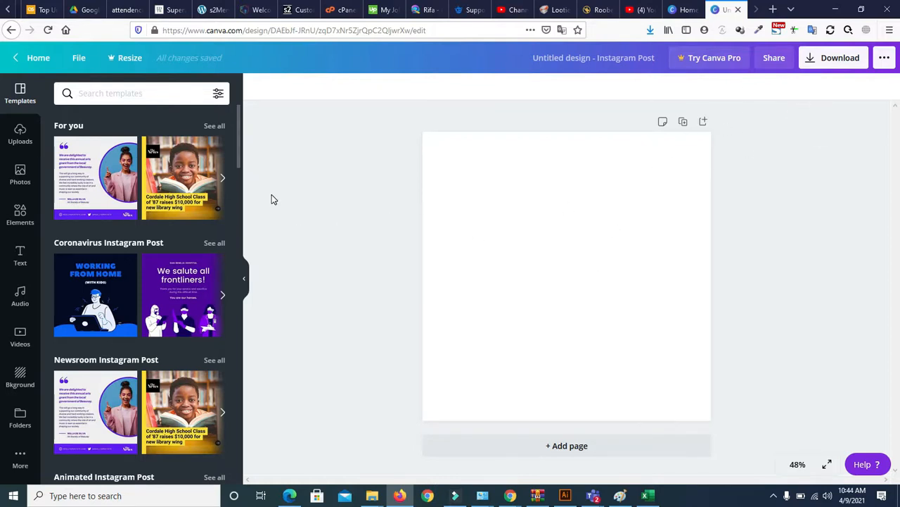
# Step: Try orange, blue and purple solid colours as the background of the blank Instagram post
pyautogui.click(19, 372)
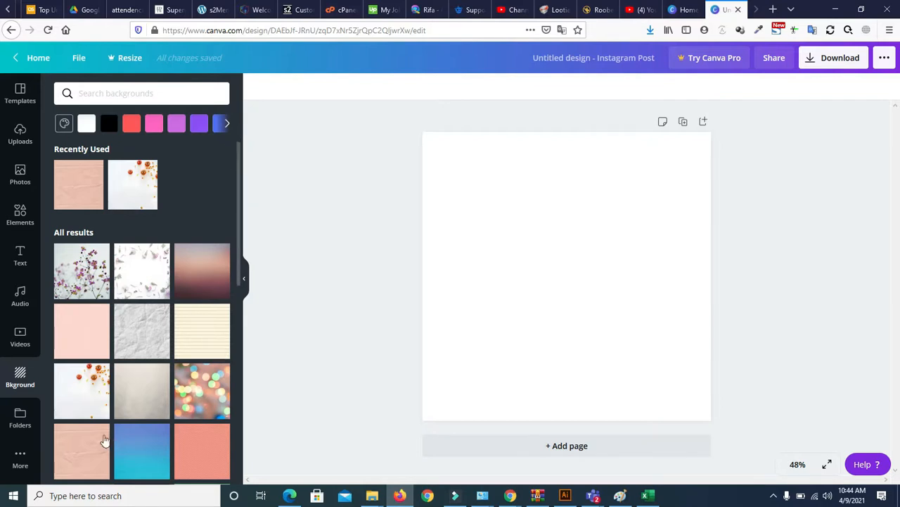
pyautogui.click(226, 124)
pyautogui.click(224, 123)
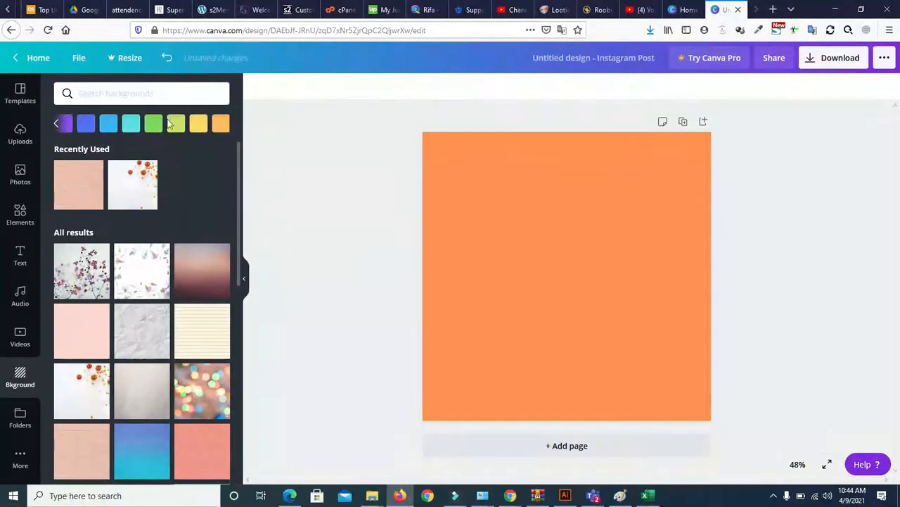
pyautogui.click(109, 123)
pyautogui.click(59, 123)
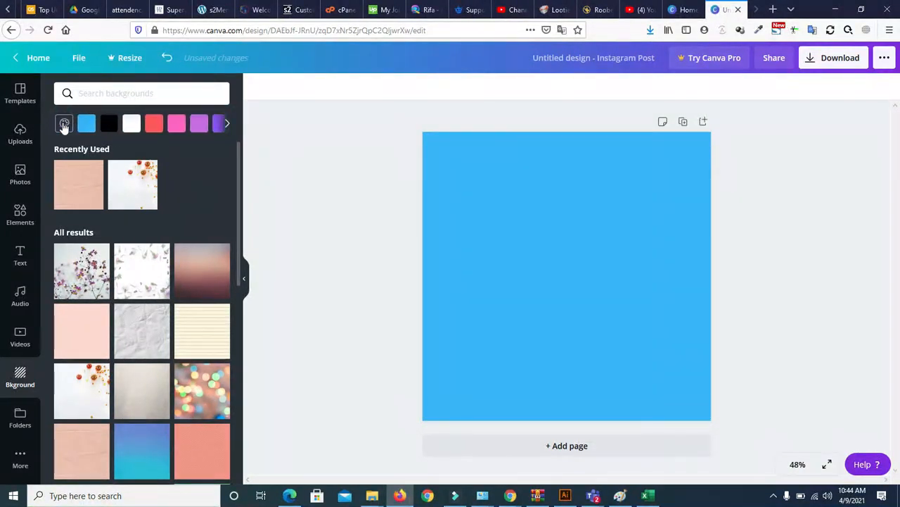
pyautogui.click(214, 125)
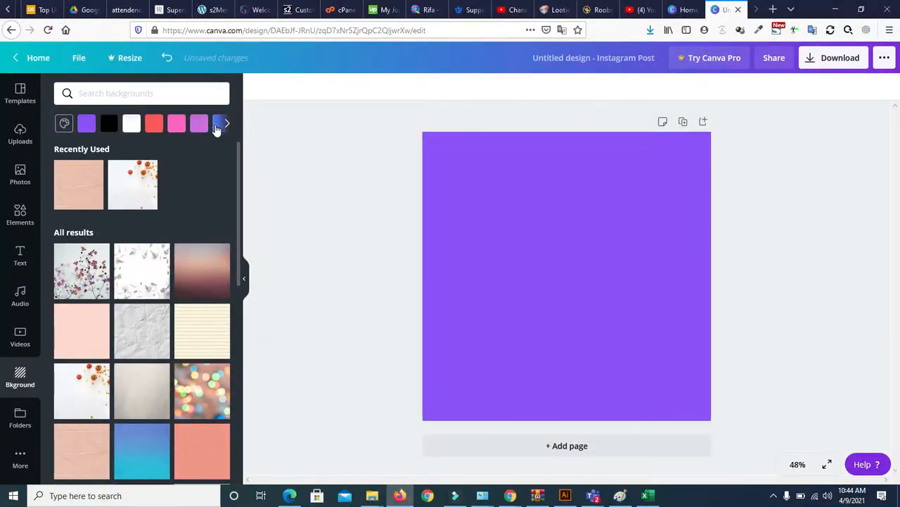
pyautogui.click(65, 124)
pyautogui.click(157, 134)
# Step: Look through the video, audio, text, element and photo libraries available for the design
pyautogui.click(20, 335)
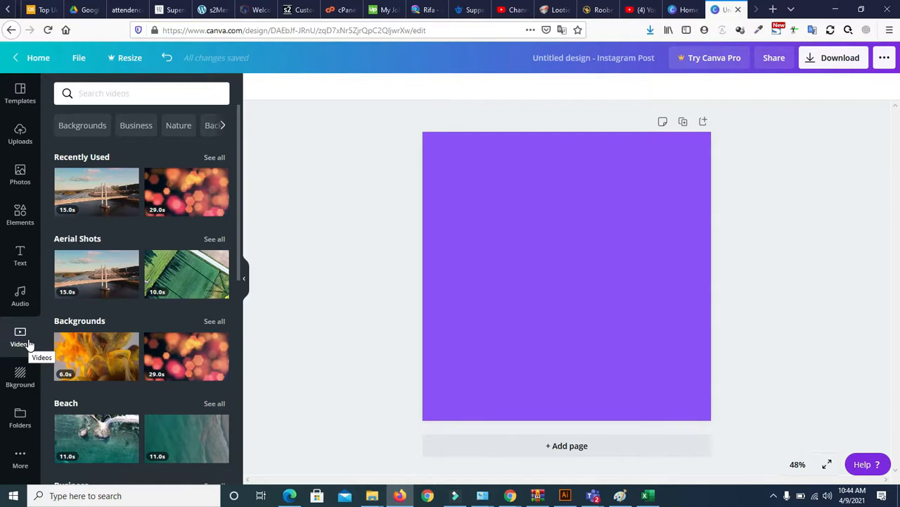
pyautogui.click(15, 296)
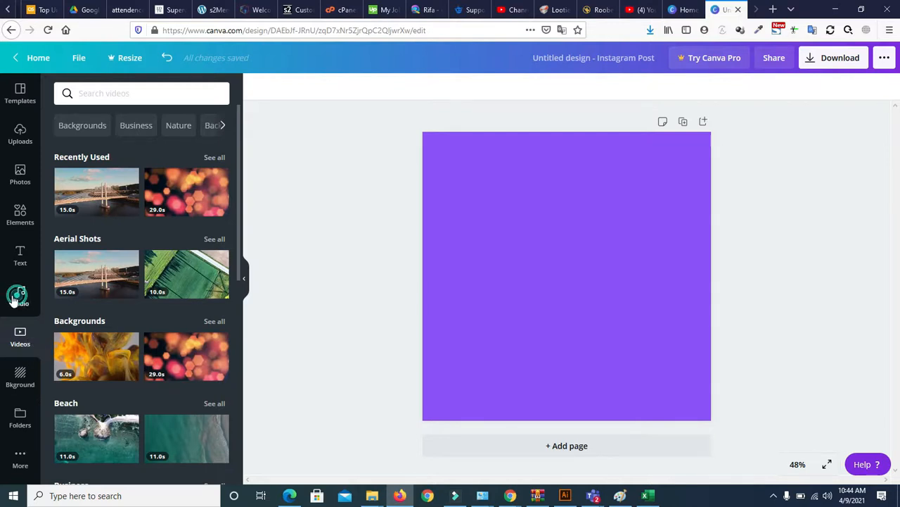
pyautogui.click(19, 256)
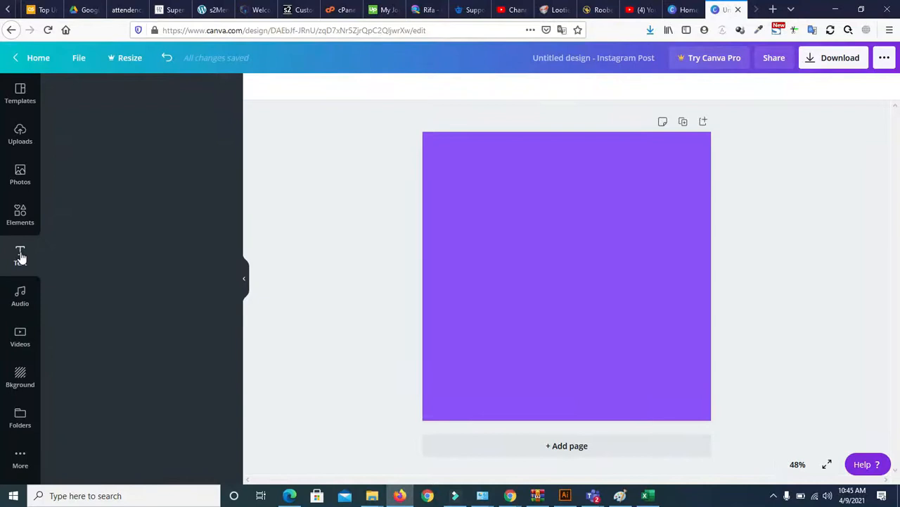
pyautogui.click(20, 211)
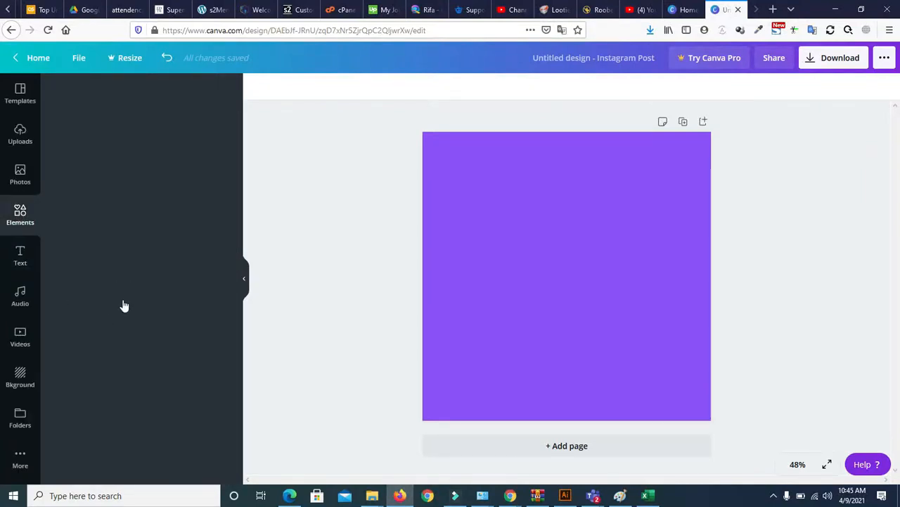
pyautogui.click(21, 180)
# Step: Add the uploaded Fiverr logo to the page, shrink it and place it in the page's upper-right corner
pyautogui.click(19, 133)
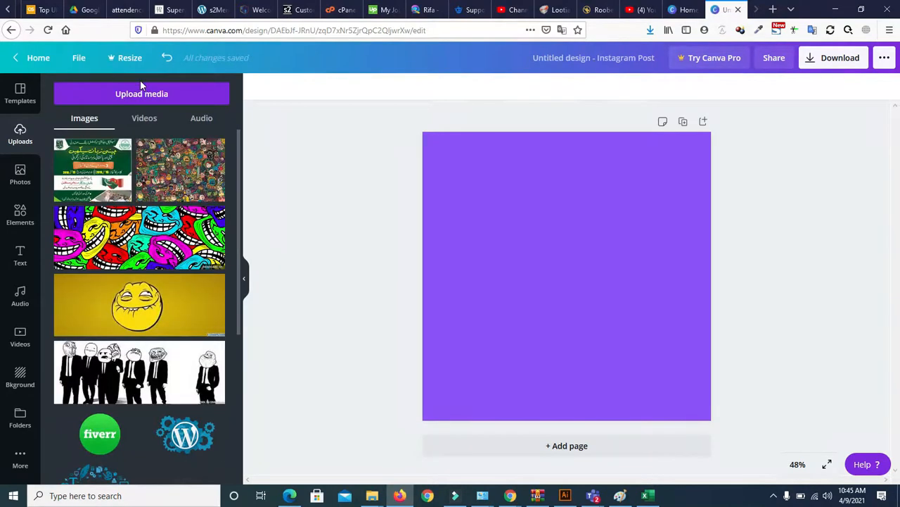
pyautogui.click(101, 441)
pyautogui.moveTo(559, 269); pyautogui.dragTo(469, 177)
pyautogui.moveTo(392, 135); pyautogui.dragTo(450, 166)
pyautogui.moveTo(513, 211); pyautogui.dragTo(673, 181)
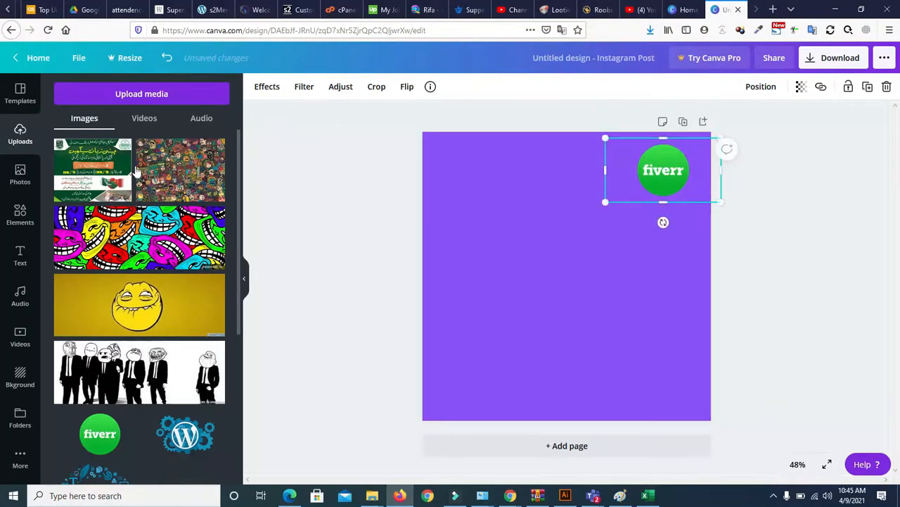
# Step: Apply the animated "Keep cats indoors when possible" Instagram post template to the page
pyautogui.click(20, 93)
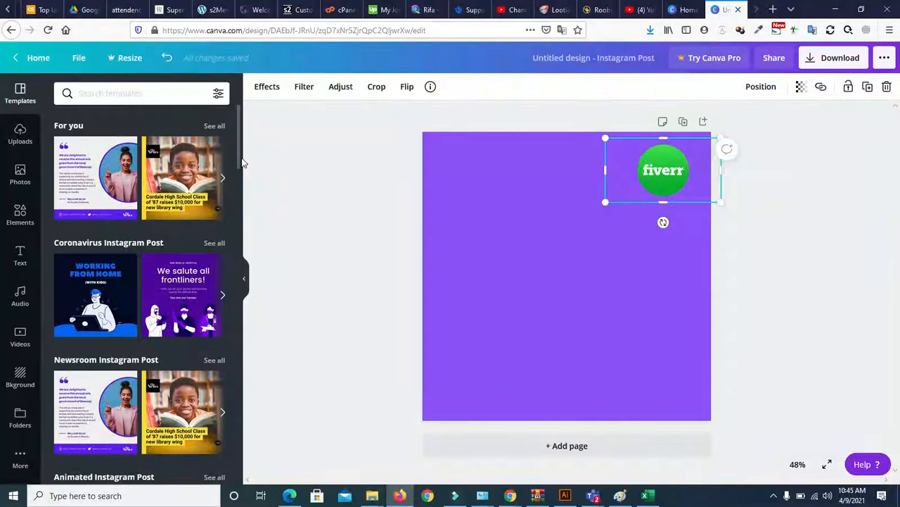
pyautogui.moveTo(239, 162); pyautogui.dragTo(239, 215)
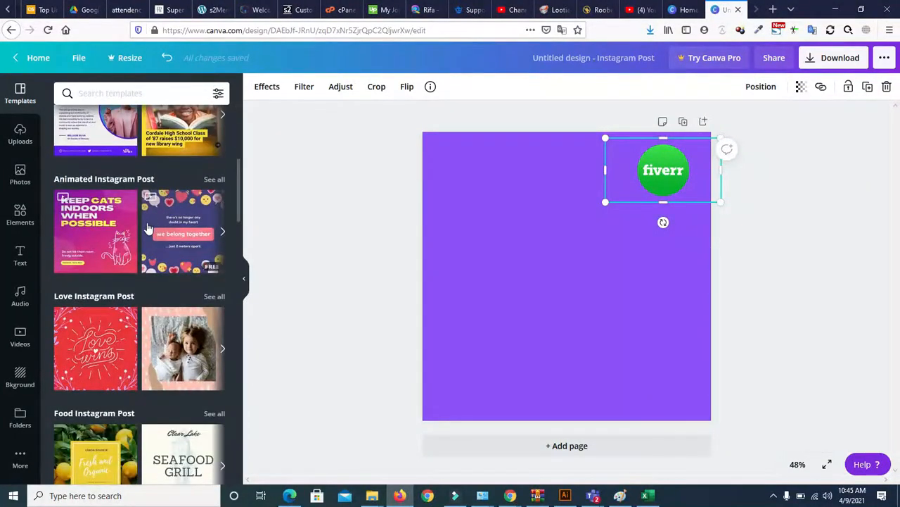
pyautogui.click(112, 236)
pyautogui.scroll(2, 158, 241)
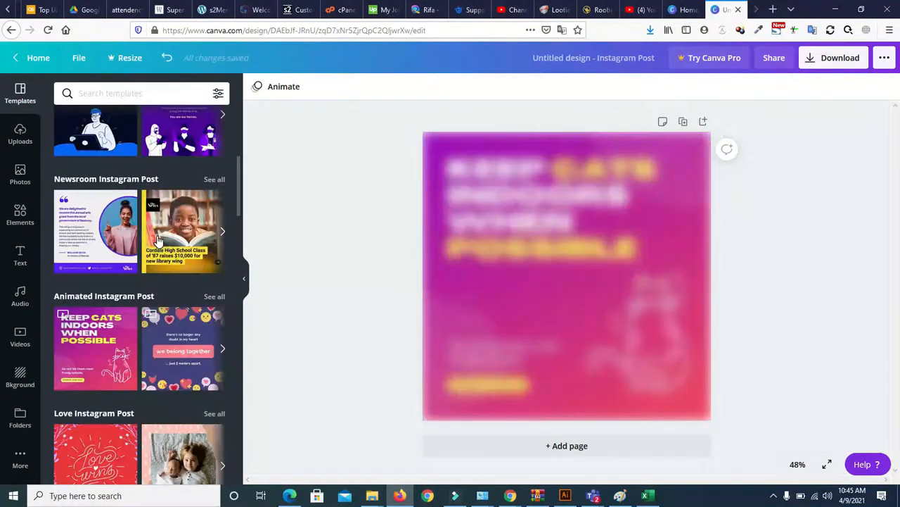
# Step: Apply the newsroom template with the reading boy and delete its main photo together with the frame
pyautogui.click(158, 242)
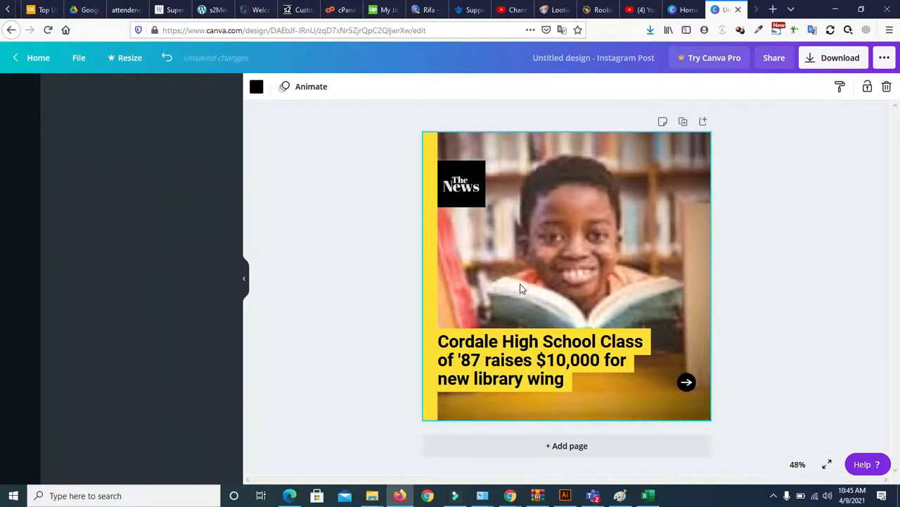
pyautogui.click(569, 233)
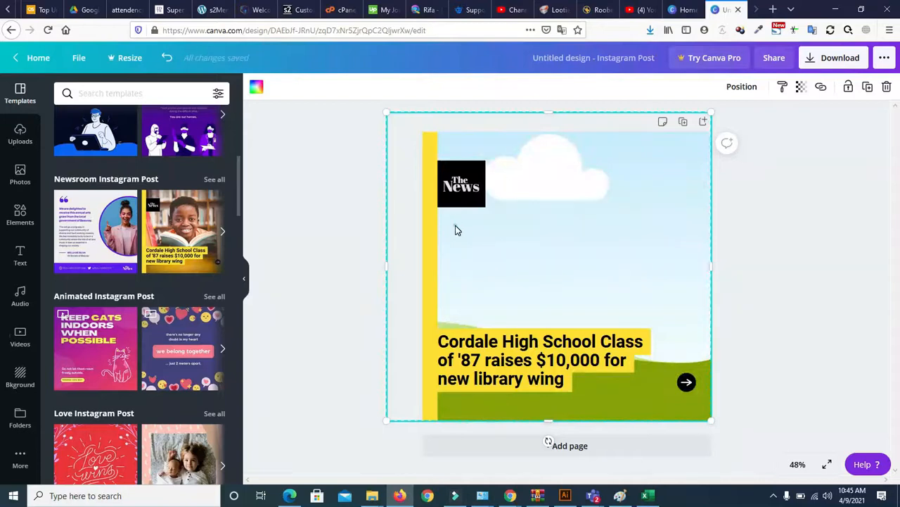
pyautogui.click(456, 229)
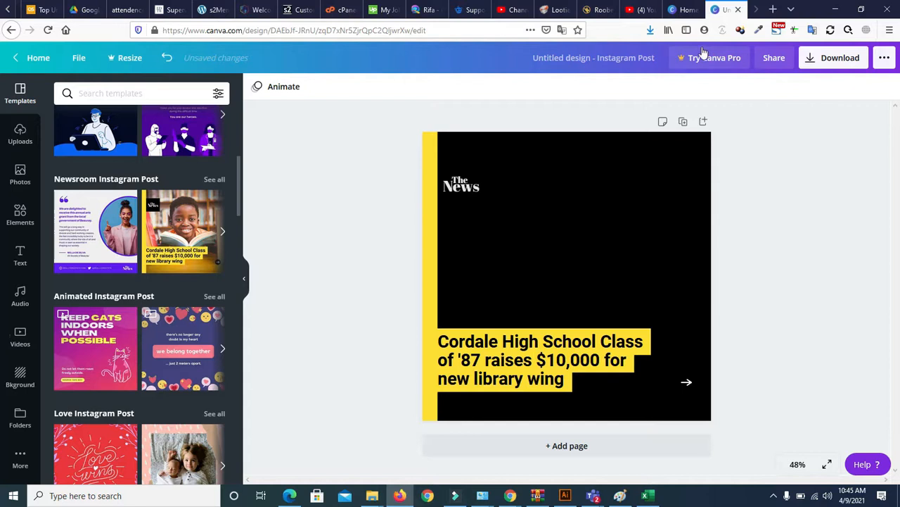
# Step: Apply the "Fresh and Organic" food template with lemons and try out its background photo and text elements
pyautogui.moveTo(237, 192); pyautogui.dragTo(237, 226)
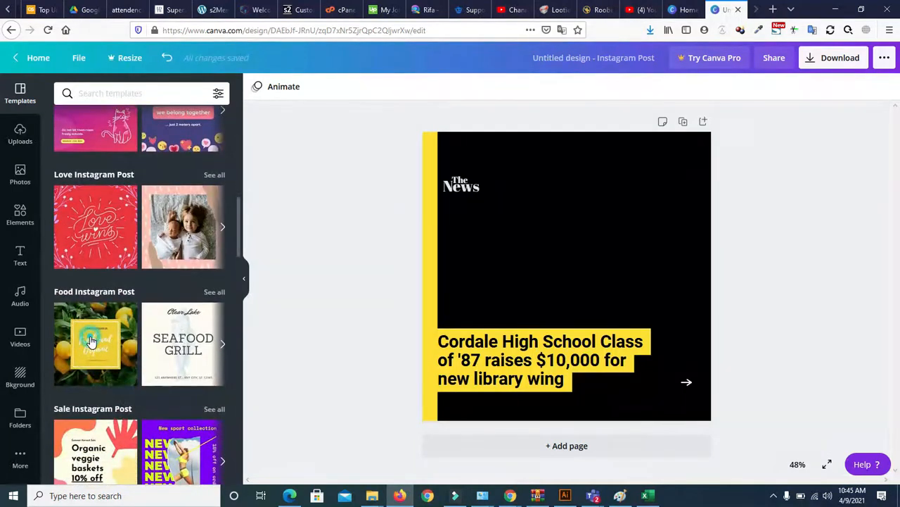
pyautogui.click(92, 339)
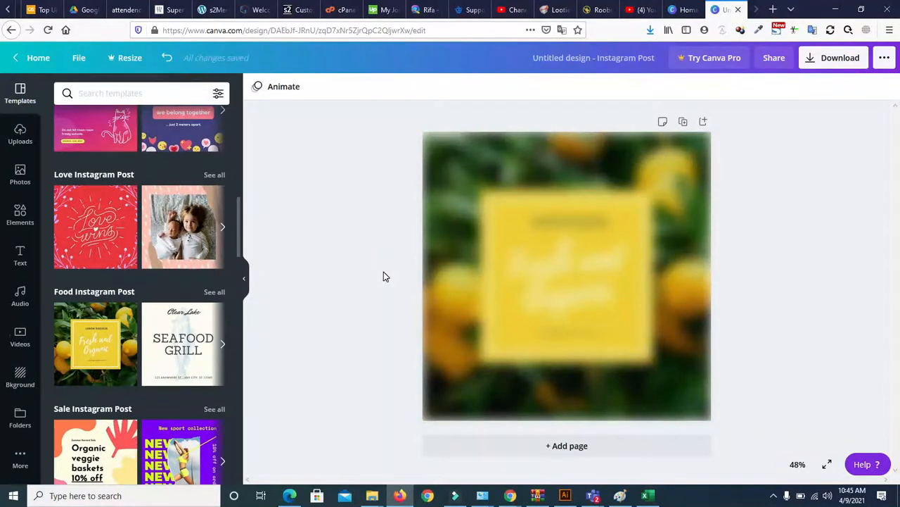
pyautogui.click(504, 152)
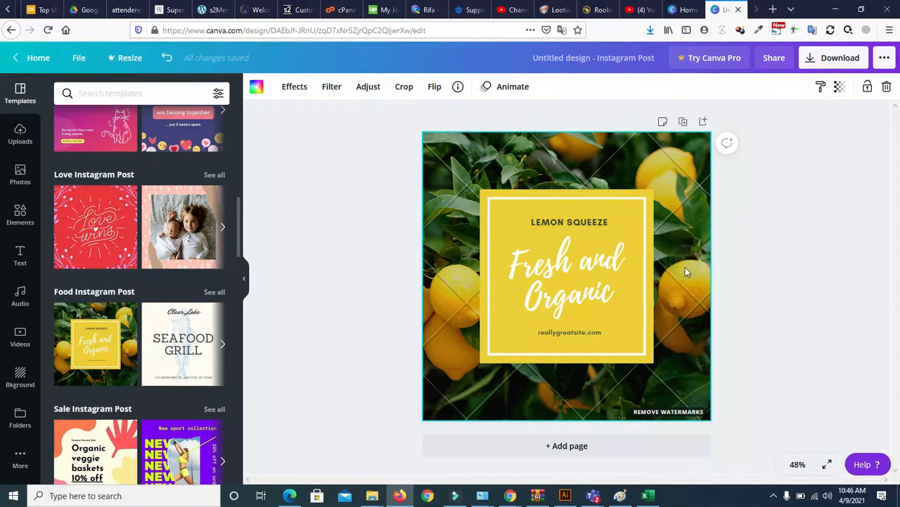
pyautogui.click(541, 283)
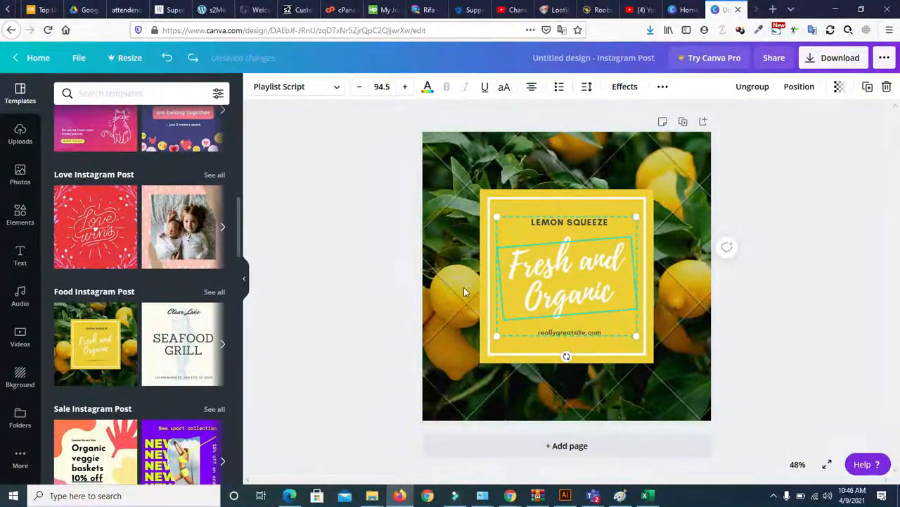
pyautogui.click(447, 284)
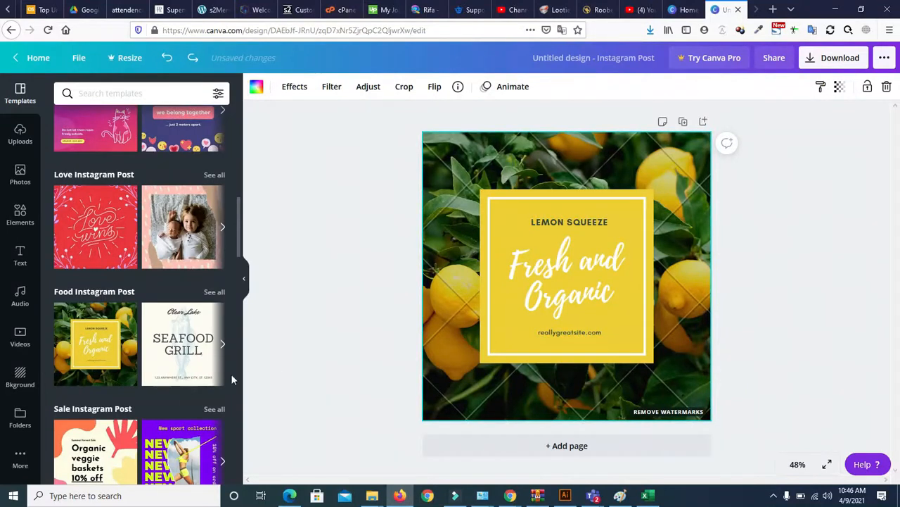
pyautogui.moveTo(241, 235); pyautogui.dragTo(254, 142)
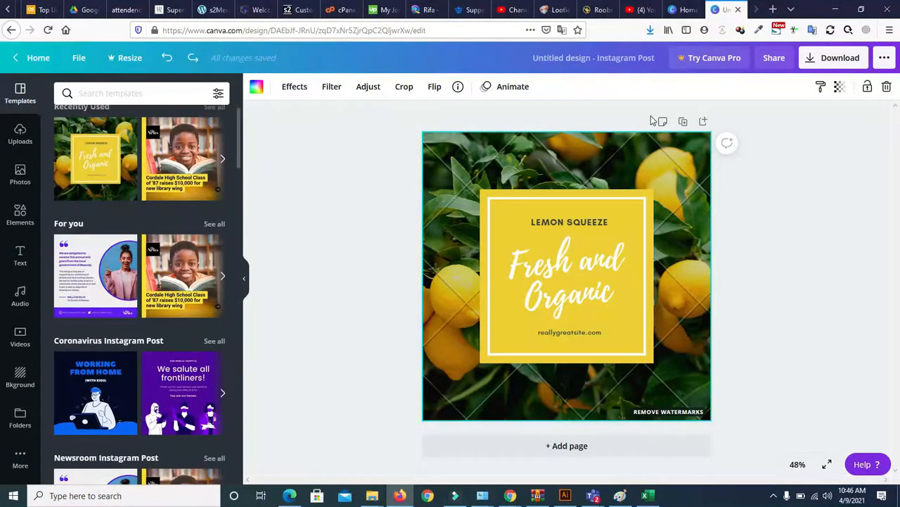
# Step: Open Google in a new browser tab, search for "snappa" and open the Snappa website
pyautogui.click(774, 10)
pyautogui.click(551, 24)
pyautogui.write('google.com/')
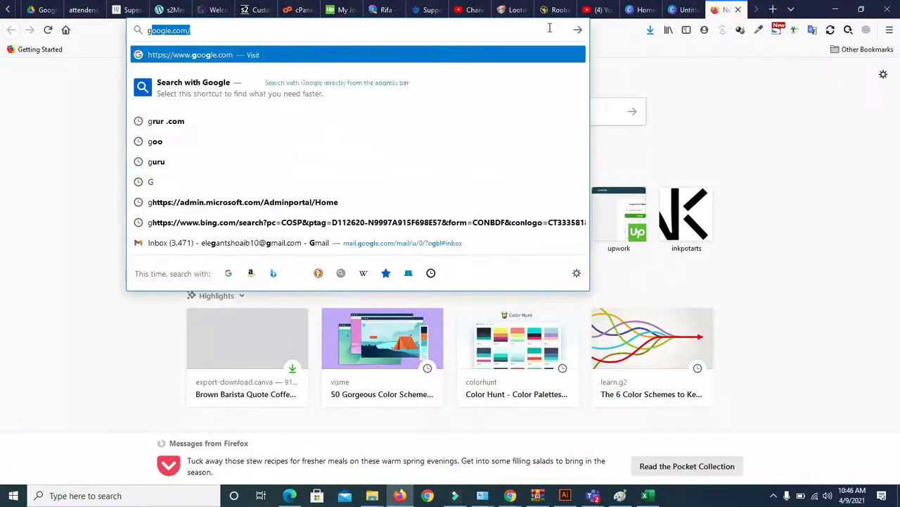
pyautogui.press('Return')
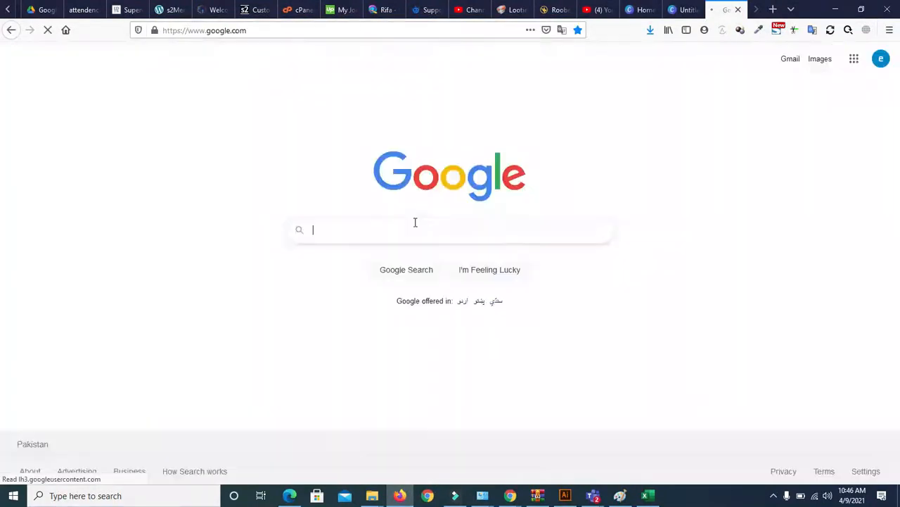
pyautogui.click(396, 237)
pyautogui.write('snappa')
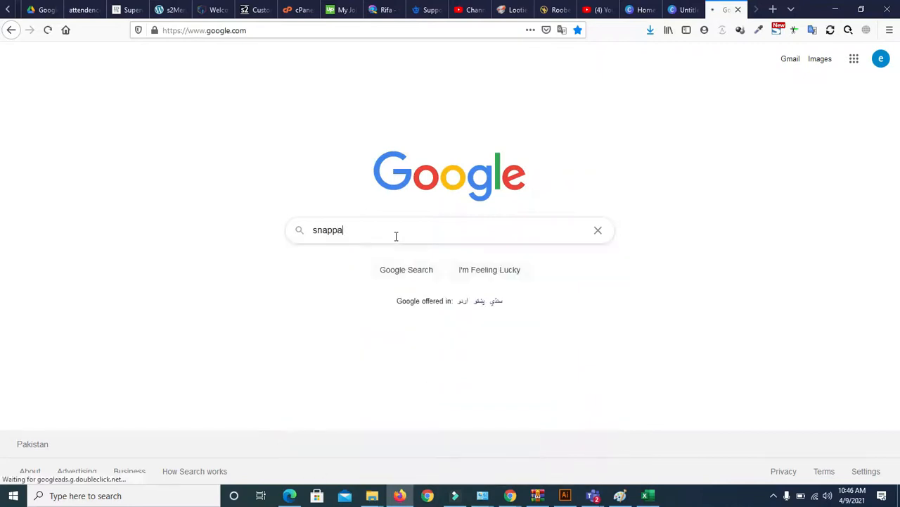
pyautogui.press('Return')
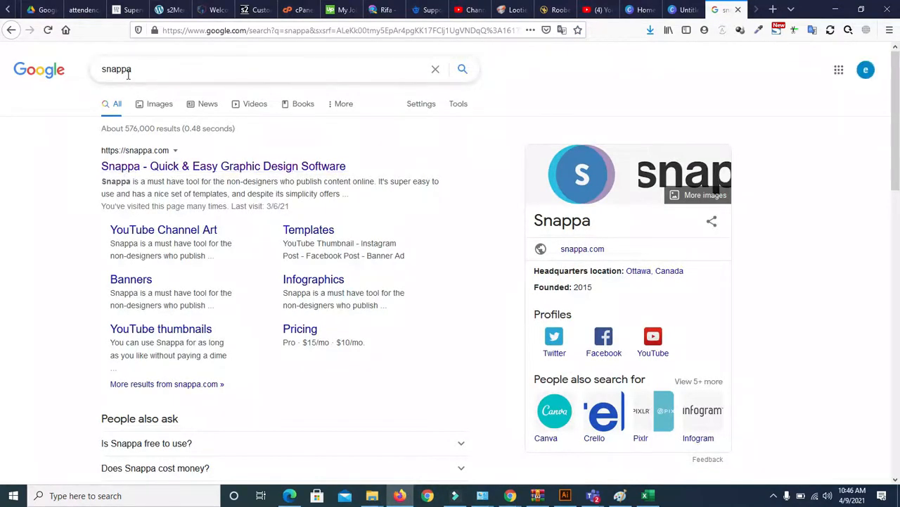
pyautogui.click(169, 168)
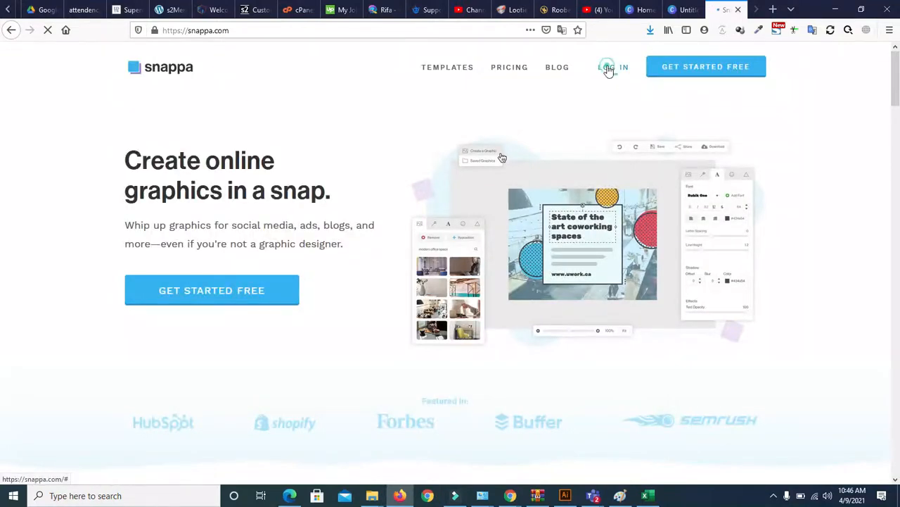
pyautogui.click(609, 68)
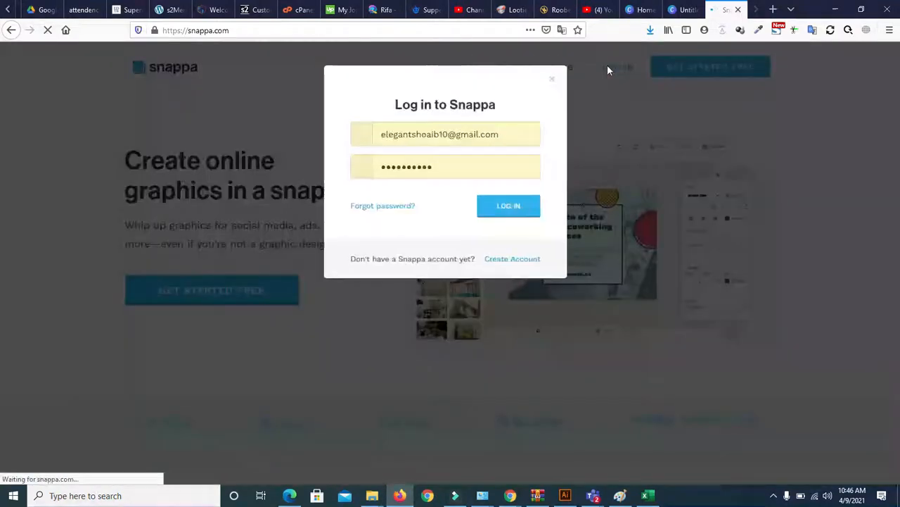
pyautogui.click(560, 74)
pyautogui.click(698, 65)
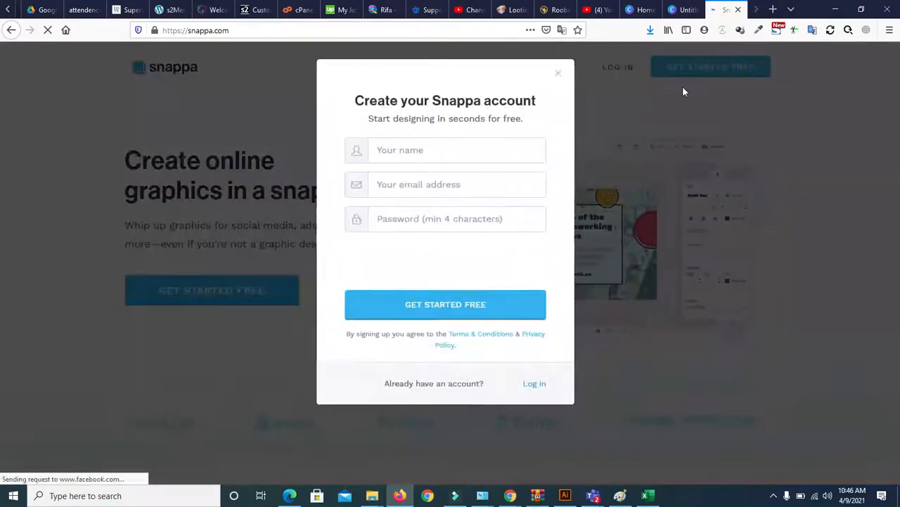
pyautogui.click(412, 154)
pyautogui.click(413, 183)
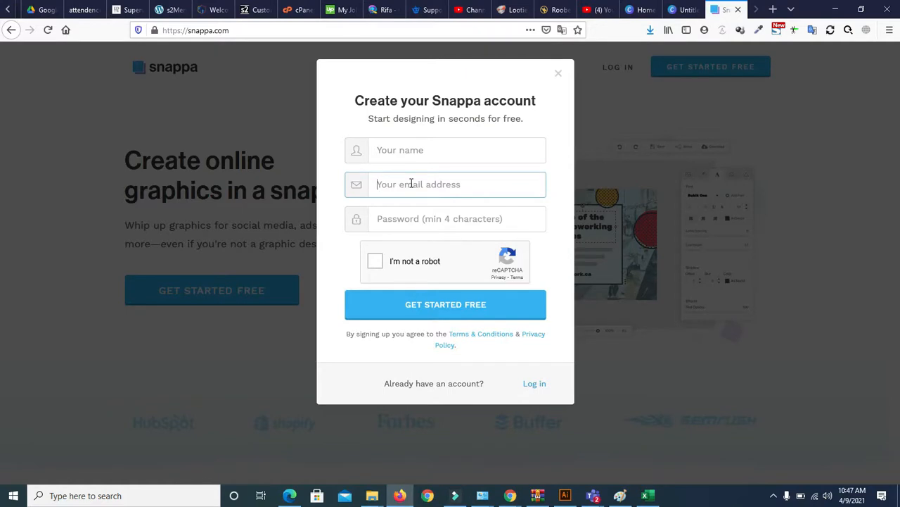
pyautogui.click(408, 229)
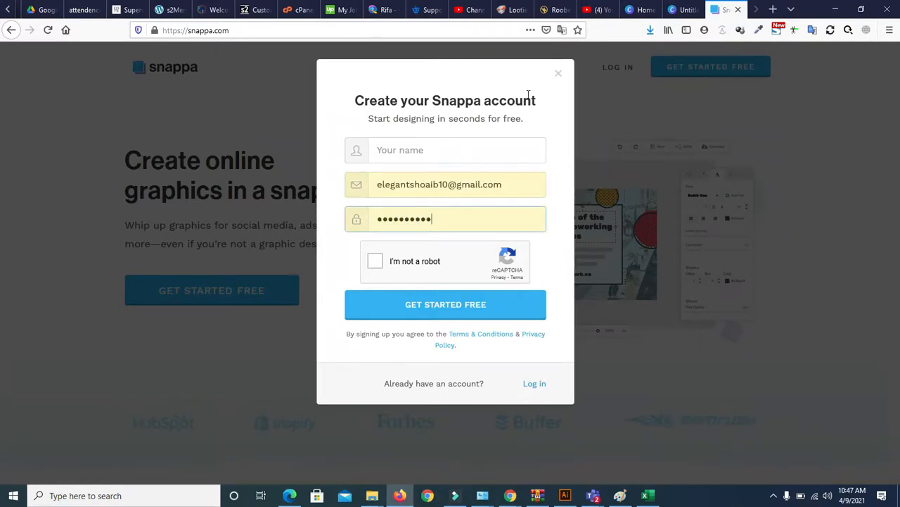
pyautogui.click(559, 73)
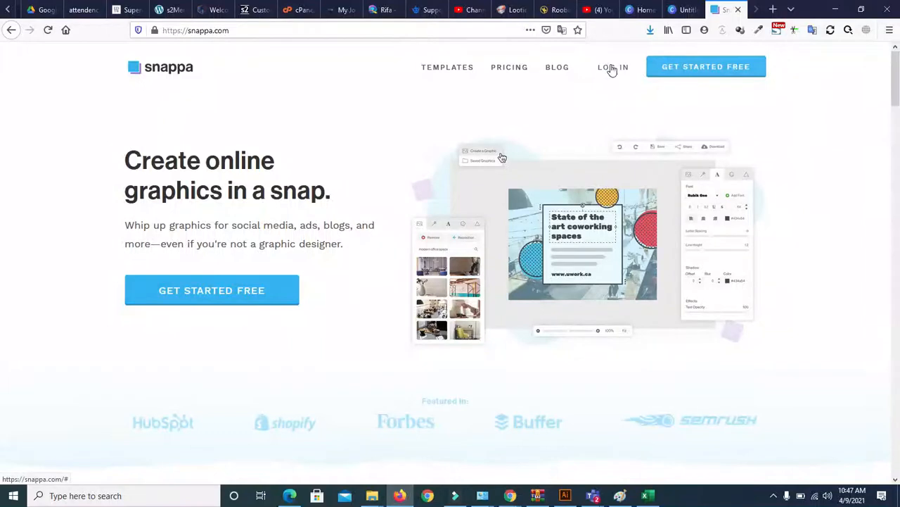
# Step: Log in to the existing Snappa account with the saved e-mail address and password
pyautogui.click(614, 68)
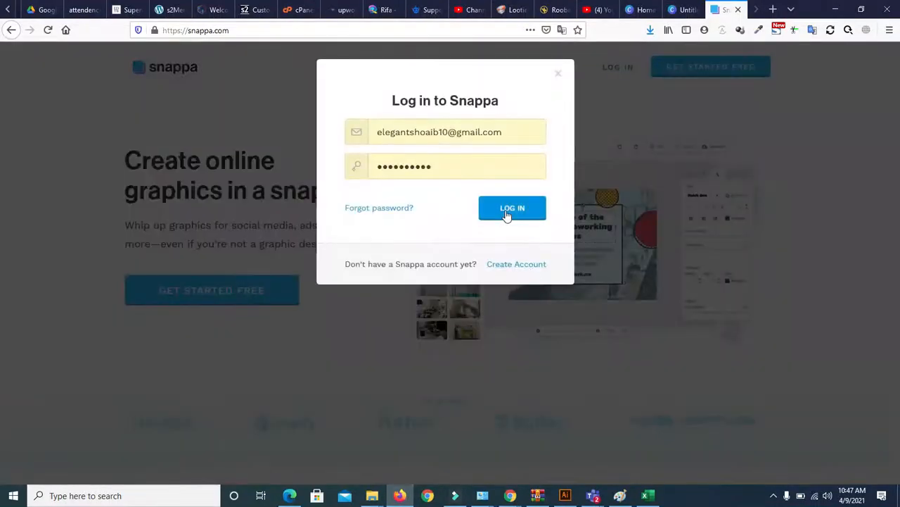
pyautogui.click(508, 208)
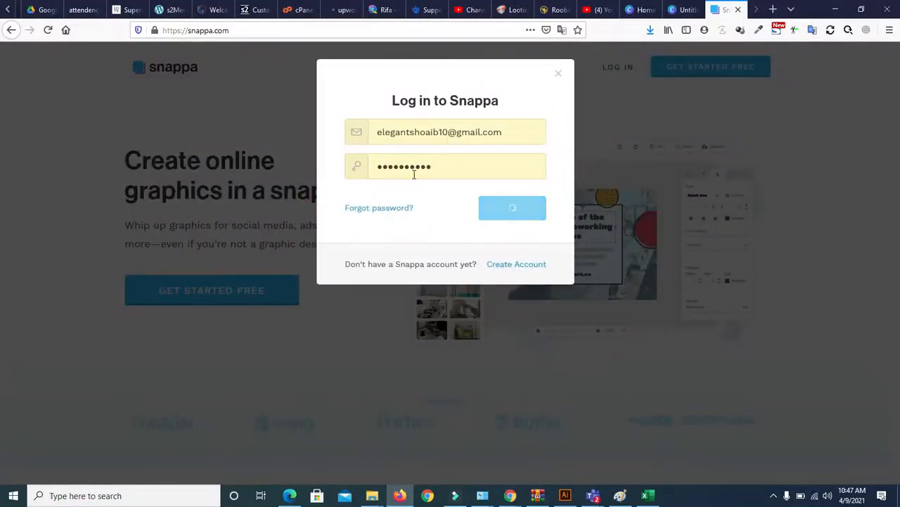
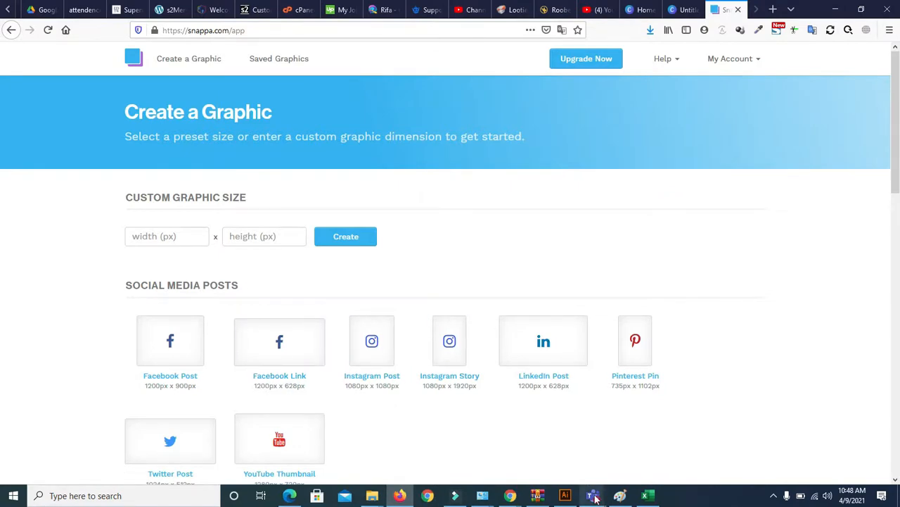
# Step: Try to create a custom-size graphic 550 px wide and 370 px high
pyautogui.moveTo(595, 498)
pyautogui.click(645, 454)
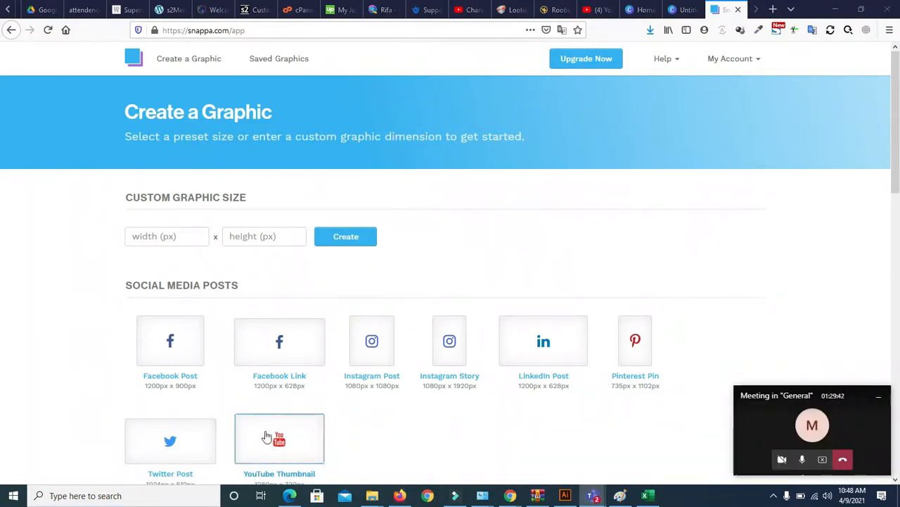
pyautogui.click(173, 236)
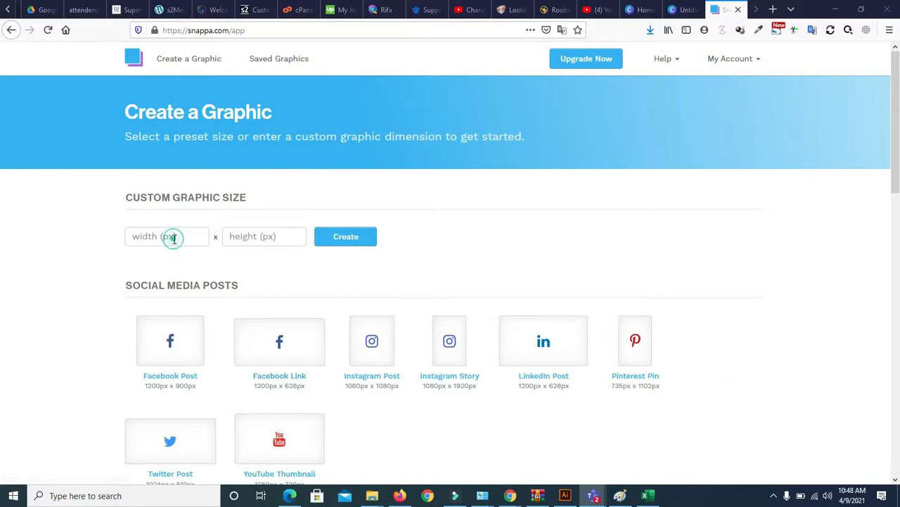
pyautogui.write('550')
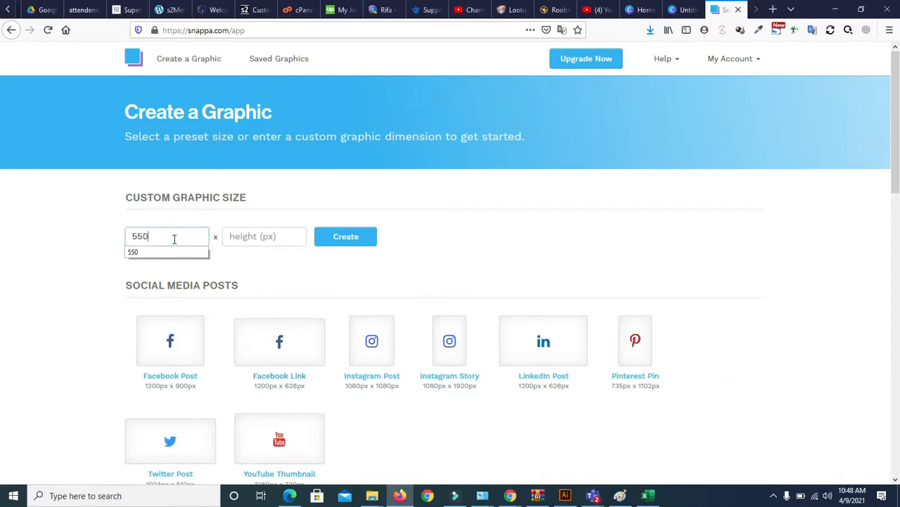
pyautogui.click(263, 236)
pyautogui.write('3')
pyautogui.click(256, 252)
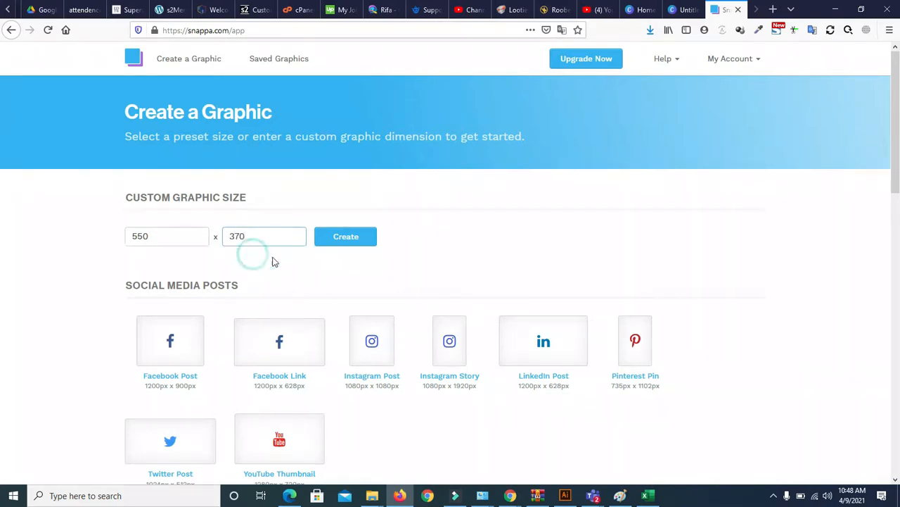
pyautogui.click(333, 242)
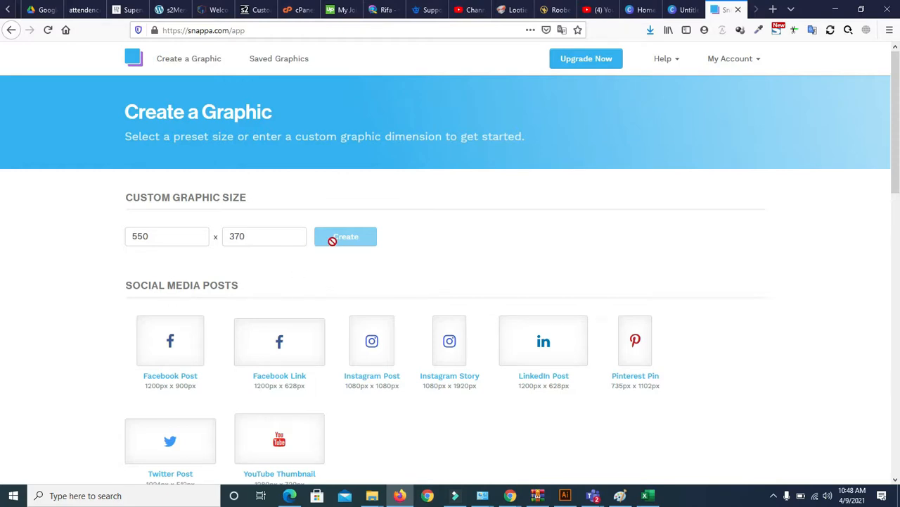
pyautogui.moveTo(895, 174); pyautogui.dragTo(896, 357)
pyautogui.scroll(10, 896, 357)
pyautogui.moveTo(592, 495)
pyautogui.click(673, 435)
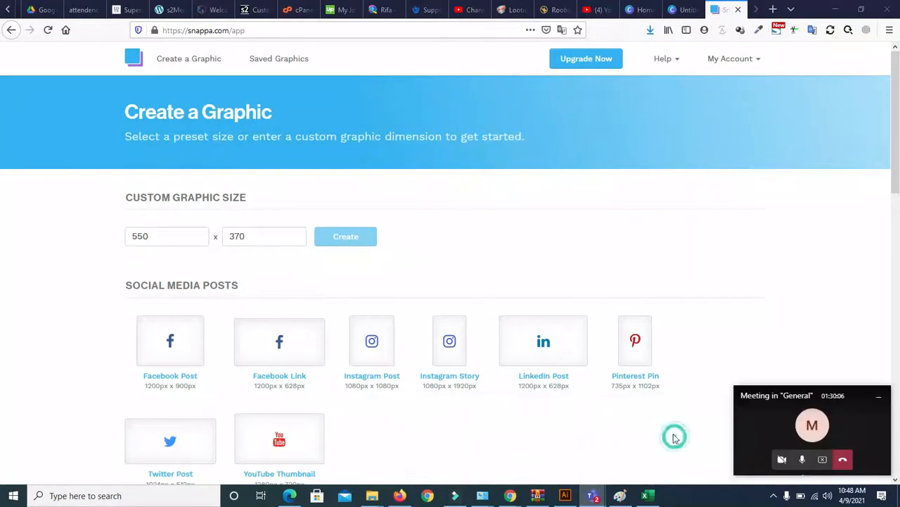
pyautogui.click(346, 238)
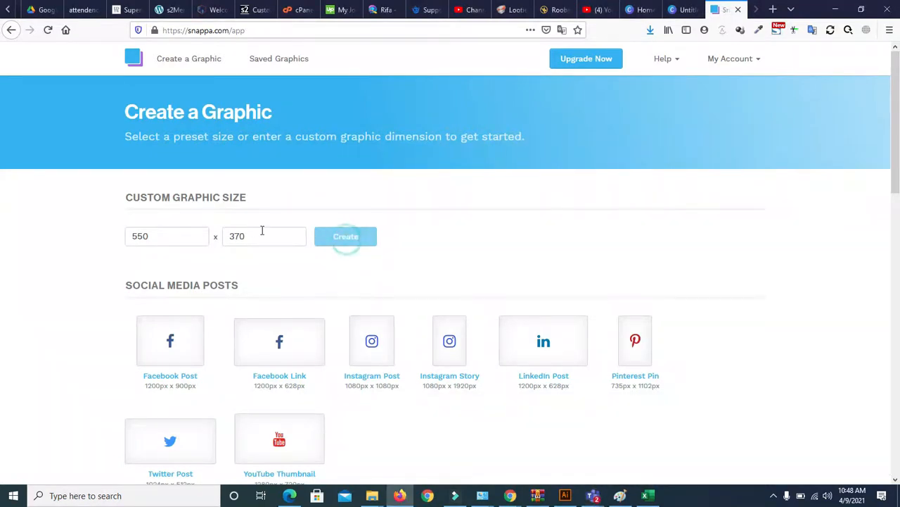
pyautogui.click(322, 240)
pyautogui.click(269, 235)
pyautogui.click(152, 238)
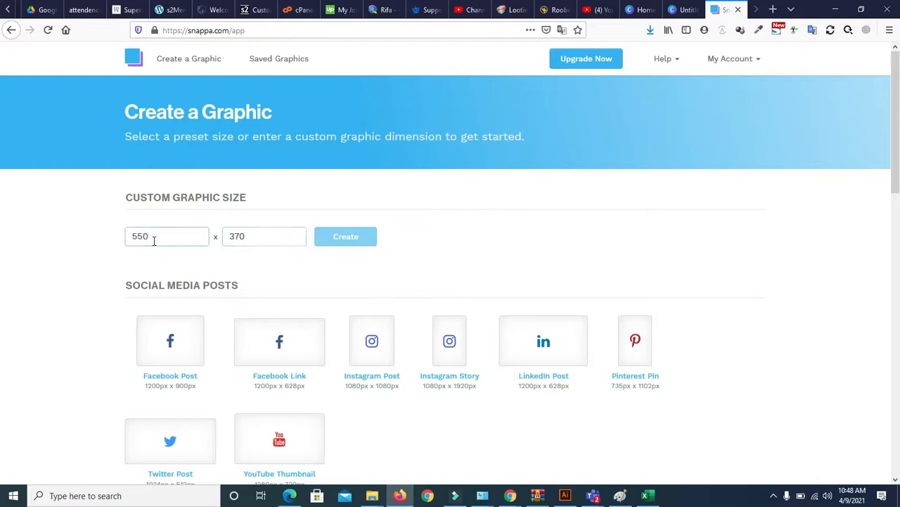
# Step: Choose the Facebook Post preset of 1200 x 900 px and reload its template page
pyautogui.click(175, 342)
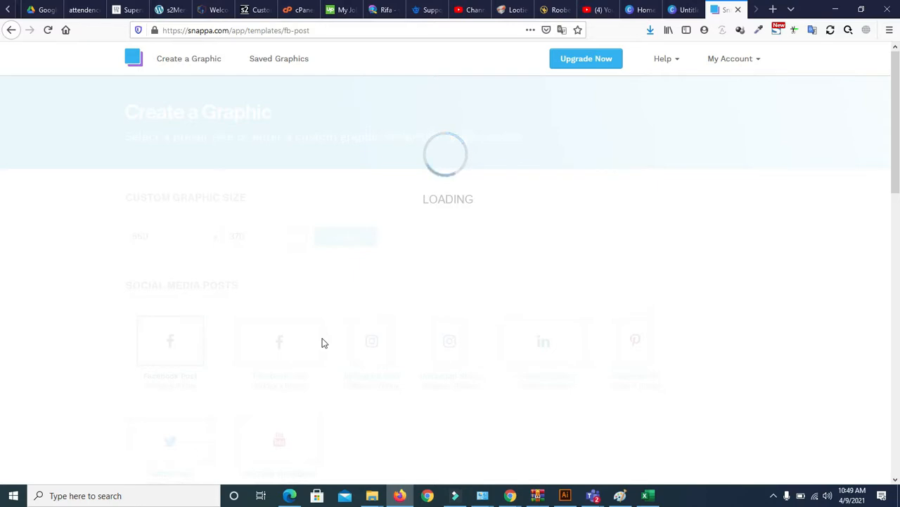
pyautogui.click(51, 30)
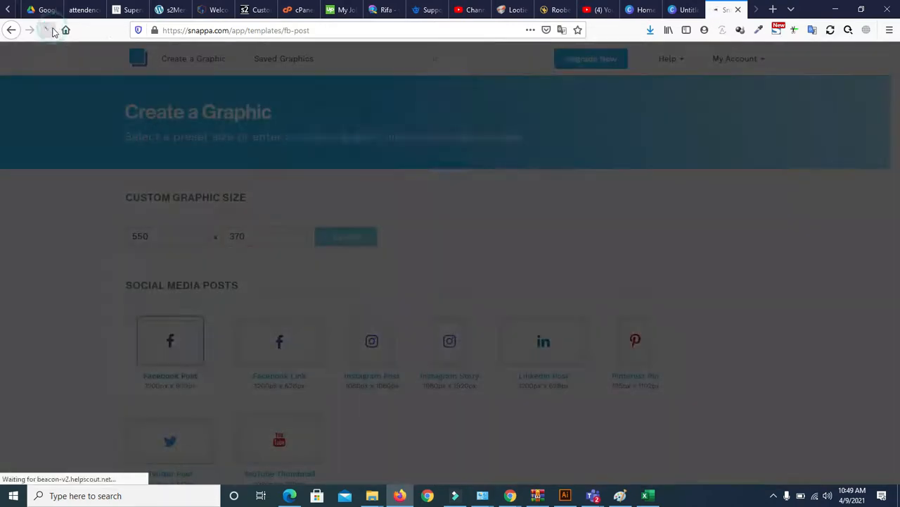
pyautogui.click(417, 155)
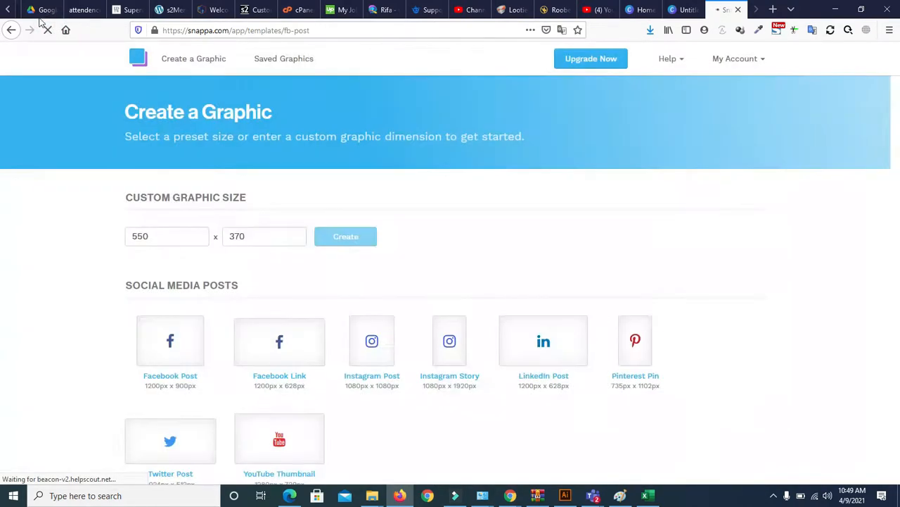
pyautogui.click(47, 30)
pyautogui.click(47, 30)
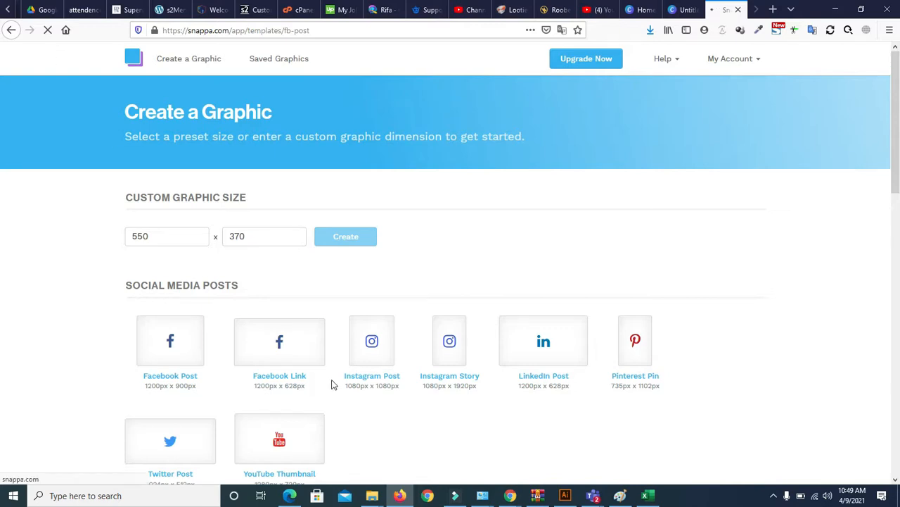
# Step: Switch to the Microsoft Teams meeting and change a guest presenter's role to attendee
pyautogui.moveTo(593, 495)
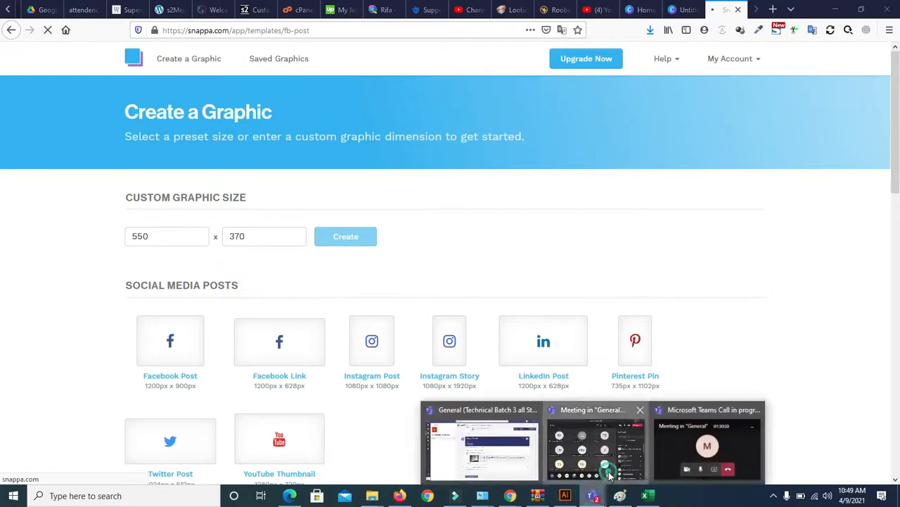
pyautogui.click(654, 415)
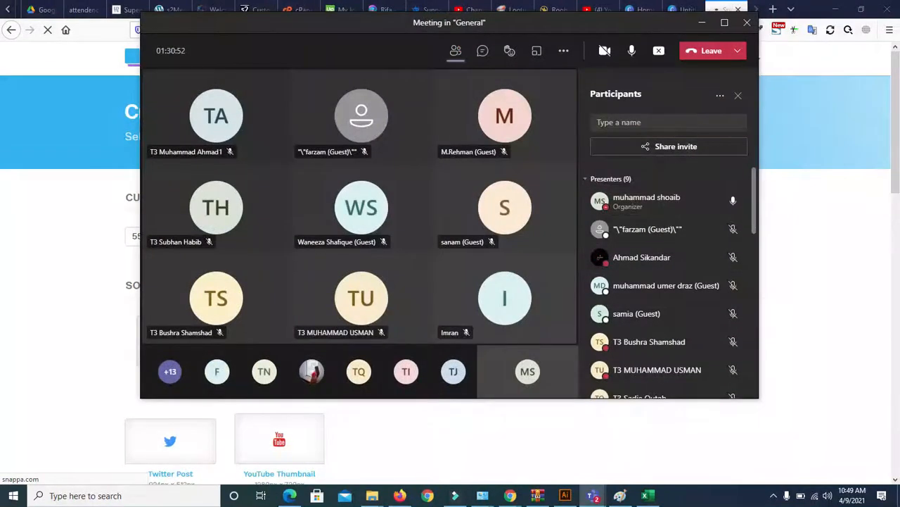
pyautogui.click(702, 24)
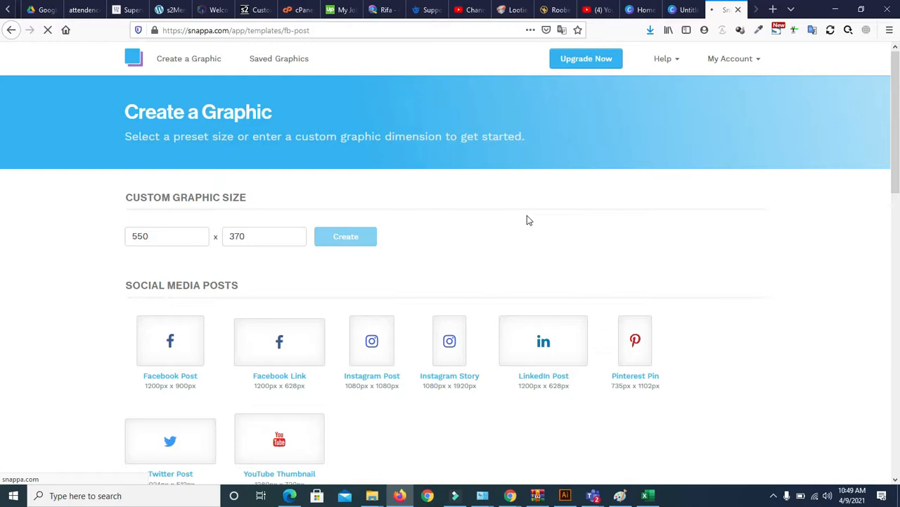
pyautogui.moveTo(896, 122); pyautogui.dragTo(898, 85)
pyautogui.moveTo(593, 493)
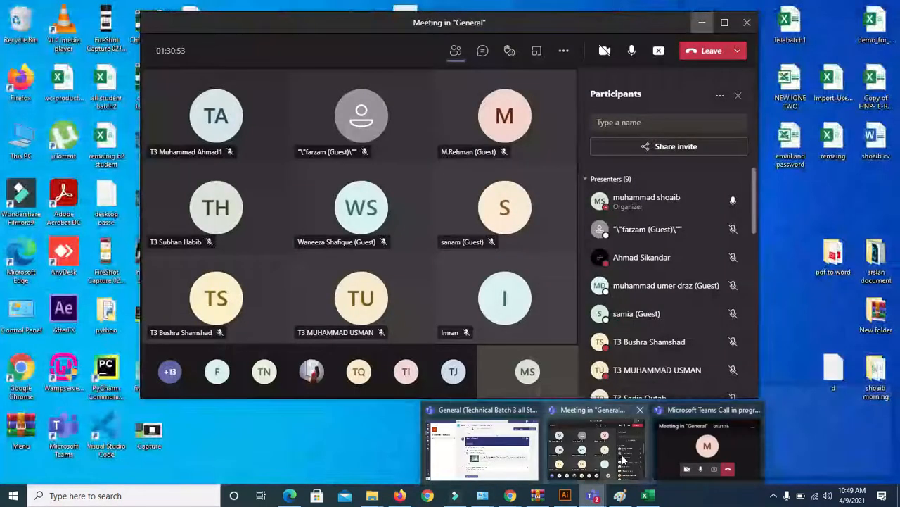
pyautogui.click(623, 459)
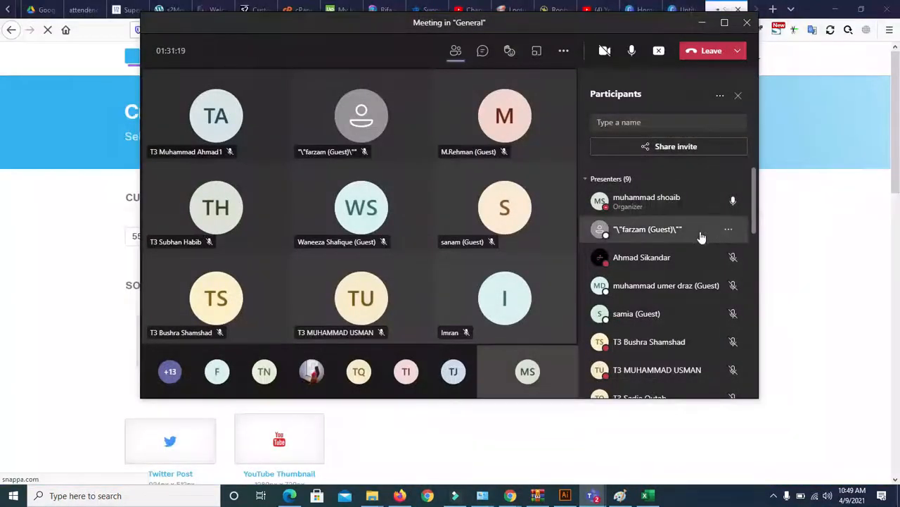
pyautogui.click(728, 229)
pyautogui.click(677, 307)
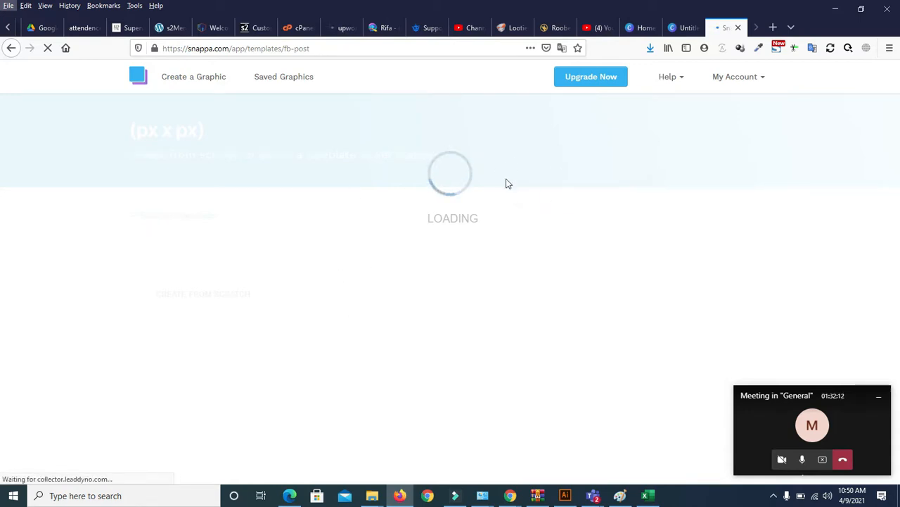
# Step: Return to Snappa and browse the featured and general templates for the Facebook Post size
pyautogui.click(547, 251)
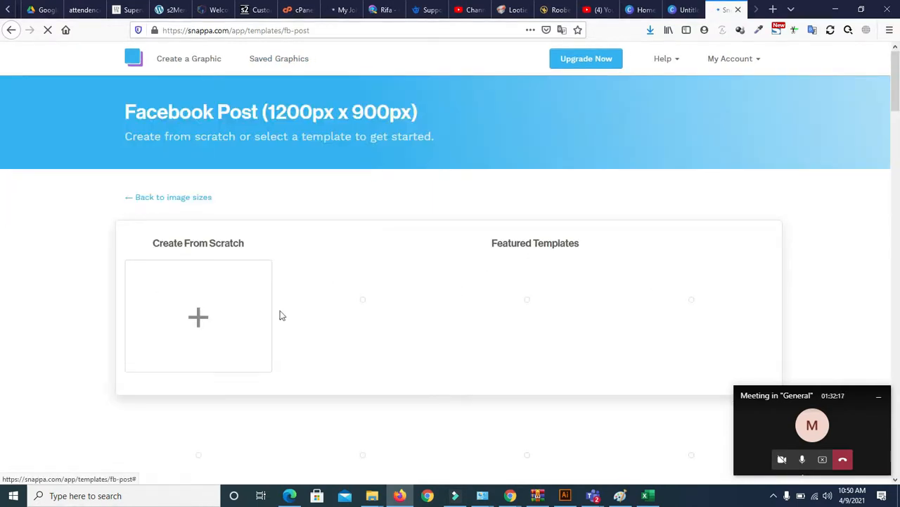
pyautogui.moveTo(897, 83); pyautogui.dragTo(888, 461)
pyautogui.moveTo(2, 383); pyautogui.dragTo(1, 158)
pyautogui.moveTo(895, 137); pyautogui.dragTo(895, 79)
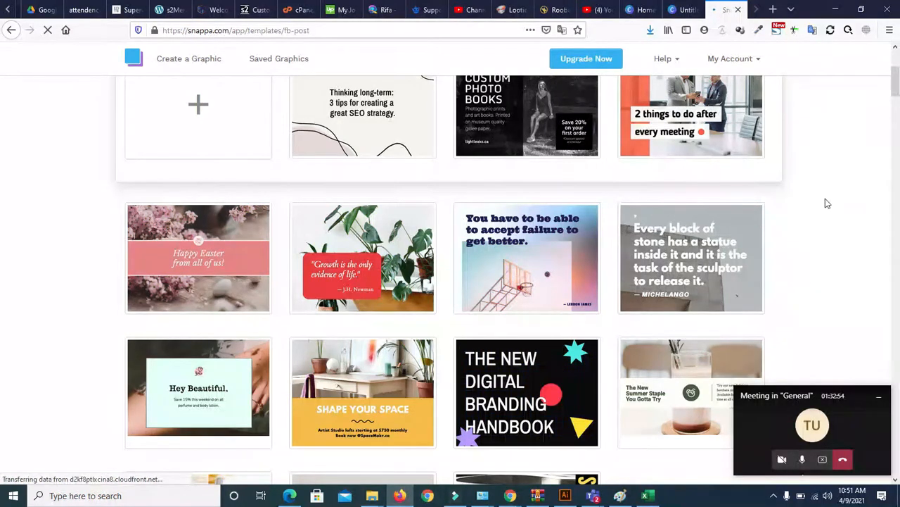
pyautogui.moveTo(894, 83)
pyautogui.mouseDown()
pyautogui.moveTo(895, 123)
pyautogui.moveTo(895, 80)
pyautogui.mouseUp()
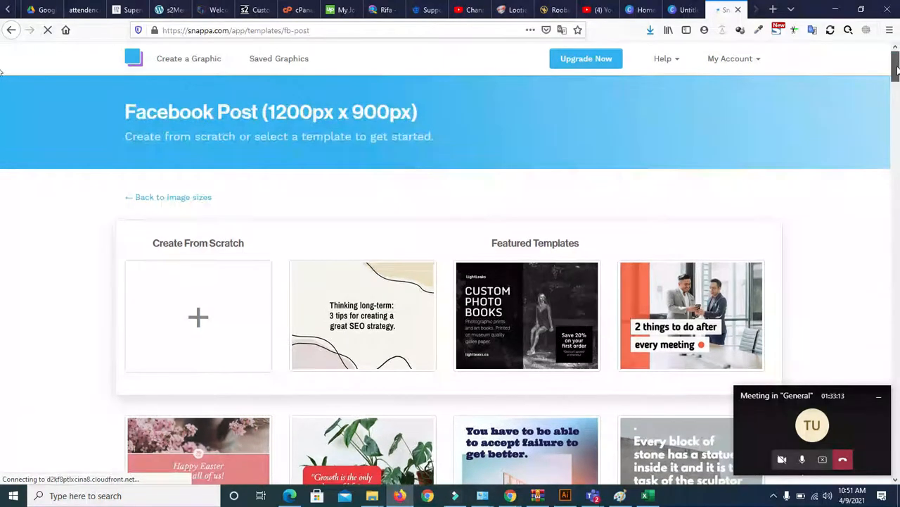
pyautogui.moveTo(897, 69); pyautogui.dragTo(897, 88)
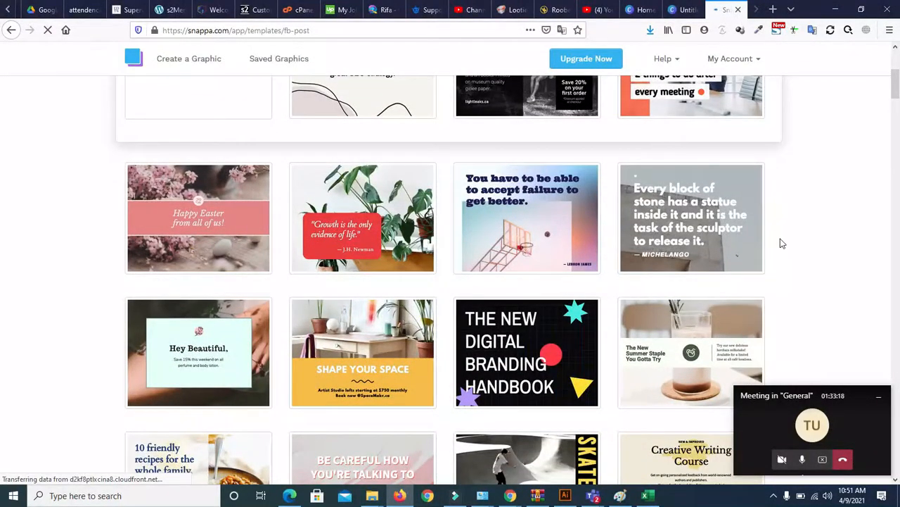
# Step: Connect the computer to the "Designs" Wi-Fi network and minimize the Teams meeting window
pyautogui.click(805, 425)
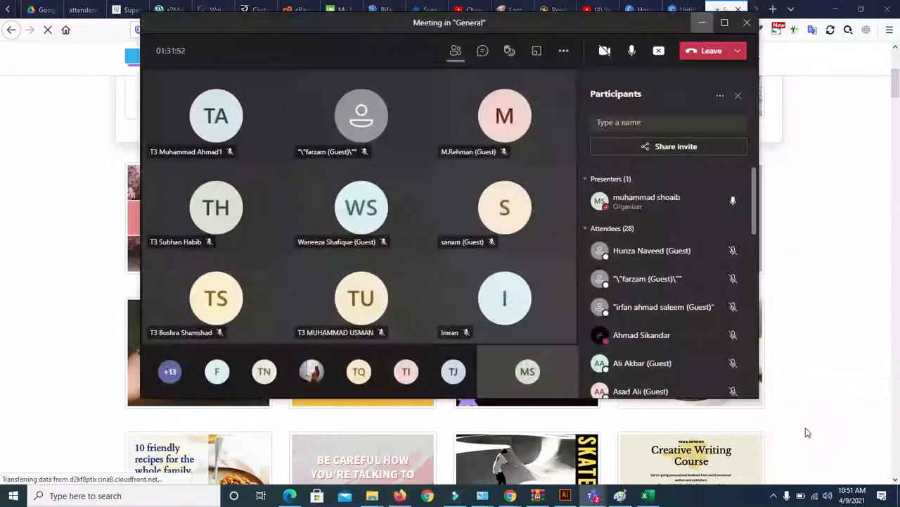
pyautogui.click(815, 496)
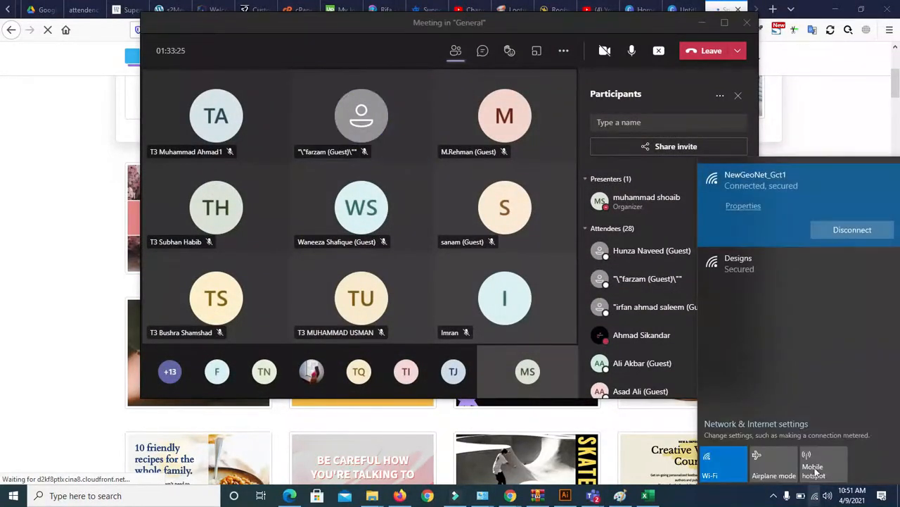
pyautogui.click(784, 265)
pyautogui.click(823, 265)
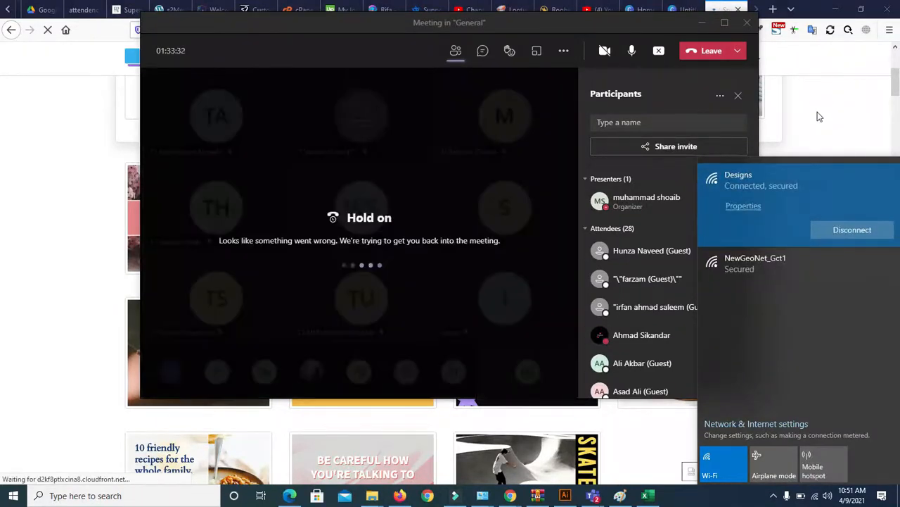
pyautogui.click(361, 53)
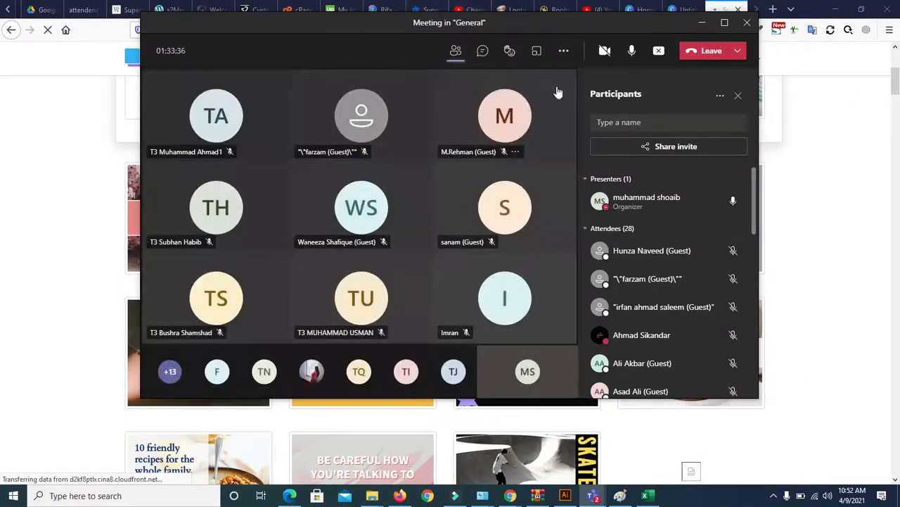
pyautogui.click(703, 25)
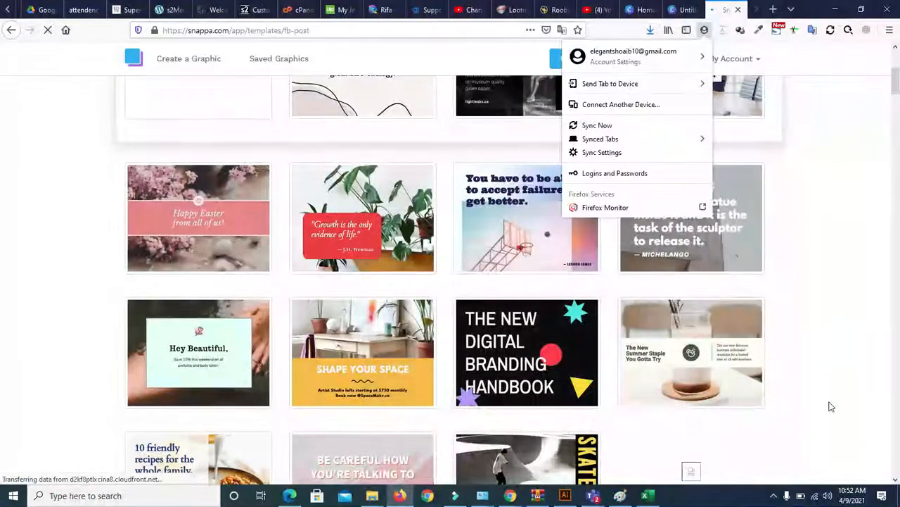
# Step: Bring up the floating Microsoft Teams call window for the "General" meeting over the browser
pyautogui.moveTo(590, 496)
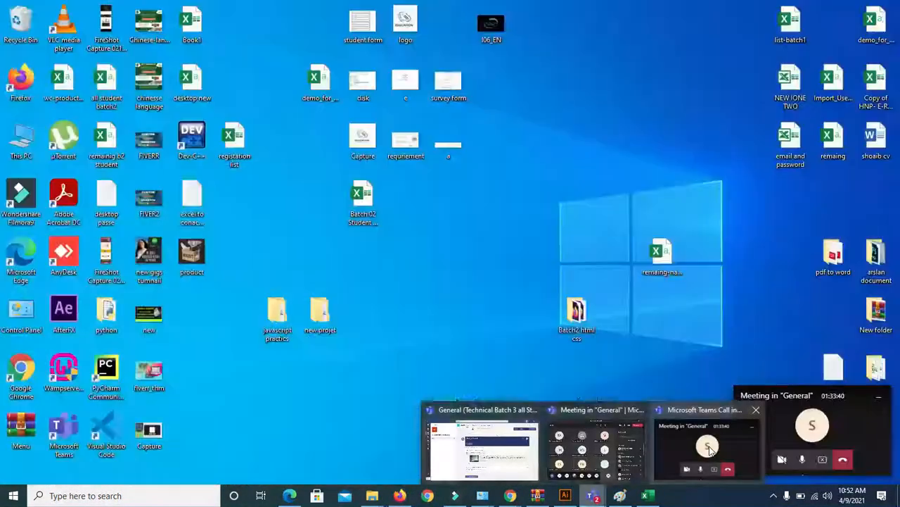
pyautogui.click(708, 448)
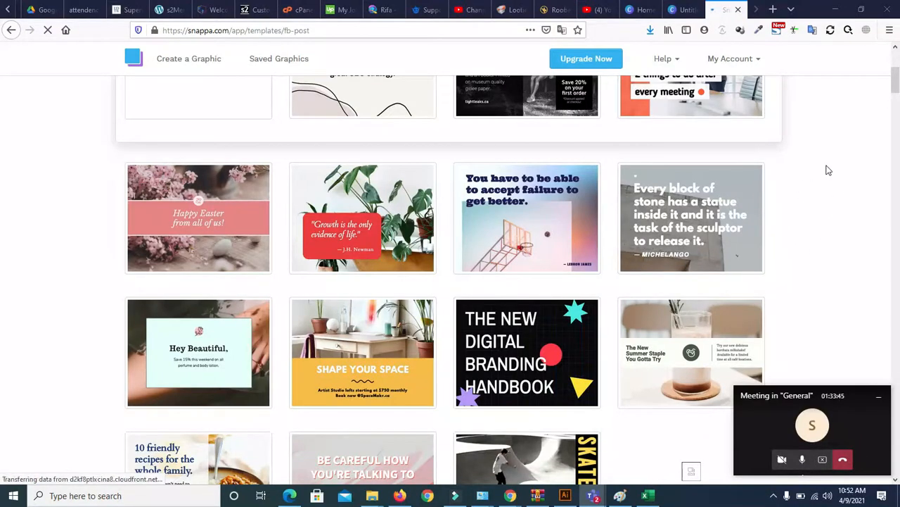
# Step: Find the pink and purple "The Cold Hard Facts." ice cream template among the Facebook Post templates and open it for editing
pyautogui.moveTo(895, 81); pyautogui.dragTo(896, 130)
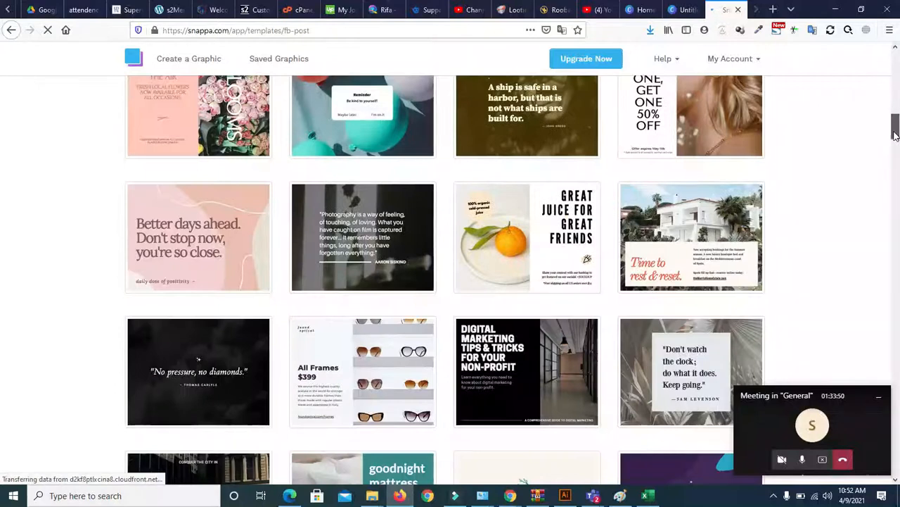
pyautogui.scroll(-2, 895, 132)
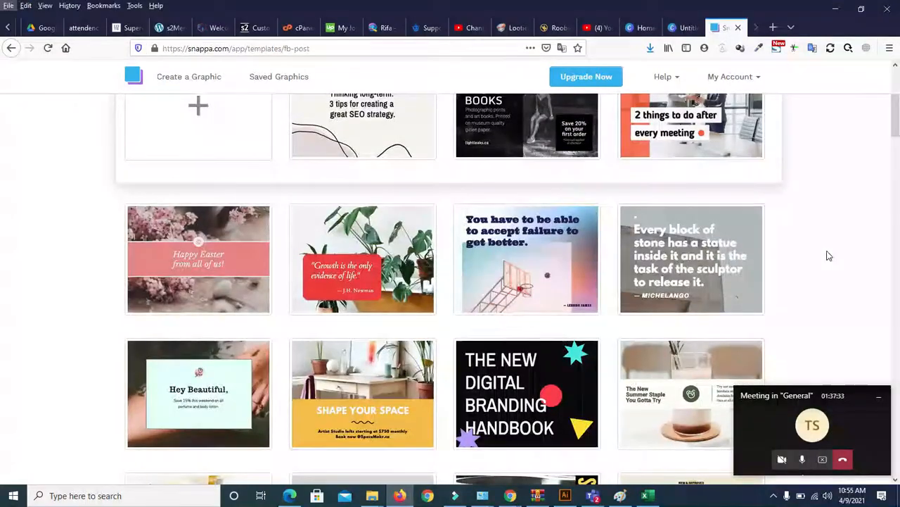
pyautogui.moveTo(896, 124); pyautogui.dragTo(878, 232)
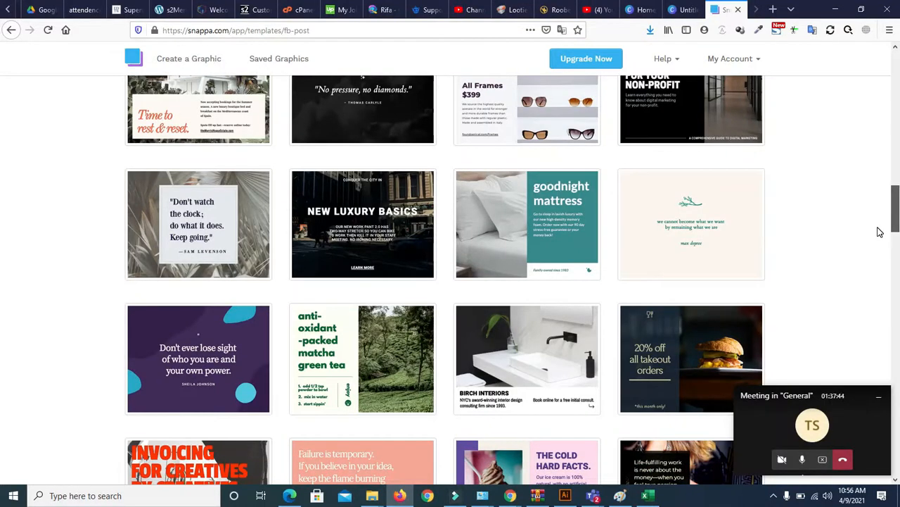
pyautogui.scroll(-1, 878, 232)
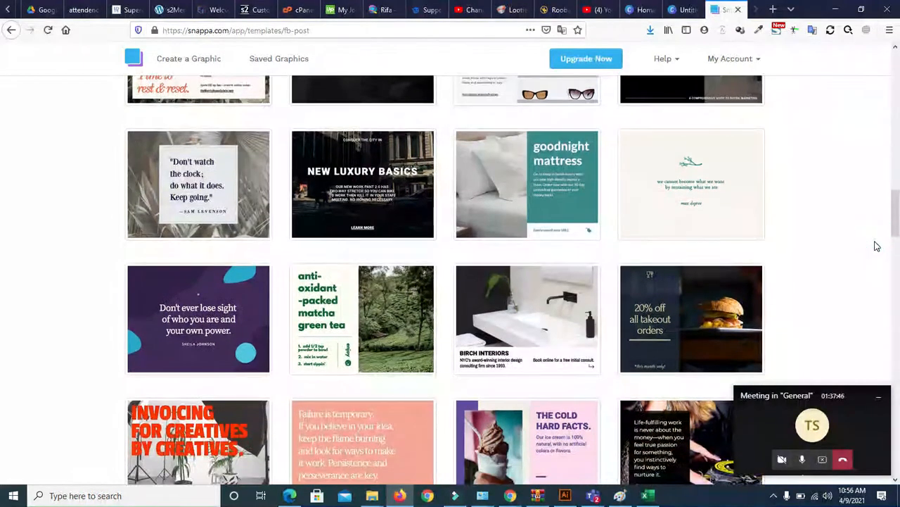
pyautogui.scroll(-5, 885, 232)
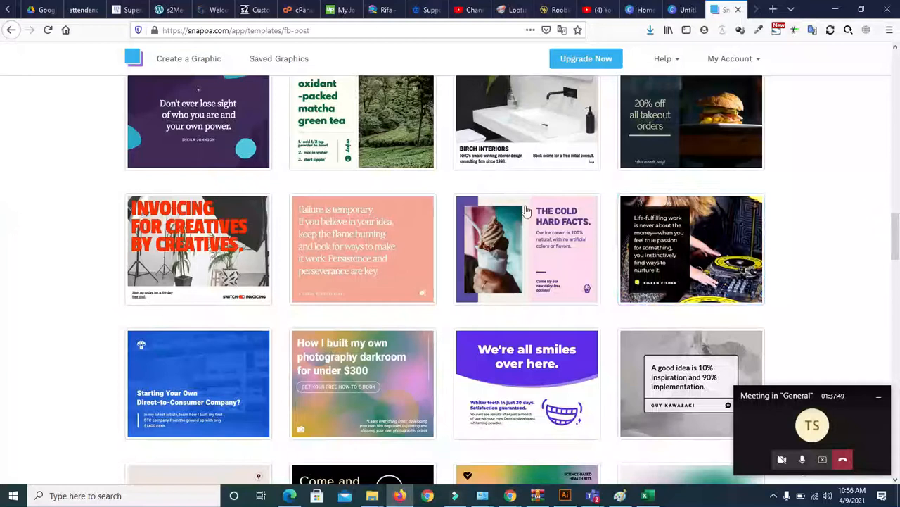
pyautogui.click(531, 261)
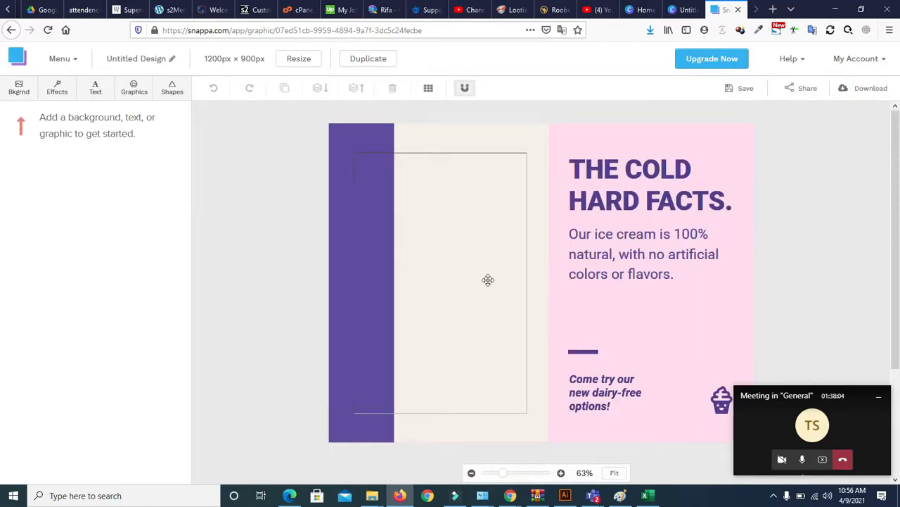
# Step: Try the black-and-white photo of a figure beside a lattice fence as the design's background and undo it
pyautogui.click(454, 263)
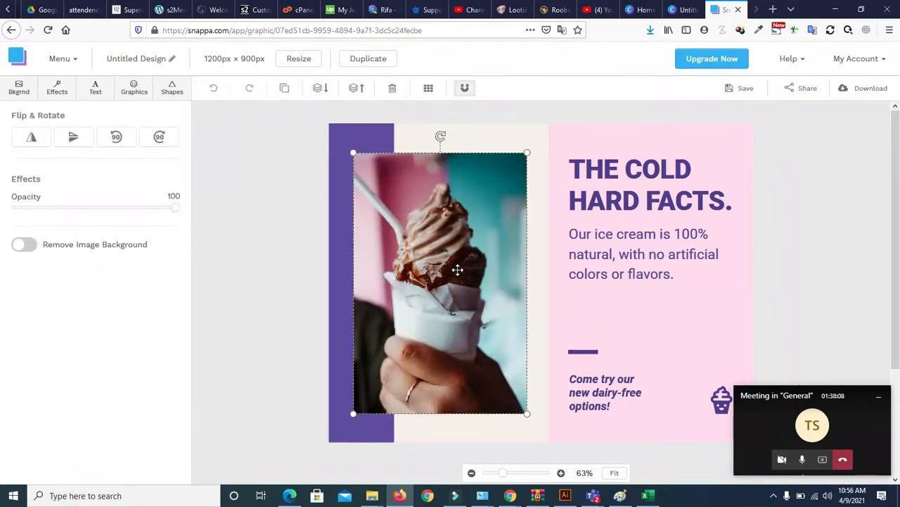
pyautogui.click(20, 89)
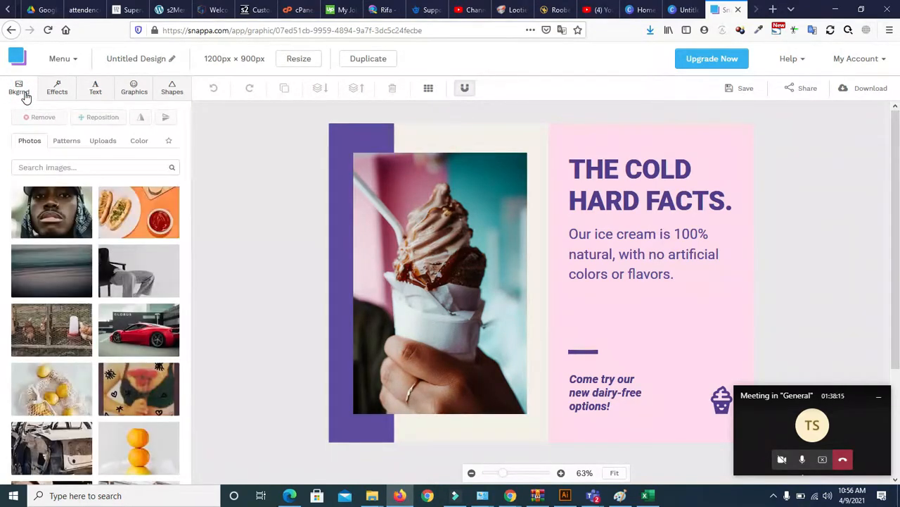
pyautogui.moveTo(188, 151); pyautogui.dragTo(189, 233)
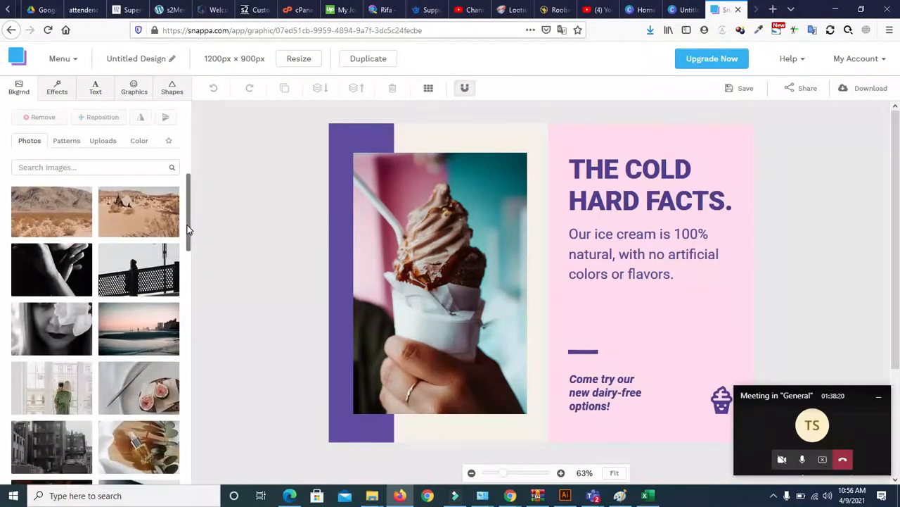
pyautogui.click(141, 275)
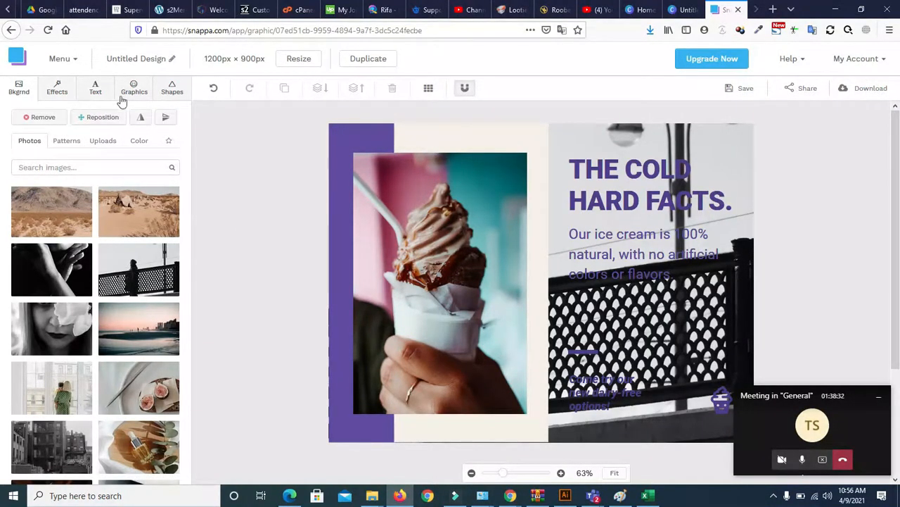
pyautogui.hotkey('ctrl', 'z')
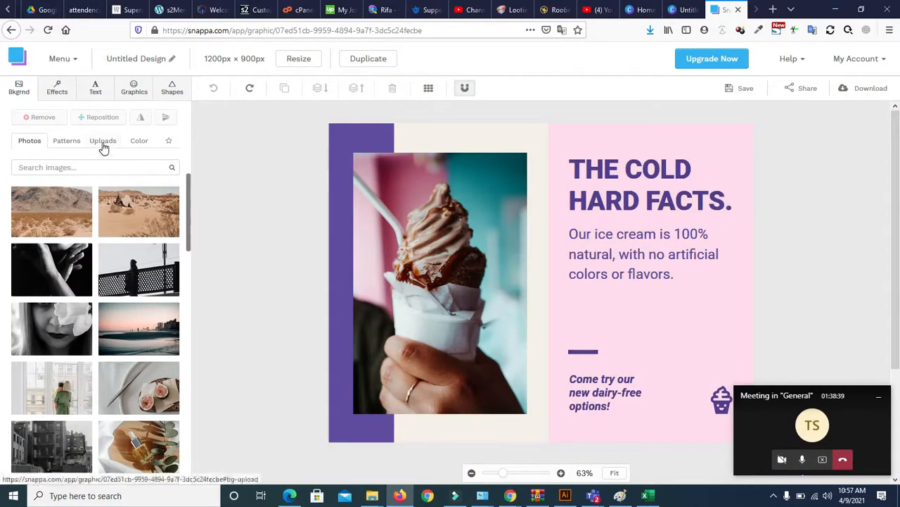
# Step: Add the stock photo of colourful row houses with a covered car to the design as a graphic
pyautogui.click(125, 90)
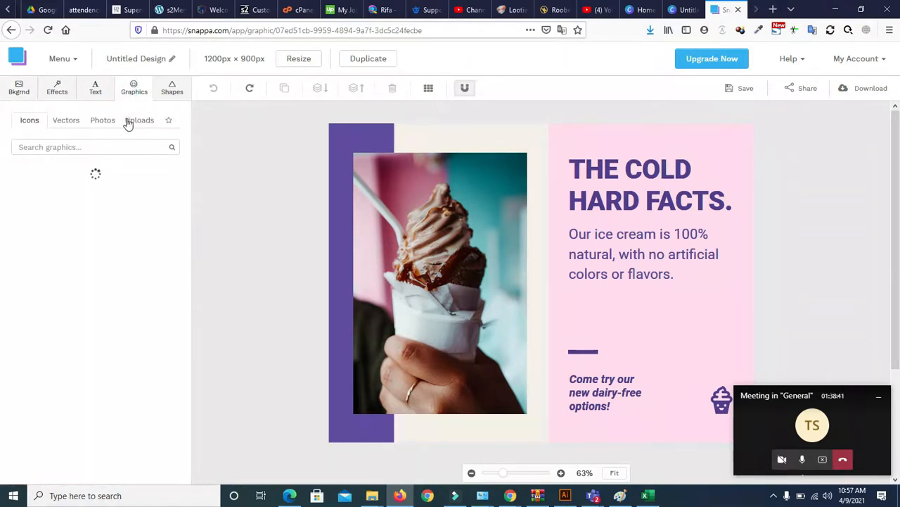
pyautogui.click(129, 121)
pyautogui.click(33, 120)
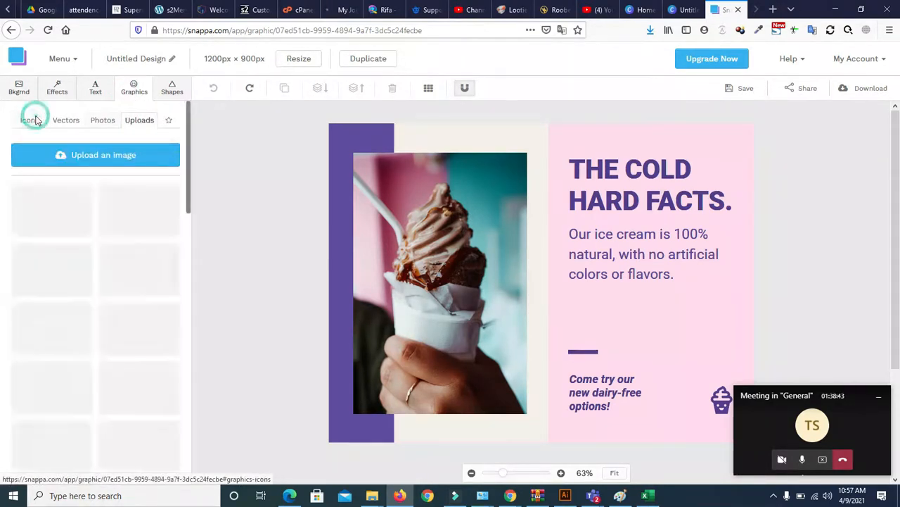
pyautogui.click(101, 121)
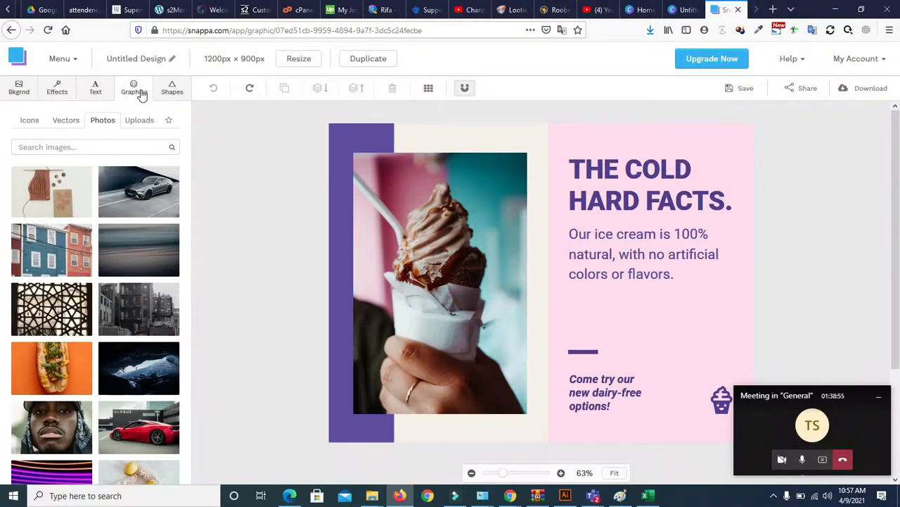
pyautogui.click(383, 177)
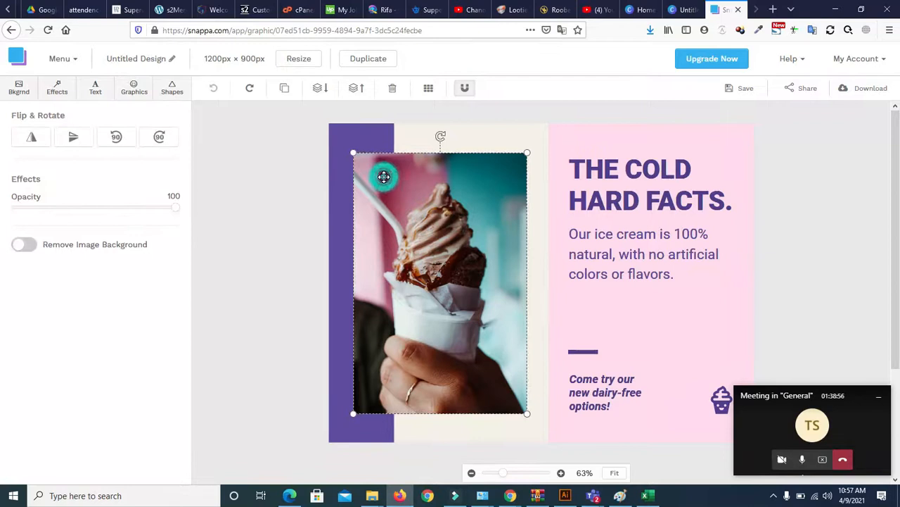
pyautogui.click(364, 137)
pyautogui.click(570, 152)
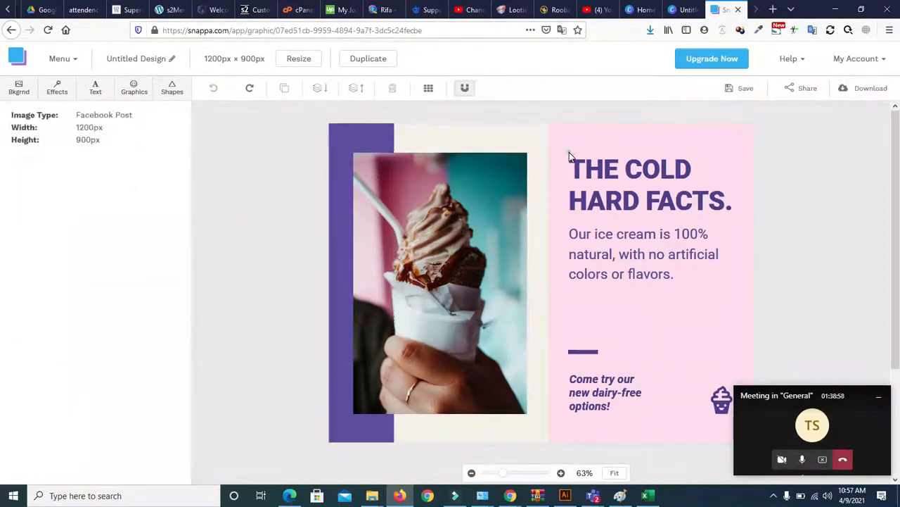
pyautogui.click(134, 88)
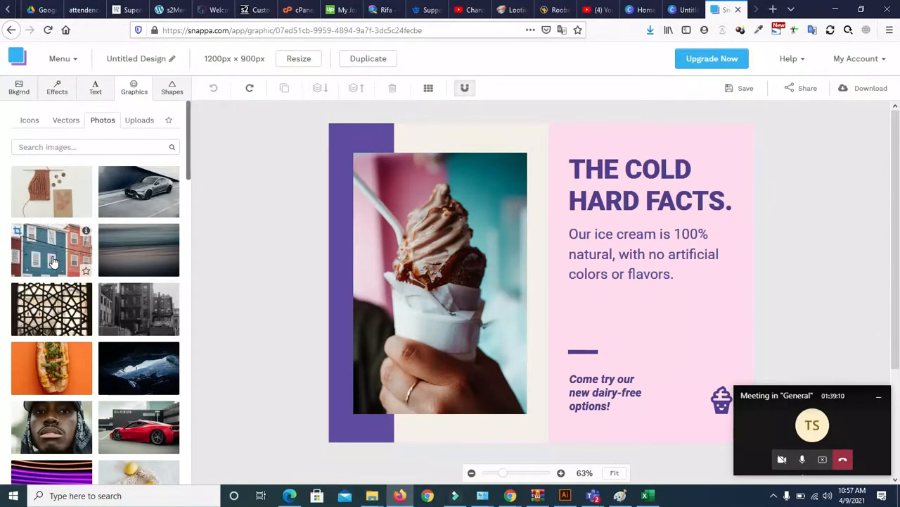
pyautogui.moveTo(51, 258); pyautogui.dragTo(438, 245)
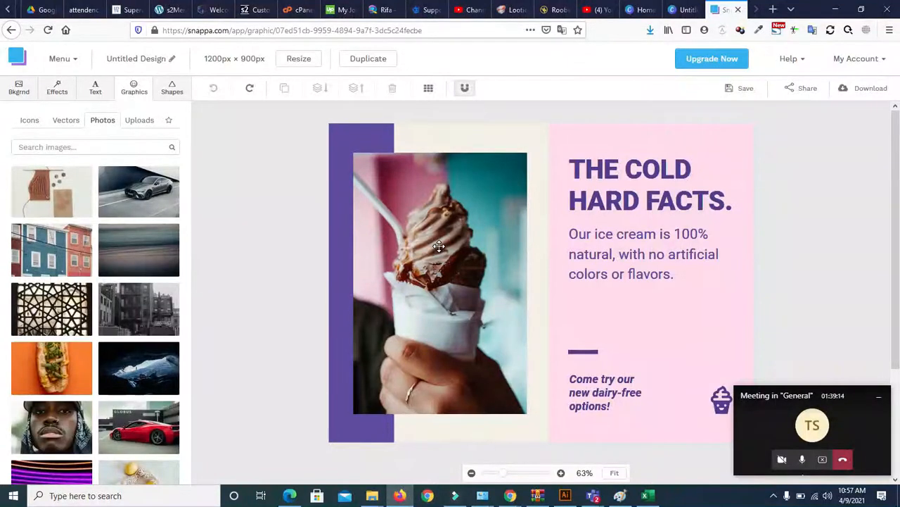
pyautogui.click(48, 249)
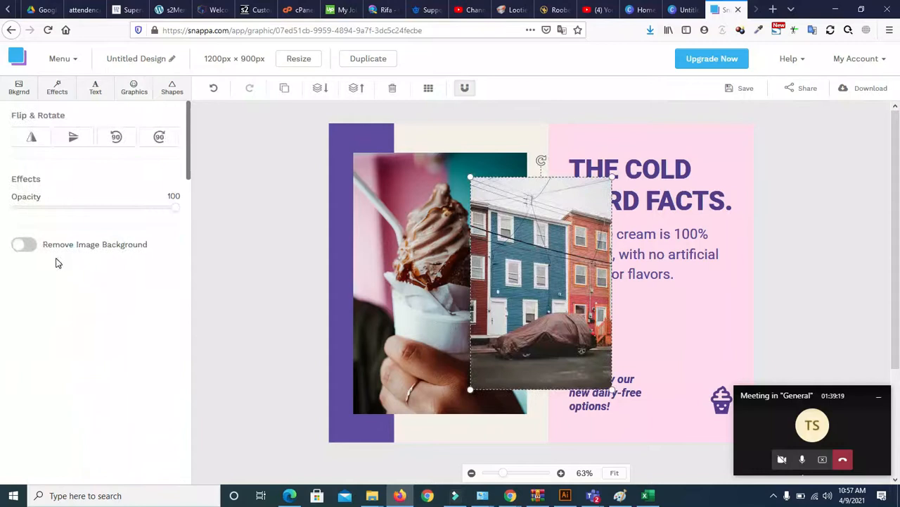
# Step: Shift the row-house photo over the ice cream photo and delete the ice cream photo
pyautogui.moveTo(543, 284); pyautogui.dragTo(502, 270)
pyautogui.click(404, 195)
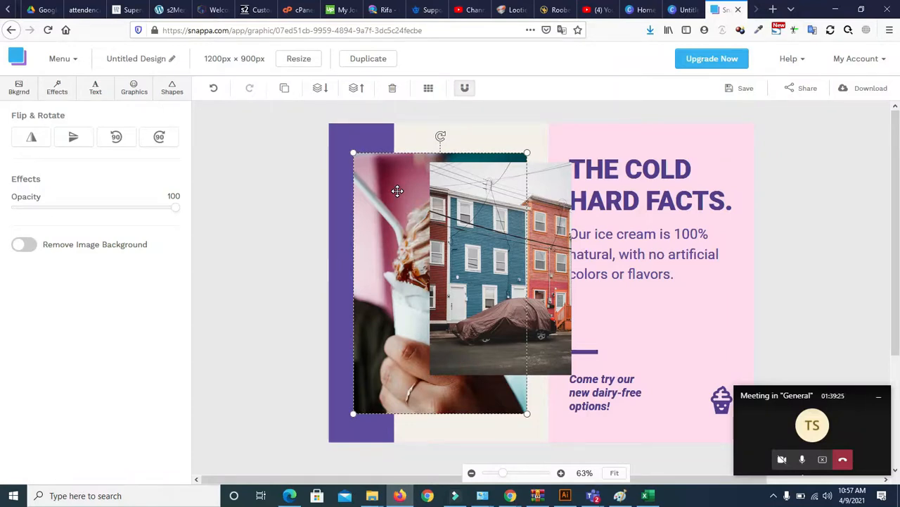
pyautogui.press('Delete')
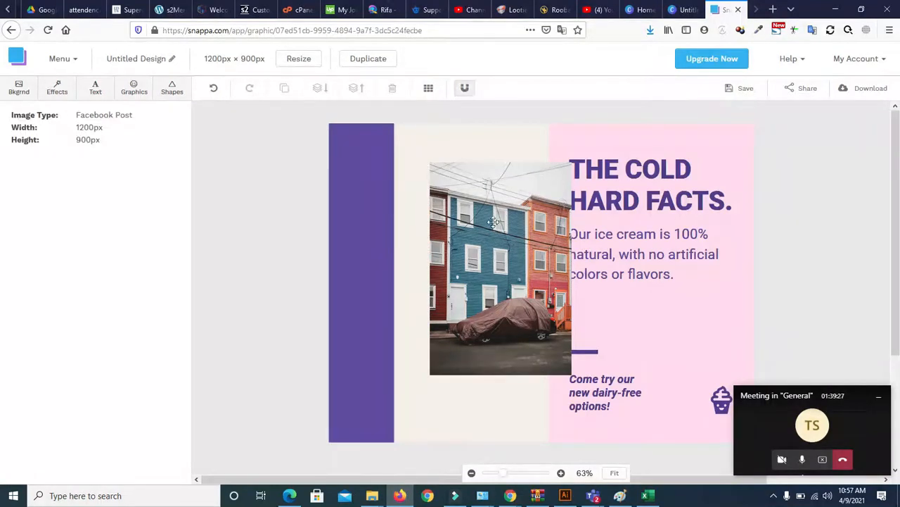
# Step: Move and resize the row-house photo to fill the space where the ice cream photo was, overlapping the purple bar
pyautogui.moveTo(463, 218); pyautogui.dragTo(394, 224)
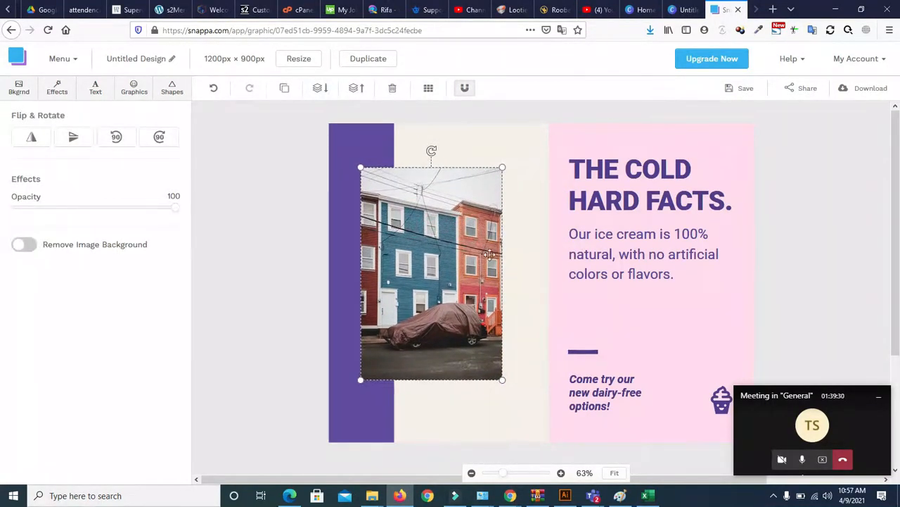
pyautogui.moveTo(503, 379); pyautogui.dragTo(534, 391)
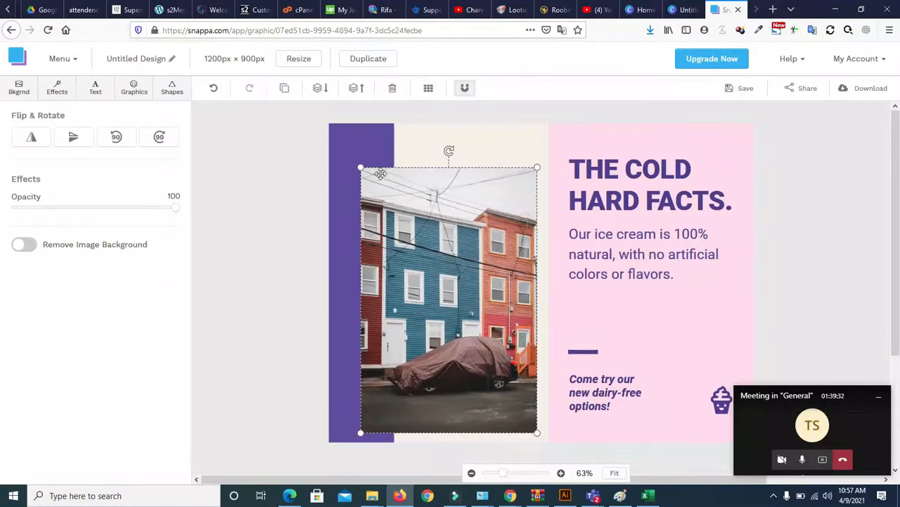
pyautogui.moveTo(363, 165); pyautogui.dragTo(344, 140)
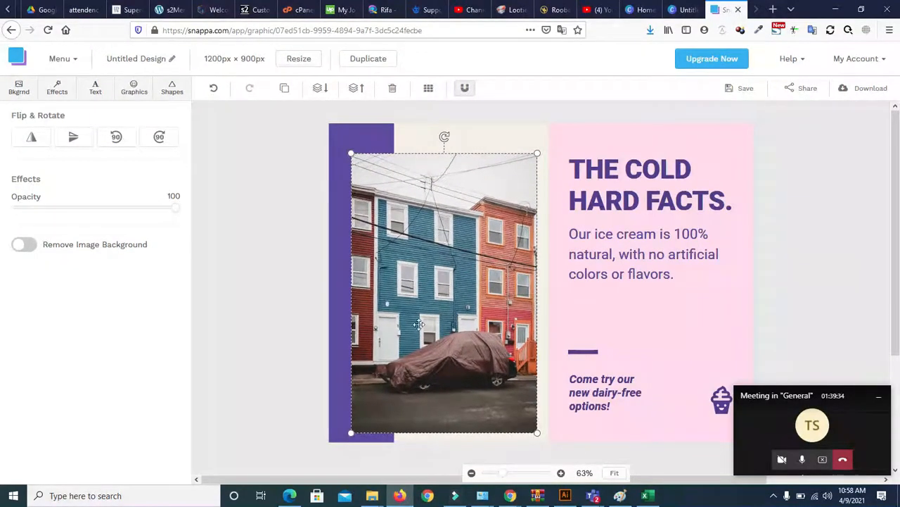
pyautogui.moveTo(534, 436); pyautogui.dragTo(518, 404)
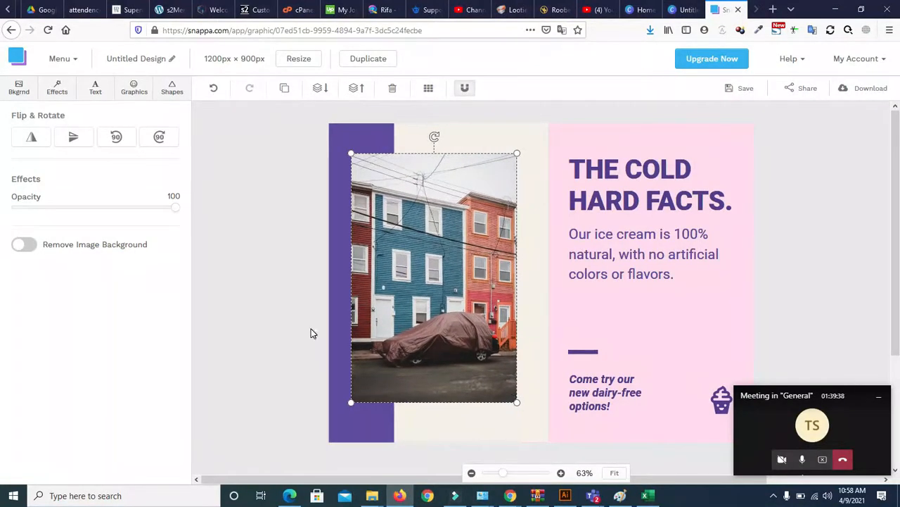
pyautogui.click(278, 290)
pyautogui.click(399, 301)
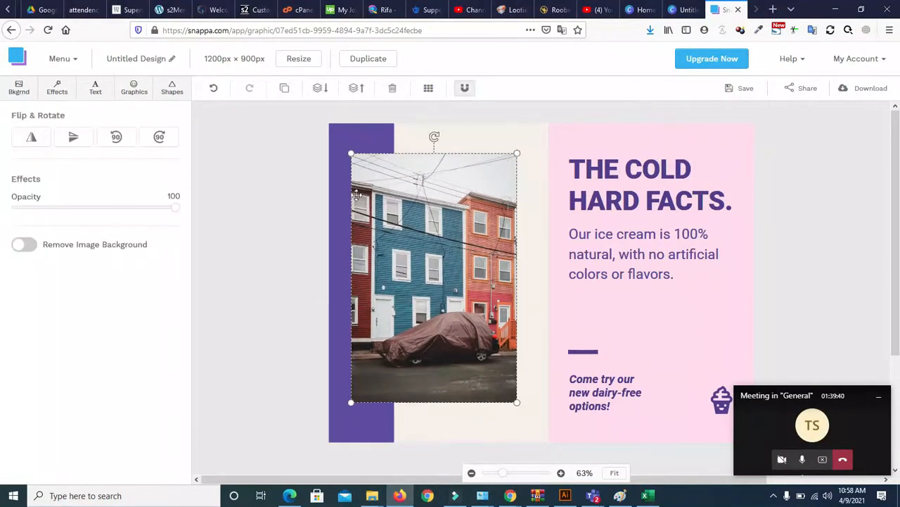
# Step: Set the border colour of the purple vertical bar to green #2ecc71 after trying blue and pink
pyautogui.click(335, 140)
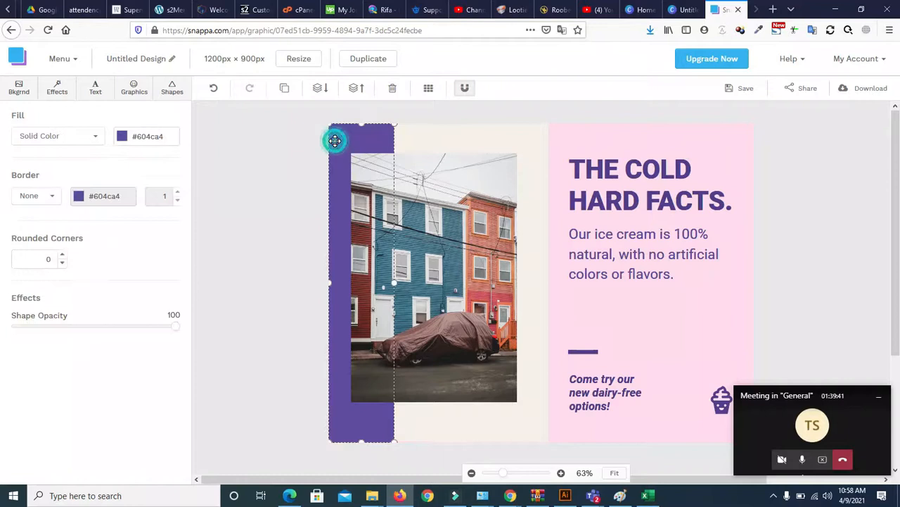
pyautogui.click(80, 196)
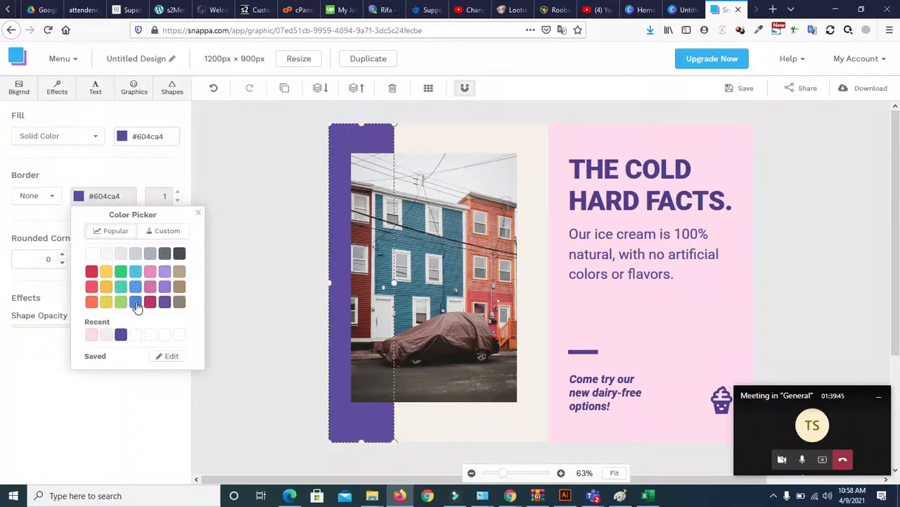
pyautogui.click(135, 301)
pyautogui.click(149, 287)
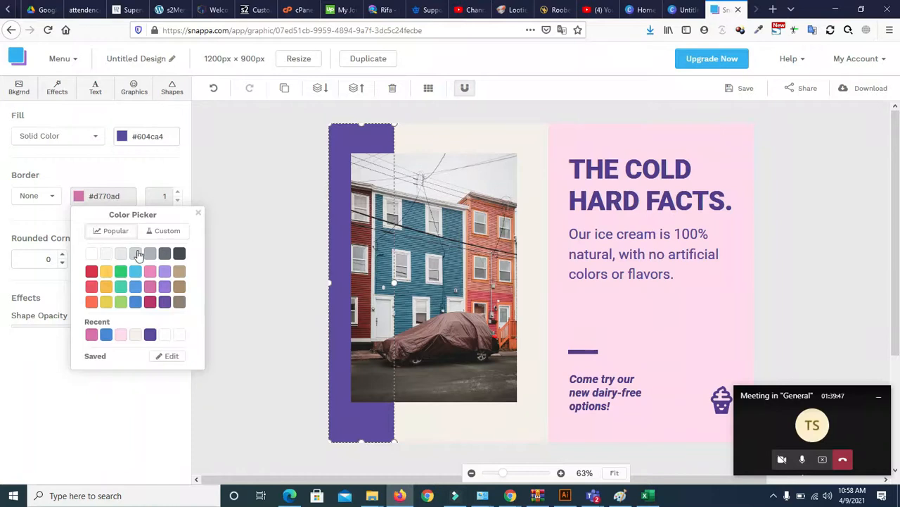
pyautogui.click(124, 277)
pyautogui.click(93, 160)
# Step: Change the vertical bar's fill colour to red #d8334a
pyautogui.click(123, 136)
pyautogui.click(149, 242)
pyautogui.click(134, 242)
pyautogui.click(138, 216)
pyautogui.click(91, 171)
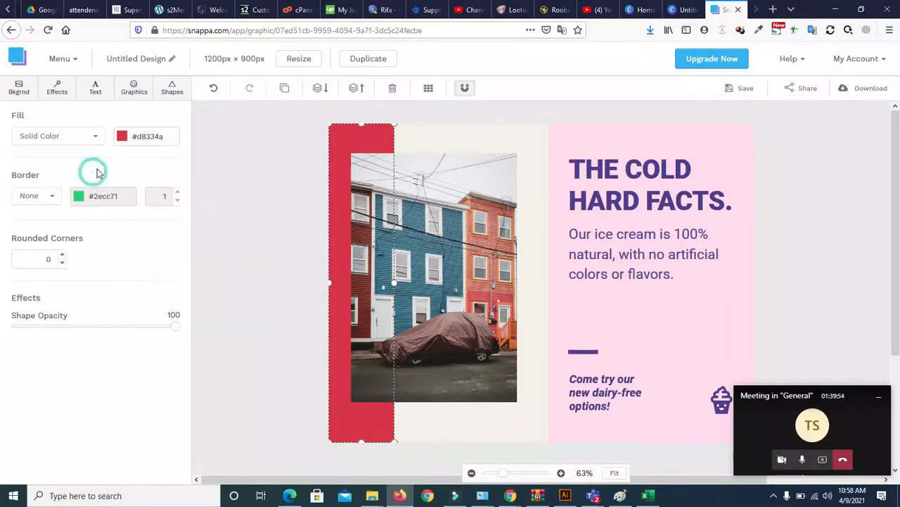
# Step: Apply a gradient from the pattern collection as the design's background
pyautogui.click(19, 90)
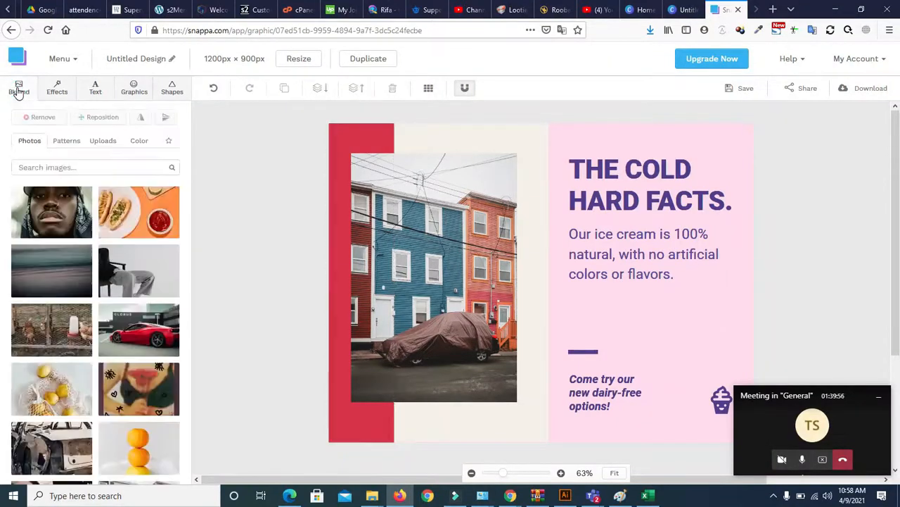
pyautogui.click(67, 140)
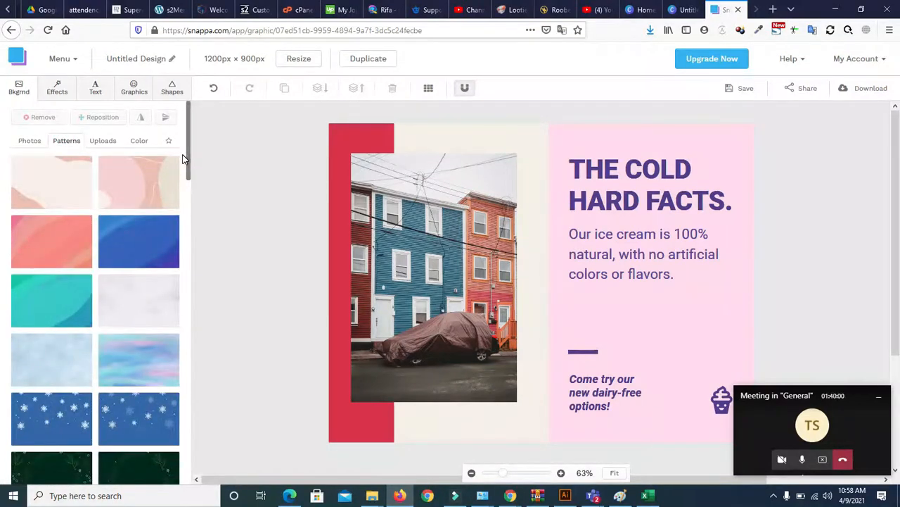
pyautogui.moveTo(188, 155); pyautogui.dragTo(191, 342)
pyautogui.click(144, 325)
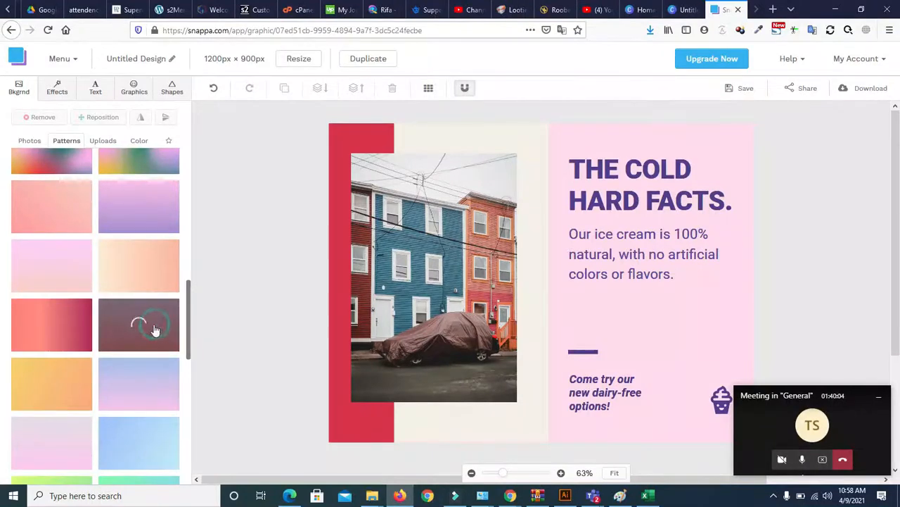
# Step: Try blue-to-pink, grey-to-pink and light blue gradient patterns as the design's background
pyautogui.click(141, 395)
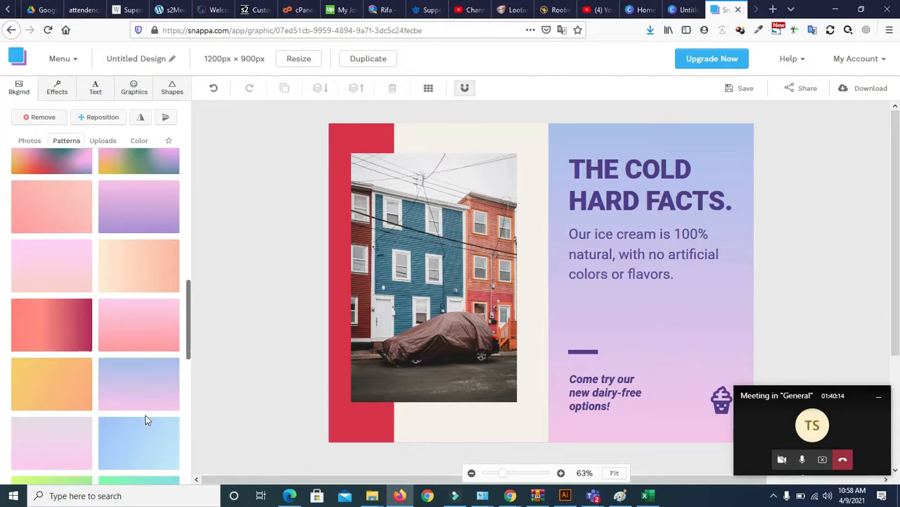
pyautogui.click(68, 451)
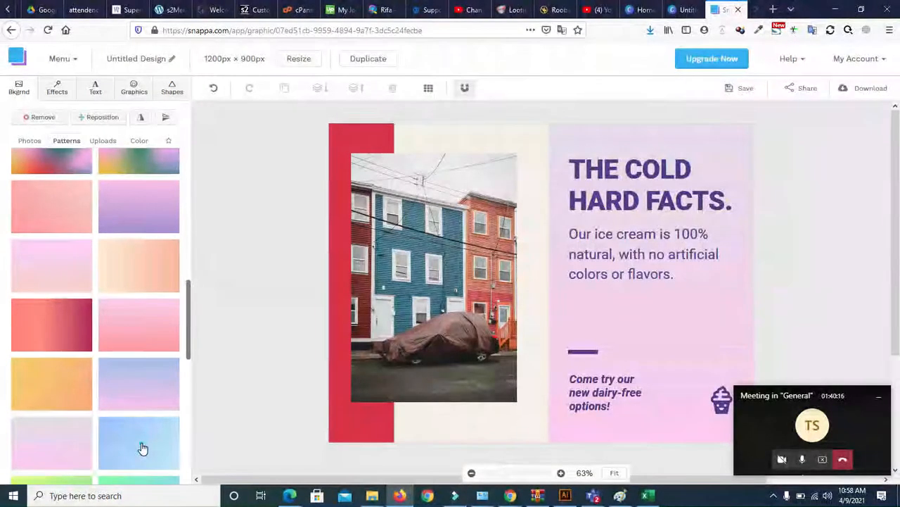
pyautogui.click(143, 448)
# Step: Delete the row-house photo, the cream panel and the red vertical bar from the design
pyautogui.click(426, 267)
pyautogui.press('Delete')
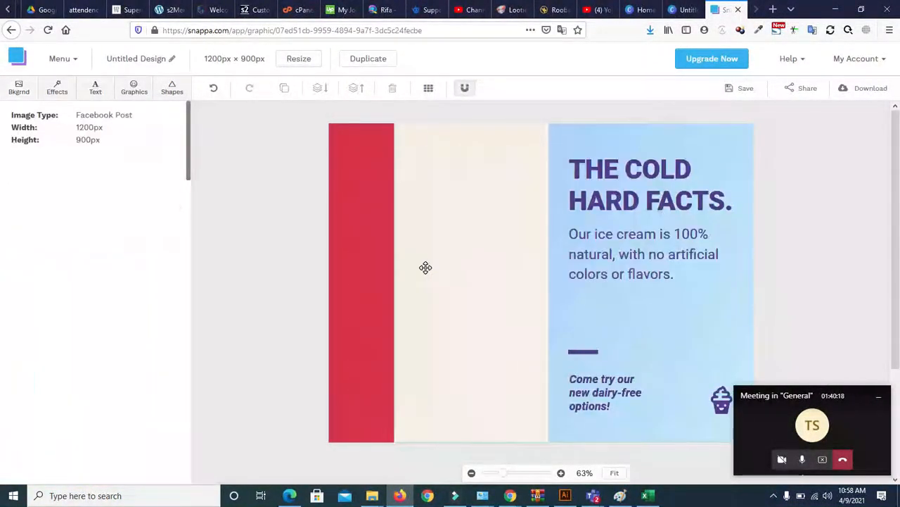
pyautogui.click(468, 271)
pyautogui.press('Delete')
pyautogui.click(372, 251)
pyautogui.press('Delete')
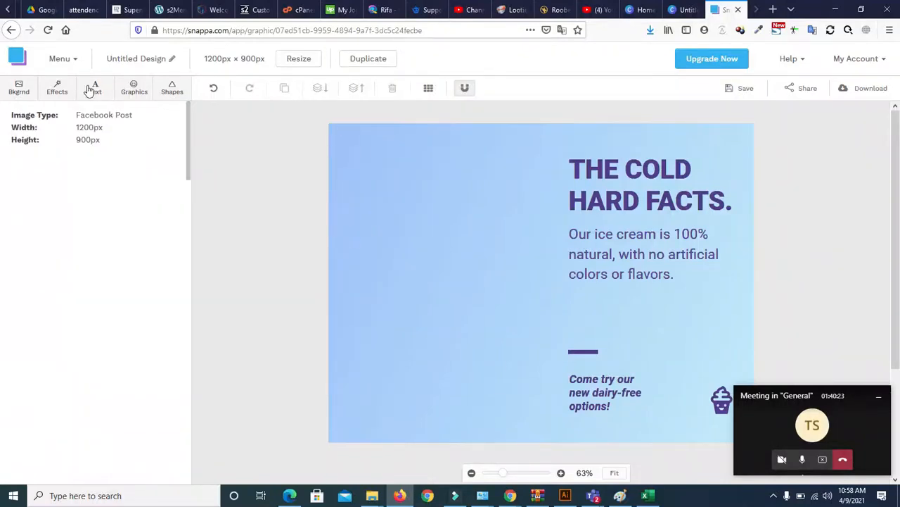
# Step: Try the teal-to-dark-purple, pink-to-yellow, blue-to-cyan and green gradients as the background
pyautogui.click(20, 91)
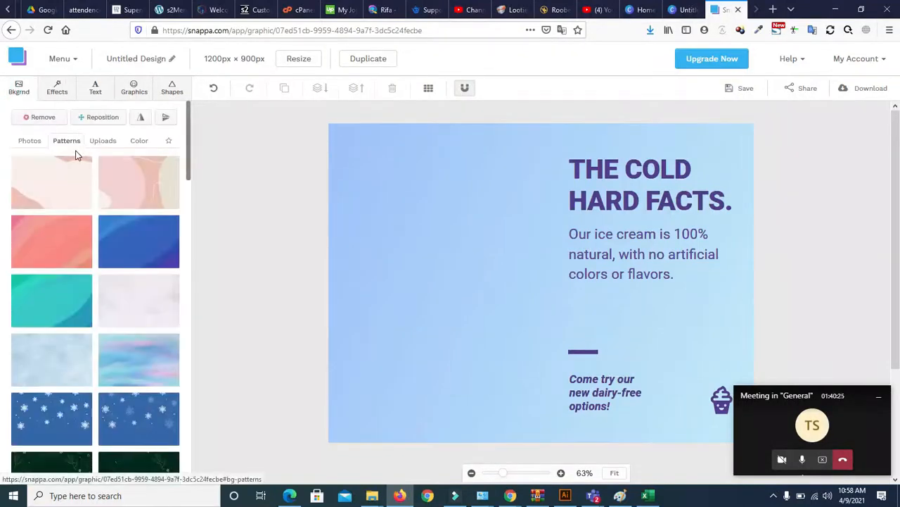
pyautogui.moveTo(190, 167); pyautogui.dragTo(180, 457)
pyautogui.click(127, 367)
pyautogui.click(124, 316)
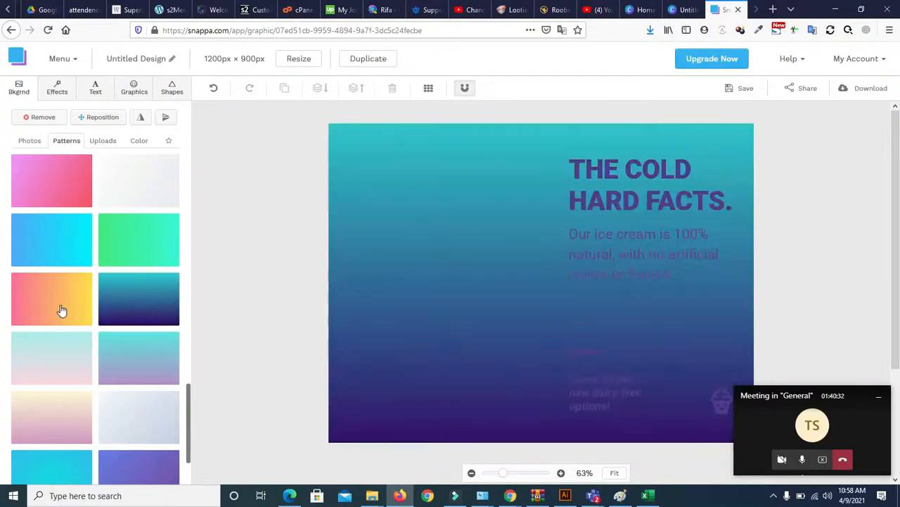
pyautogui.click(62, 310)
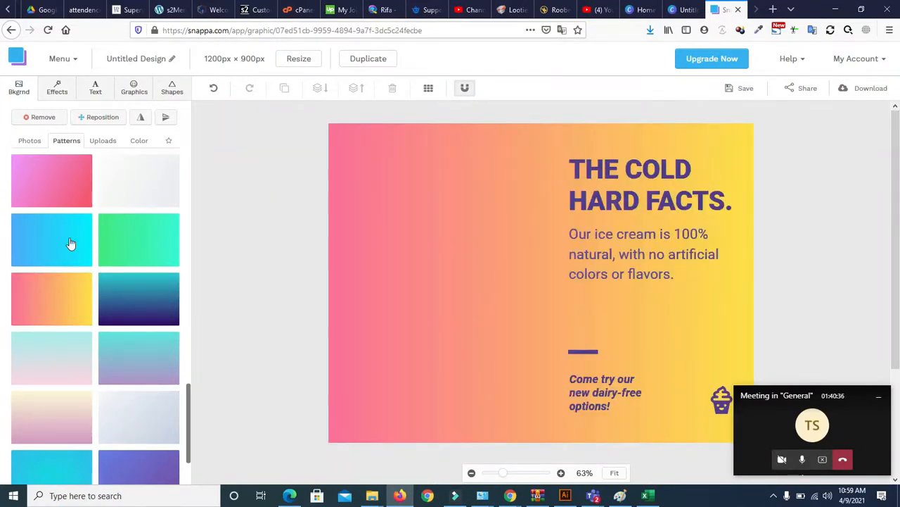
pyautogui.click(71, 239)
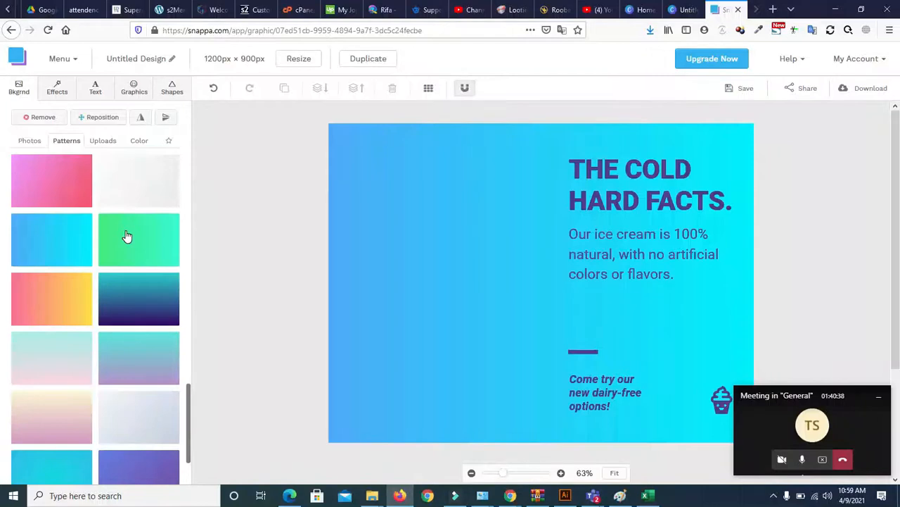
pyautogui.click(127, 237)
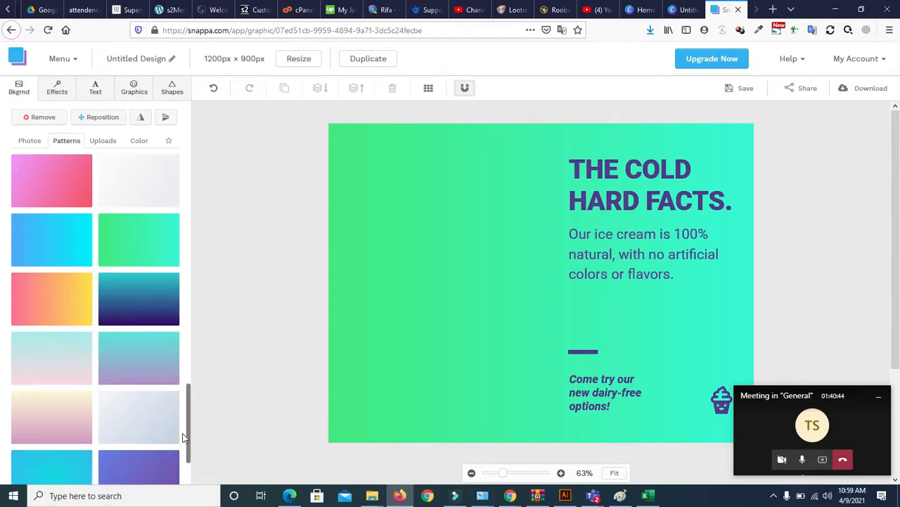
# Step: Try further pattern gradients as the background, including cyan-to-blue, yellow-to-green and pale lavender
pyautogui.scroll(-1, 187, 442)
pyautogui.scroll(-2, 187, 454)
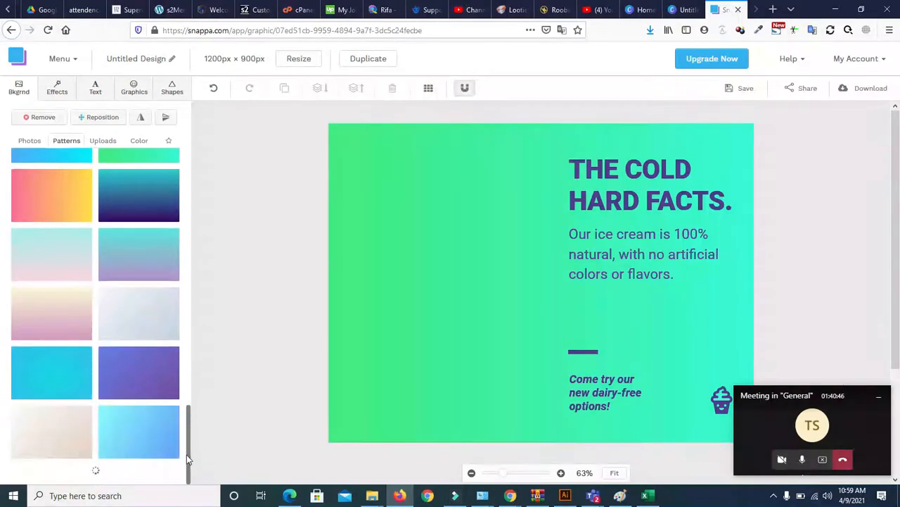
pyautogui.click(113, 379)
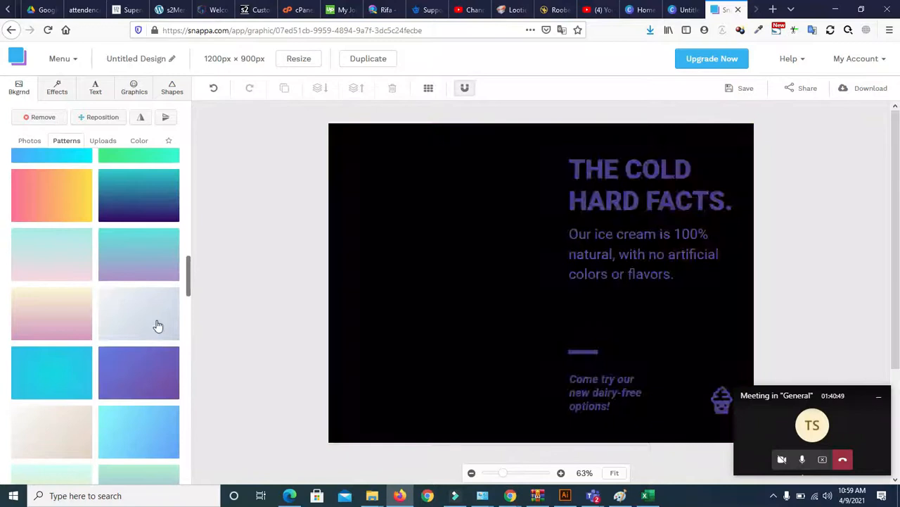
pyautogui.click(148, 426)
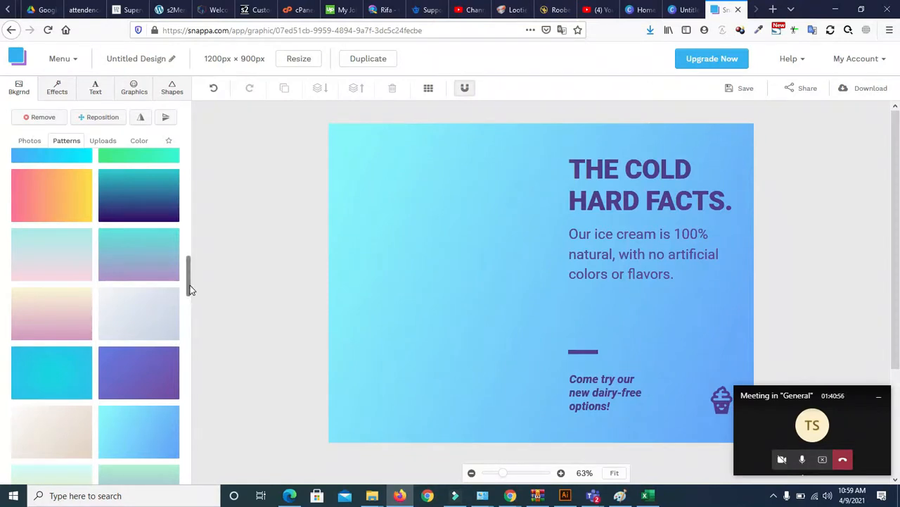
pyautogui.moveTo(190, 288); pyautogui.dragTo(192, 317)
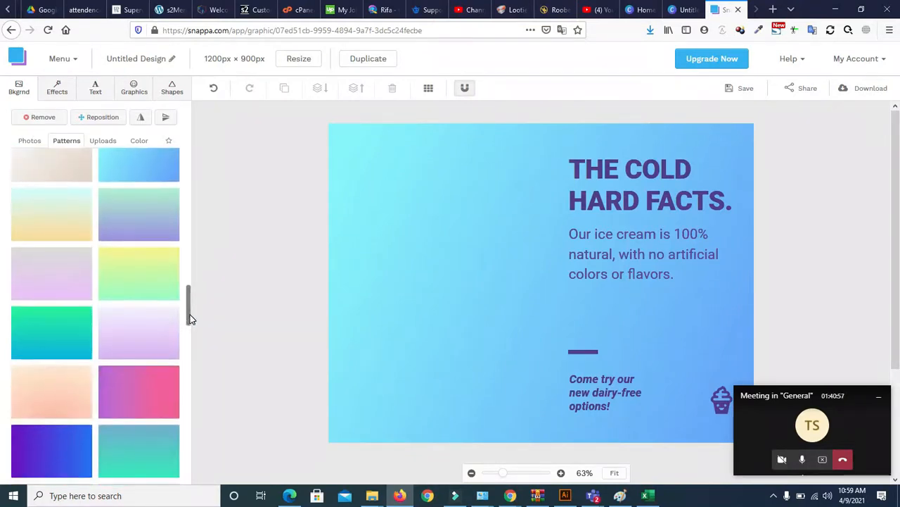
pyautogui.click(146, 287)
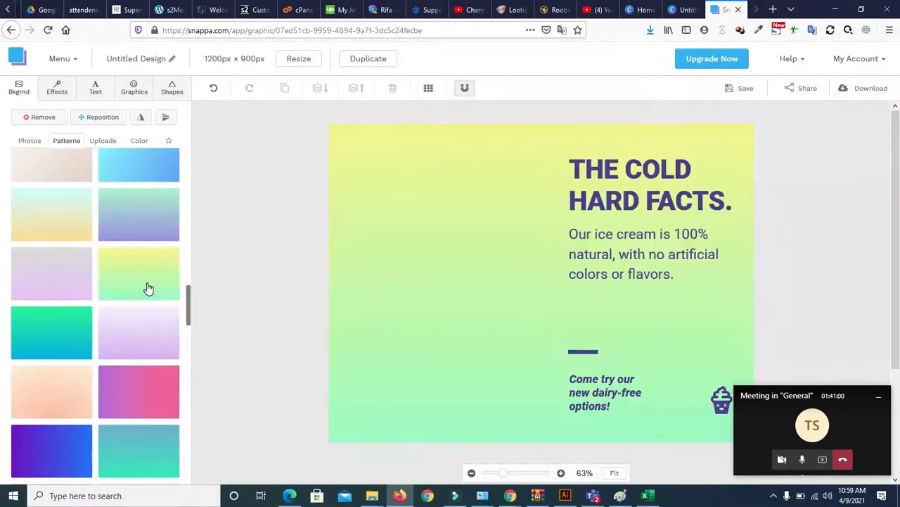
pyautogui.click(141, 313)
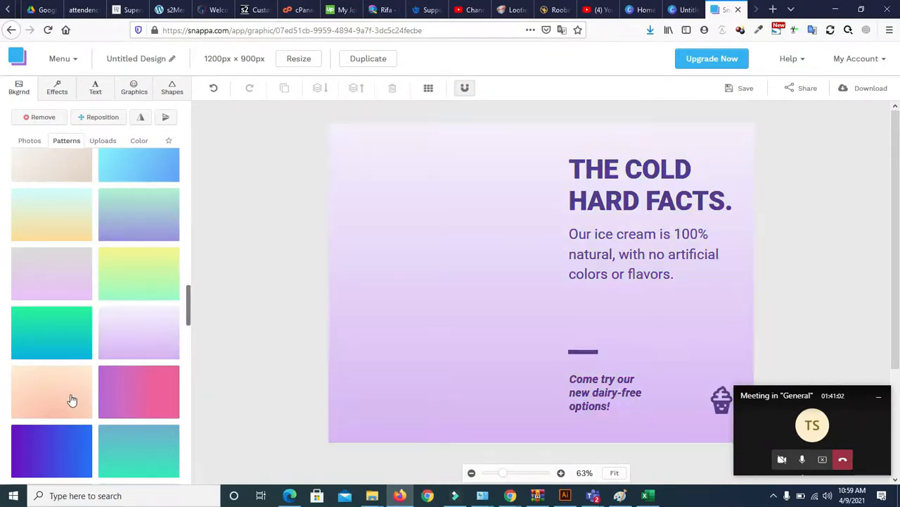
# Step: Set the peach gradient pattern as the background after comparing it with the purple-to-pink and blue-to-teal ones
pyautogui.click(135, 393)
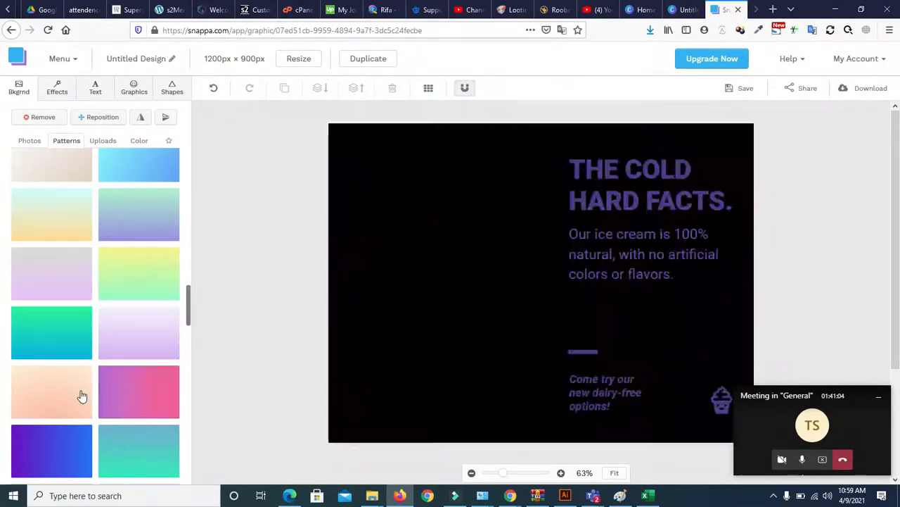
pyautogui.click(78, 396)
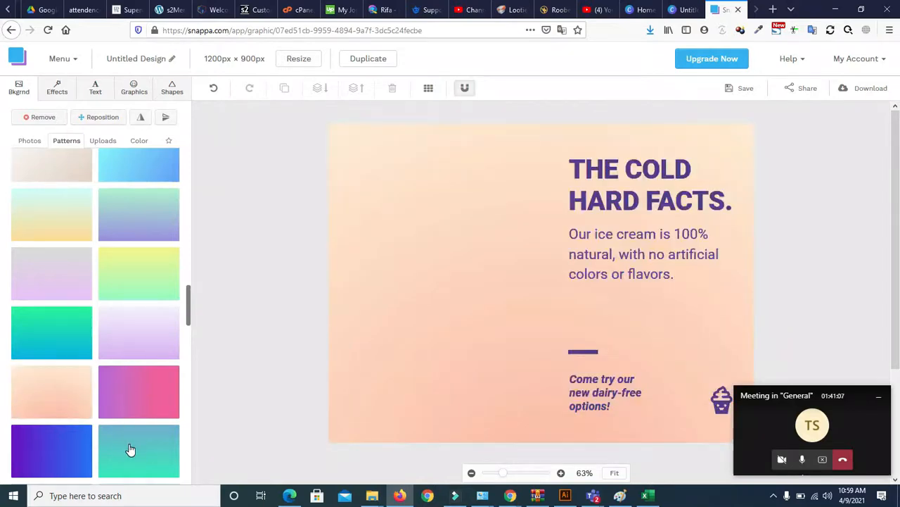
pyautogui.click(130, 450)
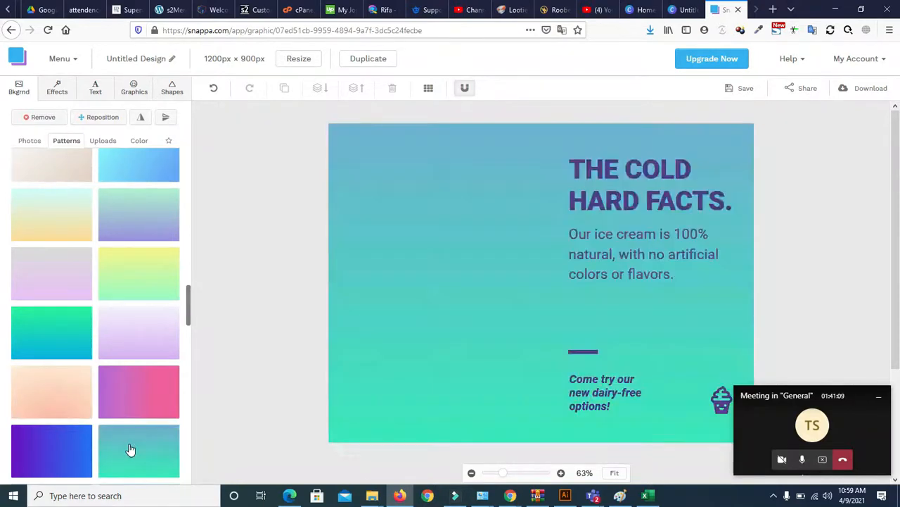
pyautogui.click(70, 411)
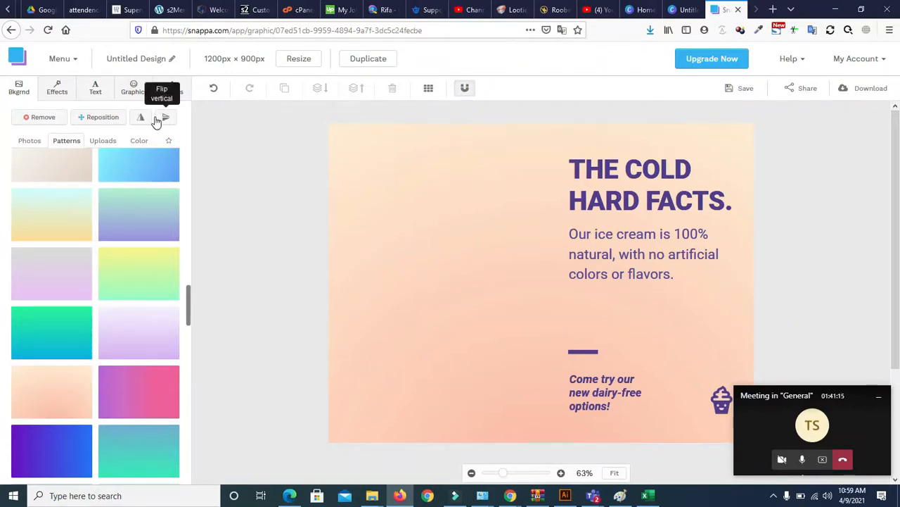
# Step: Add the row-house stock photo and place it in the left half of the design beside the text
pyautogui.click(134, 90)
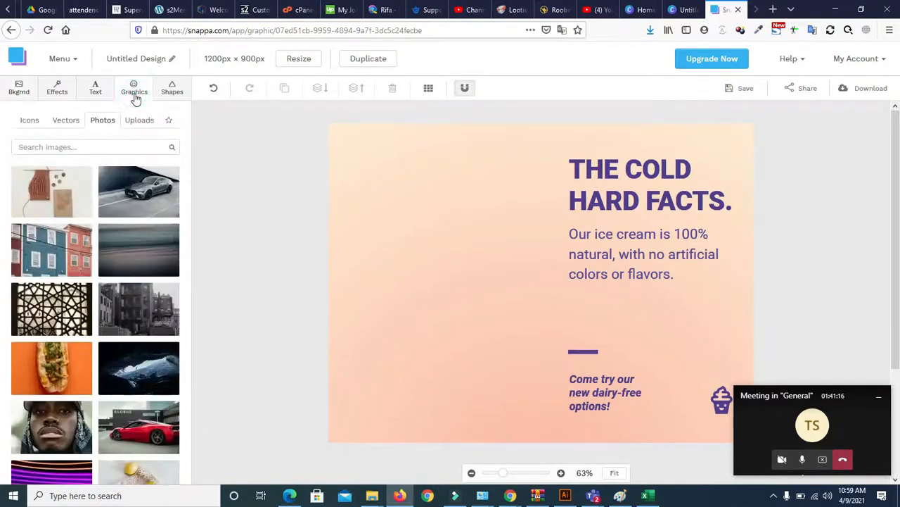
pyautogui.click(61, 254)
pyautogui.moveTo(530, 263); pyautogui.dragTo(432, 263)
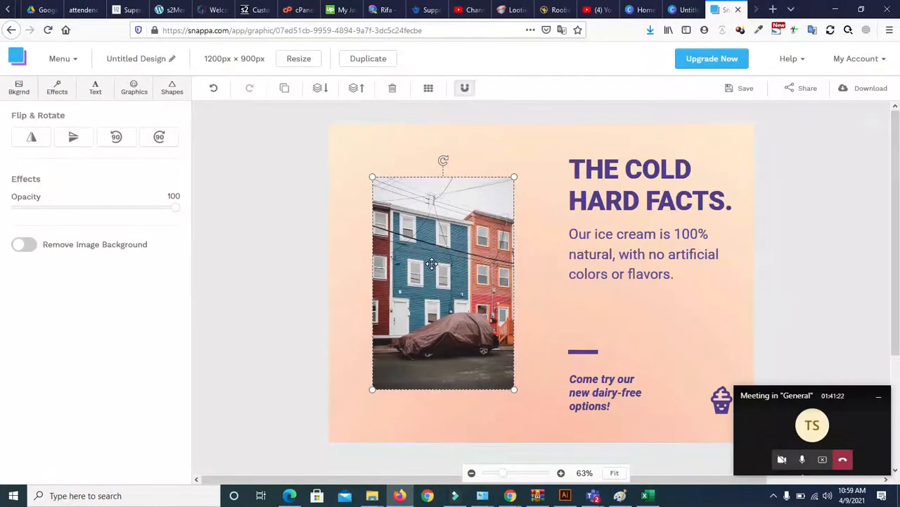
# Step: Add a filled rectangle shaped as a narrow full-height bar along the design's left edge and send it behind the photo
pyautogui.click(171, 91)
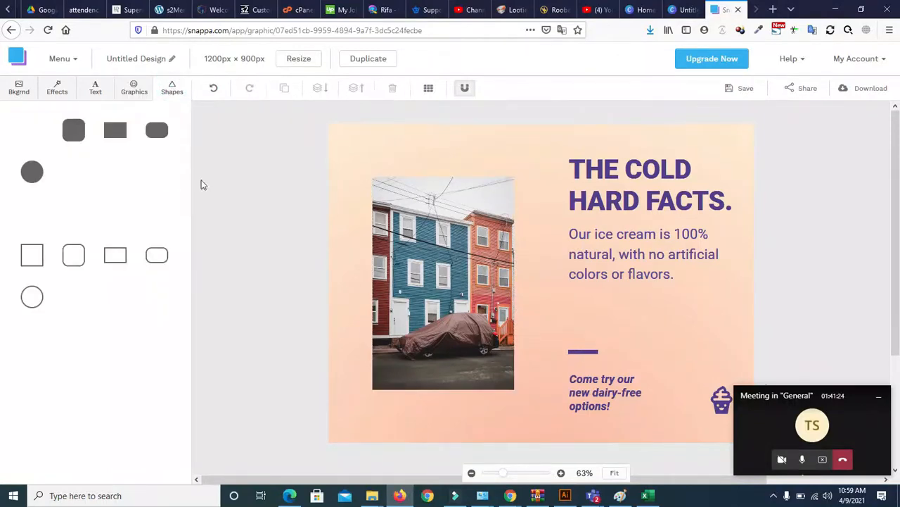
pyautogui.click(116, 130)
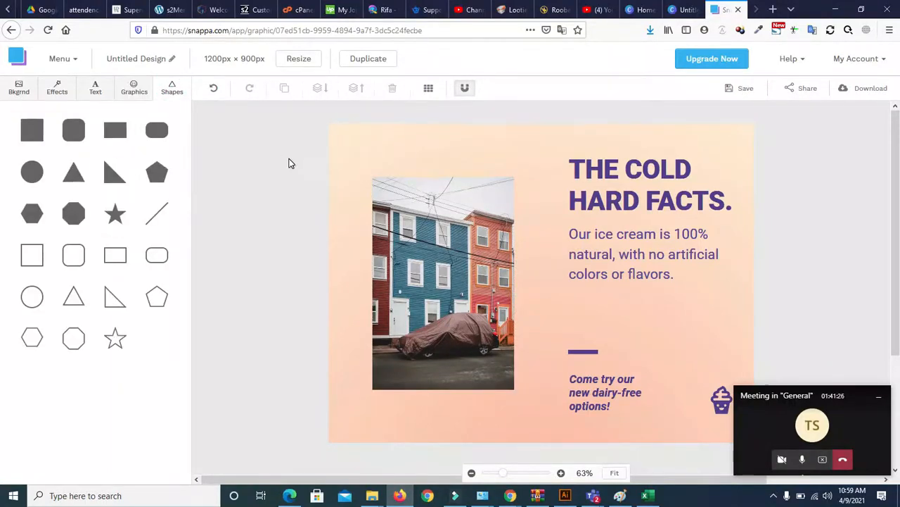
pyautogui.moveTo(504, 265); pyautogui.dragTo(364, 147)
pyautogui.moveTo(456, 151); pyautogui.dragTo(379, 149)
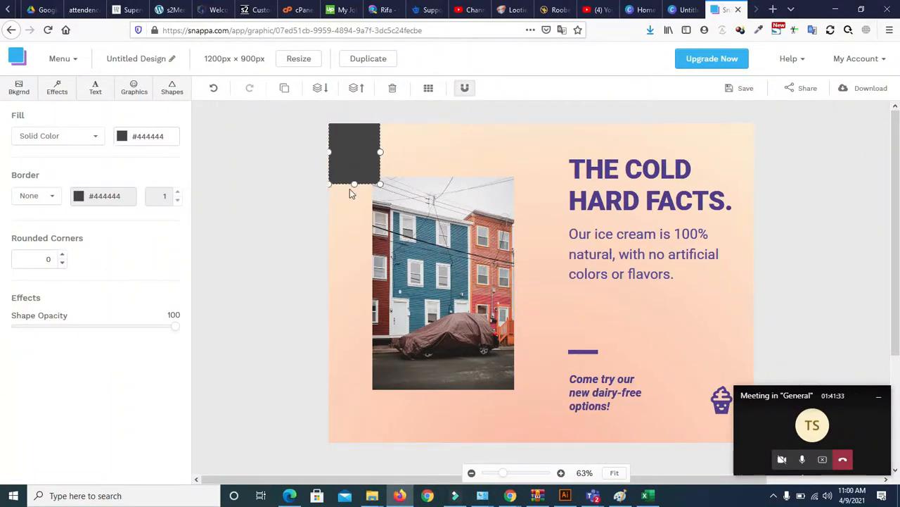
pyautogui.moveTo(354, 185); pyautogui.dragTo(358, 448)
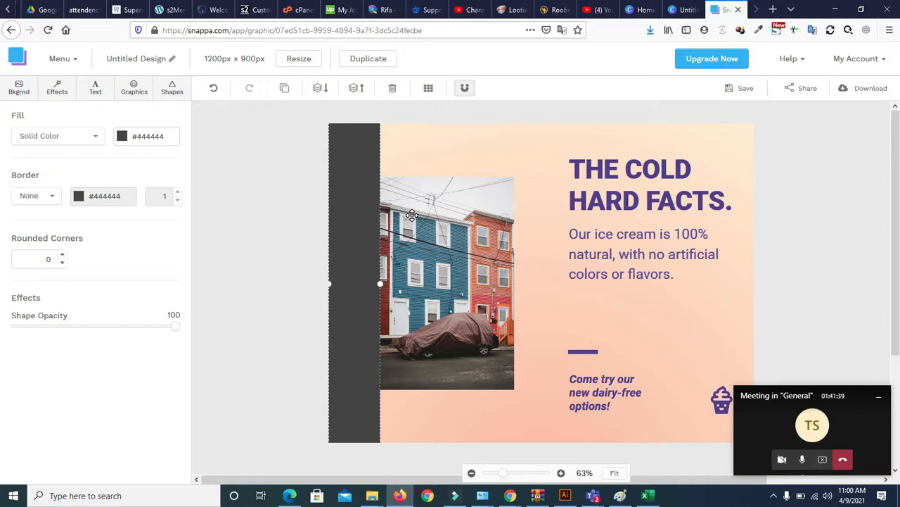
pyautogui.click(321, 90)
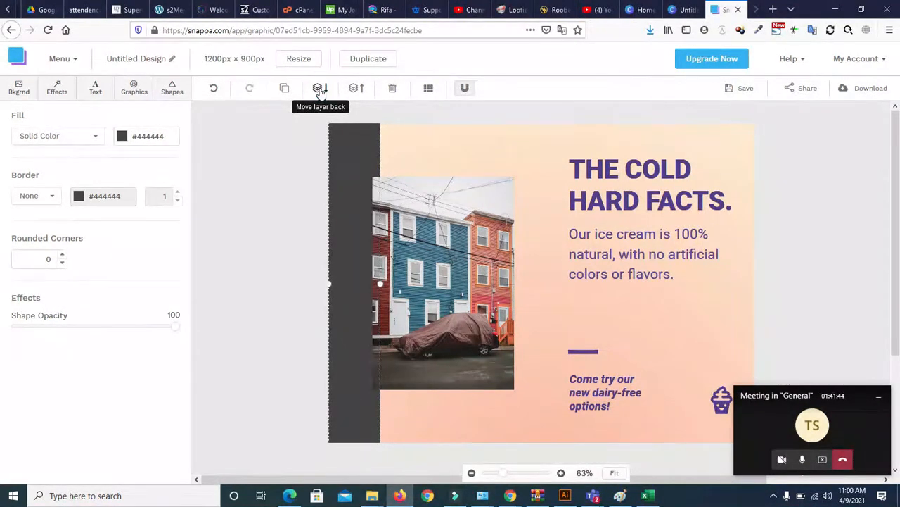
# Step: Fill the vertical bar with light blue and shift the photo slightly up and left so it overlaps the bar more
pyautogui.click(121, 137)
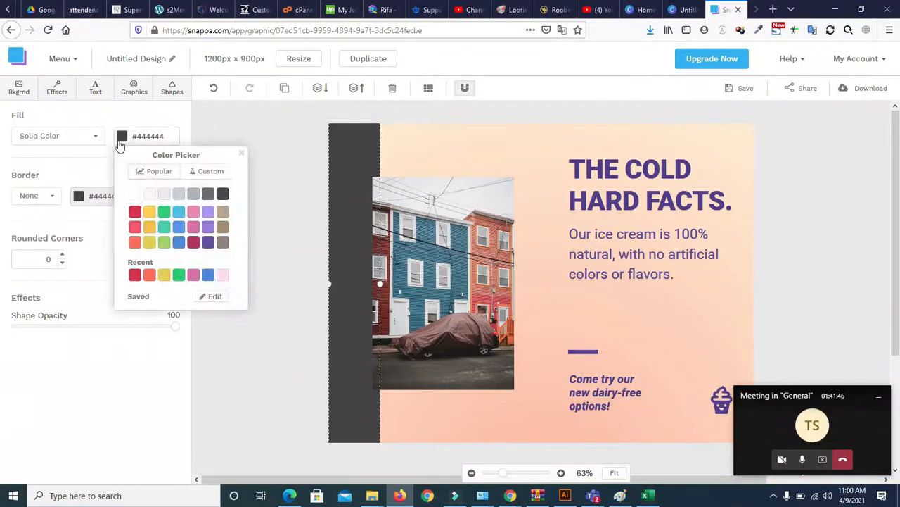
pyautogui.click(180, 236)
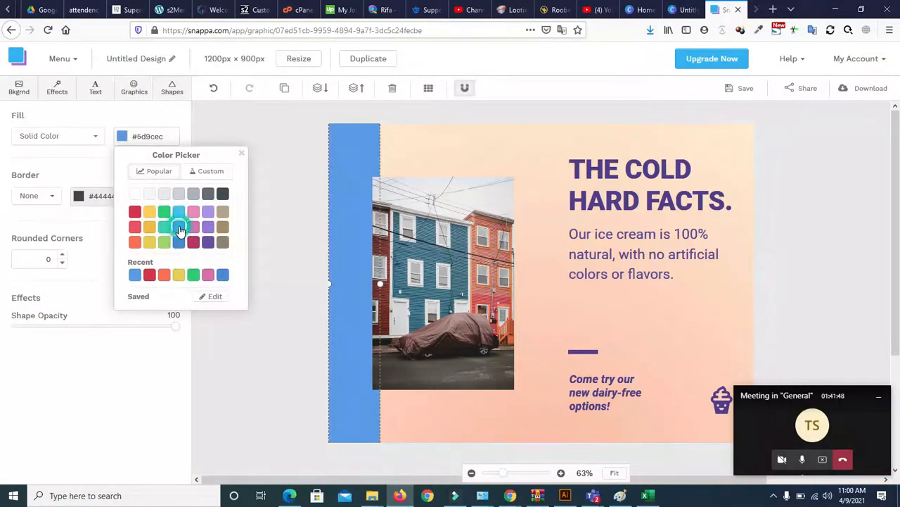
pyautogui.click(179, 212)
pyautogui.click(267, 134)
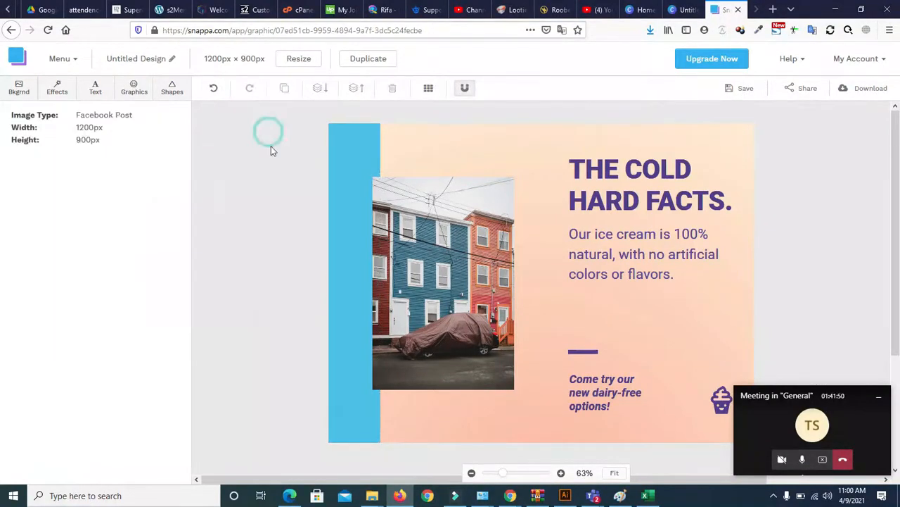
pyautogui.moveTo(402, 239); pyautogui.dragTo(391, 228)
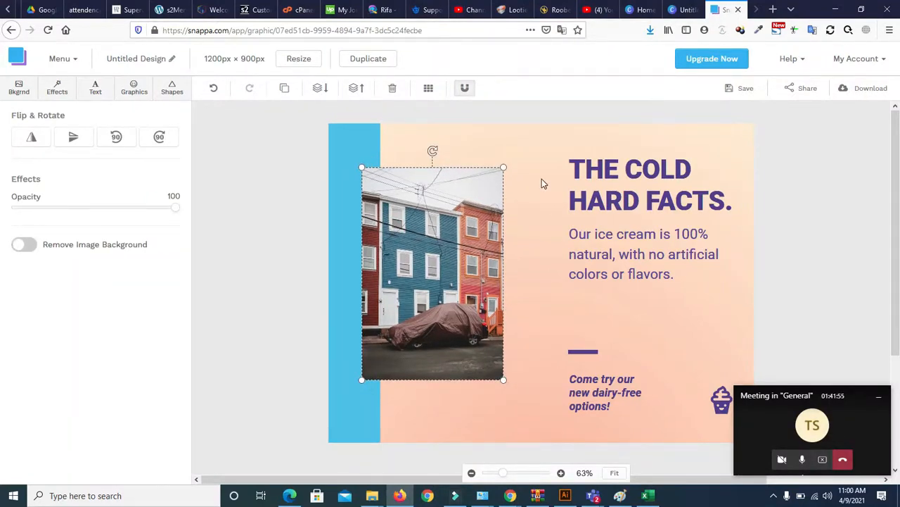
# Step: Add a filled rectangle and stretch it into a wide full-height band across the middle of the design
pyautogui.click(134, 88)
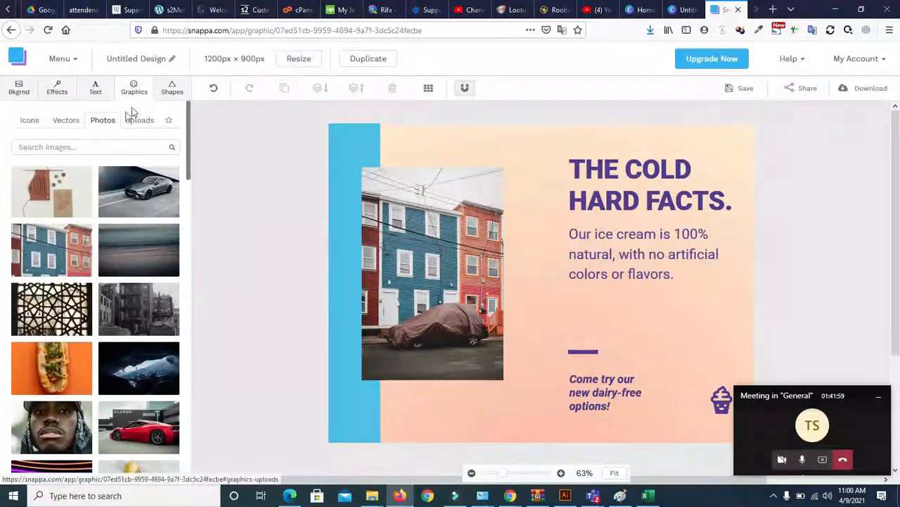
pyautogui.click(172, 88)
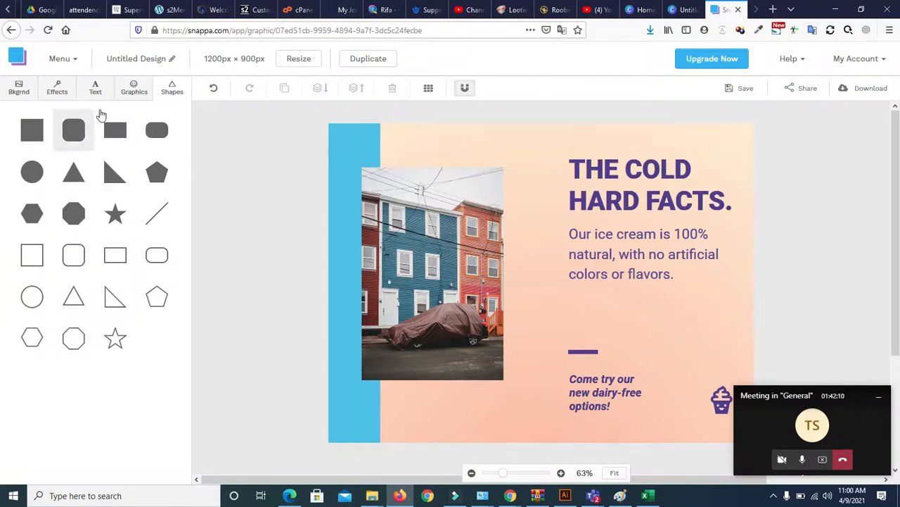
pyautogui.click(116, 130)
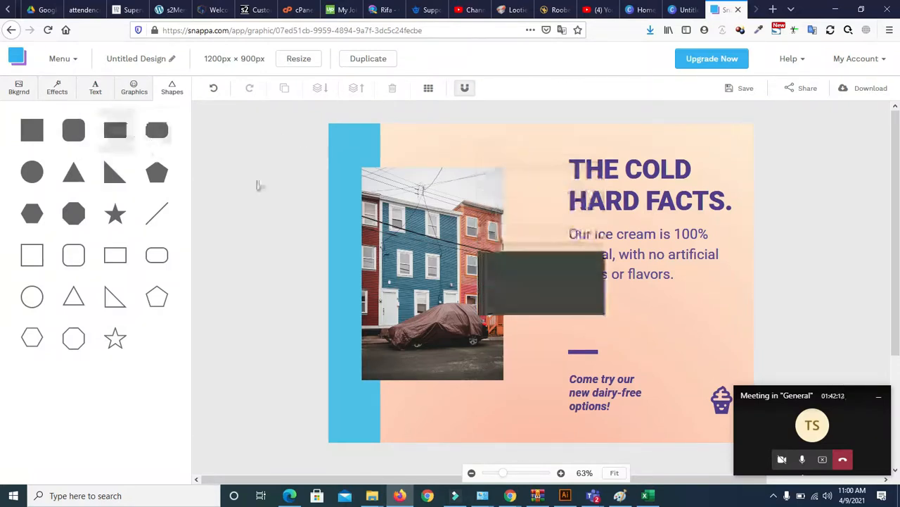
pyautogui.moveTo(545, 287); pyautogui.dragTo(476, 164)
pyautogui.click(475, 194)
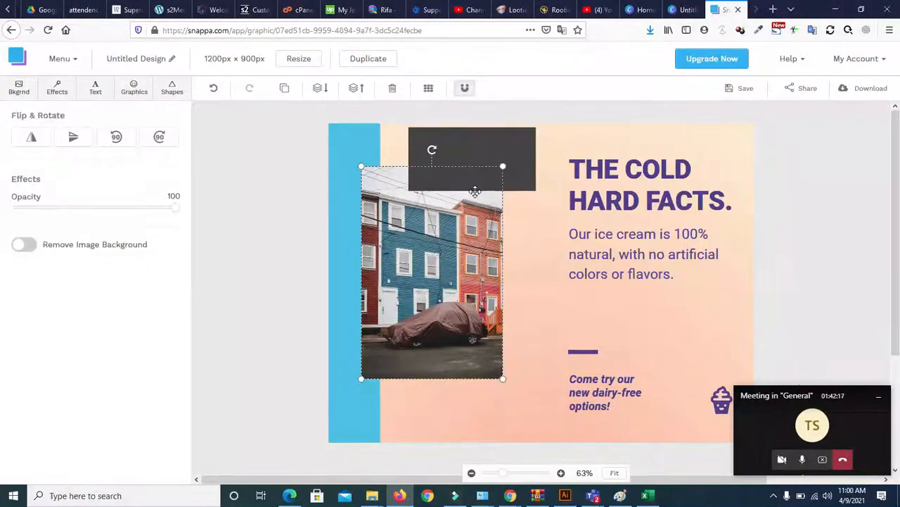
pyautogui.click(523, 157)
pyautogui.moveTo(472, 192); pyautogui.dragTo(502, 442)
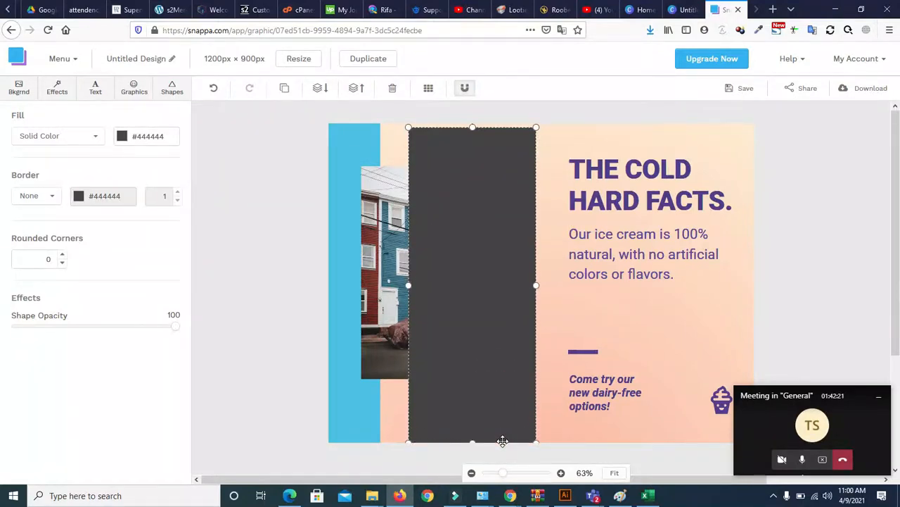
pyautogui.moveTo(536, 286); pyautogui.dragTo(653, 273)
pyautogui.moveTo(532, 127); pyautogui.dragTo(533, 122)
pyautogui.moveTo(408, 283); pyautogui.dragTo(457, 281)
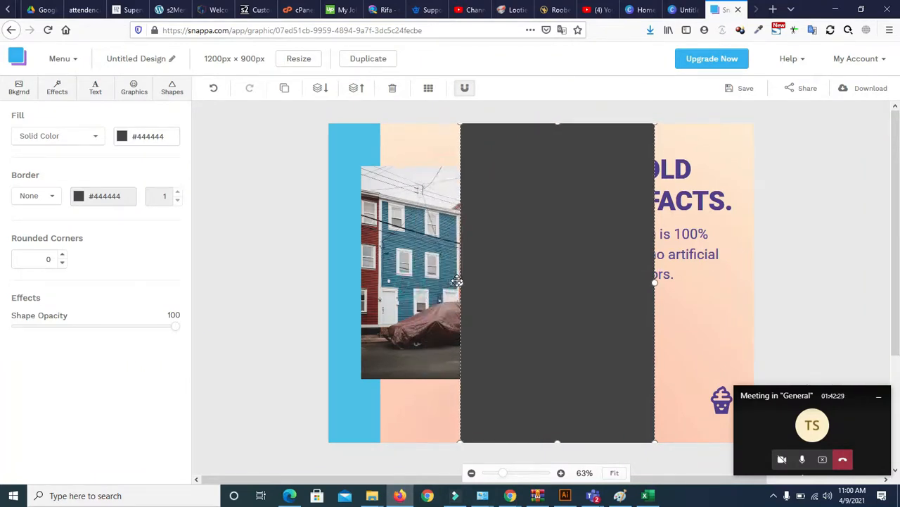
# Step: Send the wide middle band behind the photo and the text
pyautogui.click(319, 88)
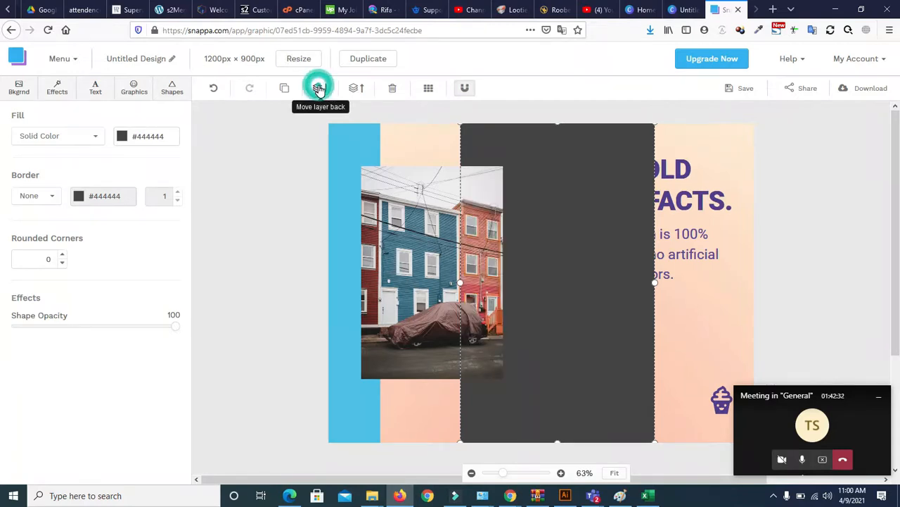
pyautogui.click(319, 87)
pyautogui.click(320, 88)
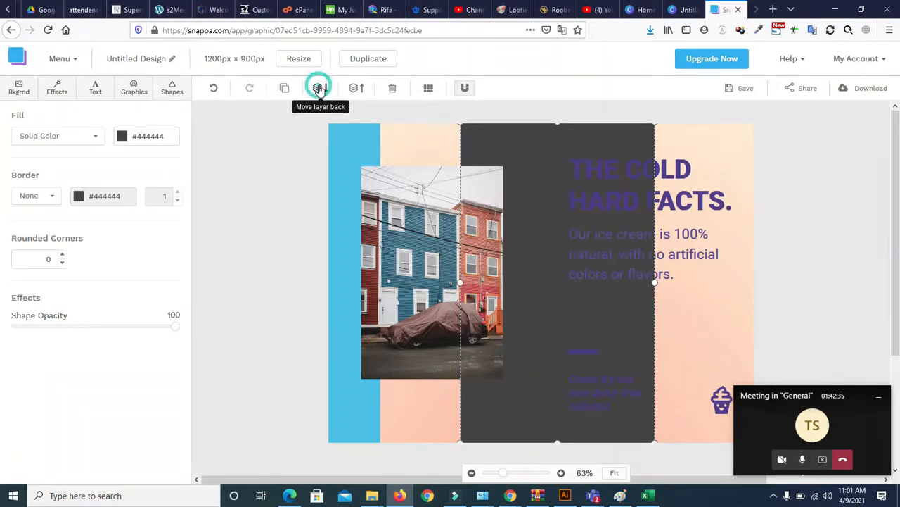
# Step: Fill the middle band with yellow #ffce54 and narrow its right edge very slightly
pyautogui.click(122, 137)
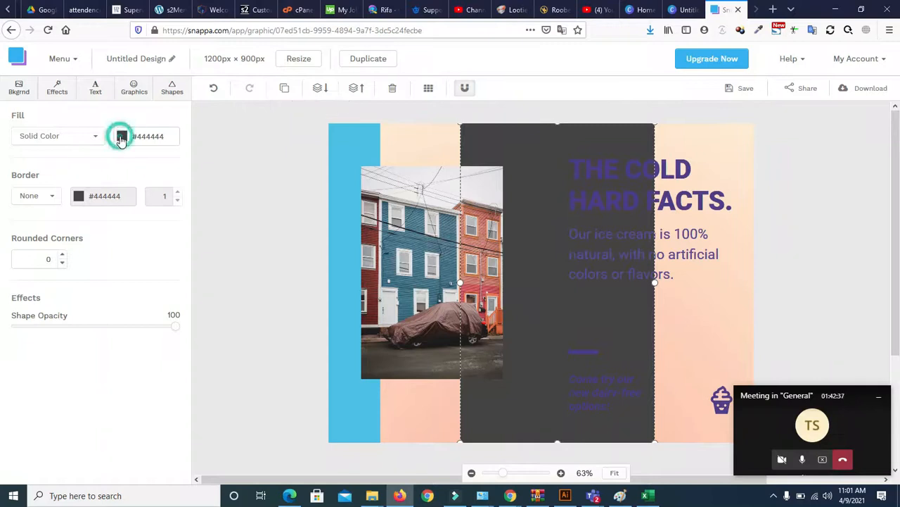
pyautogui.click(148, 215)
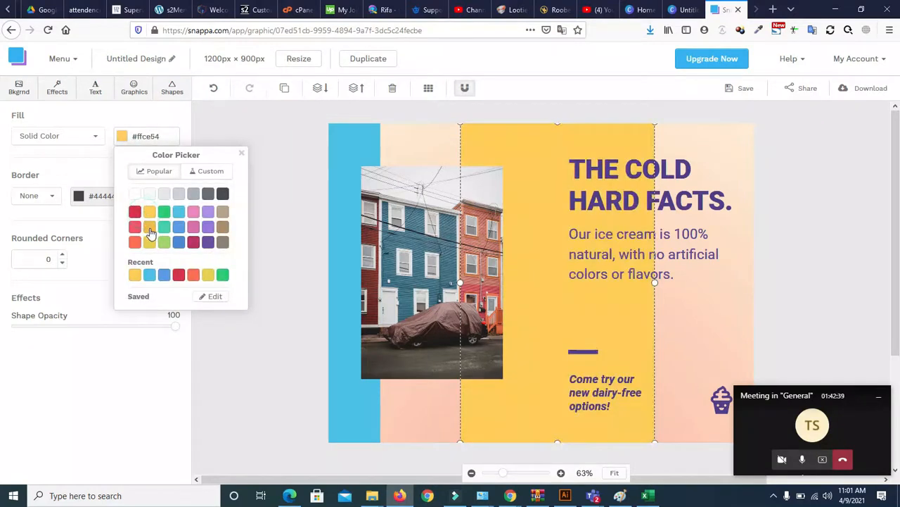
pyautogui.click(265, 365)
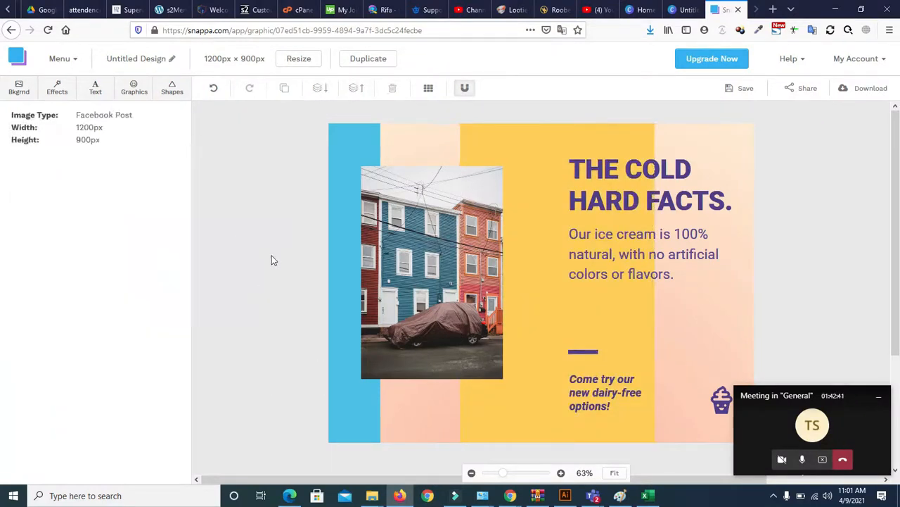
pyautogui.click(641, 335)
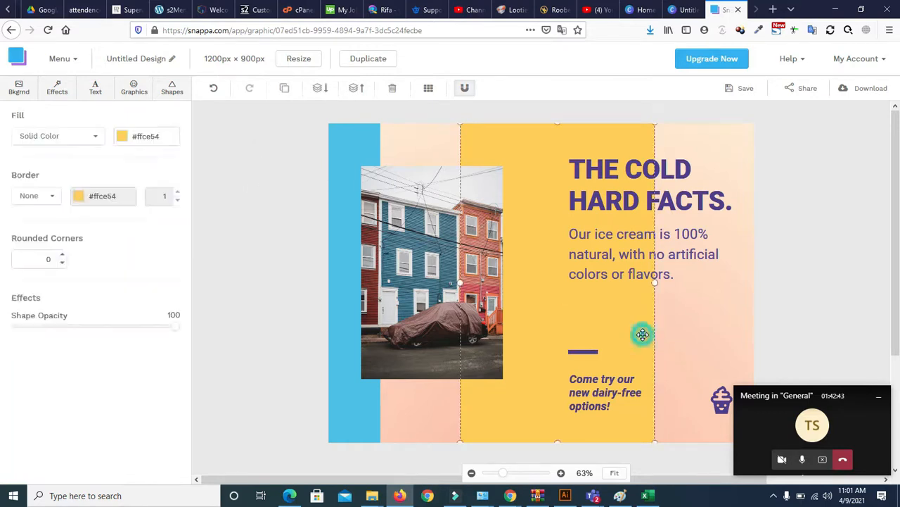
pyautogui.moveTo(654, 283)
pyautogui.mouseDown()
pyautogui.moveTo(637, 283)
pyautogui.moveTo(653, 283)
pyautogui.mouseUp()
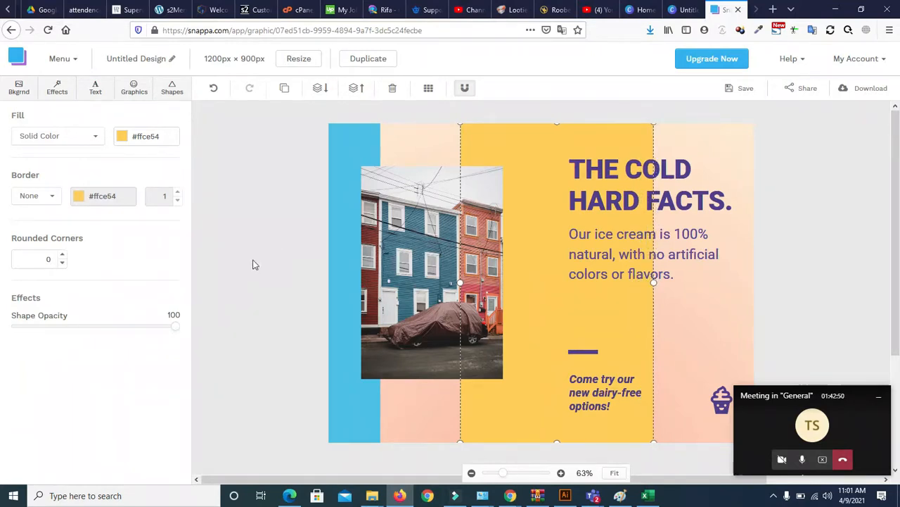
pyautogui.click(253, 262)
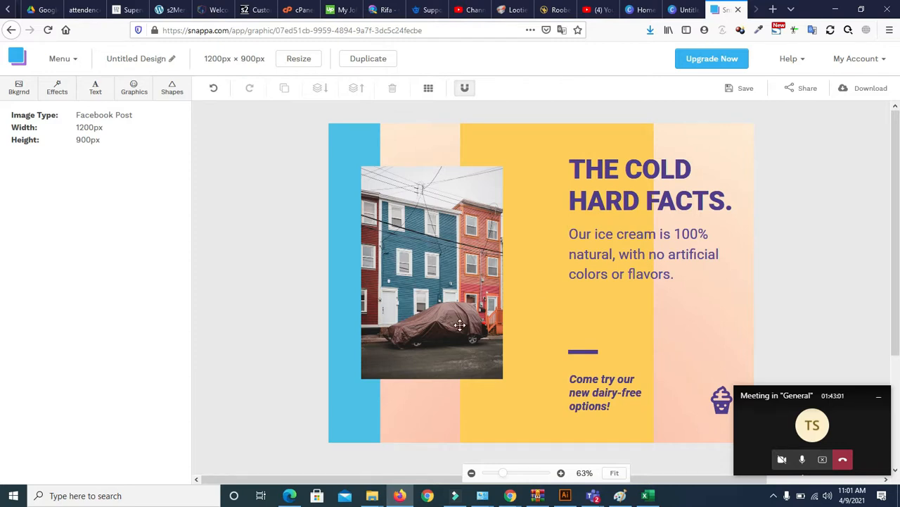
# Step: Recolour the light blue bar along the design's left edge with the same yellow as the middle band
pyautogui.click(332, 418)
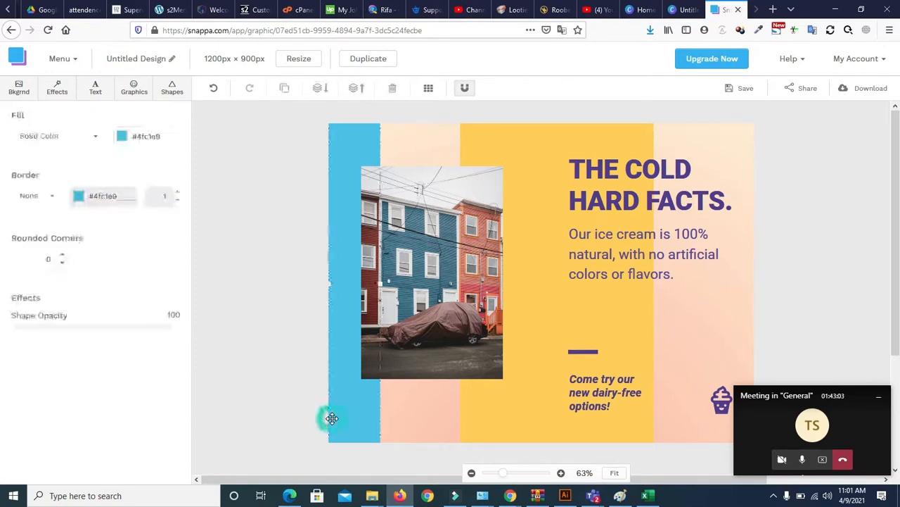
pyautogui.click(129, 138)
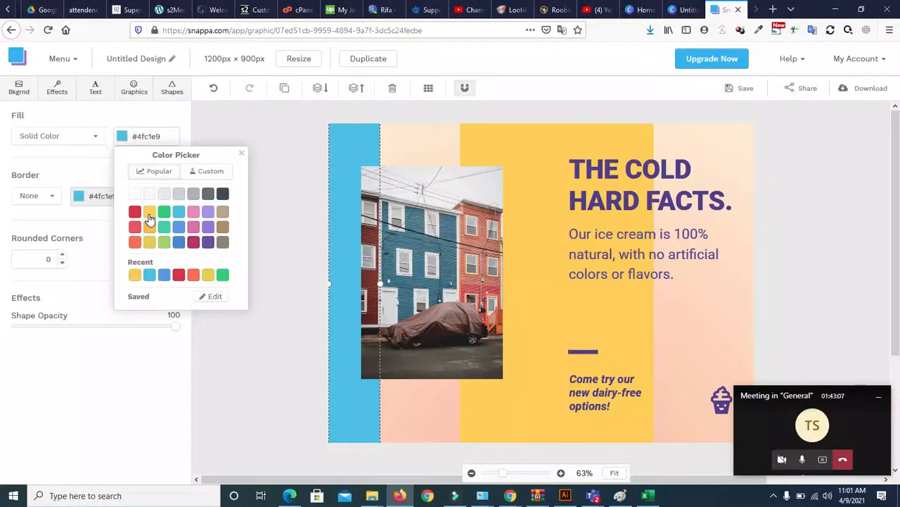
pyautogui.click(149, 213)
pyautogui.click(268, 298)
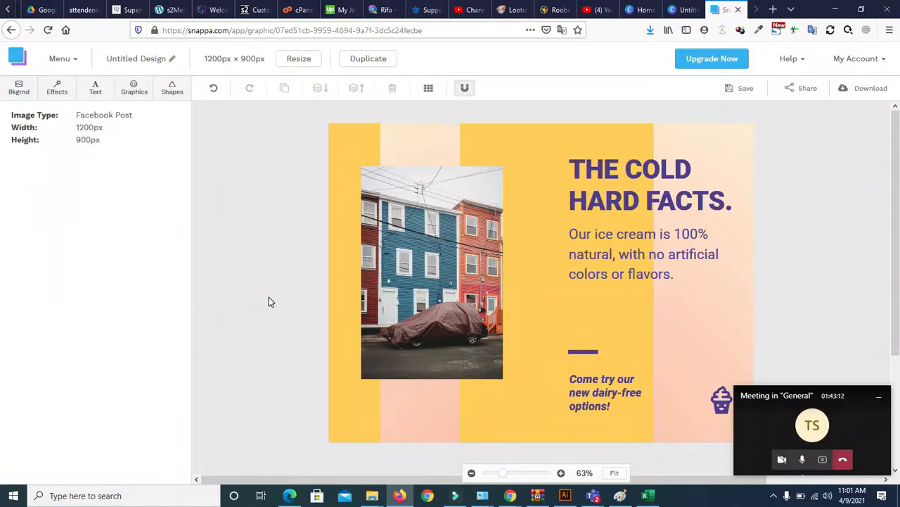
# Step: Enlarge the row-house photo slightly and reposition it so it overlaps both yellow bands
pyautogui.click(425, 314)
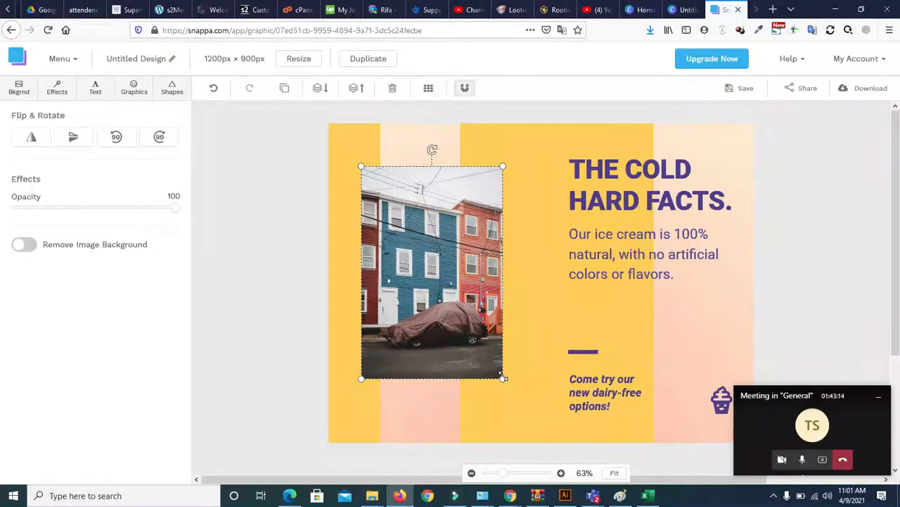
pyautogui.moveTo(502, 377); pyautogui.dragTo(513, 393)
pyautogui.moveTo(432, 332); pyautogui.dragTo(424, 305)
pyautogui.click(259, 308)
pyautogui.click(416, 305)
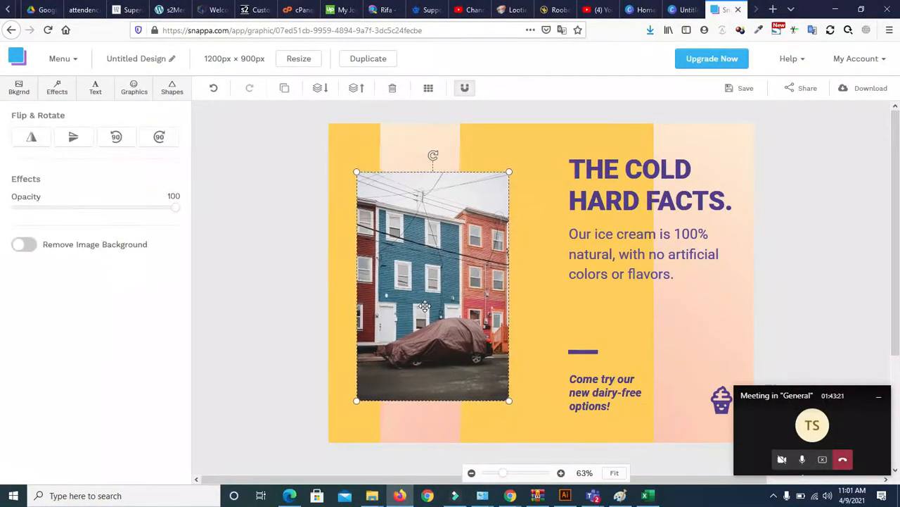
pyautogui.click(235, 268)
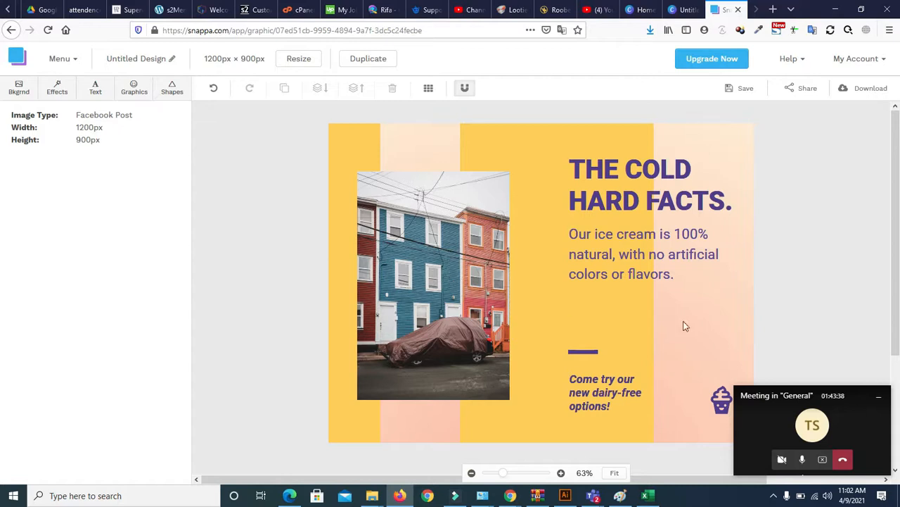
# Step: Delete the cupcake icon from the design and search the icon library for "wordpress"
pyautogui.click(721, 401)
pyautogui.press('Delete')
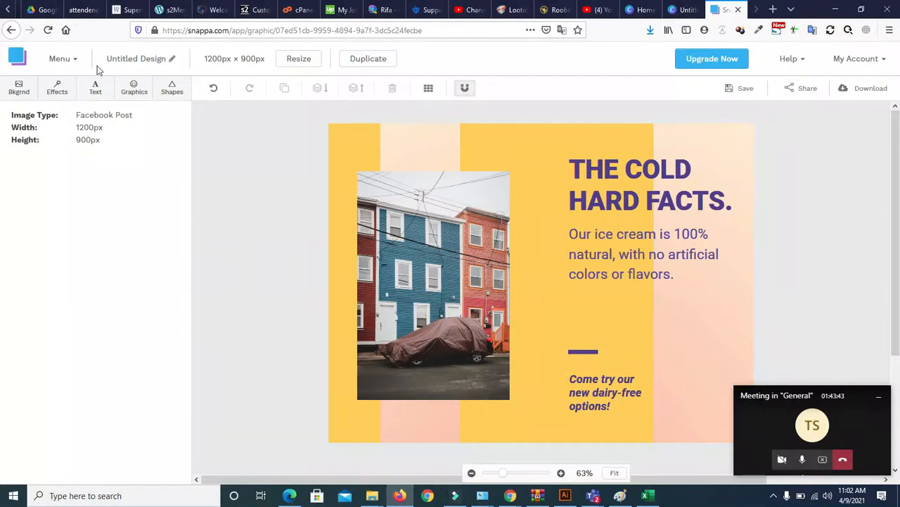
pyautogui.click(141, 94)
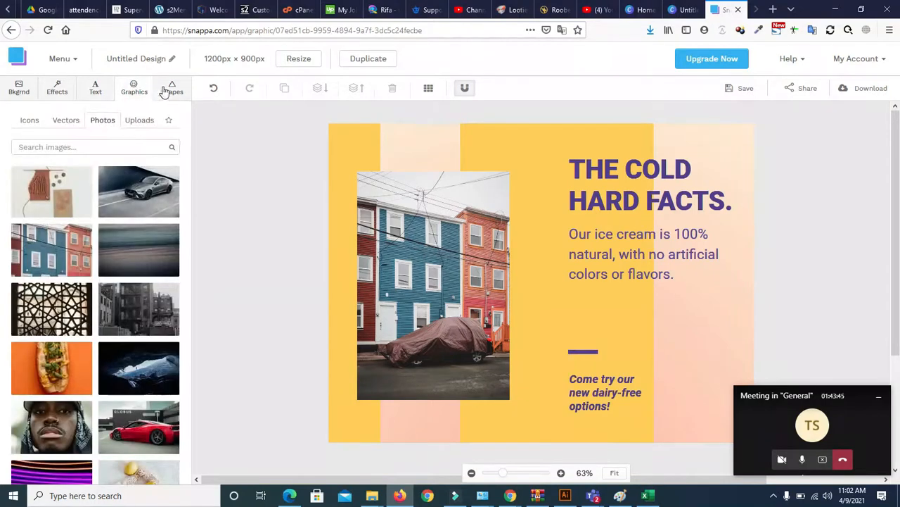
pyautogui.click(65, 121)
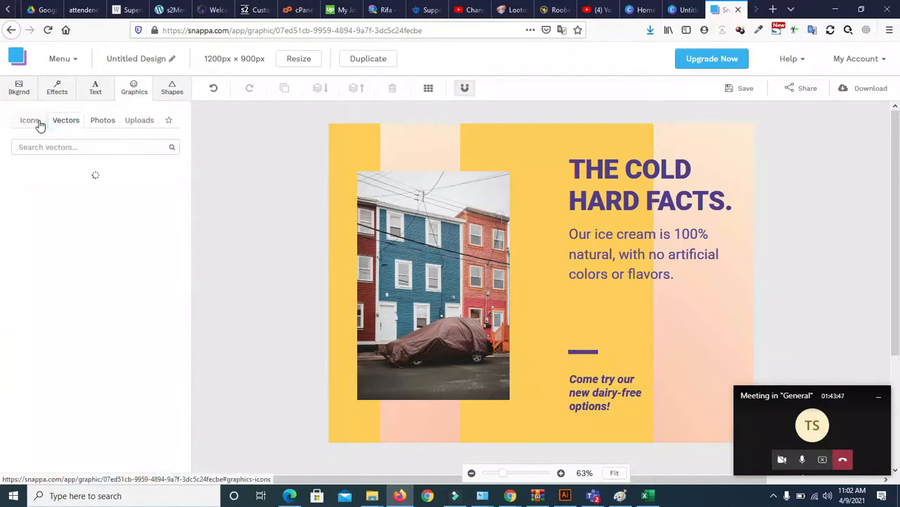
pyautogui.click(29, 120)
pyautogui.click(76, 146)
pyautogui.write('wordre')
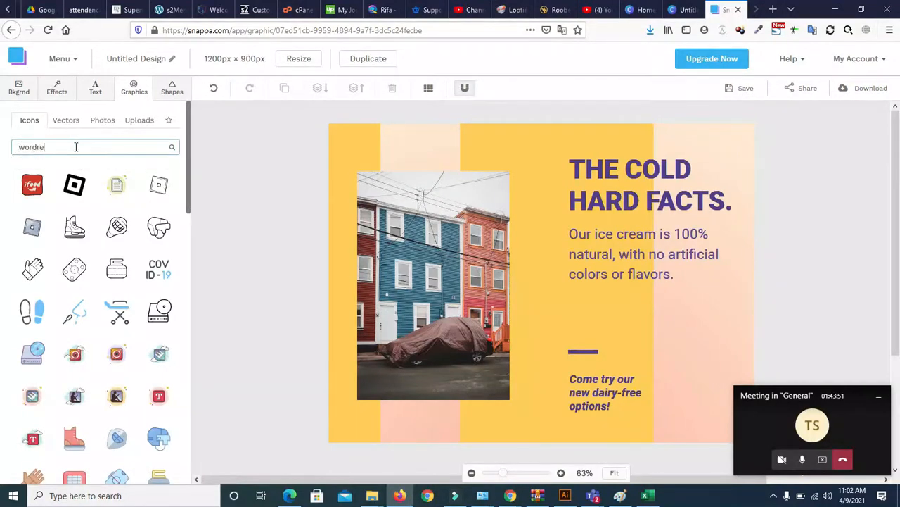
pyautogui.press('BackSpace')
pyautogui.write('press')
pyautogui.press('Return')
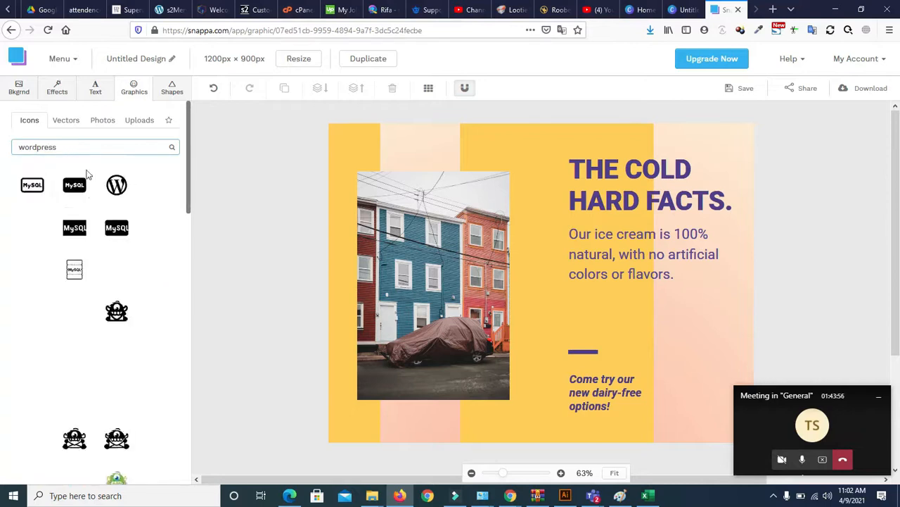
# Step: Add the black WordPress logo icon over the lower text and layer it behind the text but above the yellow band
pyautogui.click(117, 189)
pyautogui.moveTo(542, 284); pyautogui.dragTo(595, 322)
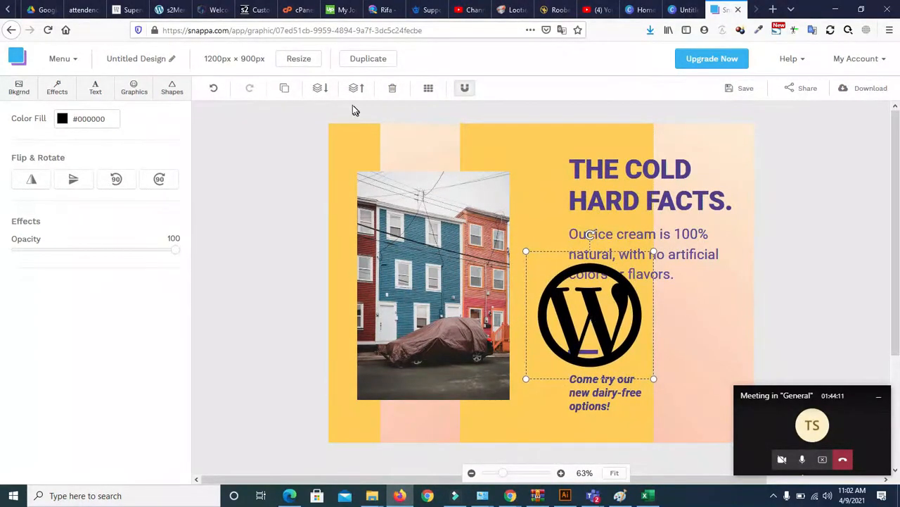
pyautogui.click(317, 87)
pyautogui.click(317, 88)
pyautogui.click(317, 88)
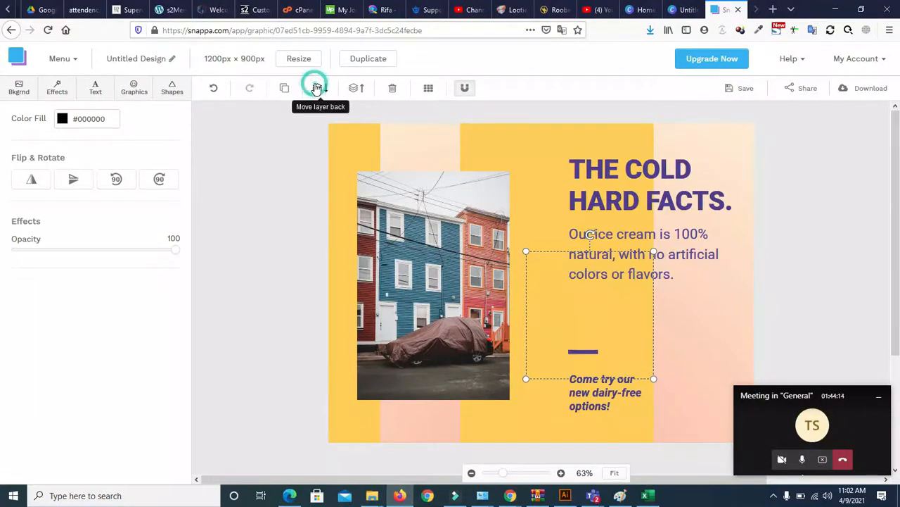
pyautogui.click(355, 88)
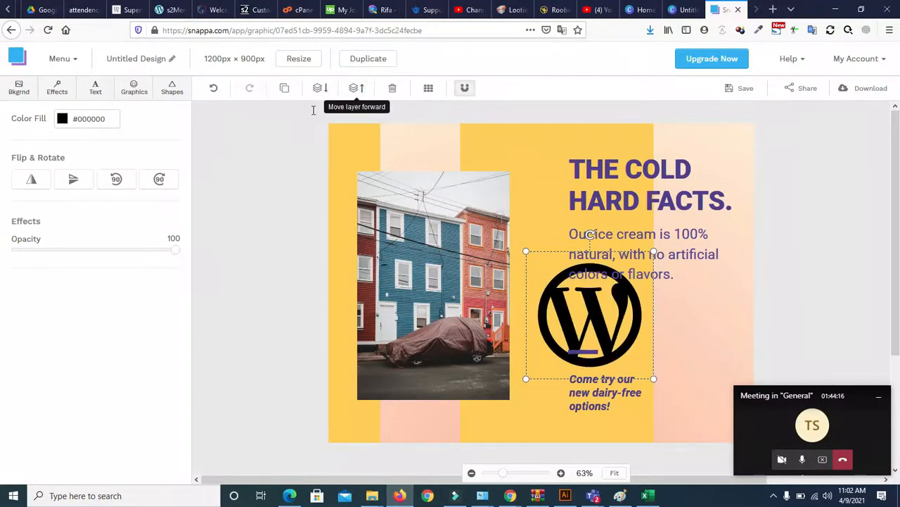
# Step: Reduce the WordPress icon's opacity to 7, enlarge it and move it right behind the text block
pyautogui.moveTo(174, 250); pyautogui.dragTo(27, 254)
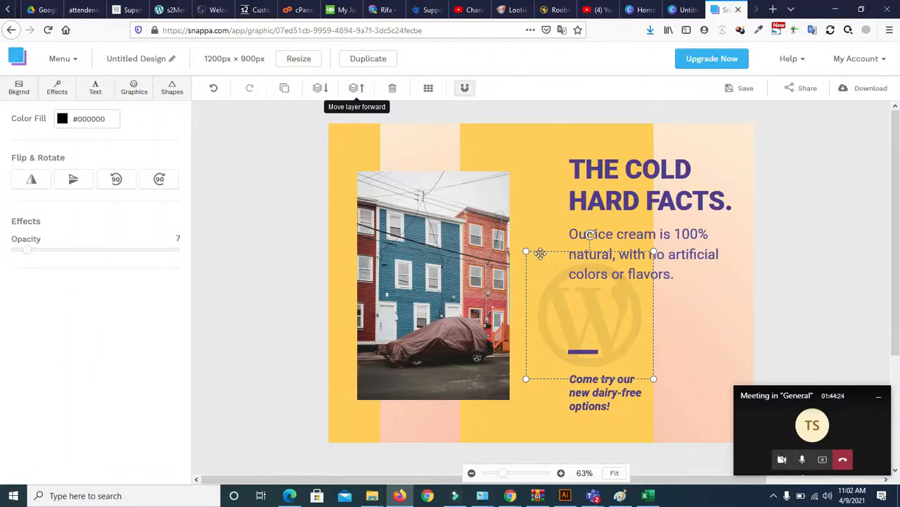
pyautogui.moveTo(527, 252); pyautogui.dragTo(421, 177)
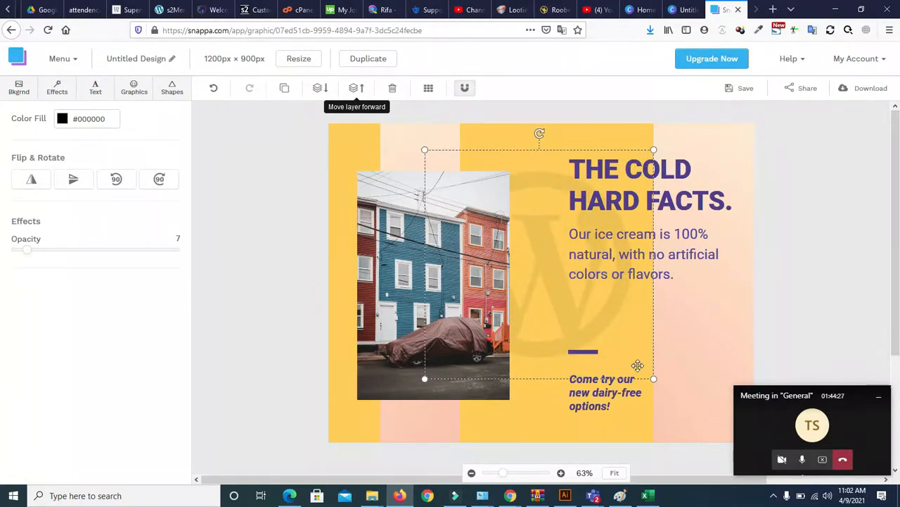
pyautogui.moveTo(573, 316); pyautogui.dragTo(674, 304)
# Step: Lower the WordPress icon's opacity to 3 and shift it down and left behind the text as a watermark
pyautogui.moveTo(27, 249); pyautogui.dragTo(20, 251)
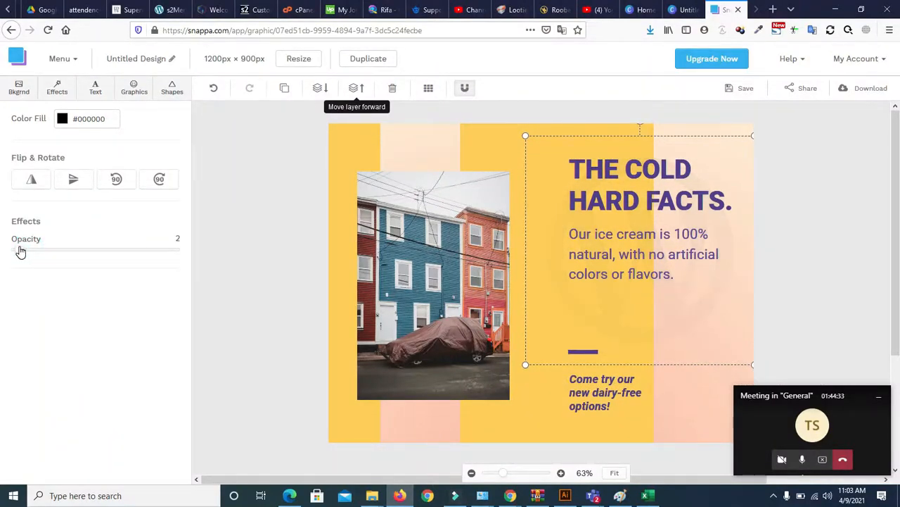
pyautogui.moveTo(595, 308); pyautogui.dragTo(572, 329)
pyautogui.click(290, 244)
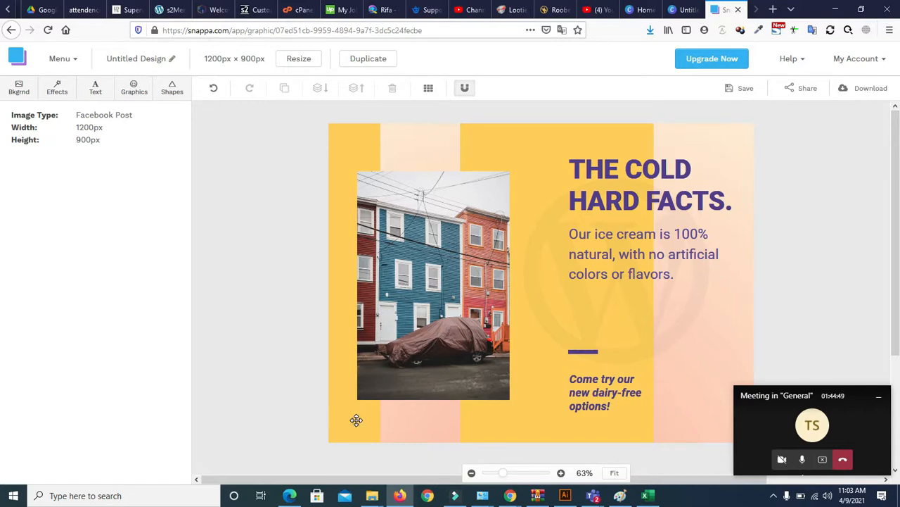
pyautogui.click(552, 305)
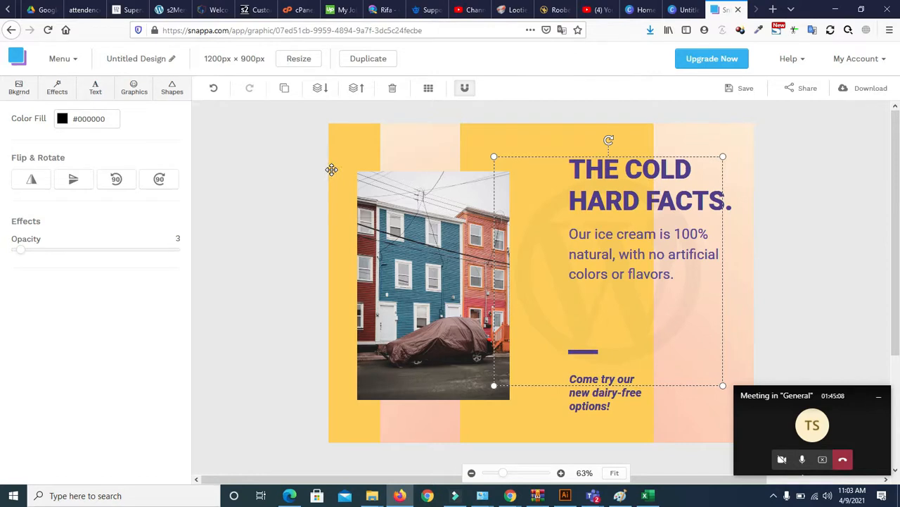
pyautogui.click(316, 202)
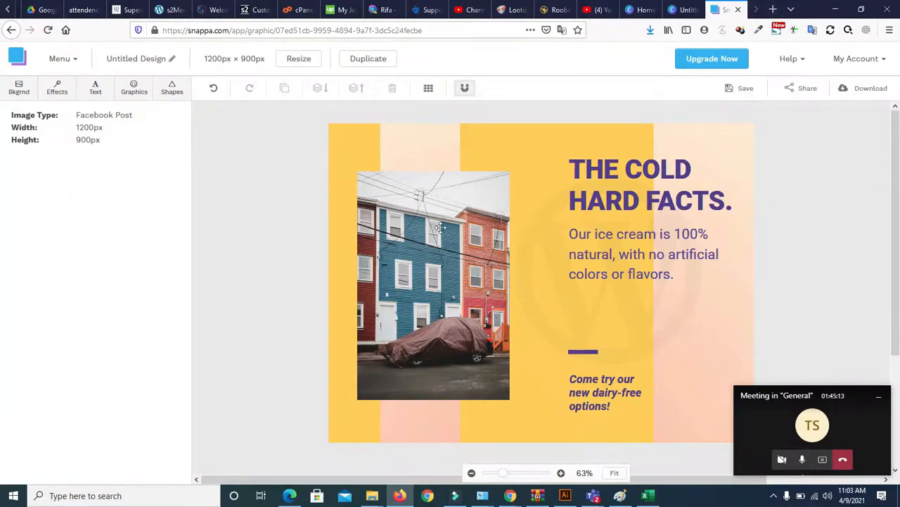
# Step: Add the blue leaf branch icon to the design's lower-left corner, reduce its opacity to 17 and layer it behind the photo
pyautogui.click(136, 90)
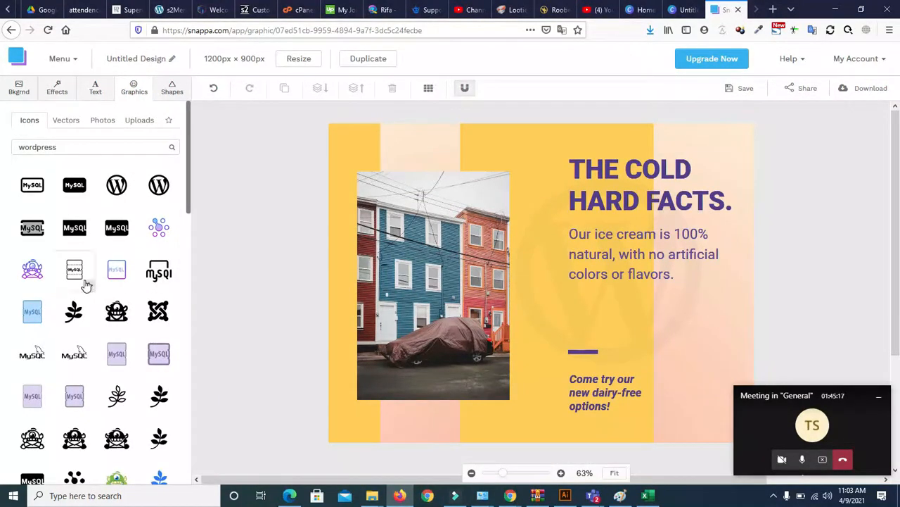
pyautogui.moveTo(187, 175); pyautogui.dragTo(188, 311)
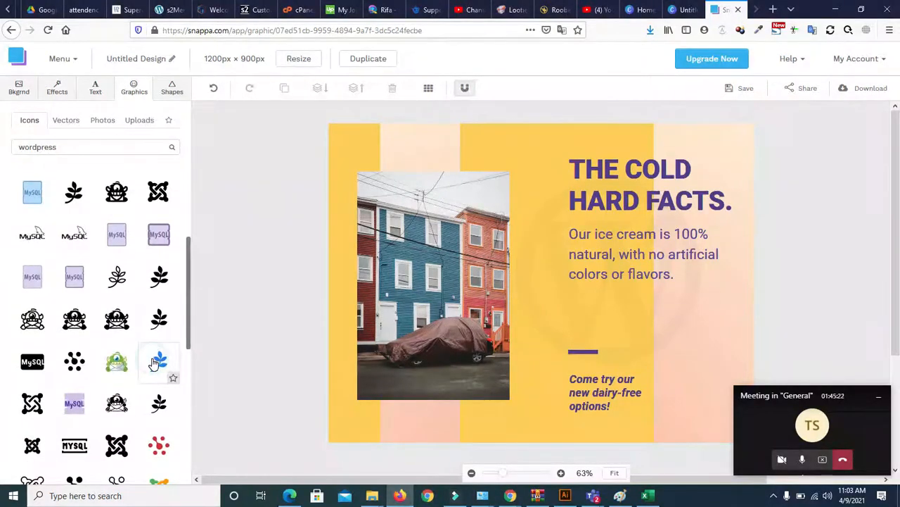
pyautogui.moveTo(542, 306); pyautogui.dragTo(373, 410)
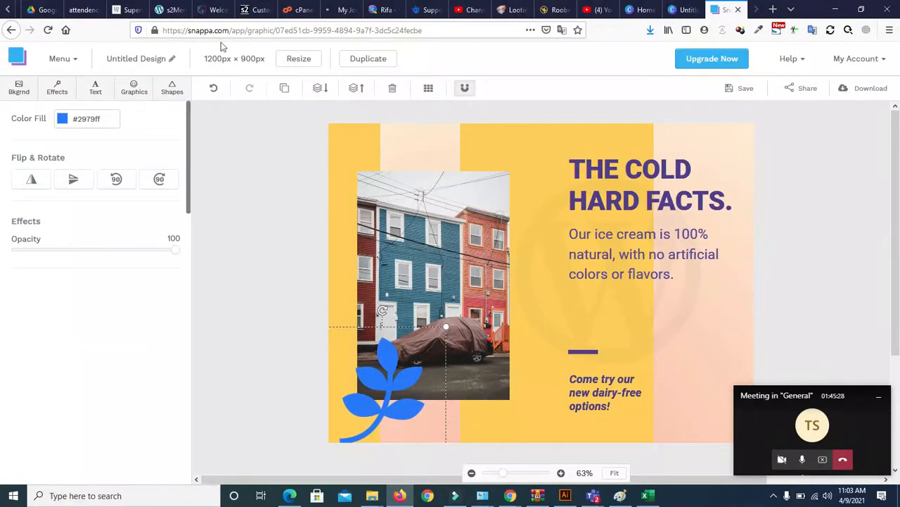
pyautogui.moveTo(176, 254); pyautogui.dragTo(44, 253)
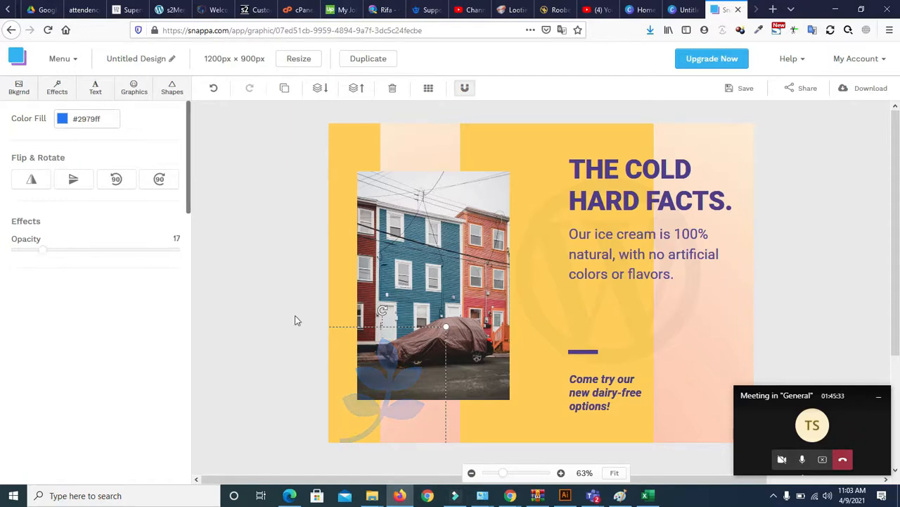
pyautogui.click(320, 87)
pyautogui.click(243, 169)
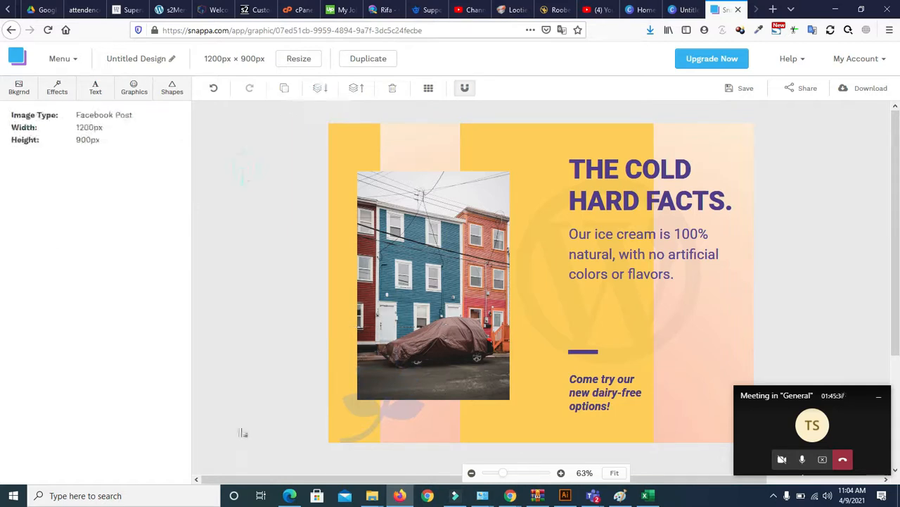
# Step: Add the red connected-dots icon from the "wordpress" icon results and place it in the design's upper-left corner
pyautogui.click(135, 88)
pyautogui.moveTo(188, 197); pyautogui.dragTo(200, 443)
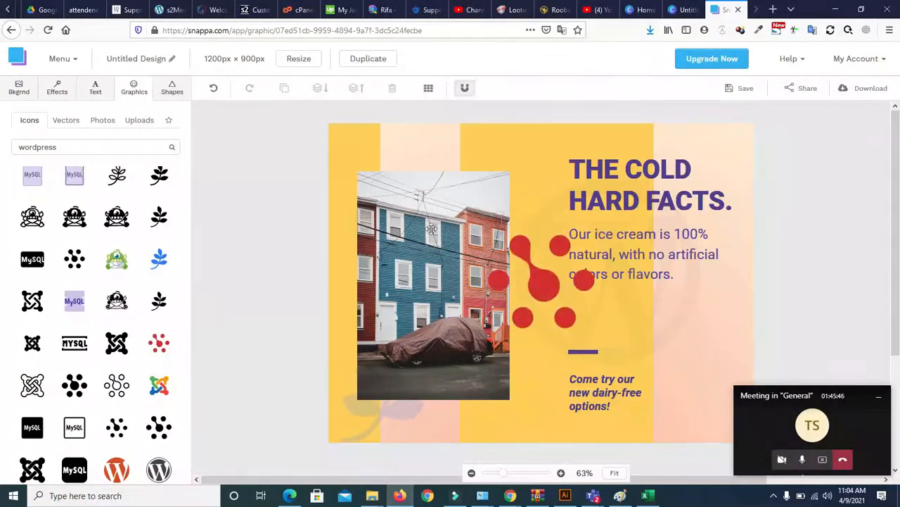
pyautogui.moveTo(544, 284); pyautogui.dragTo(372, 165)
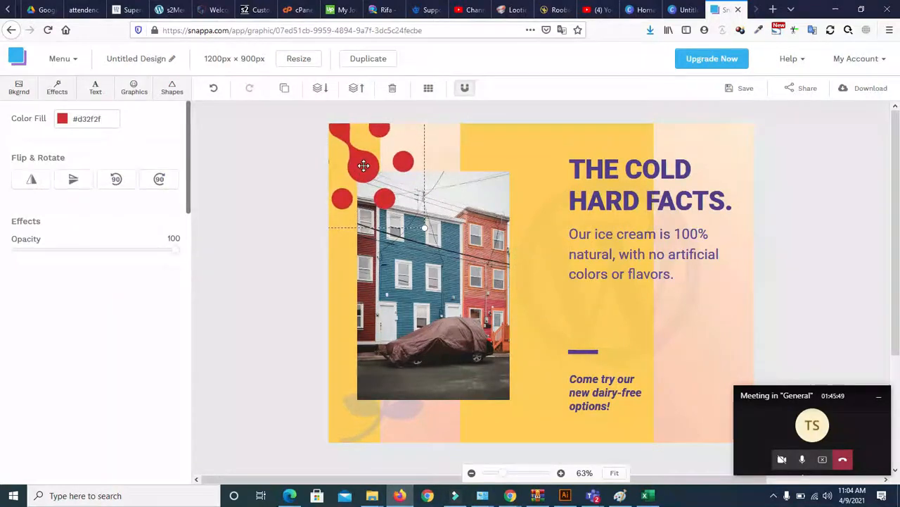
# Step: Reduce the red connected-dots icon's opacity to 11 and layer it behind the photo
pyautogui.click(25, 252)
pyautogui.click(64, 250)
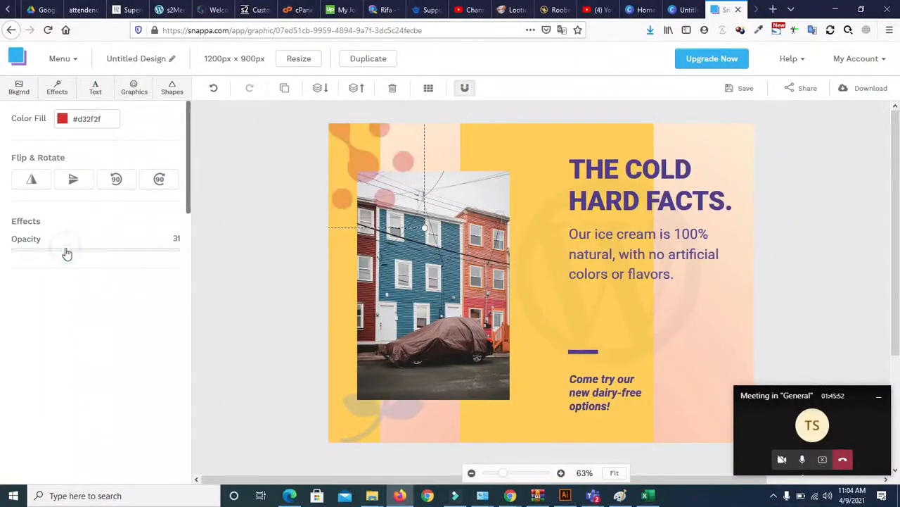
pyautogui.click(31, 251)
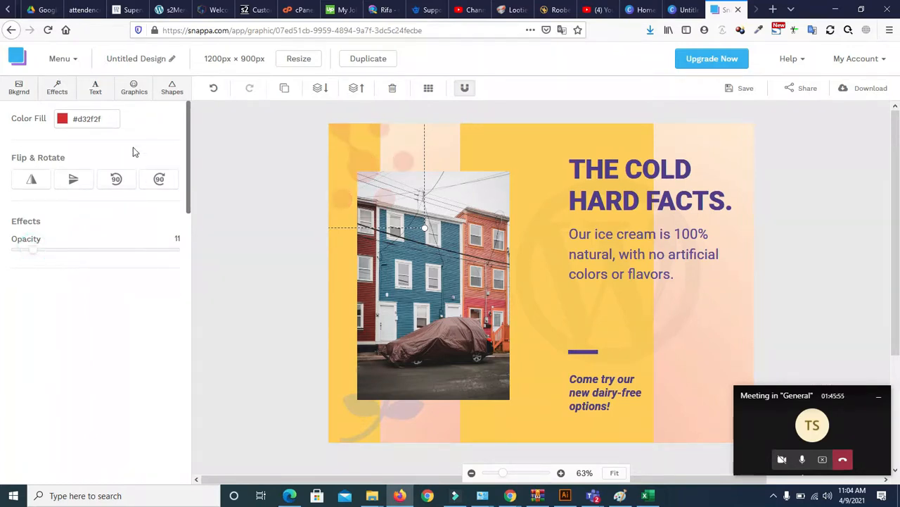
pyautogui.click(320, 88)
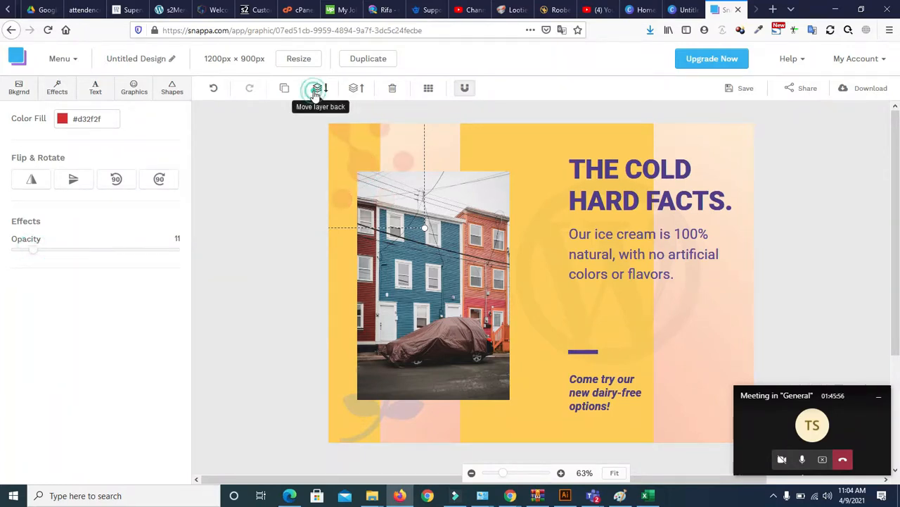
pyautogui.click(285, 187)
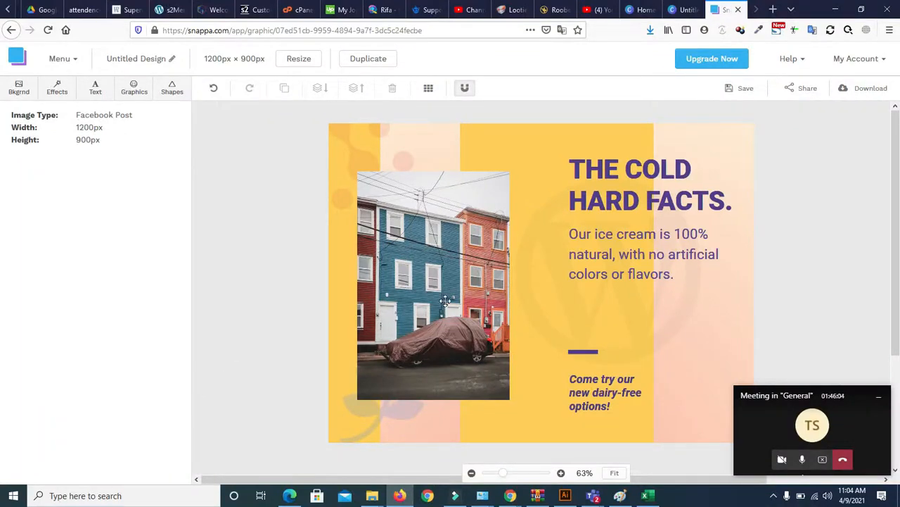
# Step: Delete the WordPress watermark from the design and clear the icon library search to list all icons
pyautogui.click(534, 285)
pyautogui.press('Delete')
pyautogui.click(135, 90)
pyautogui.moveTo(190, 197); pyautogui.dragTo(94, 141)
pyautogui.doubleClick(72, 142)
pyautogui.press('BackSpace')
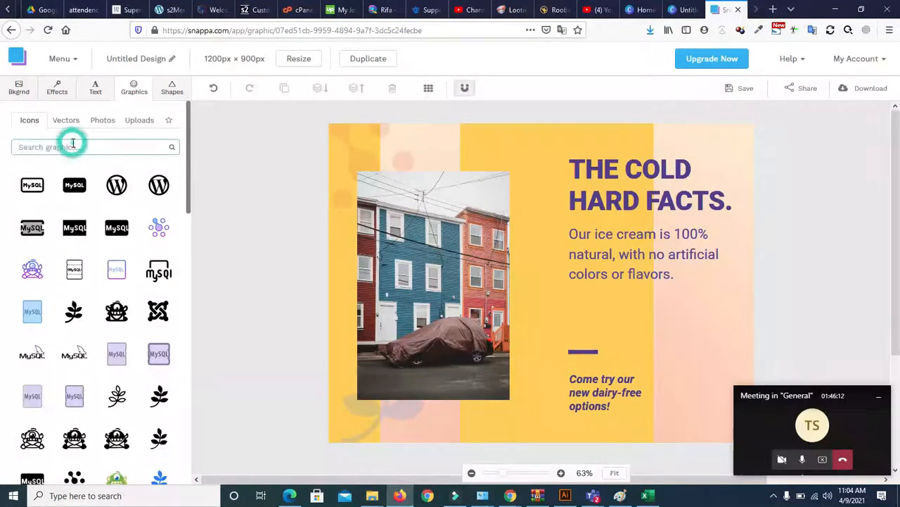
pyautogui.click(171, 146)
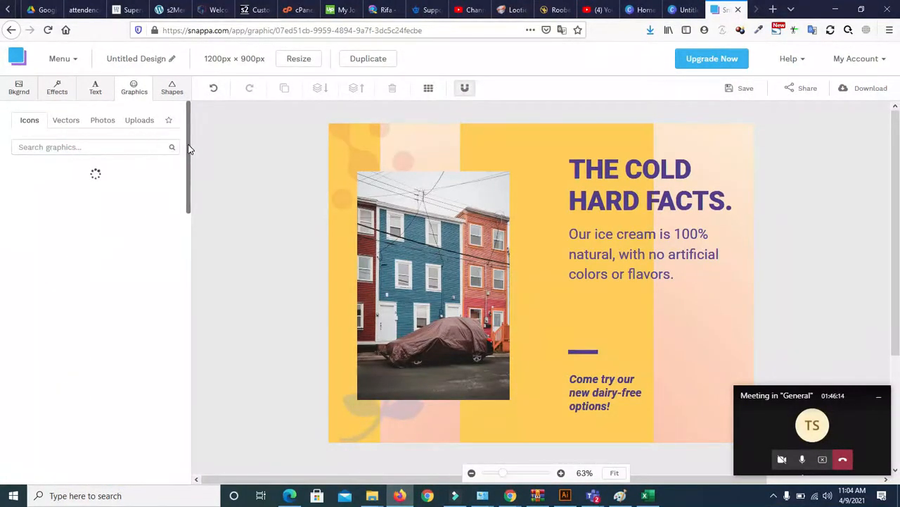
# Step: Search the icon library for "star" and add the blue-purple outlined star with speed lines to the design
pyautogui.moveTo(188, 148); pyautogui.dragTo(179, 505)
pyautogui.moveTo(180, 239); pyautogui.dragTo(161, 130)
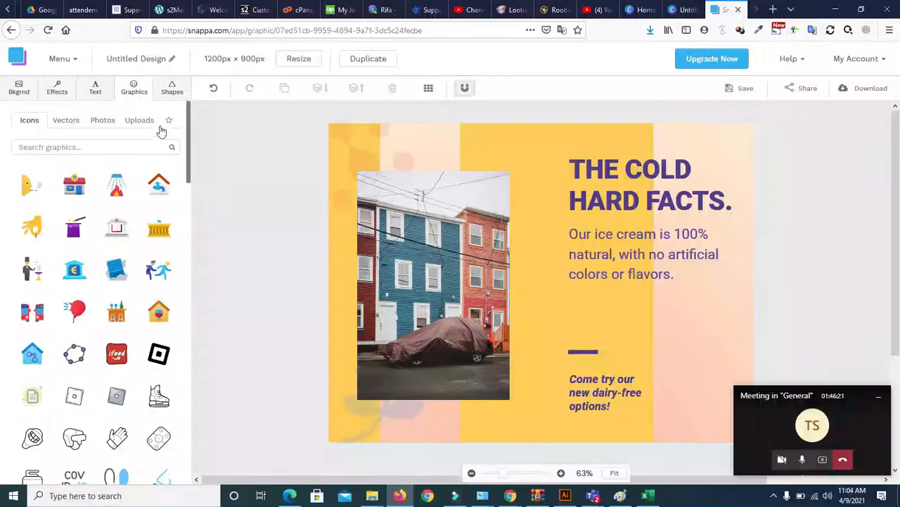
pyautogui.click(105, 145)
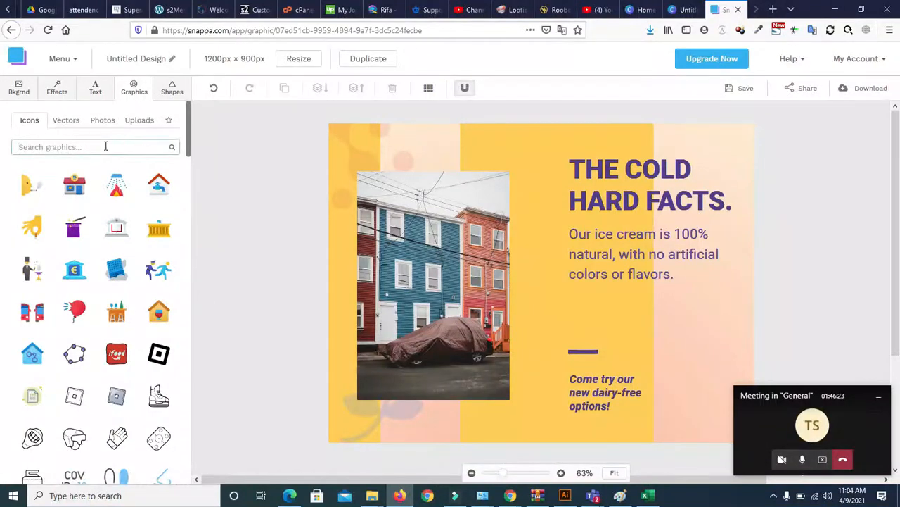
pyautogui.write('star')
pyautogui.press('Return')
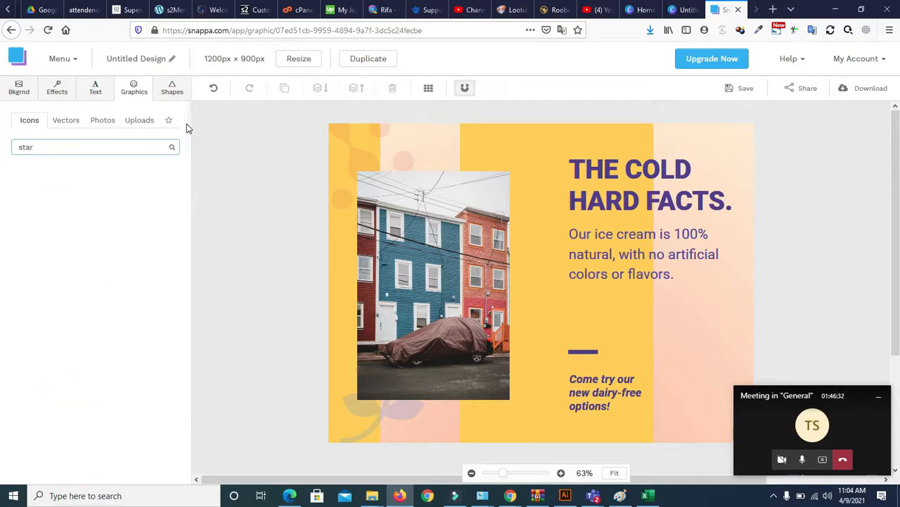
pyautogui.moveTo(187, 123); pyautogui.dragTo(187, 454)
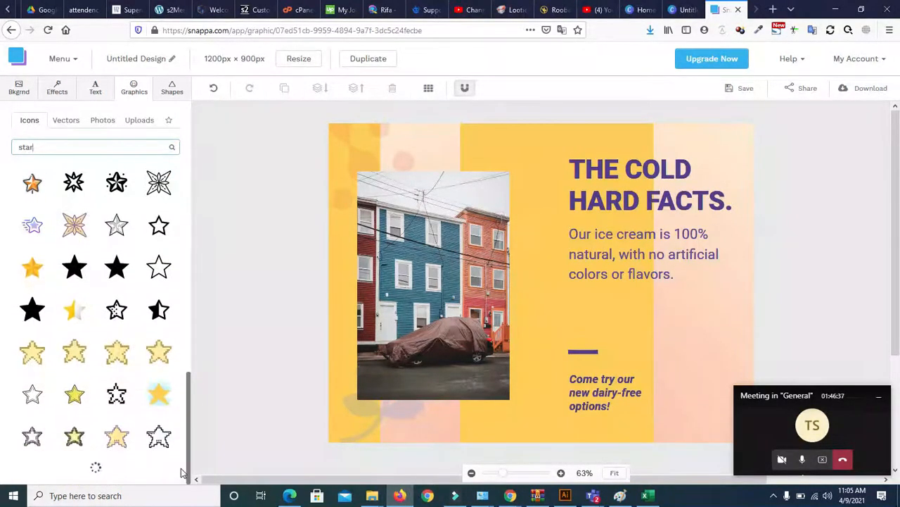
pyautogui.click(32, 268)
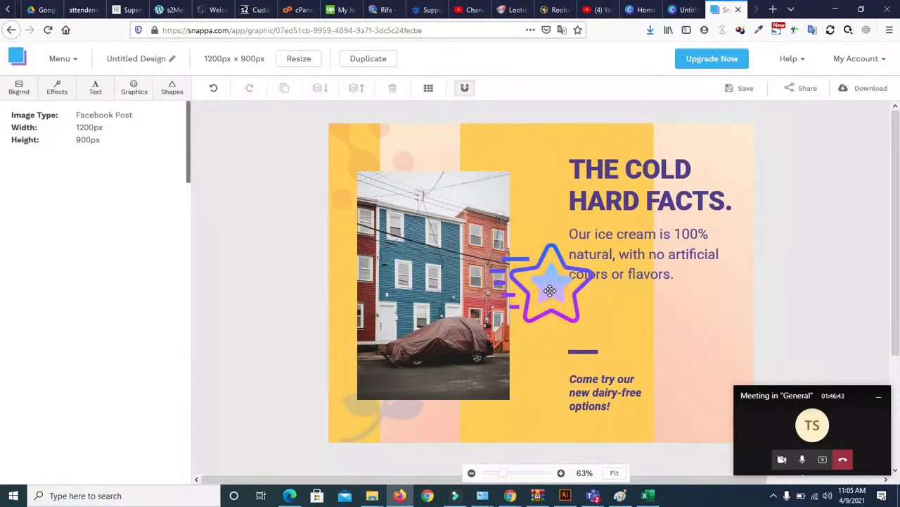
# Step: Shrink the star icon, move it to the design's lower-right corner and reduce its opacity to 7
pyautogui.click(550, 290)
pyautogui.moveTo(477, 218); pyautogui.dragTo(543, 282)
pyautogui.moveTo(571, 315); pyautogui.dragTo(691, 357)
pyautogui.moveTo(721, 388); pyautogui.dragTo(707, 376)
pyautogui.moveTo(24, 212); pyautogui.dragTo(40, 208)
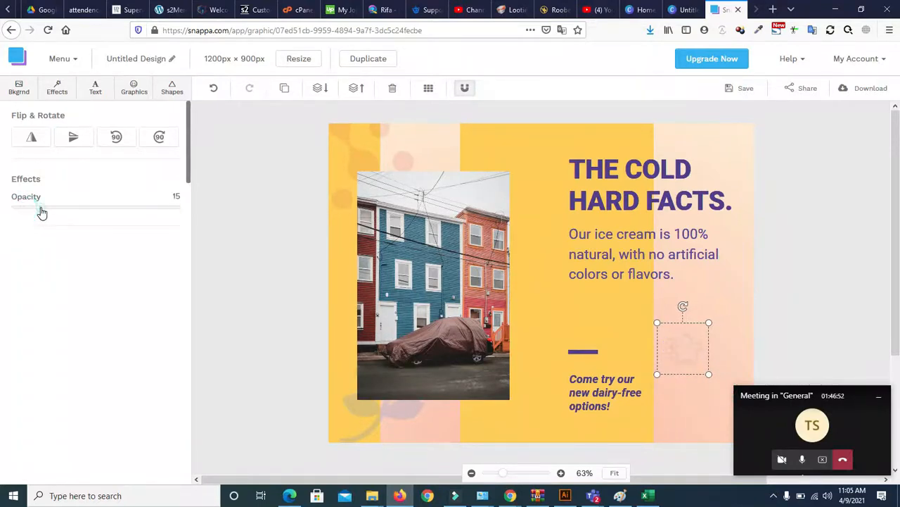
pyautogui.moveTo(698, 352); pyautogui.dragTo(713, 411)
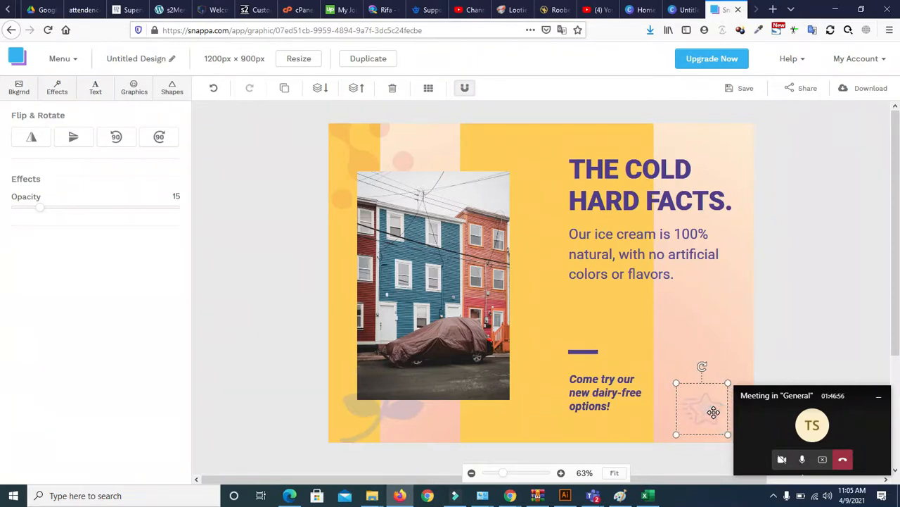
pyautogui.click(26, 209)
# Step: Paste copies of the faint star icon and place them beside the photo's right edge and over its upper-right corner
pyautogui.hotkey('ctrl', 'v')
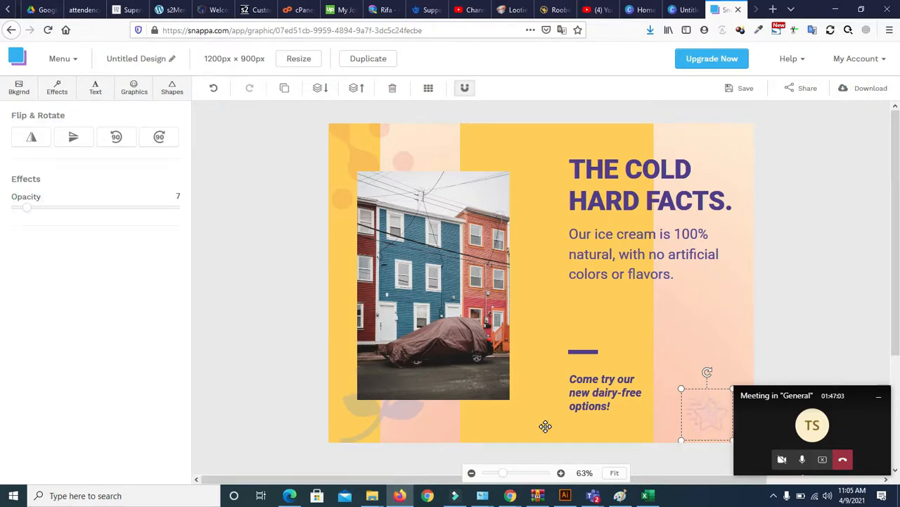
pyautogui.moveTo(716, 422); pyautogui.dragTo(522, 280)
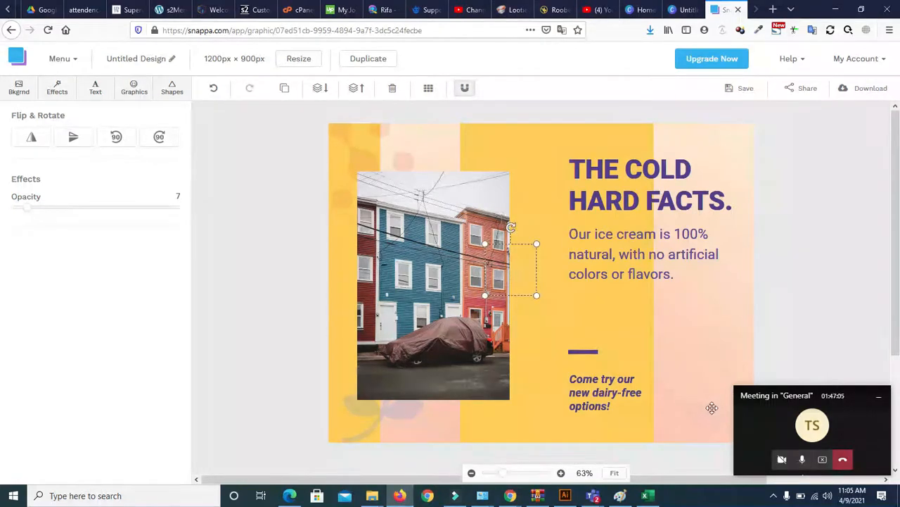
pyautogui.moveTo(707, 418); pyautogui.dragTo(498, 164)
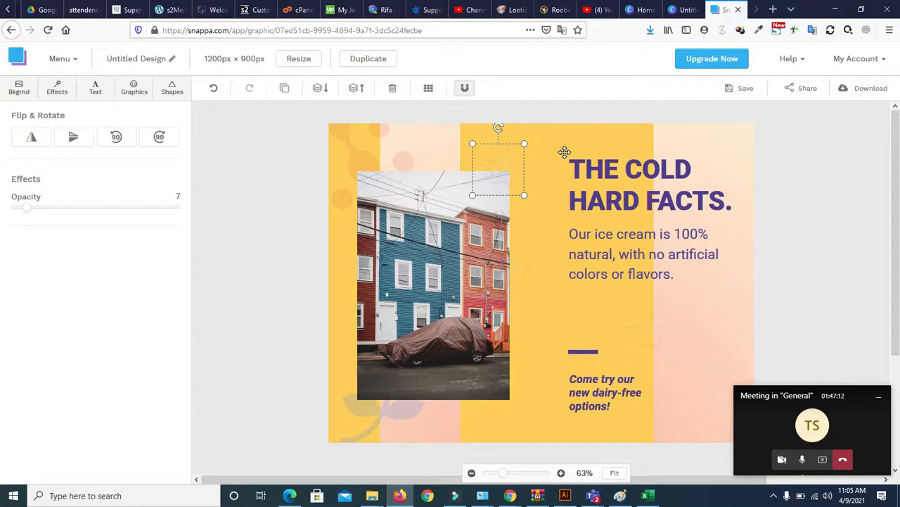
pyautogui.click(342, 202)
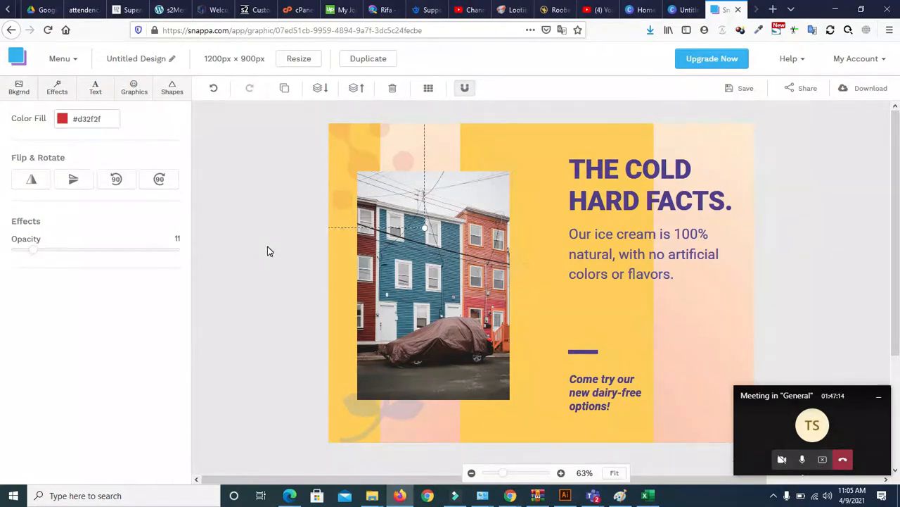